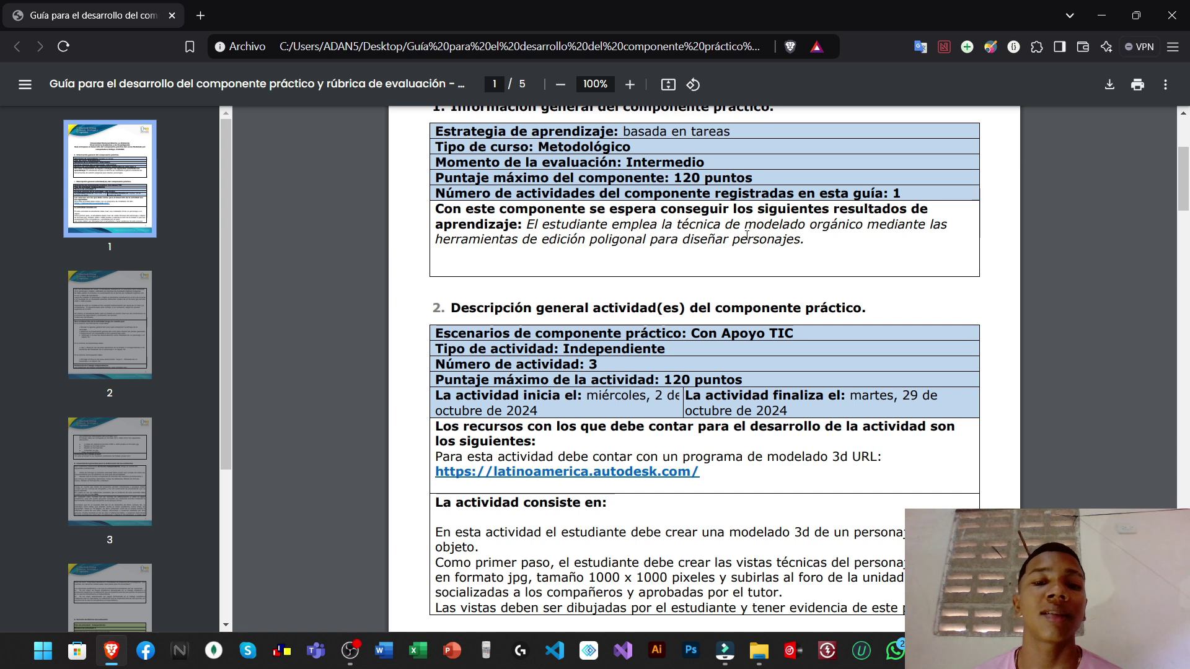
Review the general information and activity description in the practical component guide, and switch away from the browser
{"action": "scroll", "coordinate": [723, 242], "scroll_direction": "up", "scroll_amount": 3}
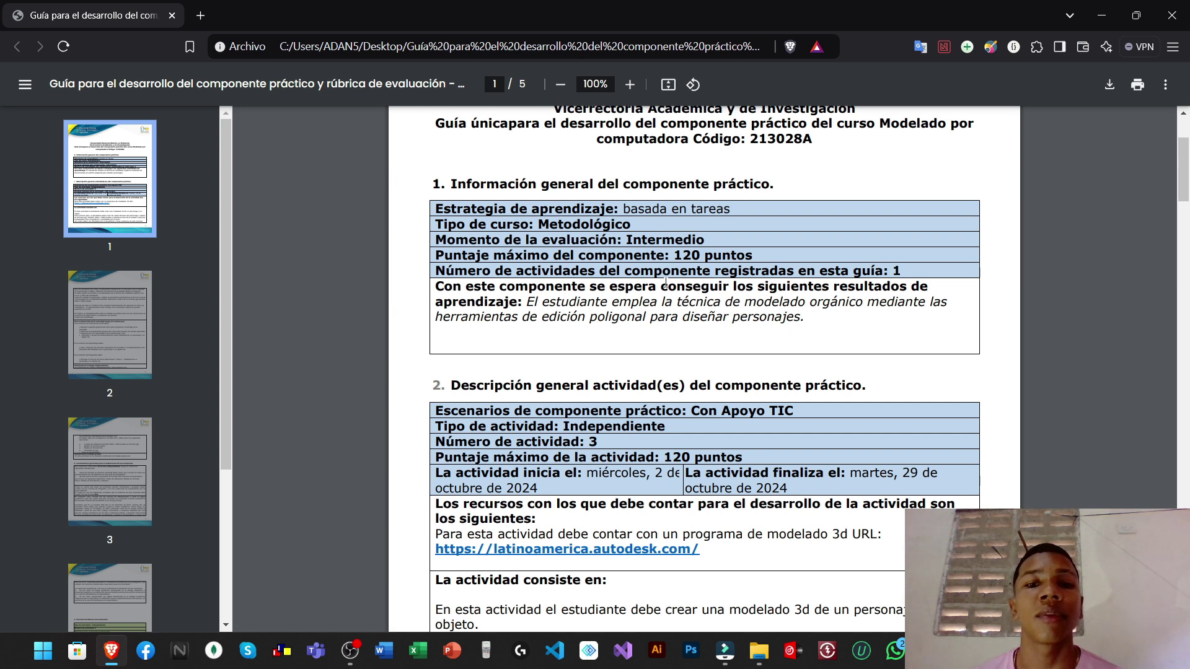
{"action": "scroll", "coordinate": [629, 239], "scroll_direction": "down", "scroll_amount": 3}
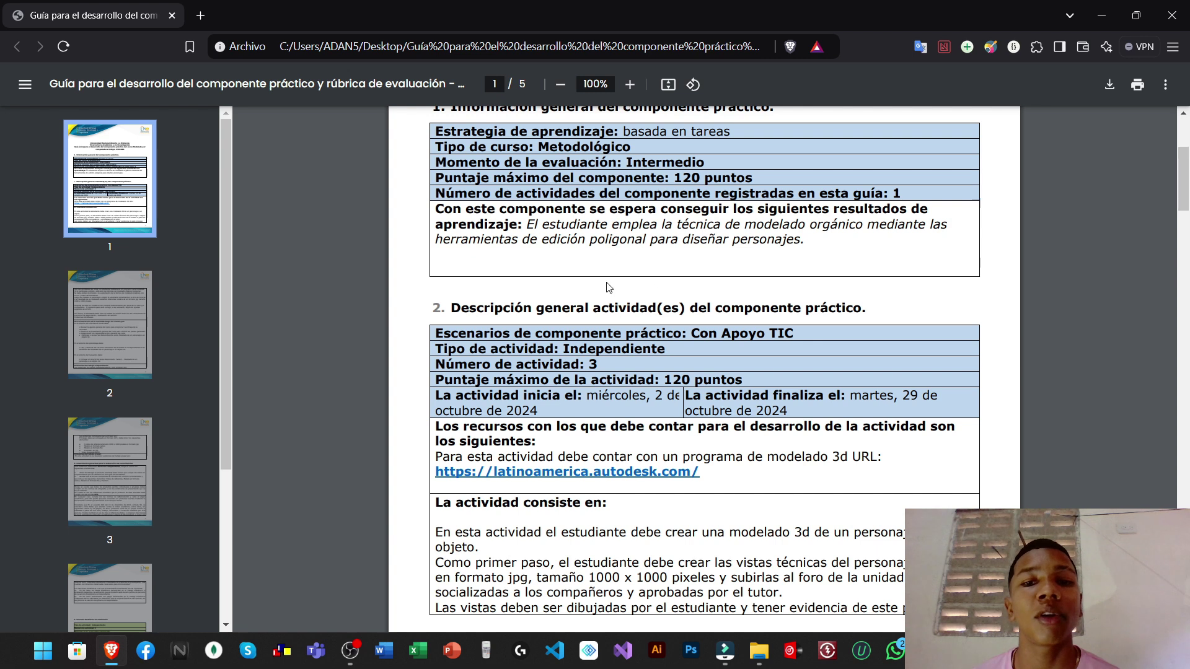
{"action": "key", "text": "alt+Tab"}
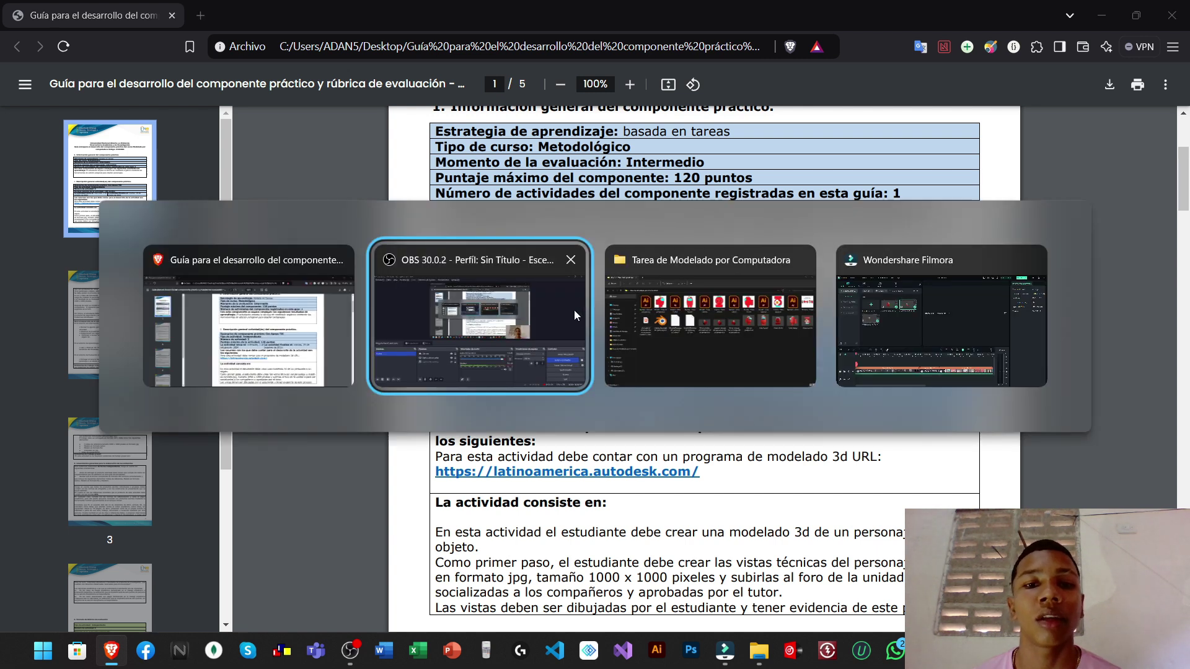
{"action": "key", "text": "Tab"}
{"action": "key", "text": "Tab"}
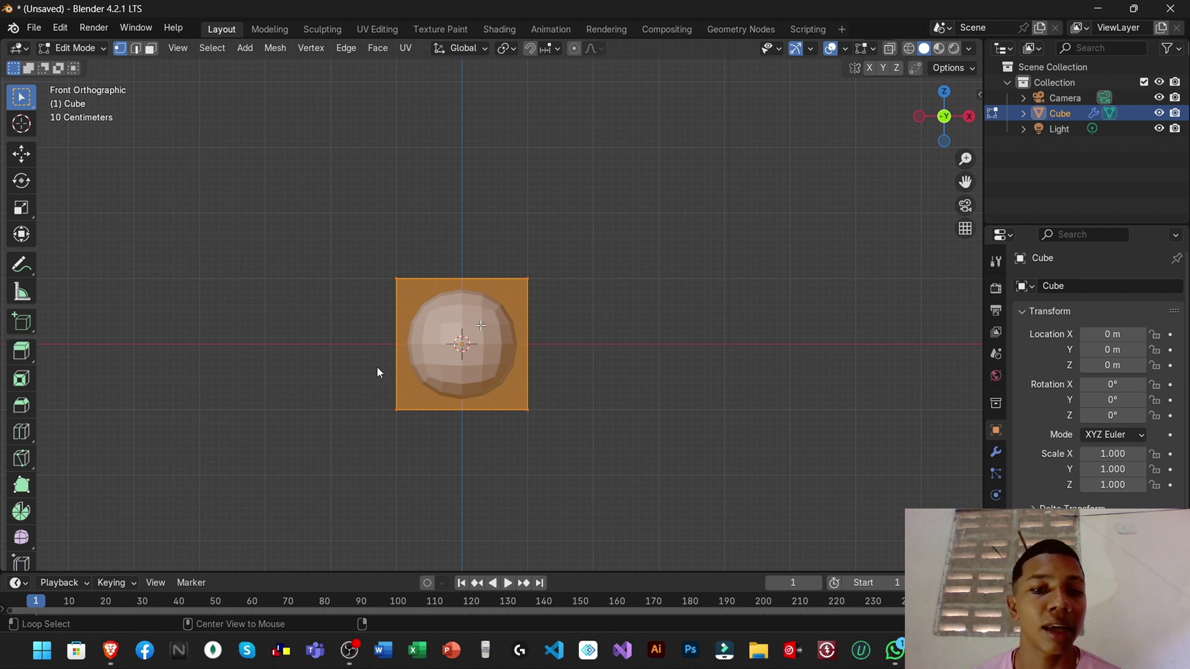
Set the body cube's Subdivision modifier to 3 viewport levels and 3 render levels
{"action": "key", "text": "alt+Tab"}
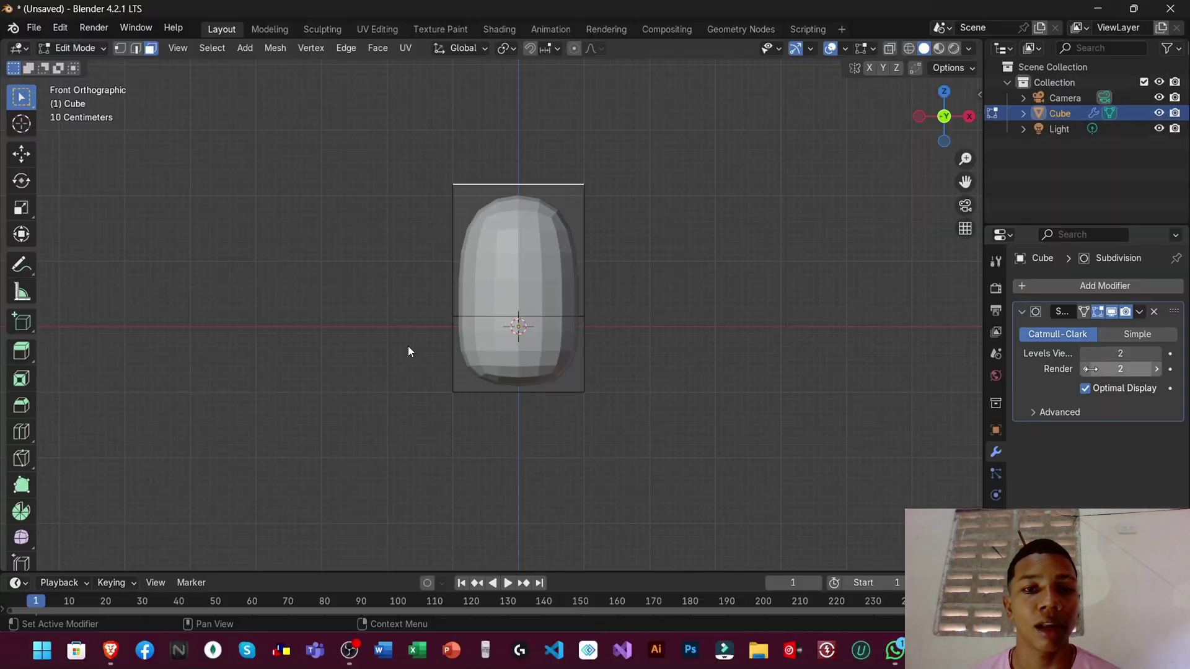
{"action": "left_click", "coordinate": [407, 352]}
{"action": "key", "text": "alt+Tab"}
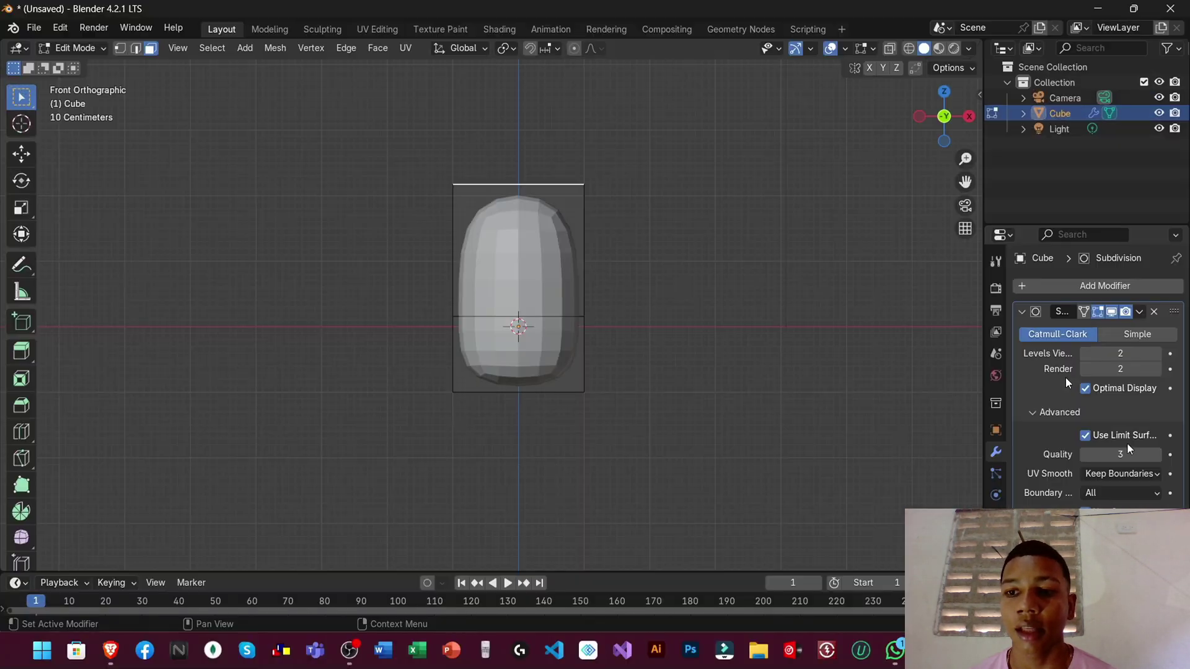
{"action": "left_click", "coordinate": [1156, 353]}
{"action": "scroll", "coordinate": [1098, 355], "scroll_direction": "down", "scroll_amount": 1, "text": "ctrl"}
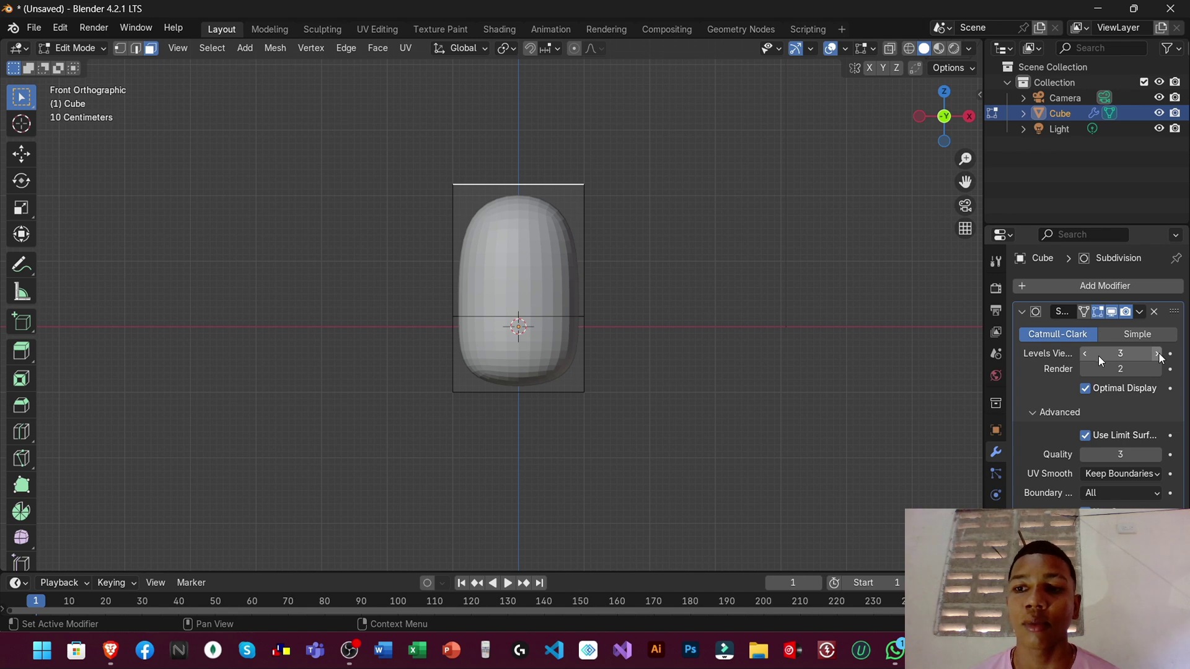
{"action": "scroll", "coordinate": [1097, 367], "scroll_direction": "up", "scroll_amount": 1, "text": "ctrl"}
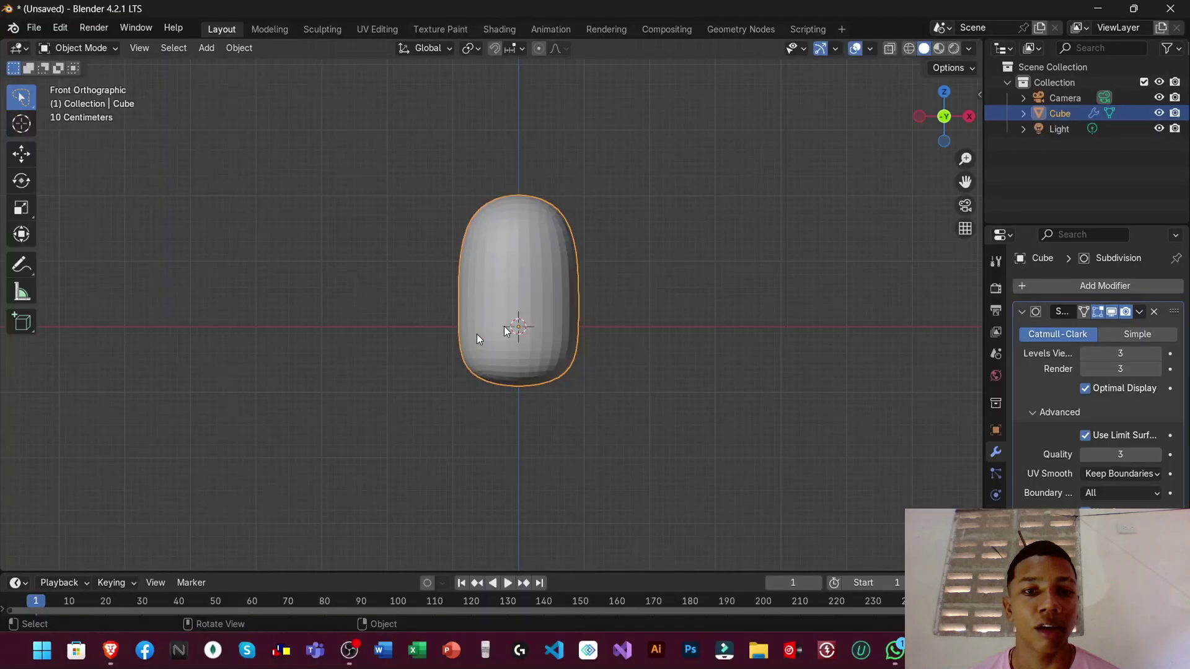
Add a cylinder for the leg, scale it to about 0.46, and taper its bottom face to about 0.89
{"action": "key", "text": "shift+a"}
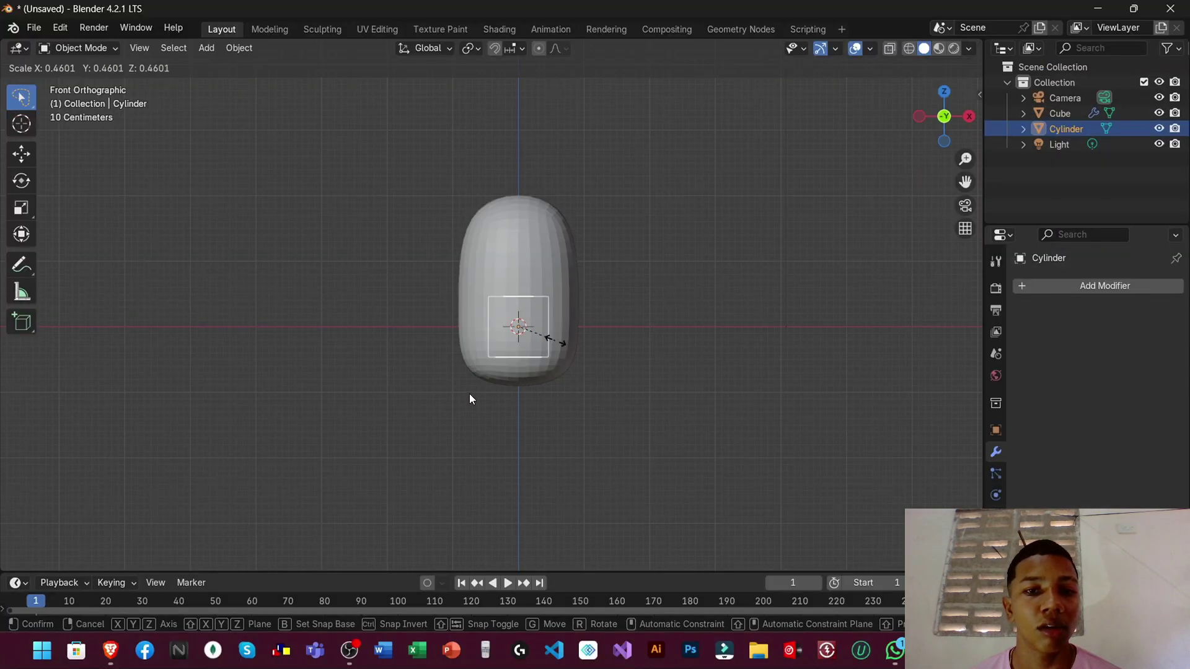
{"action": "left_click", "coordinate": [530, 395]}
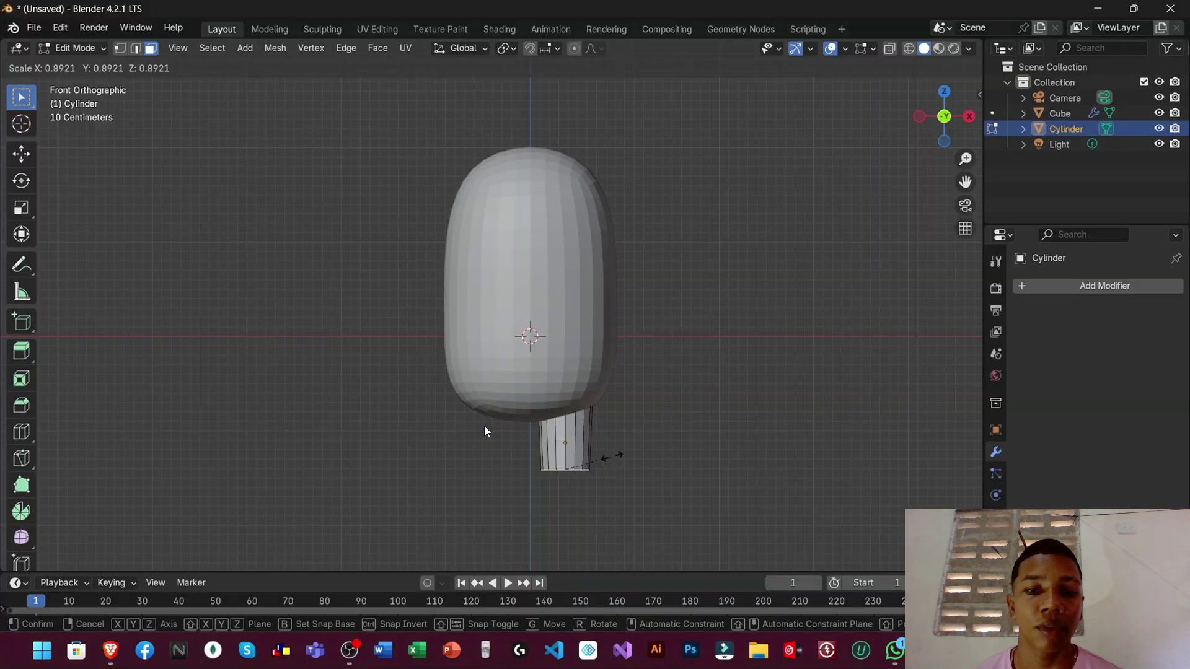
{"action": "left_click", "coordinate": [484, 425]}
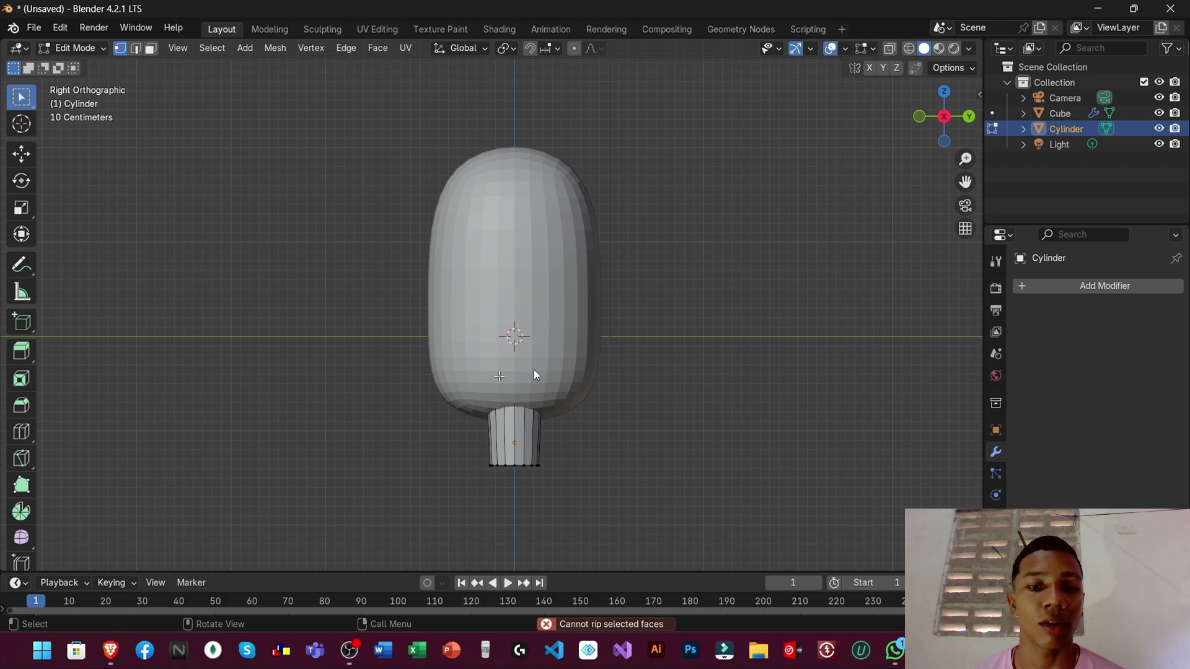
Try moving the leg cylinder along the Y axis in the side view, and scale it up beneath the body
{"action": "key", "text": "Tab"}
{"action": "key", "text": "g"}
{"action": "key", "text": "y"}
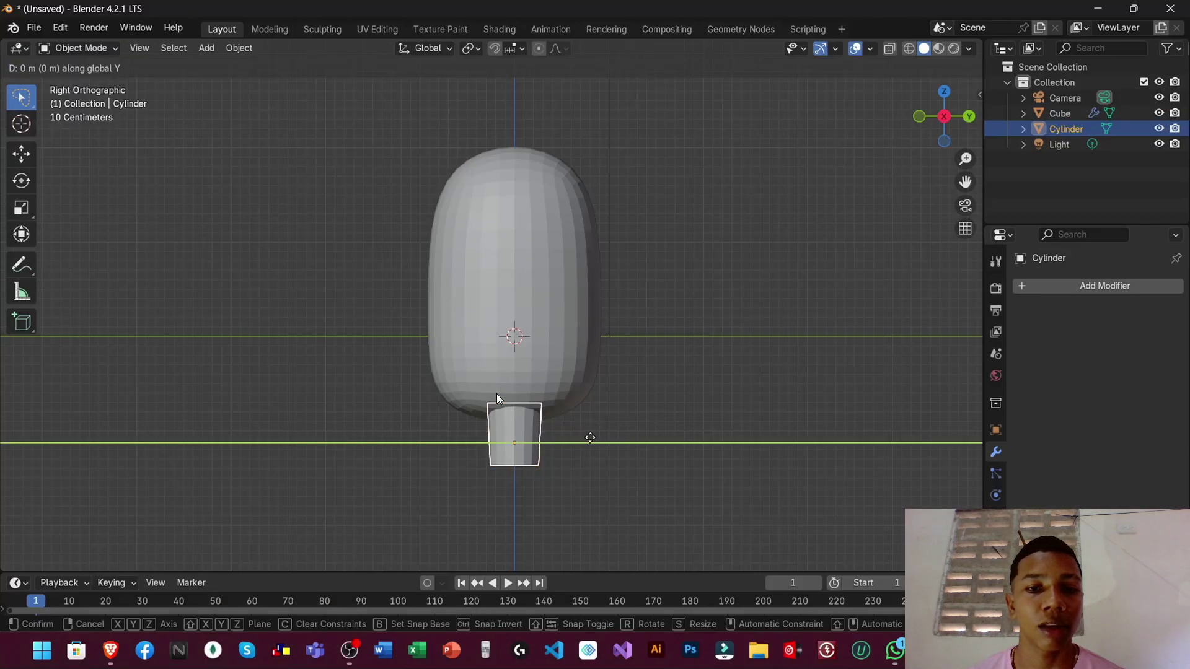
{"action": "left_click", "coordinate": [494, 403]}
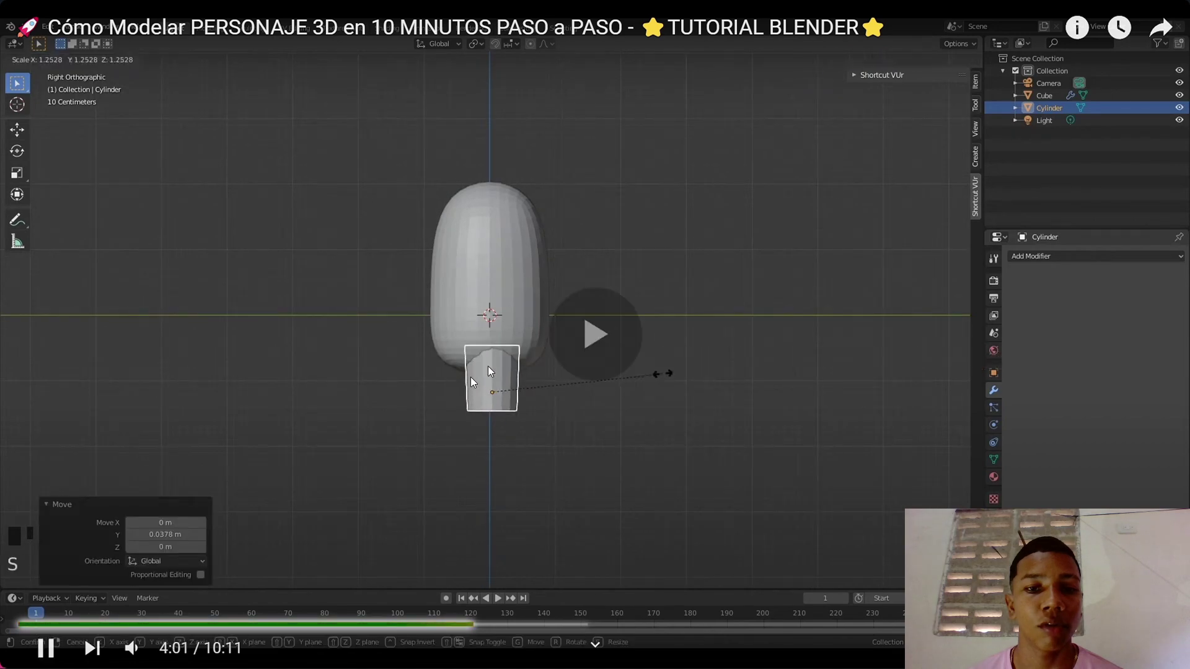
{"action": "key", "text": "s"}
{"action": "left_click", "coordinate": [516, 356]}
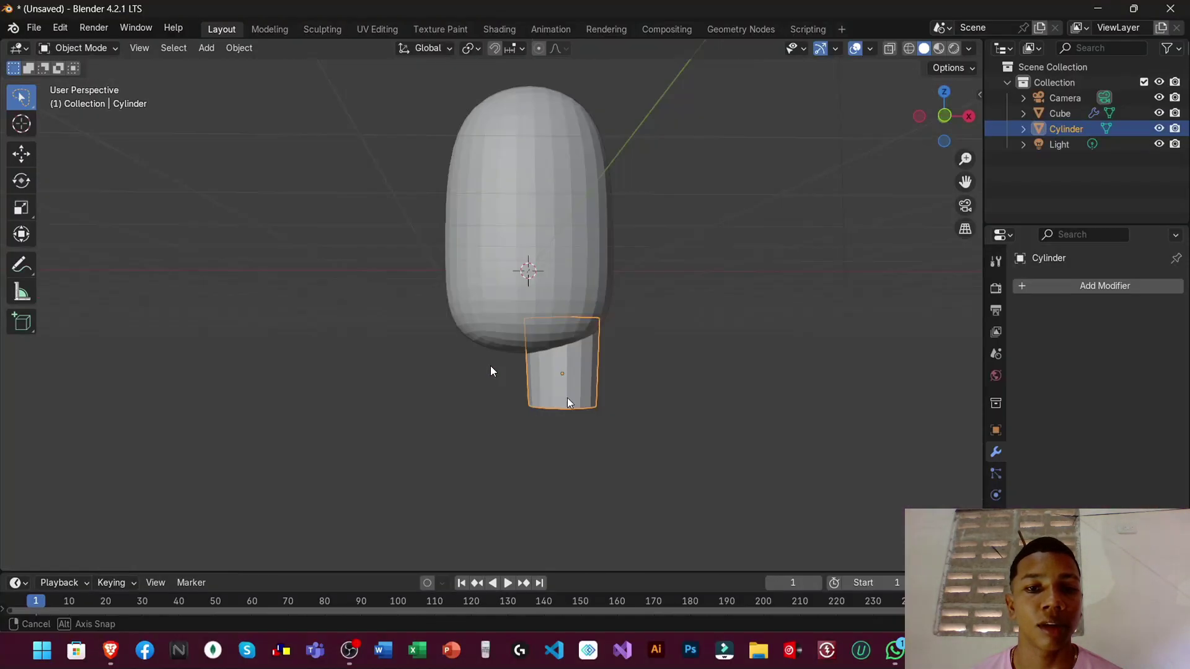
Adjust the leg cylinder's position along the X axis in the front view and scale it down to about 0.943
{"action": "key", "text": "s"}
{"action": "key", "text": "g"}
{"action": "key", "text": "x"}
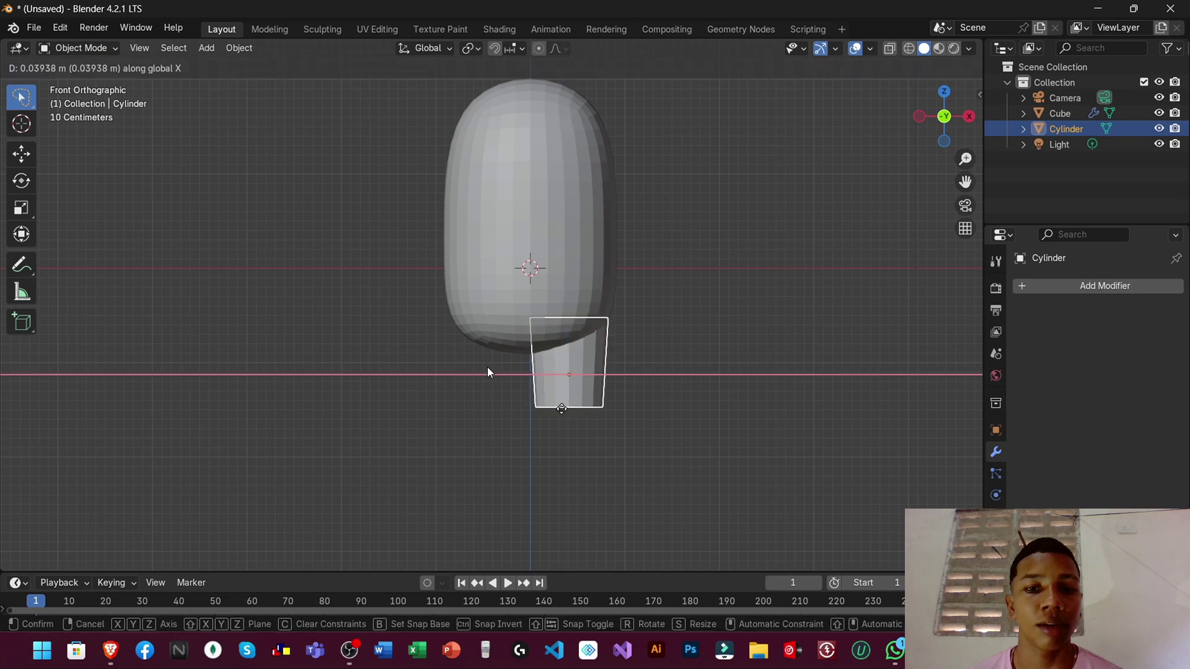
{"action": "left_click", "coordinate": [487, 367]}
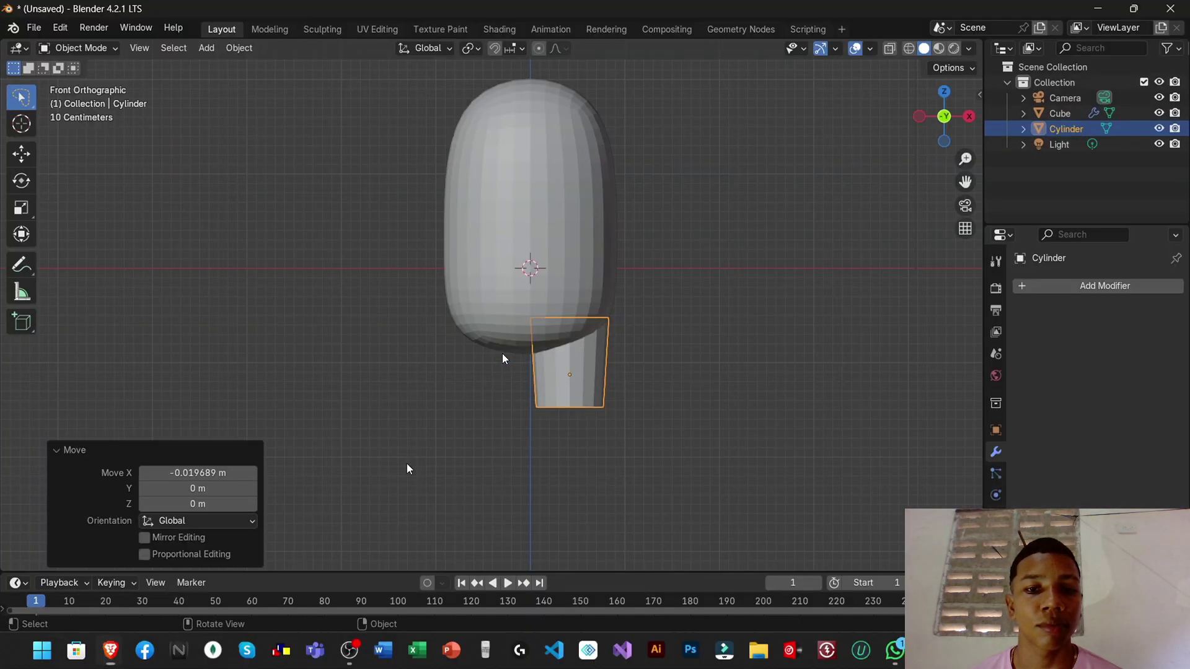
{"action": "key", "text": "s"}
{"action": "left_click", "coordinate": [631, 433]}
Move the leg cylinder about -0.022 m along the X axis, comparing it with the tutorial video
{"action": "scroll", "coordinate": [630, 433], "scroll_direction": "up", "scroll_amount": 2}
{"action": "scroll", "coordinate": [625, 452], "scroll_direction": "down", "scroll_amount": 2}
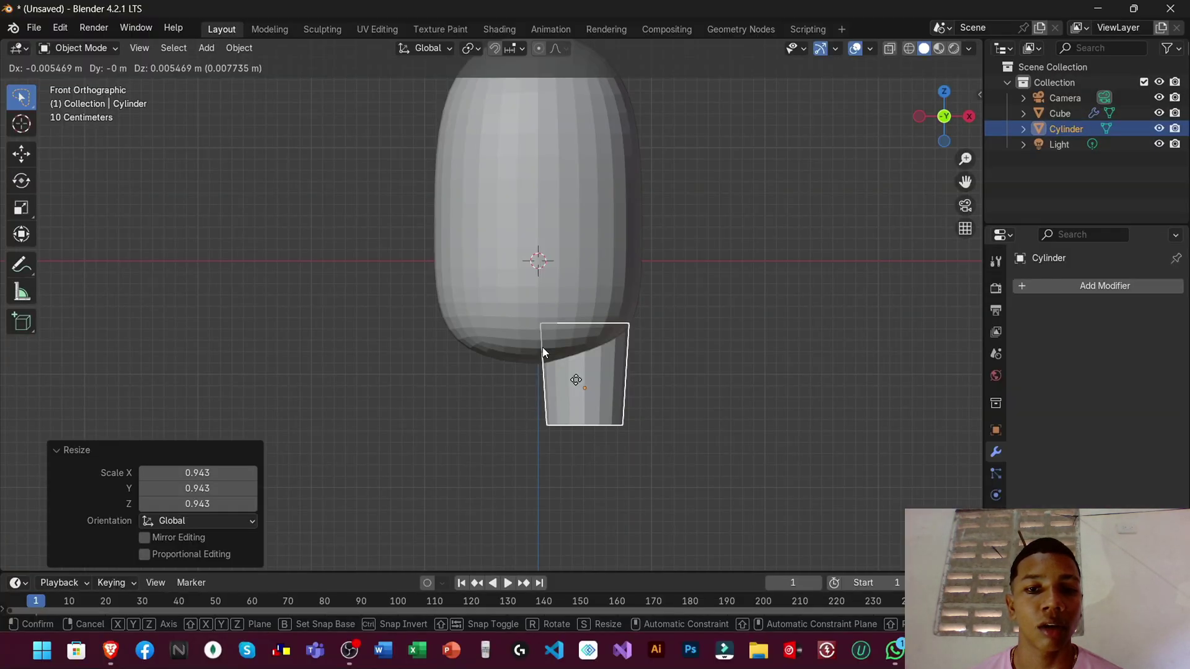
{"action": "key", "text": "x"}
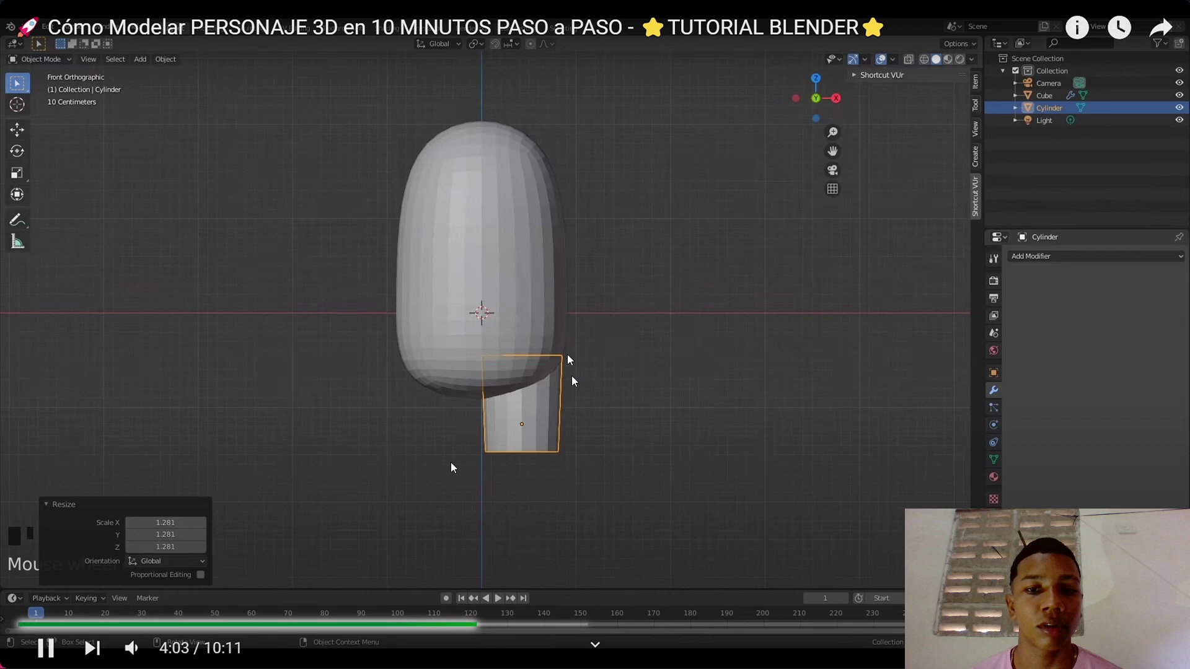
{"action": "left_click", "coordinate": [596, 407]}
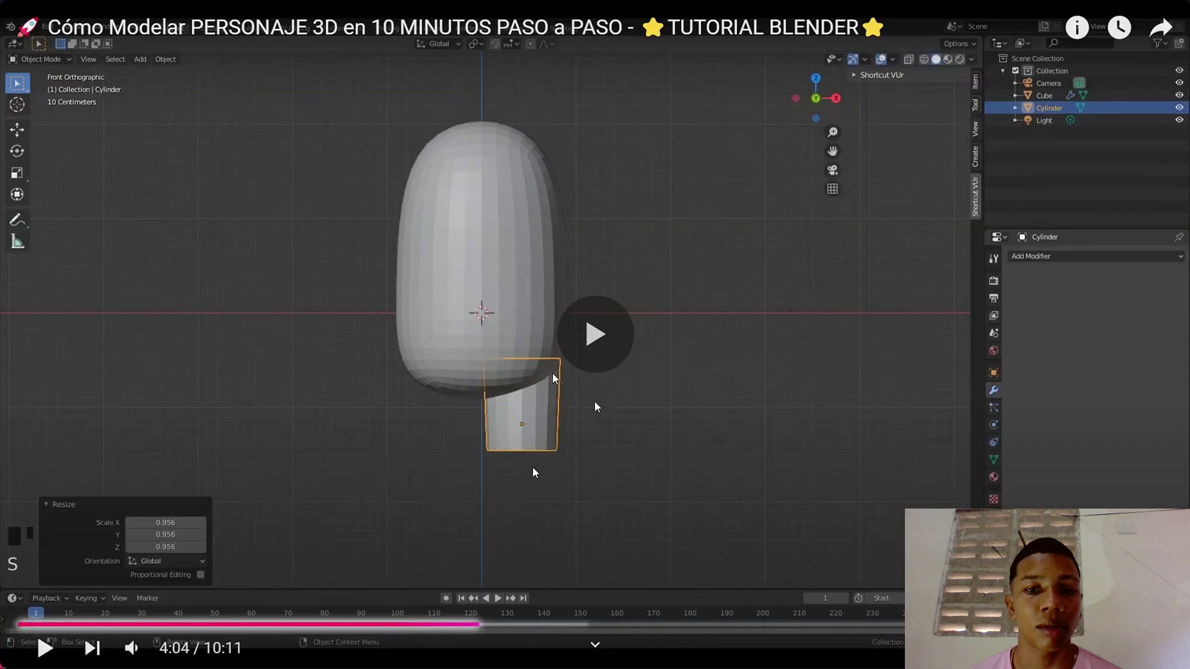
{"action": "key", "text": "g"}
{"action": "key", "text": "x"}
{"action": "left_click", "coordinate": [501, 390]}
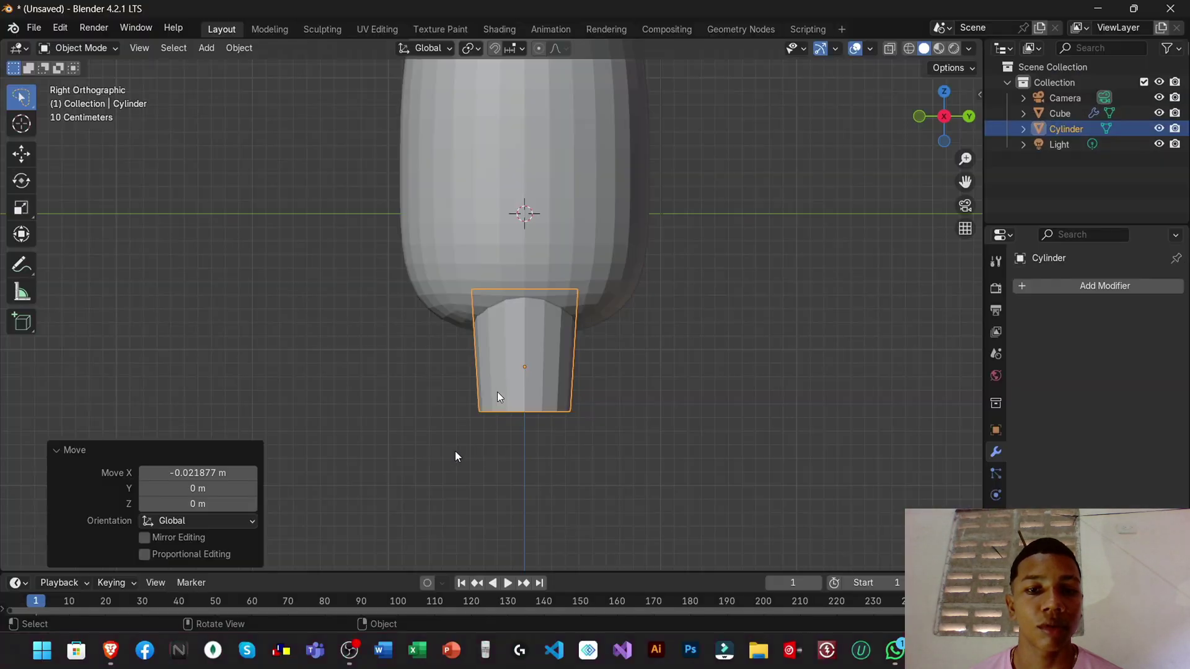
Add a Mirror modifier to the leg cylinder to form the second leg
{"action": "key", "text": "Tab"}
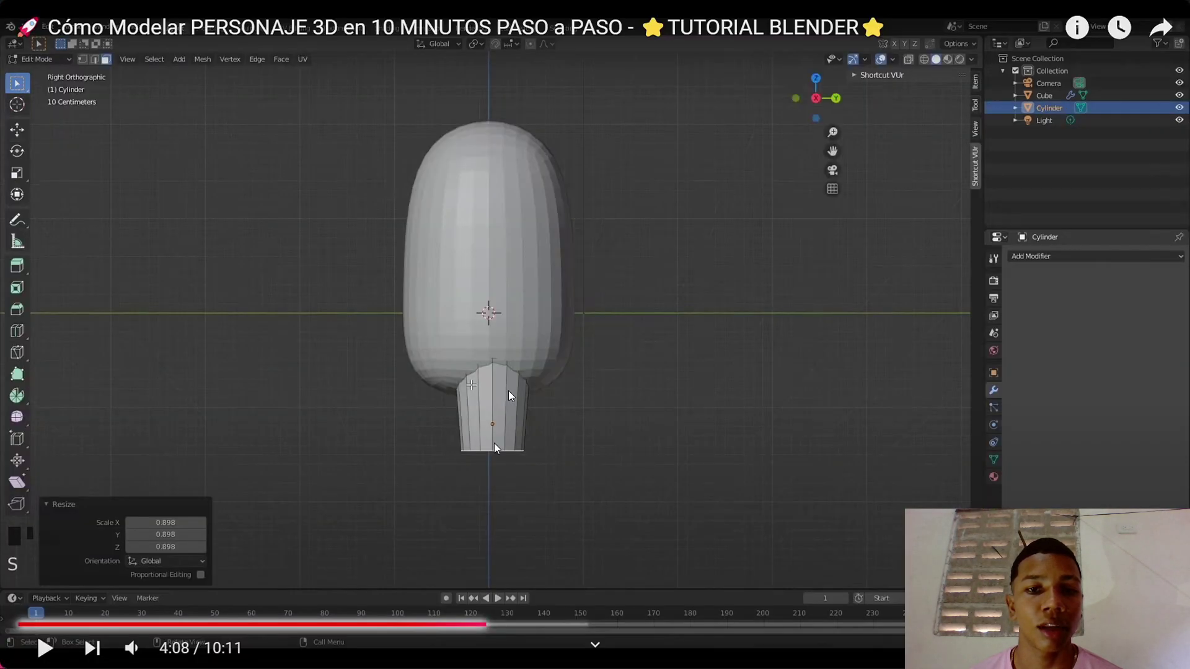
{"action": "key", "text": "Tab"}
{"action": "left_click", "coordinate": [1076, 276]}
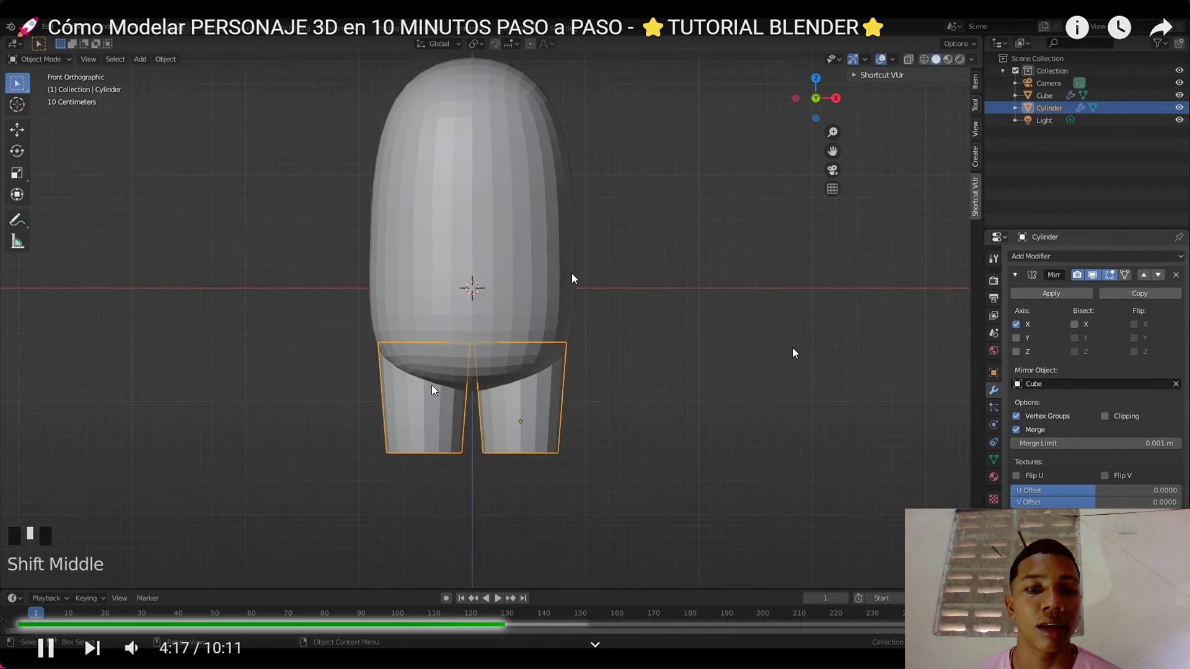
Skip the tutorial video forward to the part where the whole body mesh is selected for scaling
{"action": "key", "text": "Right"}
{"action": "key", "text": "Right"}
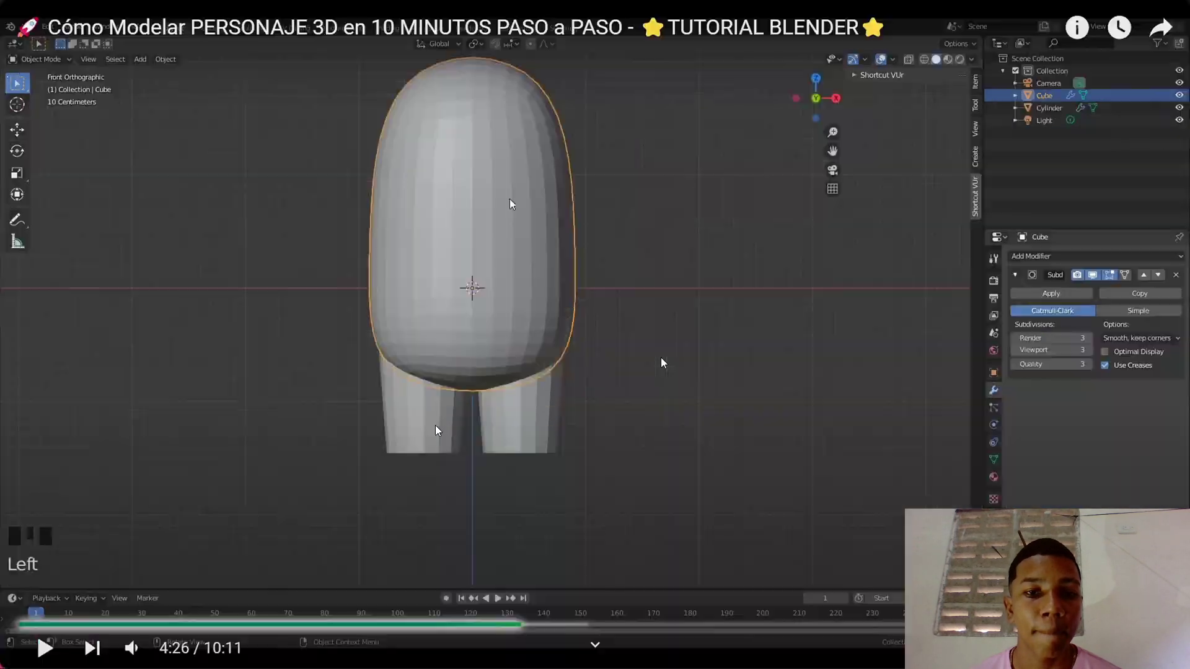
{"action": "key", "text": "Right"}
{"action": "key", "text": "Right"}
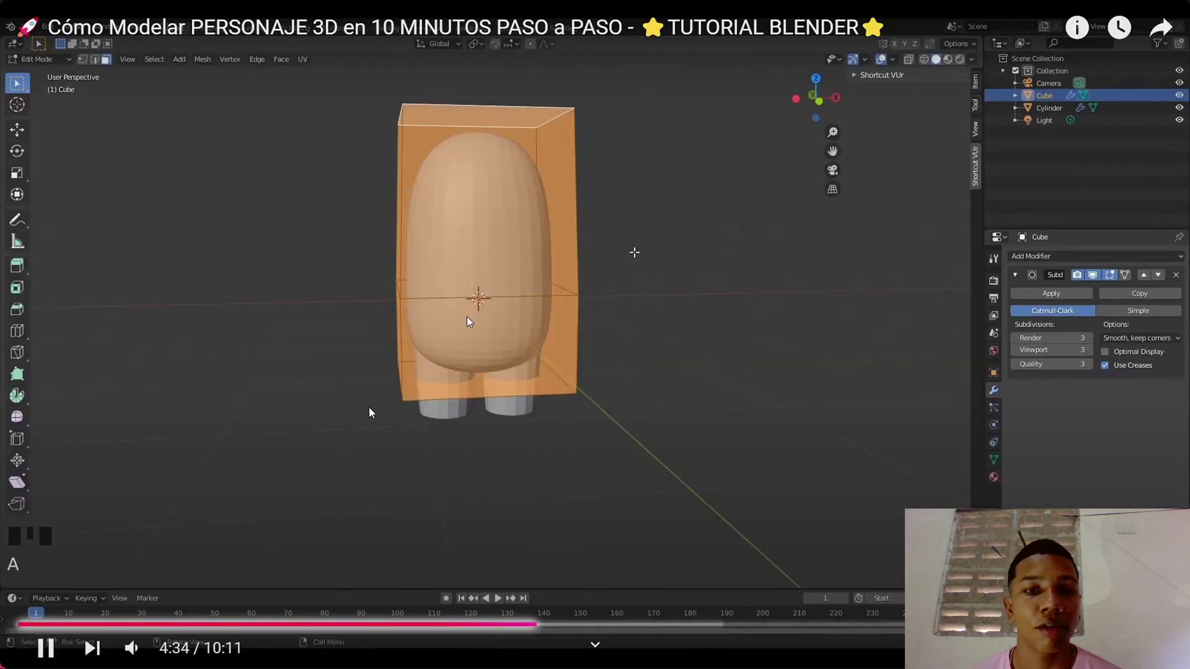
Save the Blender project to the Desktop as "ModeloPersonaje3D (Amoung US).blend"
{"action": "key", "text": "alt+Tab"}
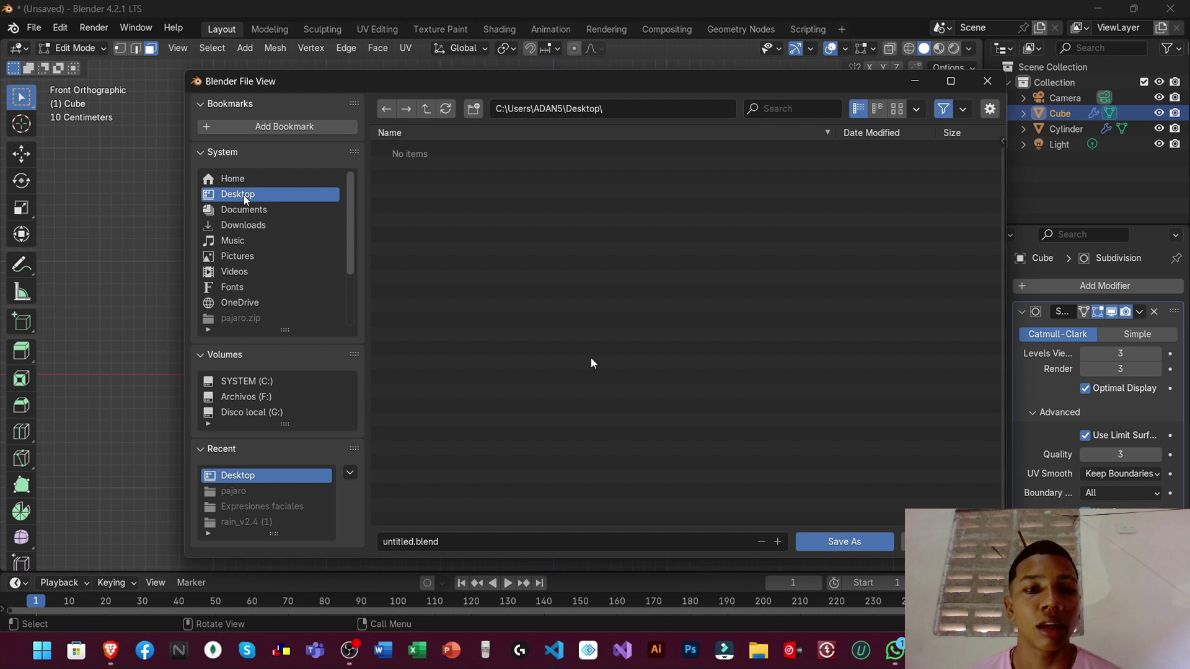
{"action": "type", "text": "ModeloPersonaje3D (Amo)"}
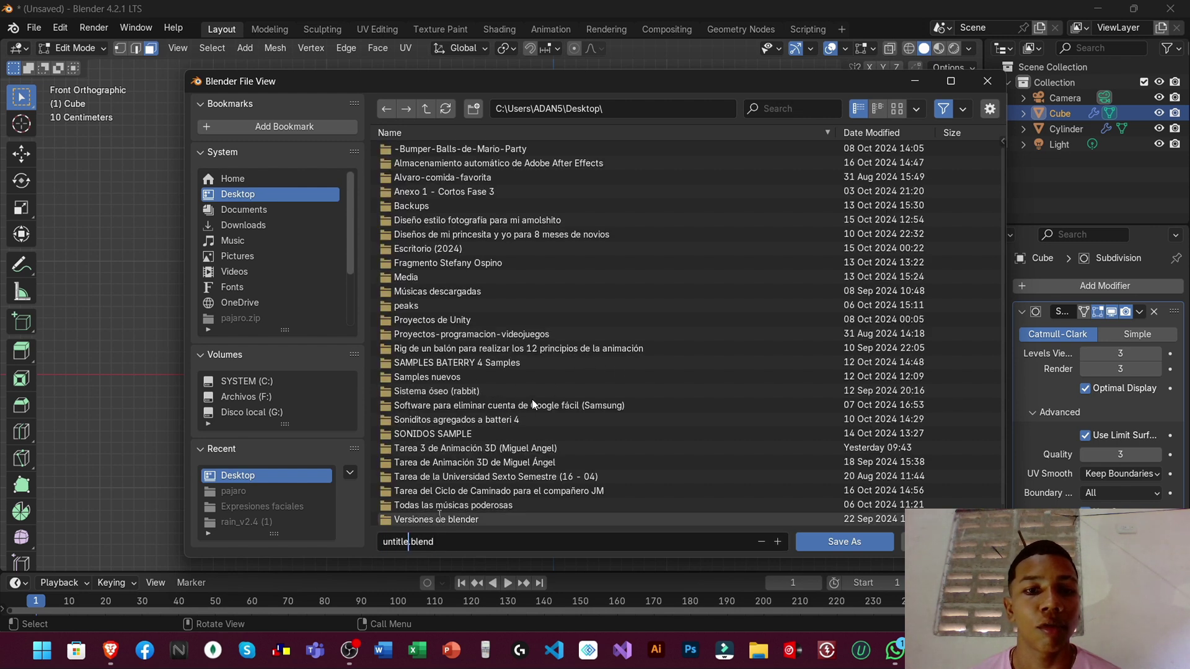
{"action": "type", "text": "ung US"}
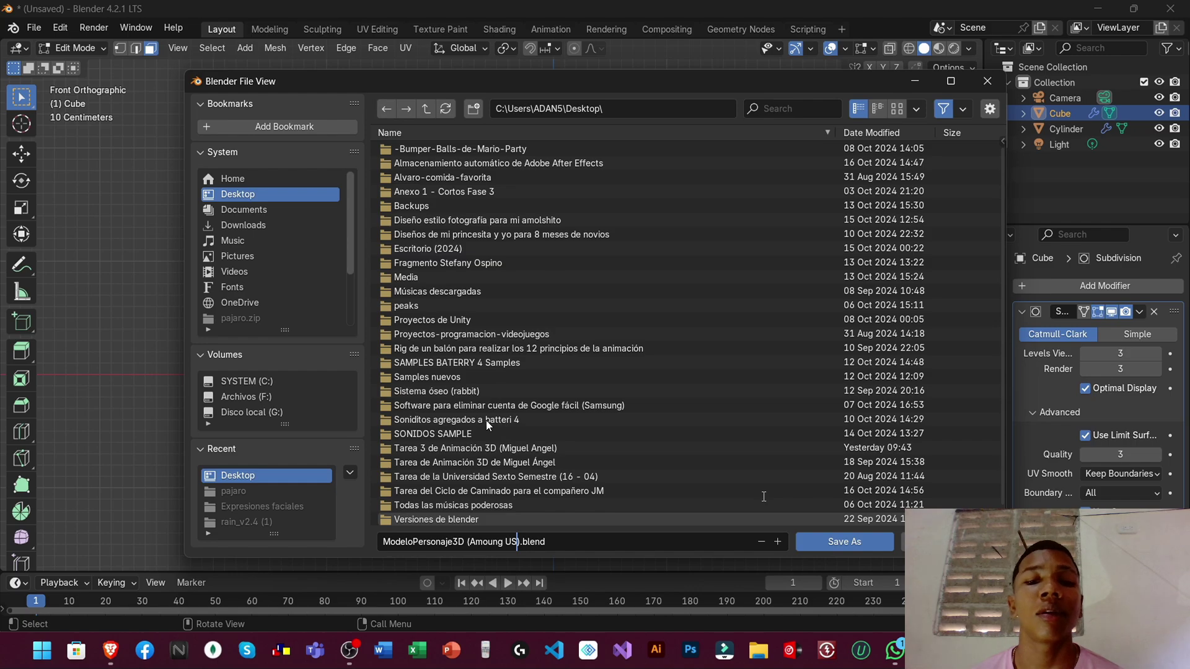
Check the tutorial video's demonstration of scaling the body along the X axis, and return to Blender
{"action": "key", "text": "alt+Tab"}
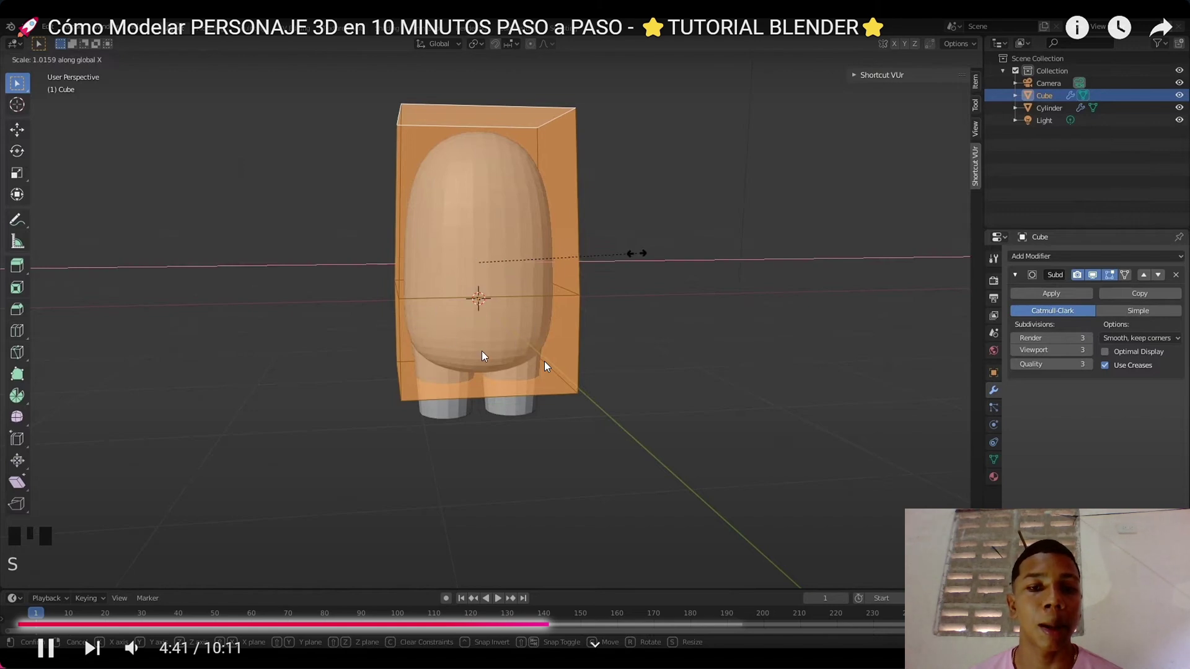
{"action": "left_click", "coordinate": [448, 330]}
{"action": "key", "text": "alt+Tab"}
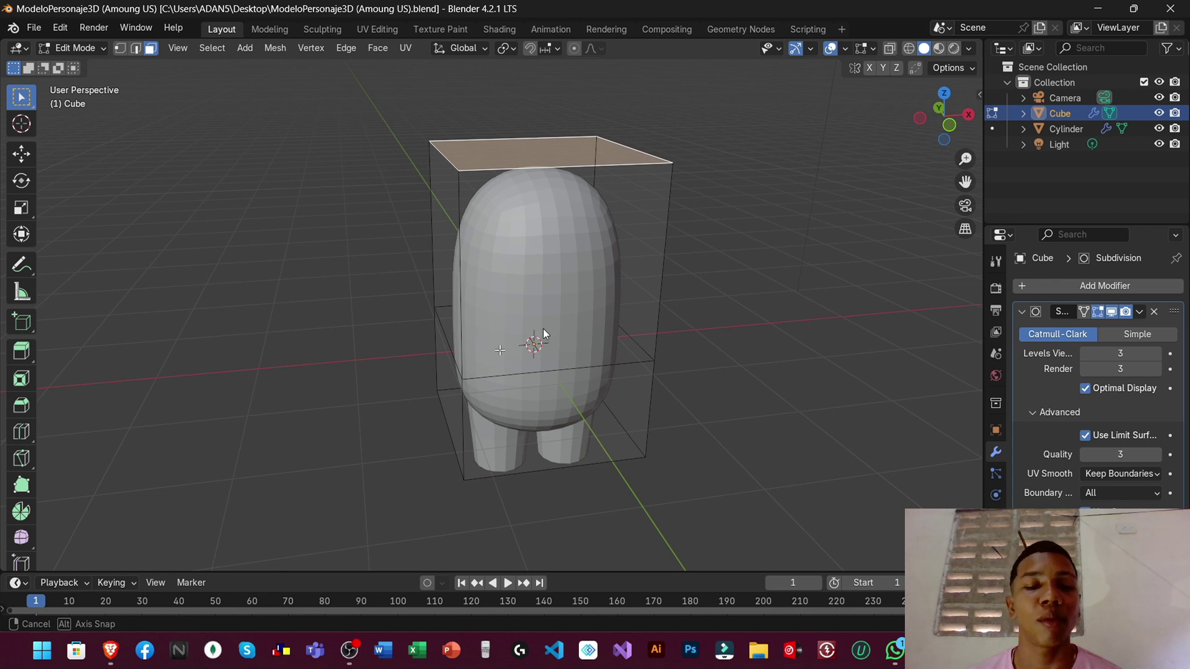
Select the entire body cube mesh and widen it along the X axis by a factor of about 1.051
{"action": "middle_click_drag", "start_coordinate": [512, 277], "coordinate": [492, 298]}
{"action": "key", "text": "a"}
{"action": "key", "text": "alt+Tab"}
{"action": "key", "text": "alt+Tab"}
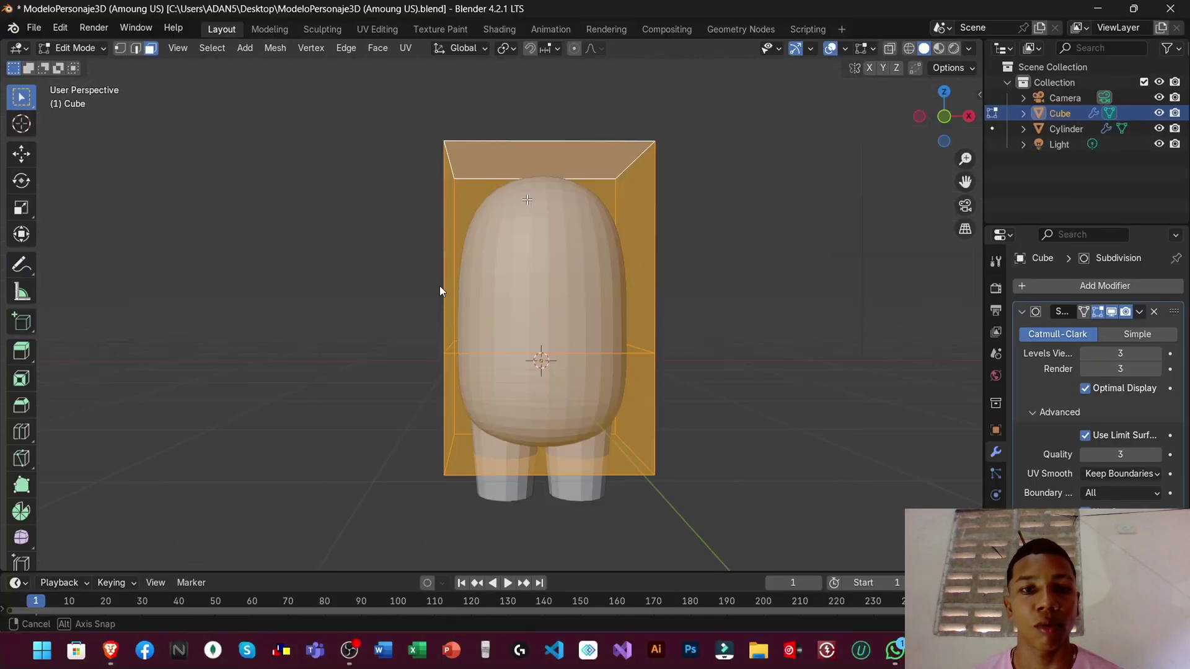
{"action": "key", "text": "alt+Tab"}
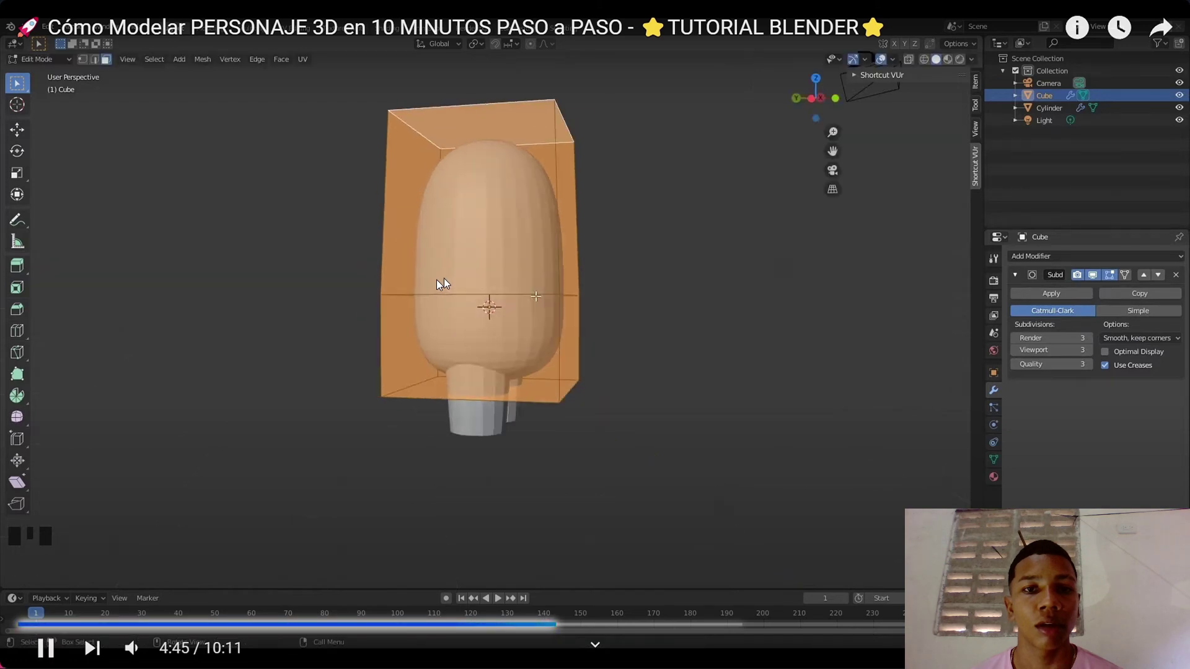
{"action": "key", "text": "alt+Tab"}
{"action": "key", "text": "s"}
{"action": "key", "text": "x"}
{"action": "key", "text": "alt+Tab"}
{"action": "key", "text": "alt+Tab"}
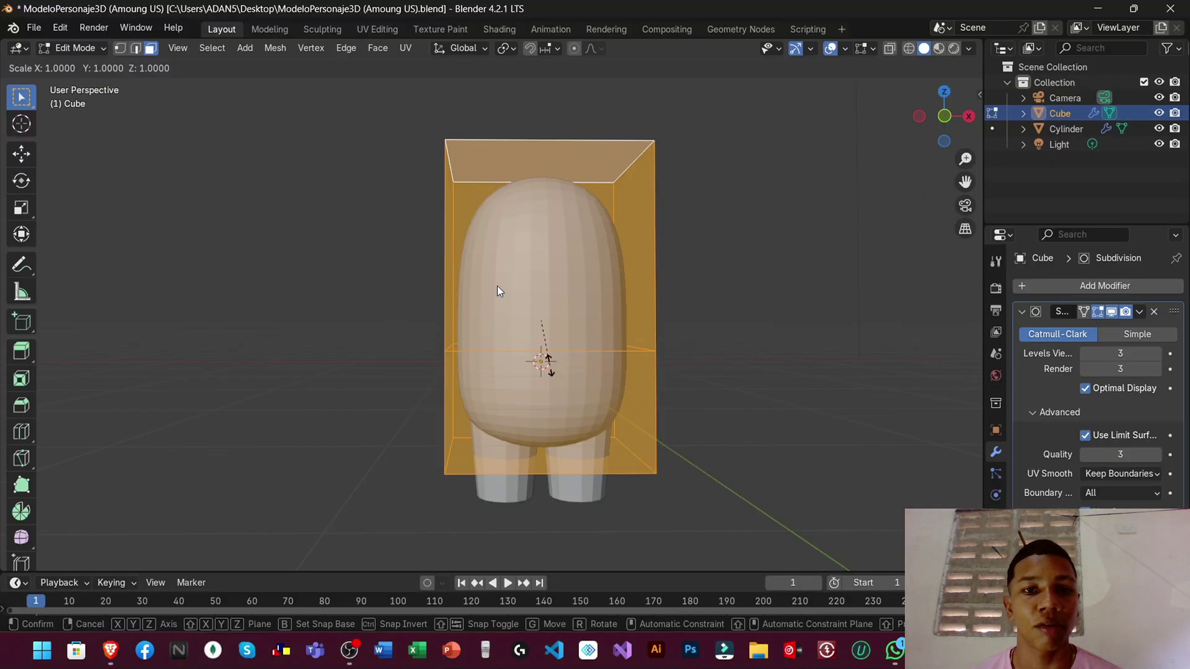
{"action": "left_click", "coordinate": [484, 298]}
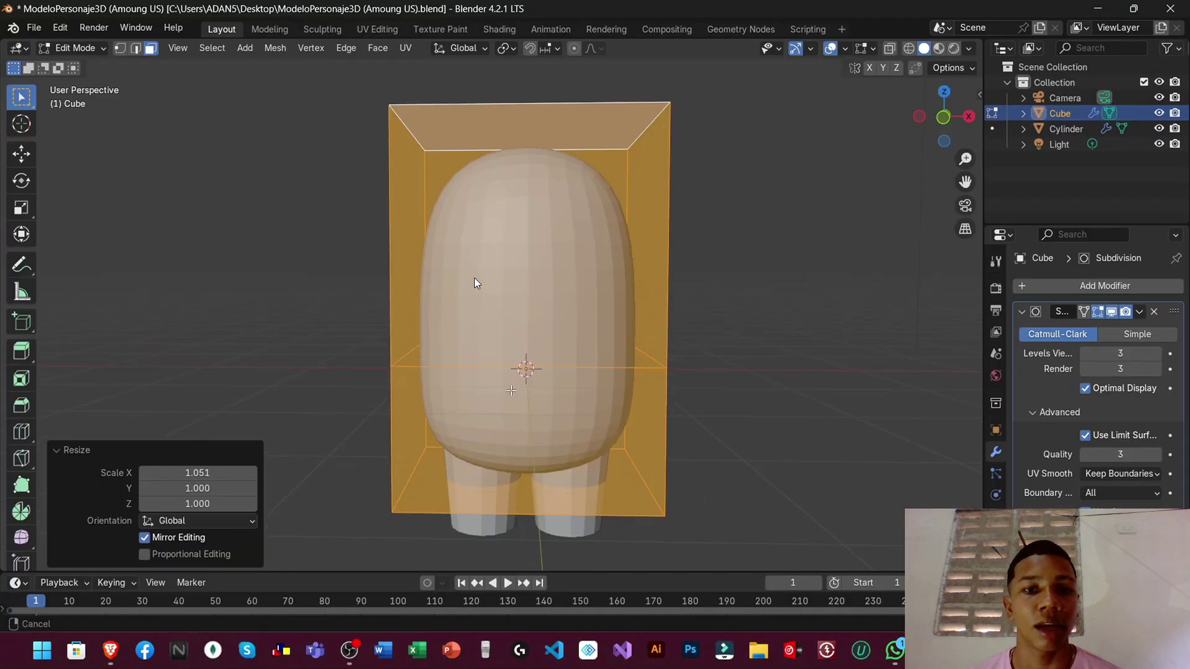
{"action": "key", "text": "s"}
{"action": "key", "text": "x"}
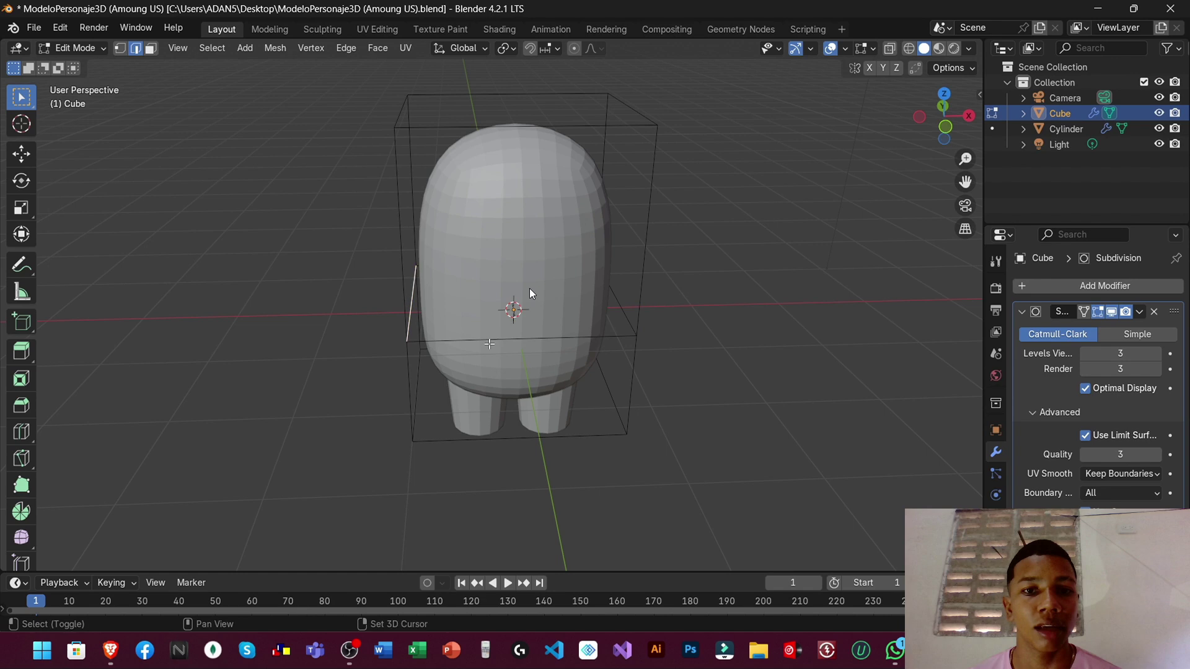
Select the edge loop around the lower body and check the tutorial video's handling of the same loop
{"action": "left_click", "coordinate": [518, 300], "text": "alt"}
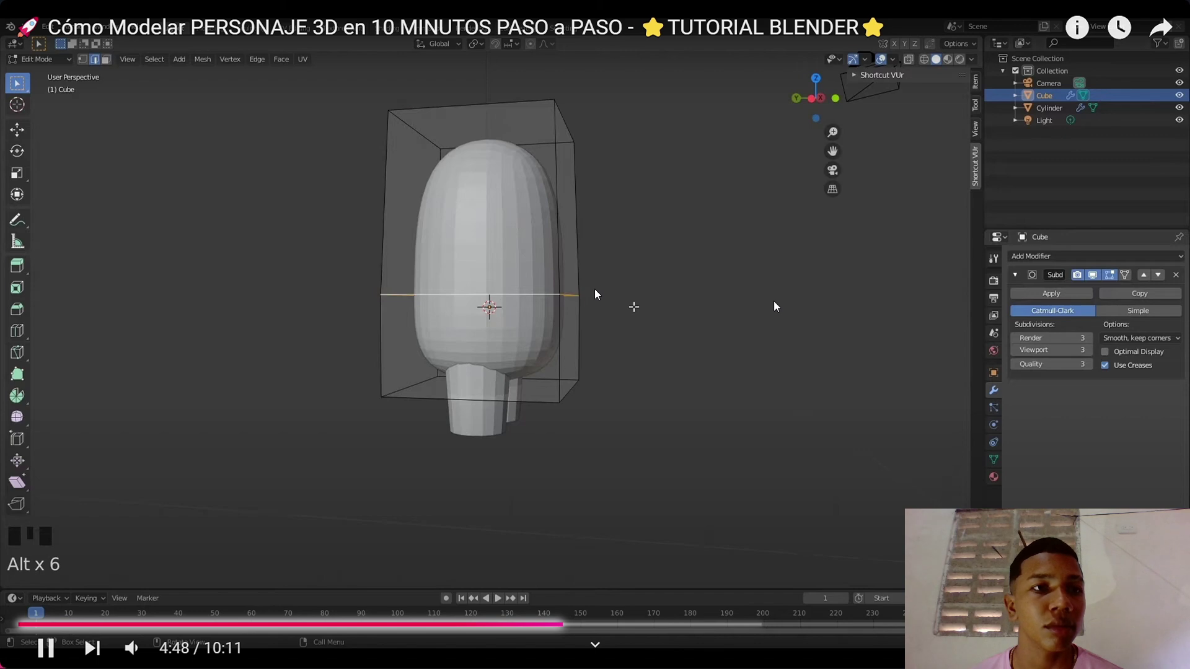
{"action": "left_click", "coordinate": [774, 300]}
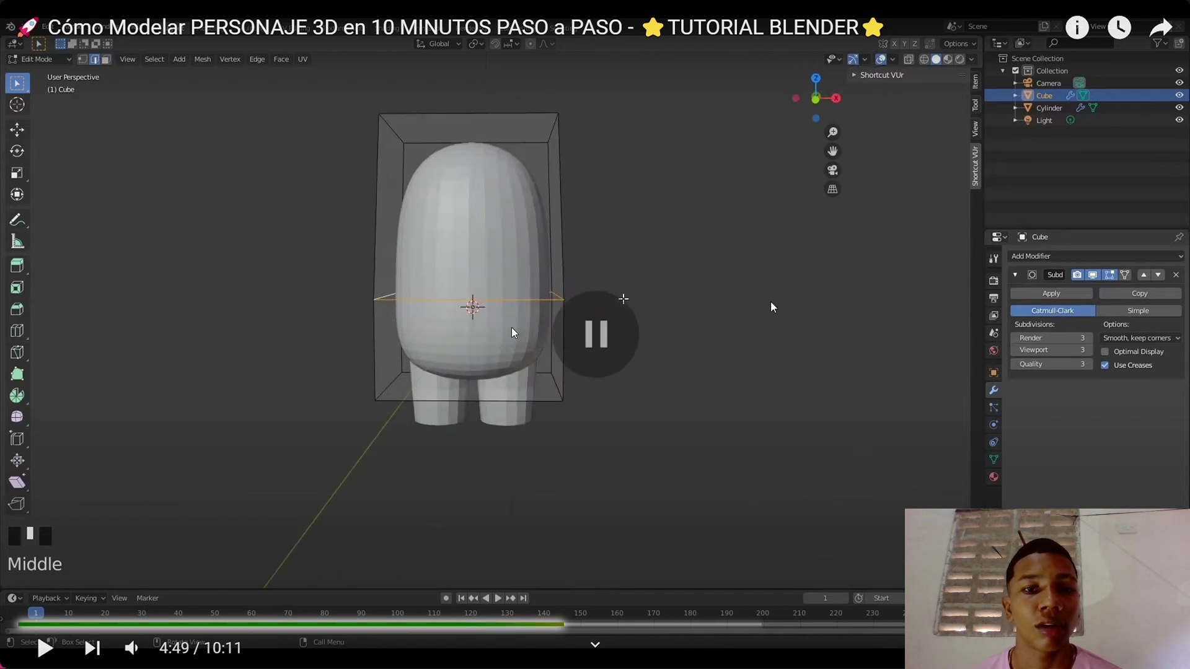
{"action": "key", "text": "alt+Tab"}
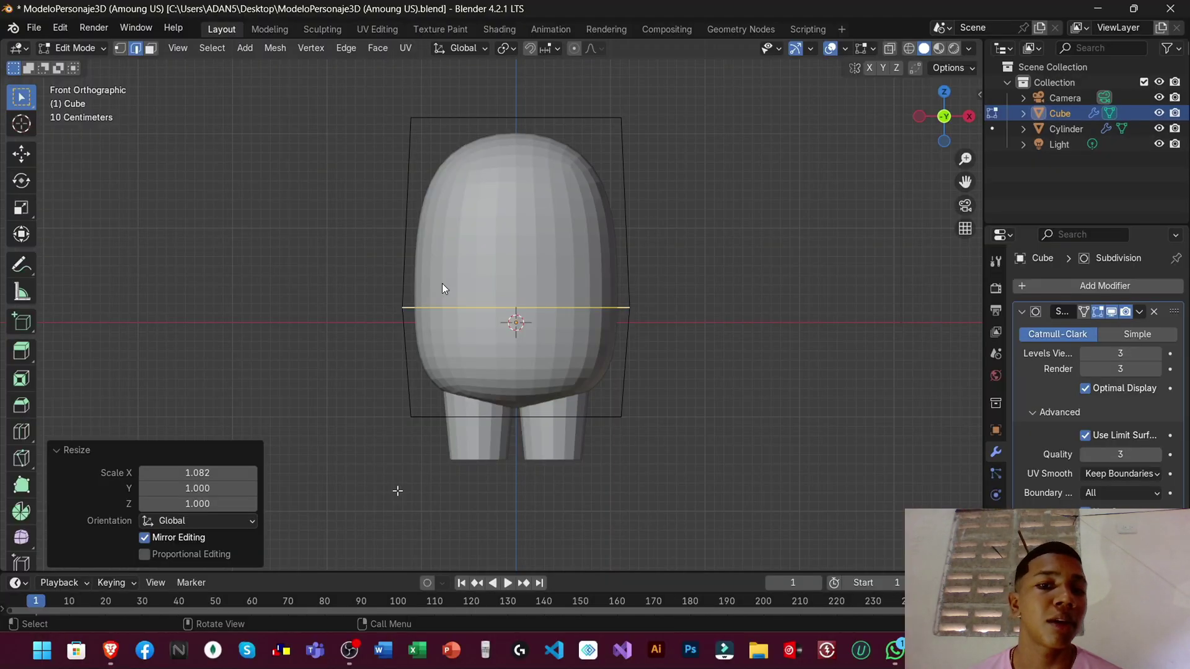
Undo the latest loop resize and try scaling the body's upper front face along one axis in front view
{"action": "key", "text": "ctrl+z"}
{"action": "key", "text": "ctrl+z"}
{"action": "key", "text": "ctrl+z"}
{"action": "middle_click_drag", "start_coordinate": [441, 282], "coordinate": [473, 310]}
{"action": "key", "text": "KP_1"}
{"action": "key", "text": "s"}
{"action": "key", "text": "z"}
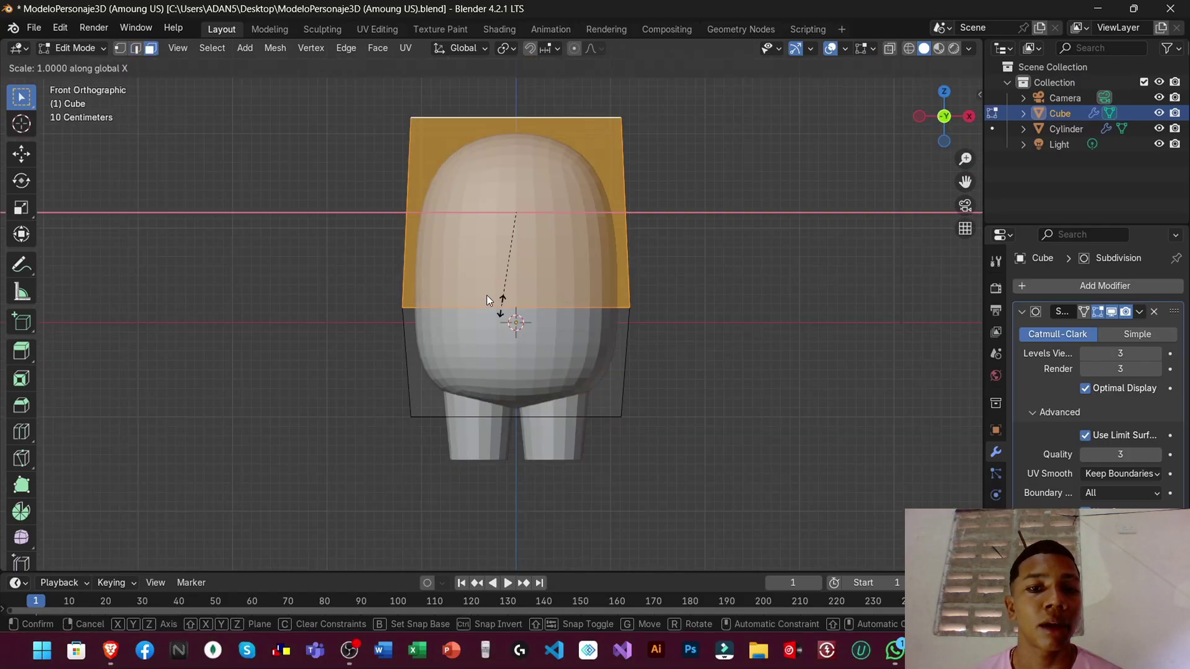
{"action": "left_click", "coordinate": [488, 289]}
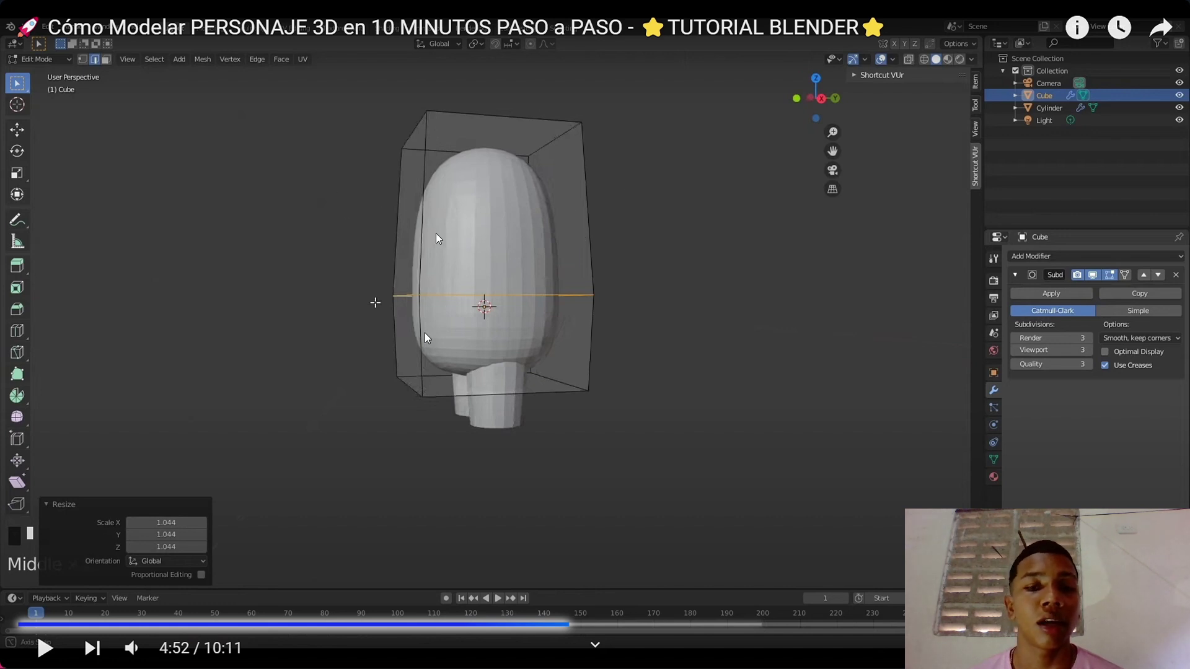
Skip the tutorial video ahead to the demonstration of moving the body's front edge, and return to Blender
{"action": "left_click", "coordinate": [425, 333]}
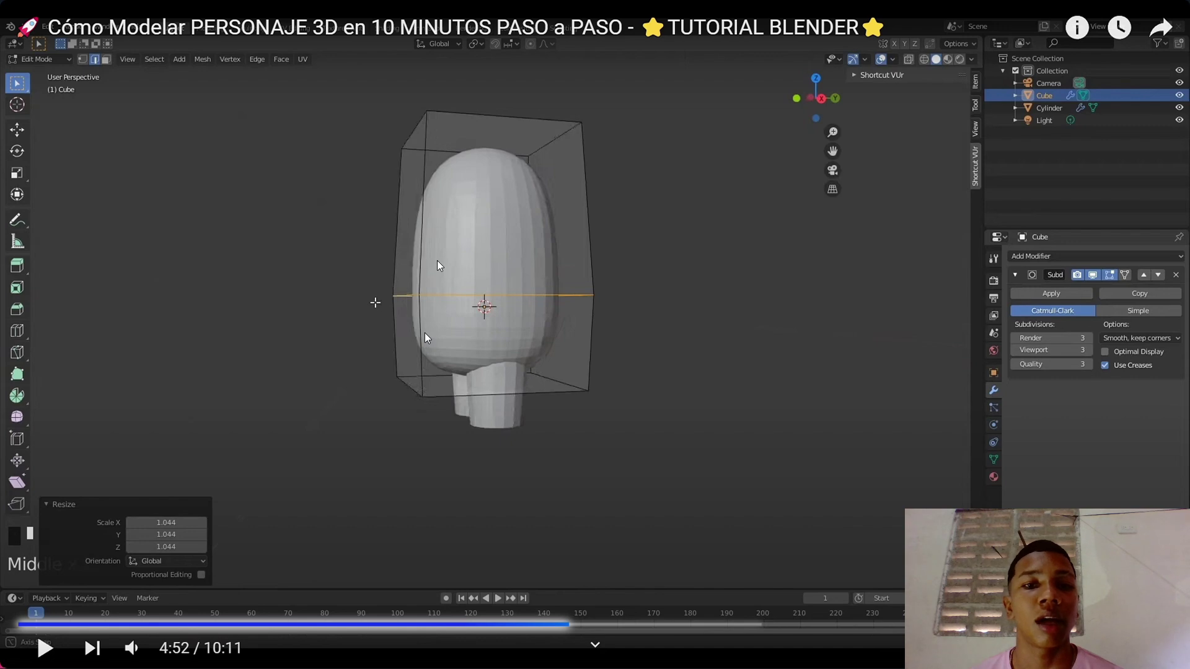
{"action": "key", "text": "Right"}
{"action": "key", "text": "alt+Tab"}
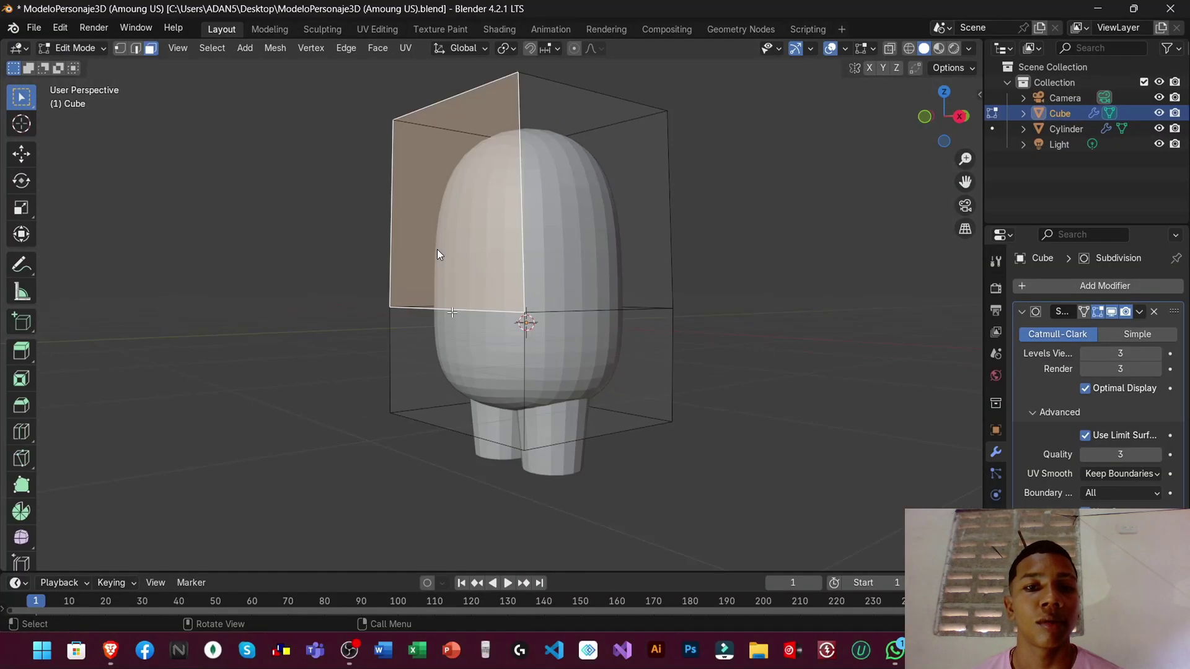
In the right side view, move the body's front middle edge outward by about 0.118 m along negative Y
{"action": "key", "text": "KP_3"}
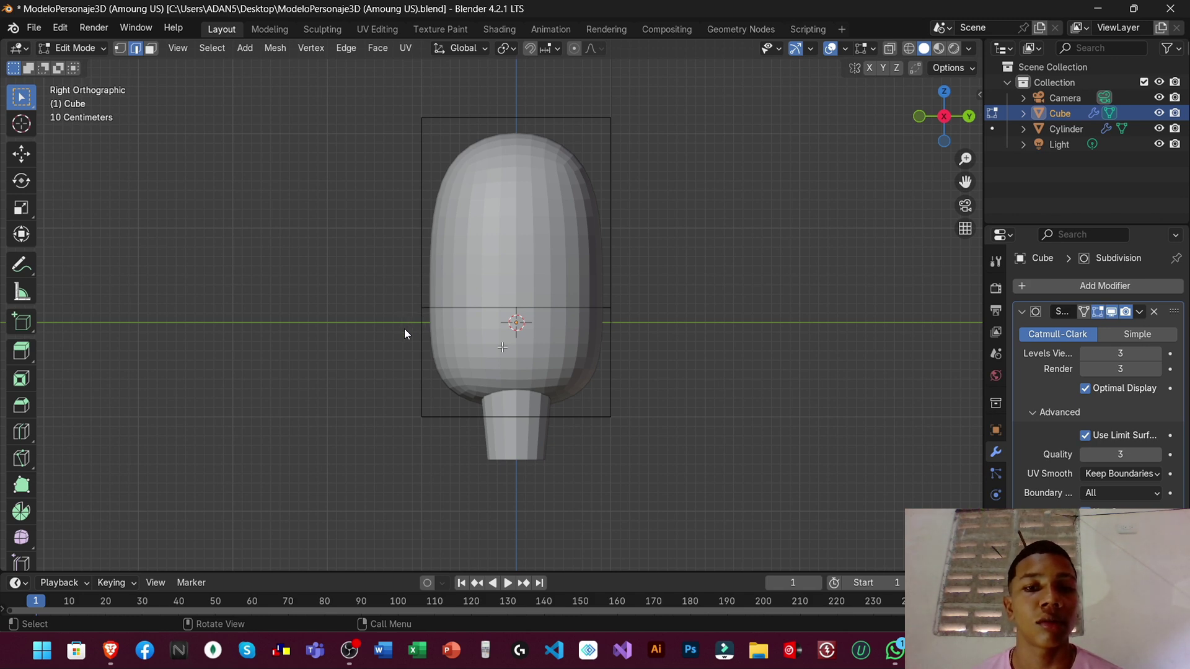
{"action": "key", "text": "g"}
{"action": "key", "text": "y"}
{"action": "key", "text": "alt+Tab"}
{"action": "key", "text": "alt+Tab"}
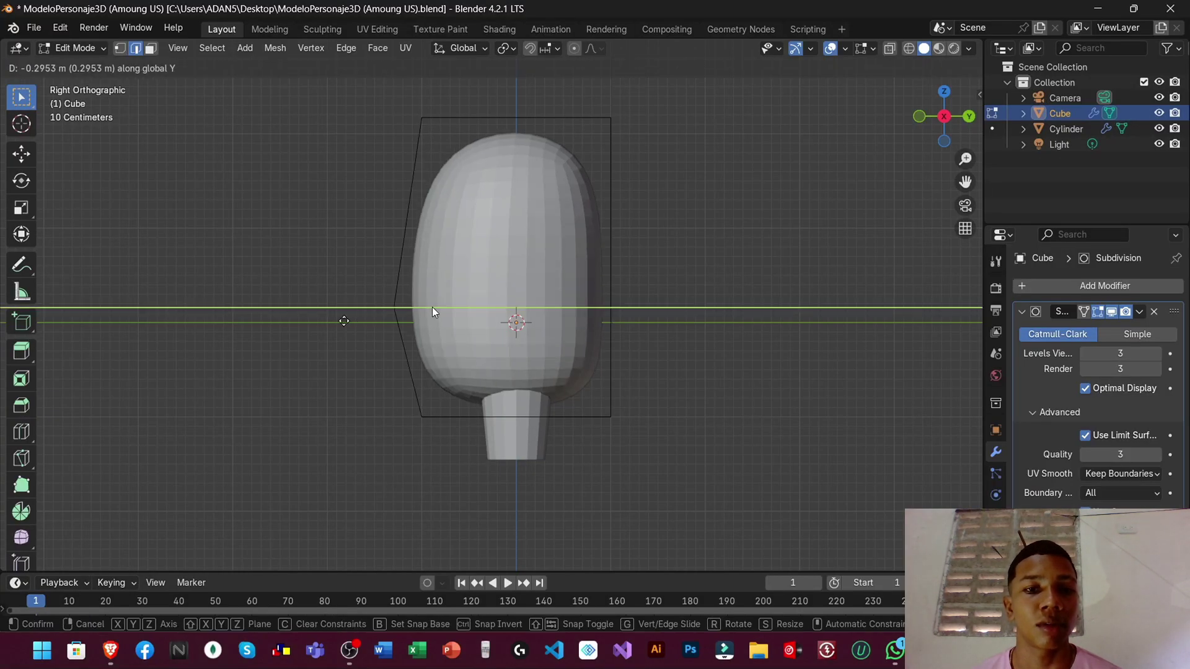
{"action": "left_click", "coordinate": [407, 315]}
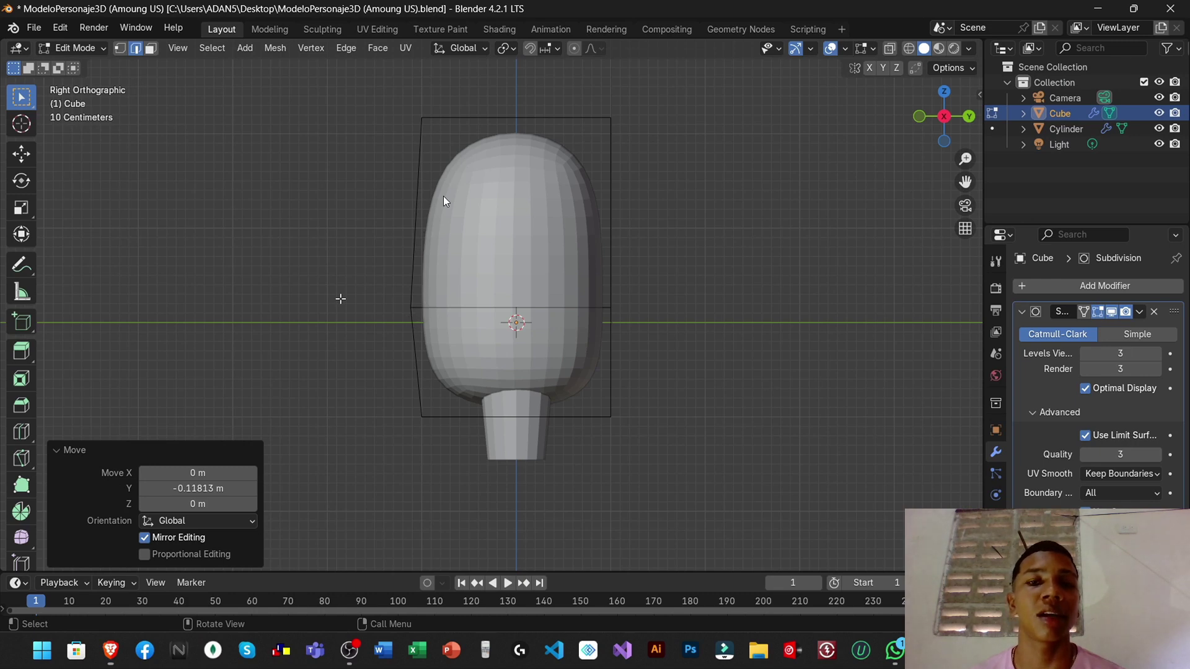
Compare the front view with the tutorial and widen the body's front middle edge along X by a factor of about 1.046
{"action": "key", "text": "KP_1"}
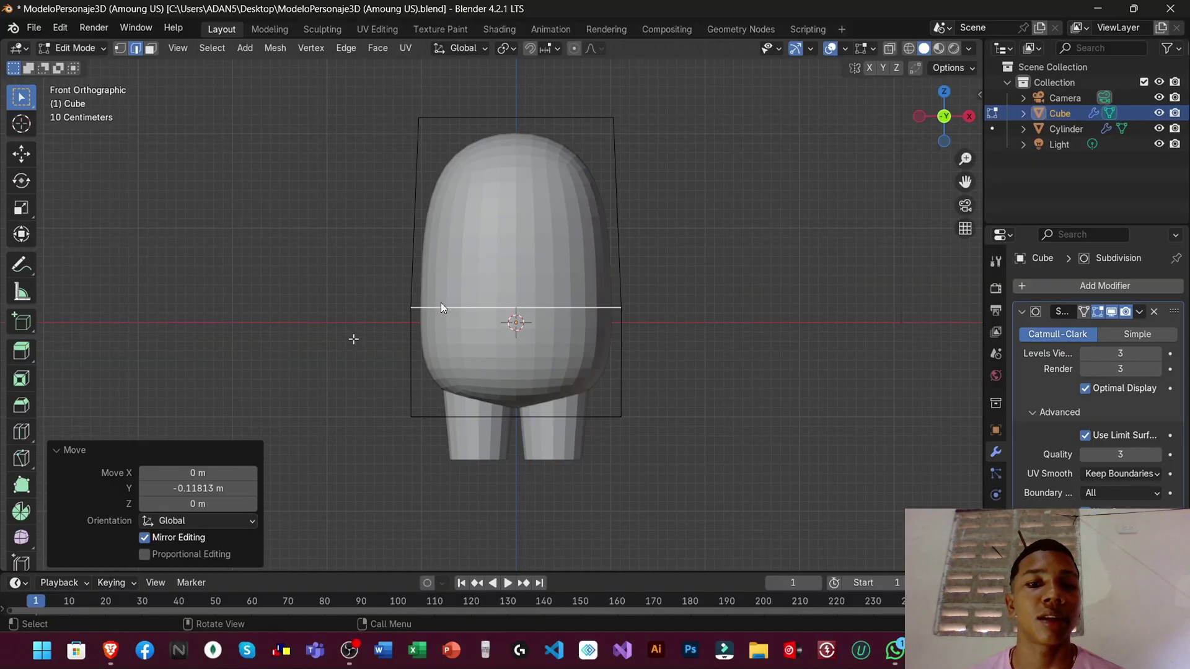
{"action": "key", "text": "alt+Tab"}
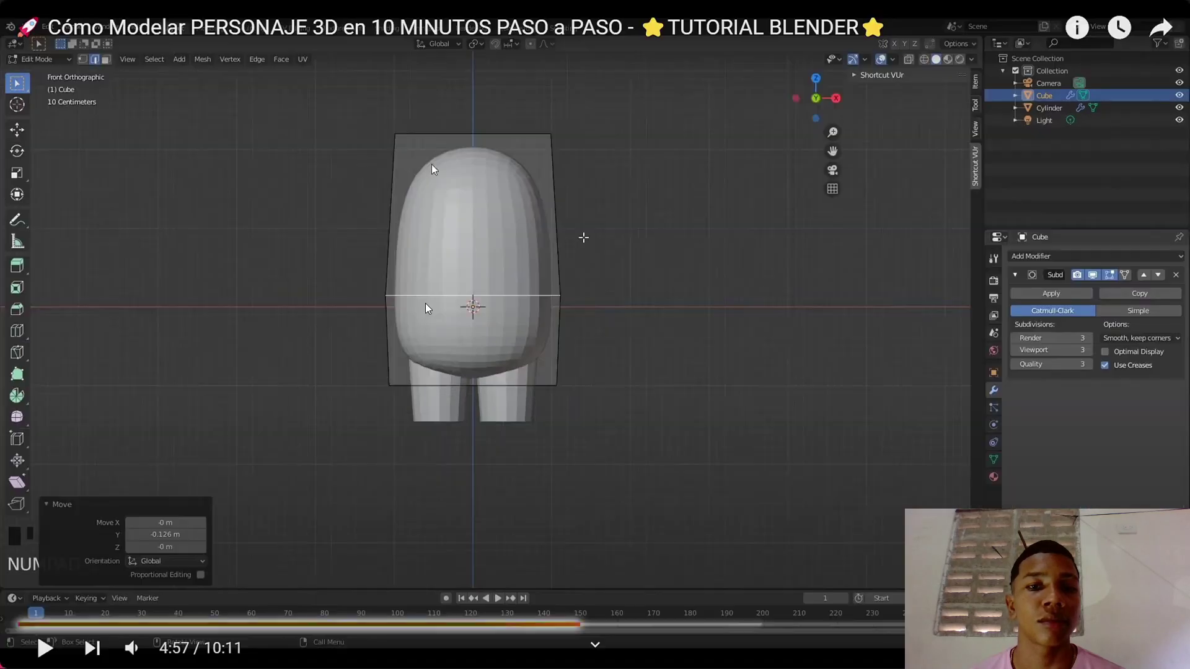
{"action": "key", "text": "alt+Tab"}
{"action": "middle_click_drag", "start_coordinate": [422, 304], "coordinate": [406, 255]}
{"action": "key", "text": "s"}
{"action": "key", "text": "x"}
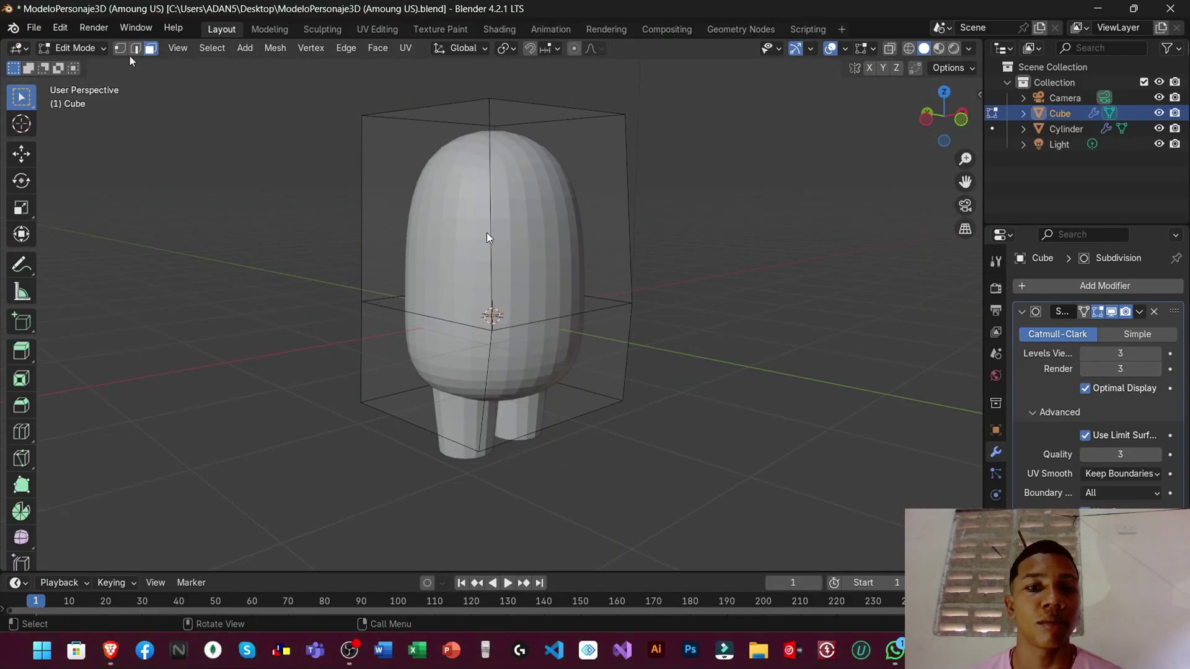
{"action": "key", "text": "2"}
{"action": "left_click", "coordinate": [497, 265], "text": "alt"}
{"action": "key", "text": "KP_1"}
{"action": "key", "text": "s"}
{"action": "key", "text": "x"}
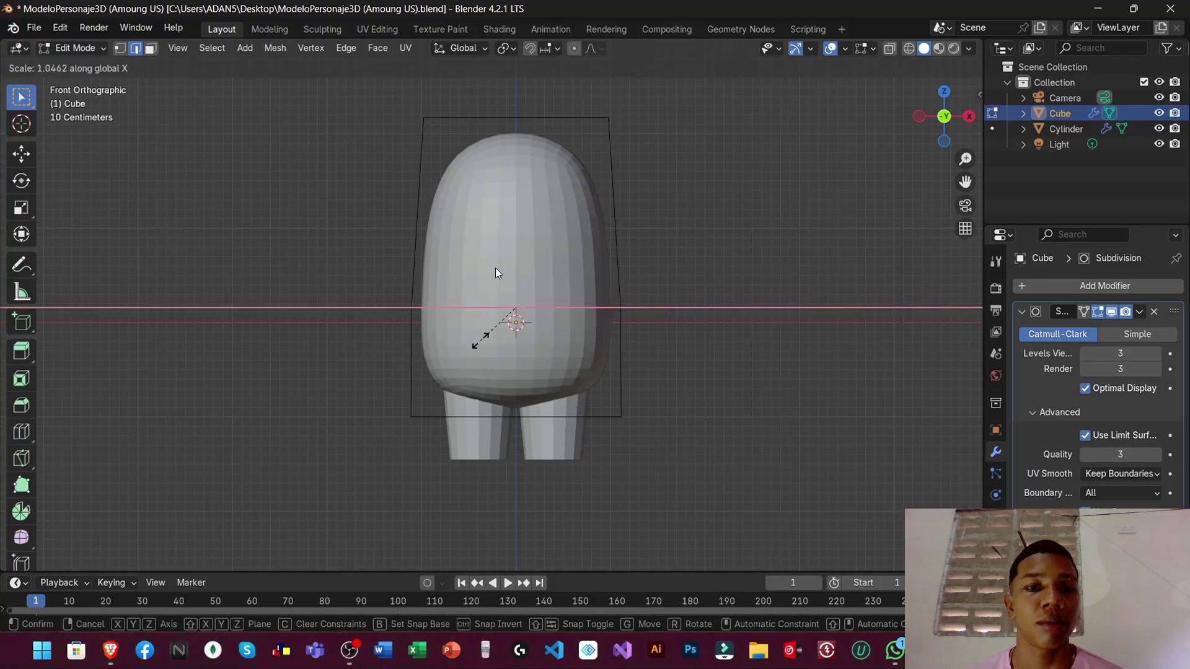
{"action": "left_click", "coordinate": [495, 269]}
{"action": "key", "text": "alt+Tab"}
{"action": "key", "text": "alt+Tab"}
{"action": "key", "text": "3"}
{"action": "left_click", "coordinate": [493, 286]}
{"action": "middle_click_drag", "start_coordinate": [494, 287], "coordinate": [492, 285]}
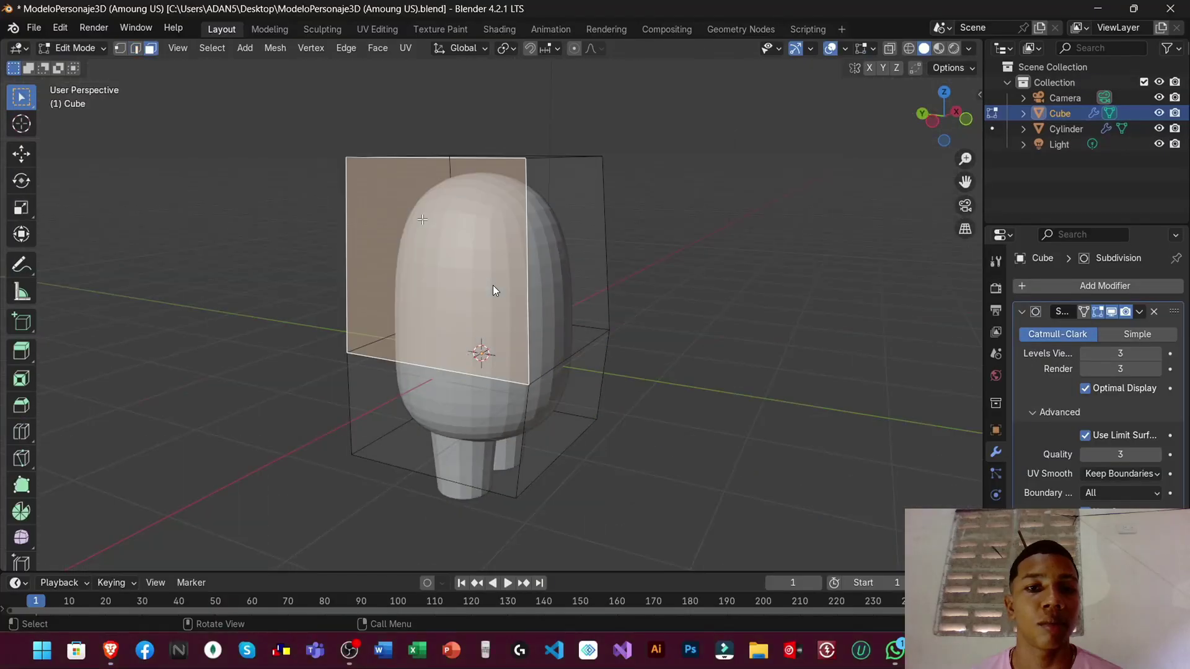
{"action": "key", "text": "alt+Tab"}
{"action": "key", "text": "alt+Tab"}
{"action": "key", "text": "KP_1"}
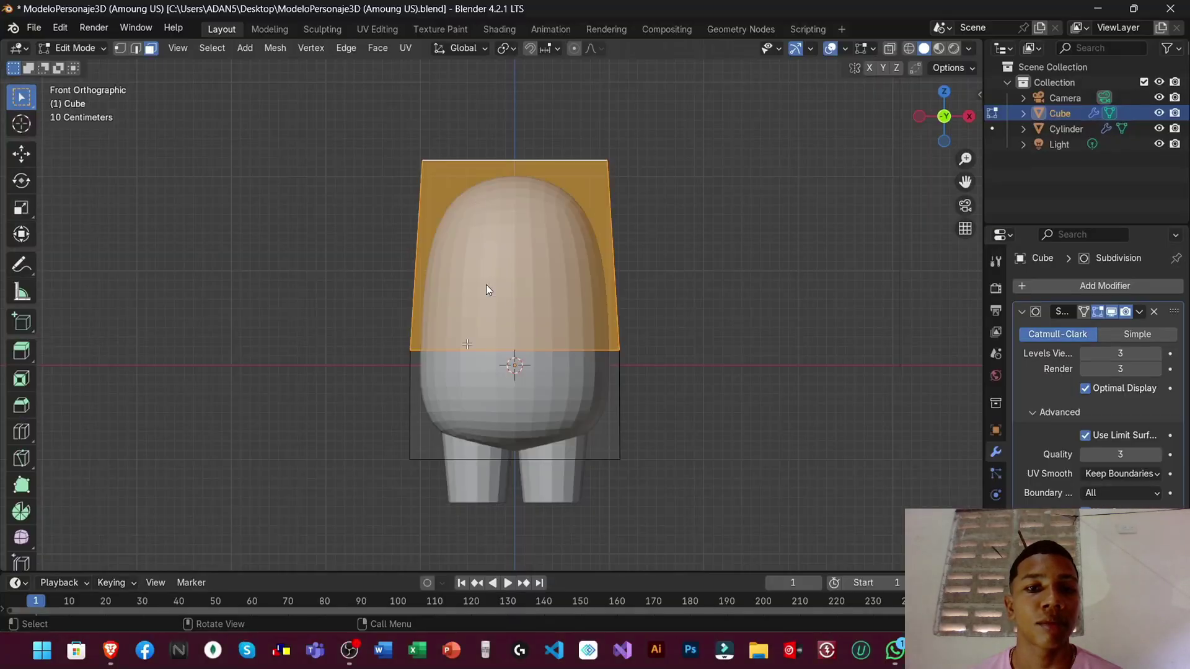
{"action": "key", "text": "alt+a"}
{"action": "middle_click_drag", "start_coordinate": [380, 472], "coordinate": [397, 496]}
{"action": "left_click", "coordinate": [531, 545]}
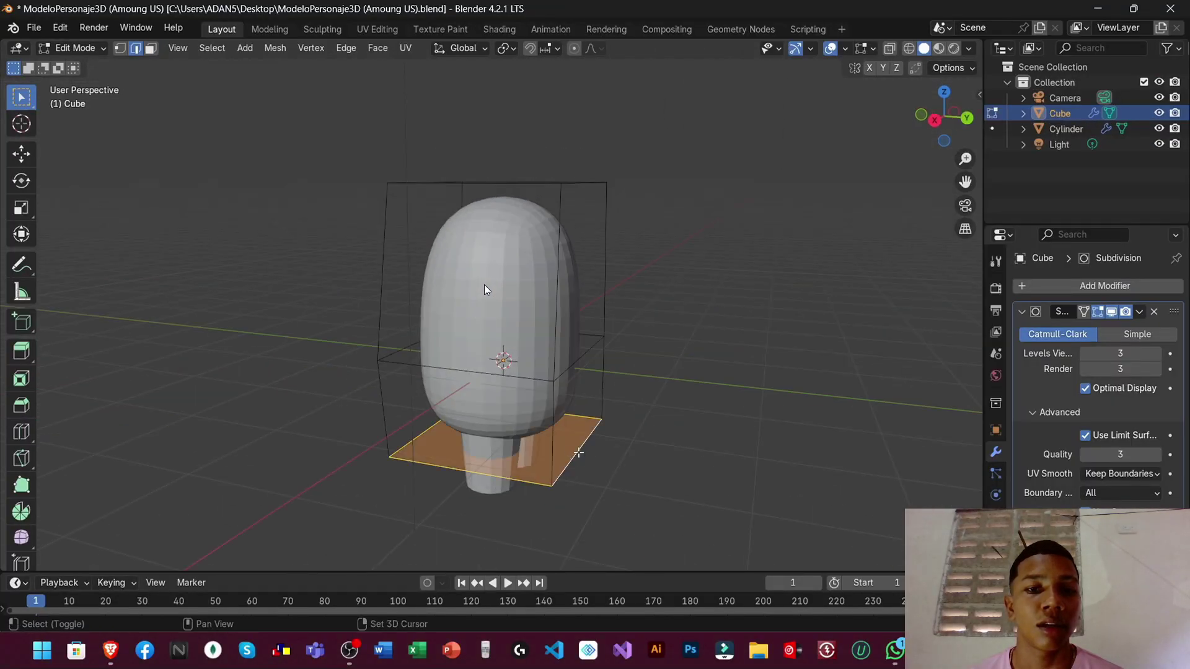
Scale the body's bottom front edge along the X axis in the front view
{"action": "key", "text": "alt+a"}
{"action": "key", "text": "2"}
{"action": "key", "text": "KP_1"}
{"action": "left_click", "coordinate": [470, 469]}
{"action": "key", "text": "s"}
{"action": "key", "text": "x"}
{"action": "left_click", "coordinate": [539, 418]}
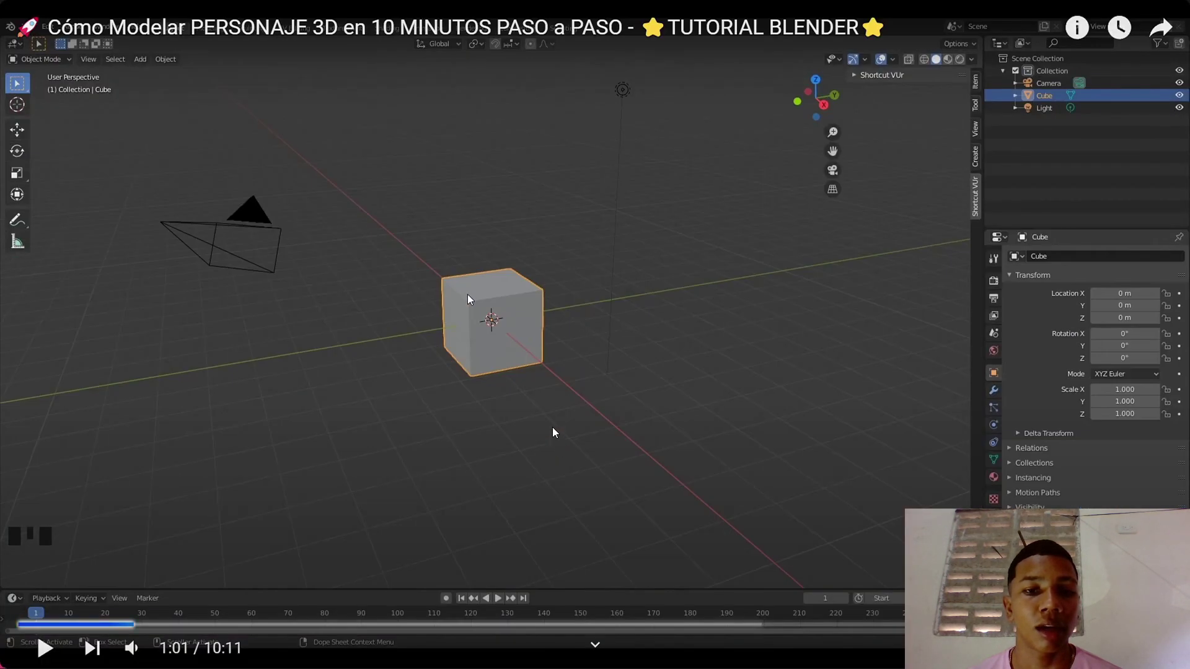
Return the tutorial video to the body-shaping part and play it up to the adding of a new mesh
{"action": "left_click_drag", "start_coordinate": [616, 625], "coordinate": [565, 625]}
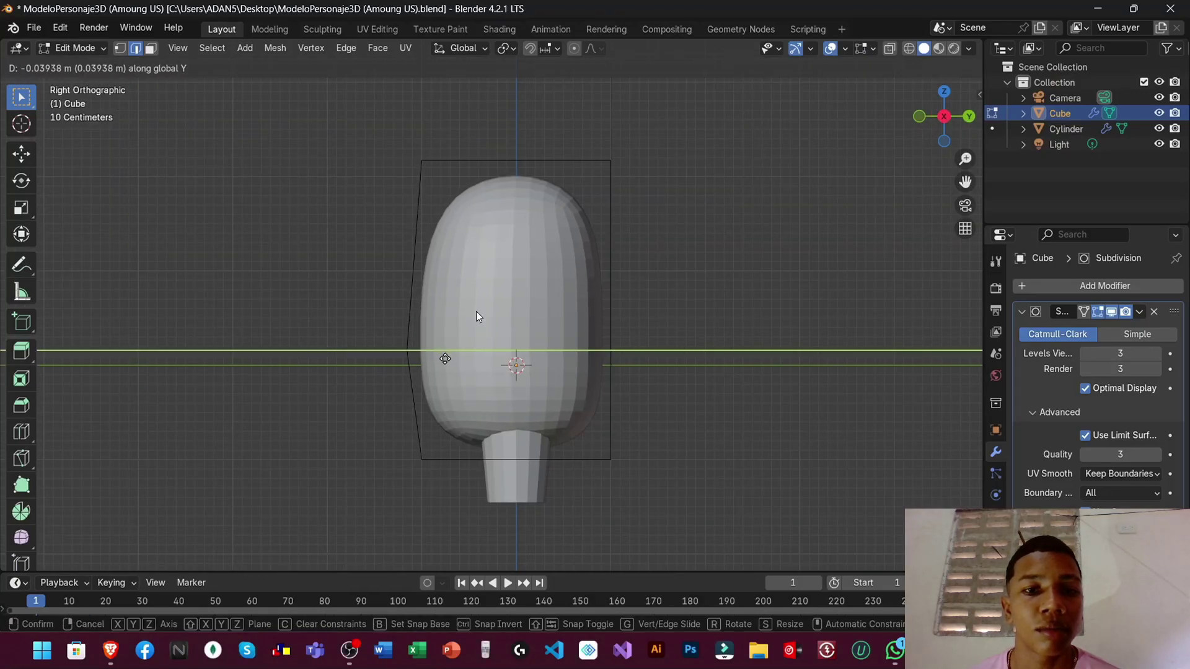
{"action": "key", "text": "space"}
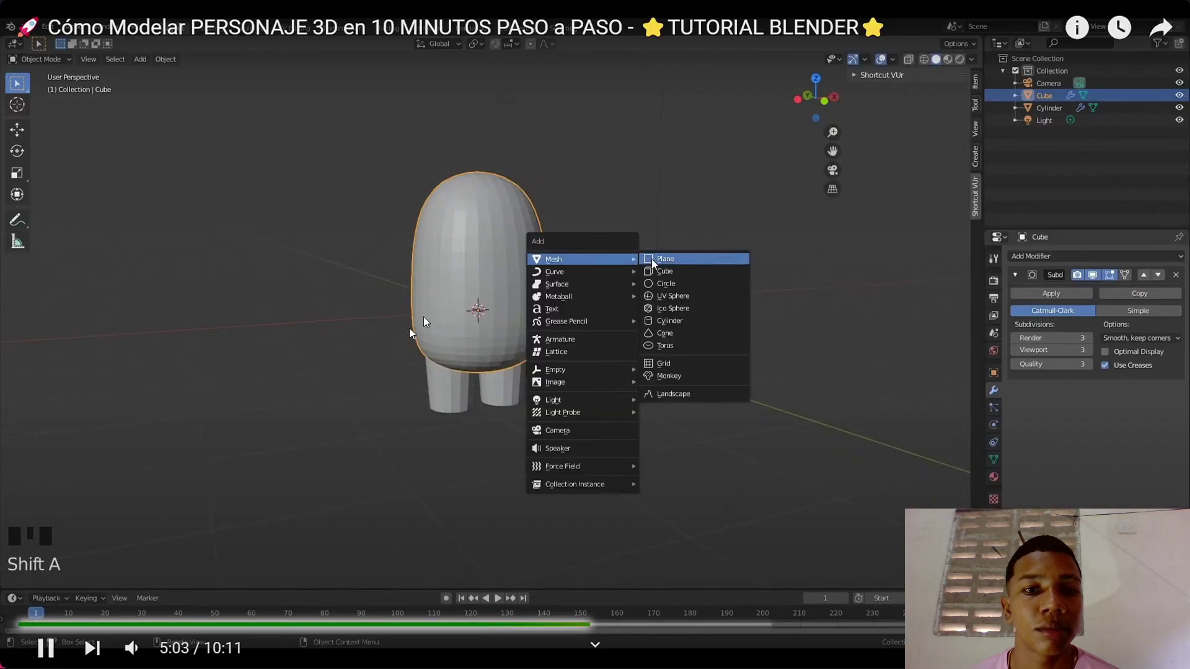
{"action": "key", "text": "space"}
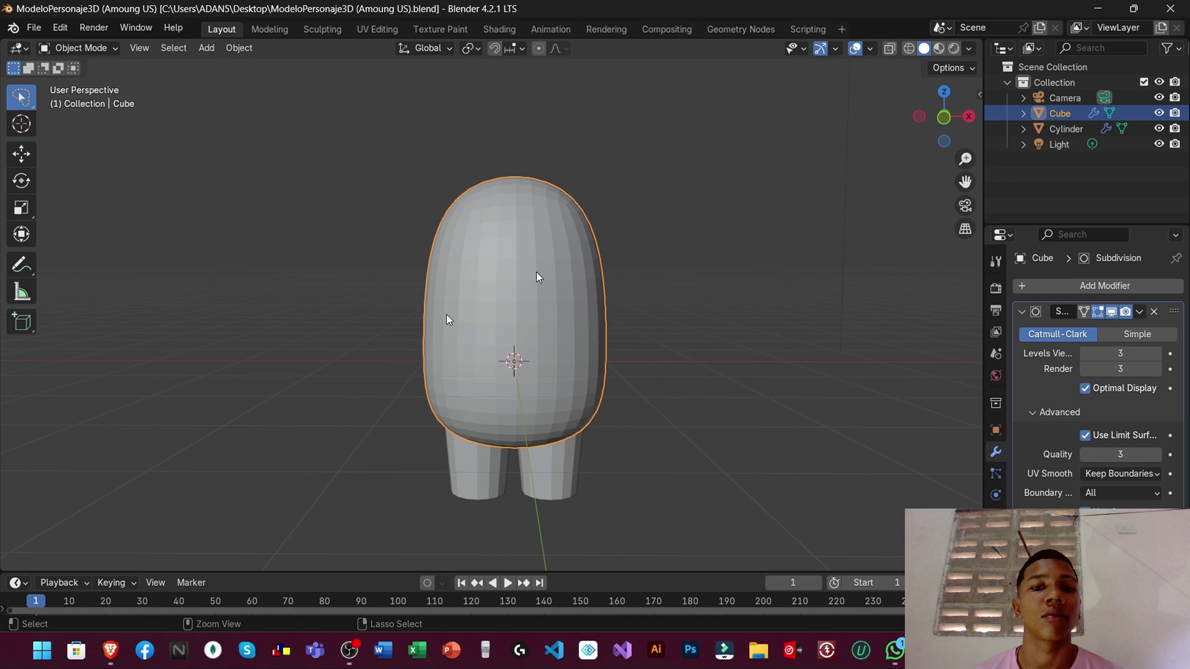
Add a new cube mesh to the scene for the character's visor
{"action": "key", "text": "shift+a"}
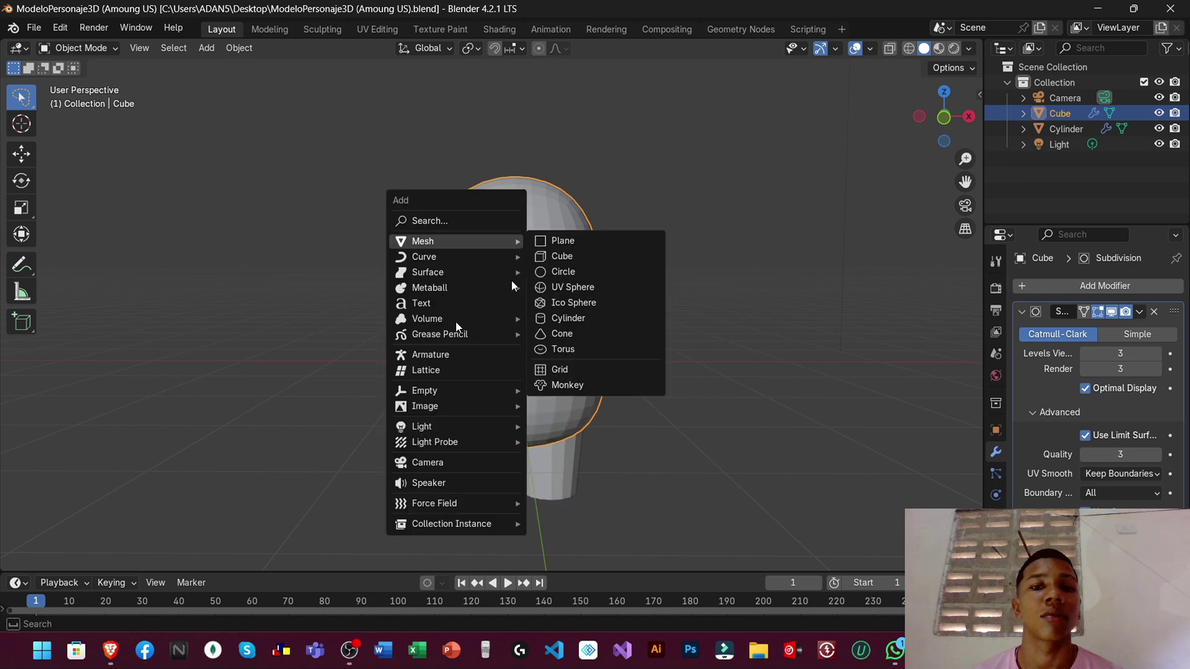
{"action": "left_click", "coordinate": [489, 281]}
{"action": "middle_click_drag", "start_coordinate": [489, 282], "coordinate": [790, 370]}
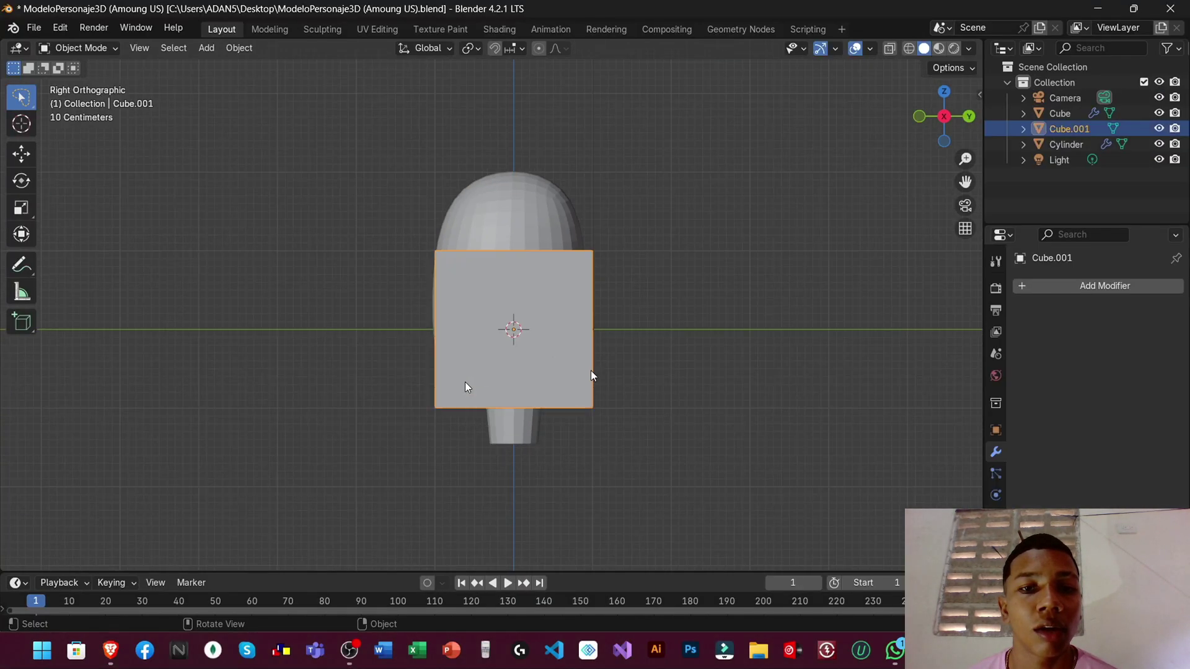
Shrink the new cube and place it against the upper front of the body in the right side view
{"action": "key", "text": "g"}
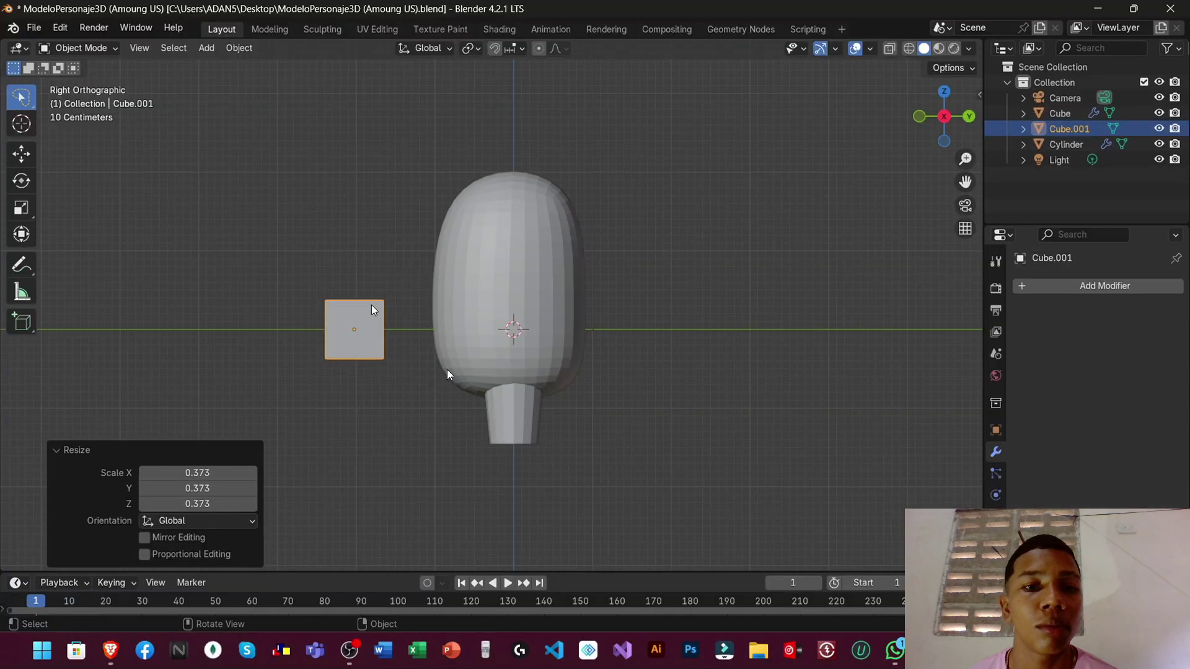
{"action": "key", "text": "s"}
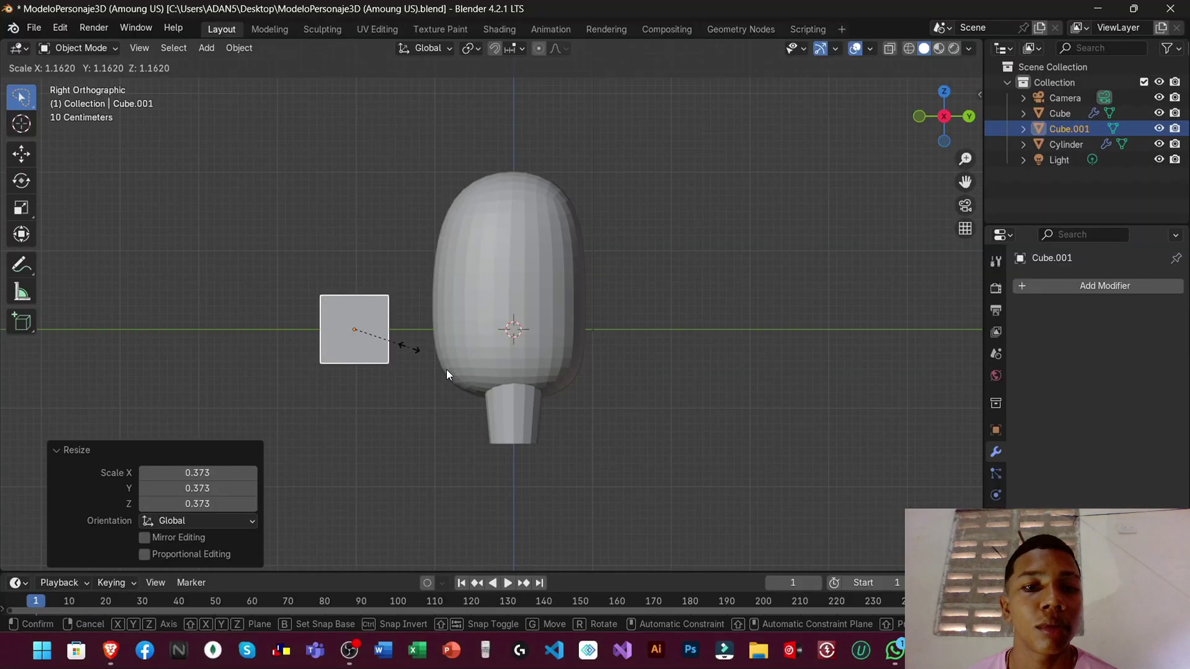
{"action": "left_click", "coordinate": [444, 370]}
{"action": "key", "text": "g"}
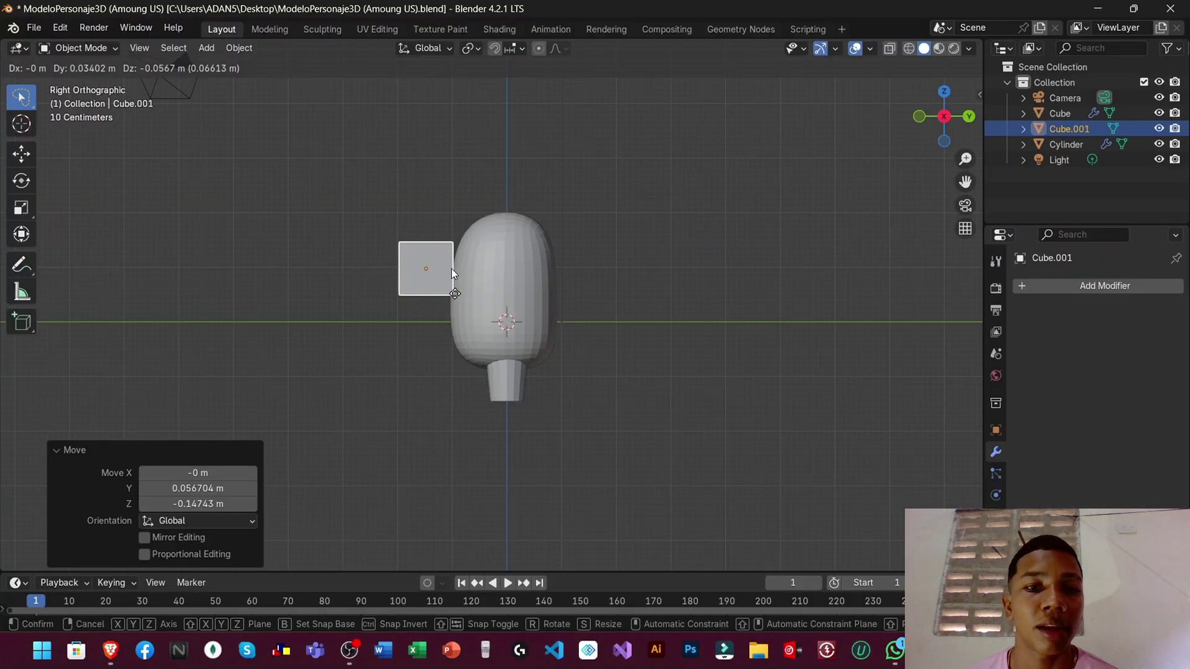
{"action": "left_click", "coordinate": [422, 315]}
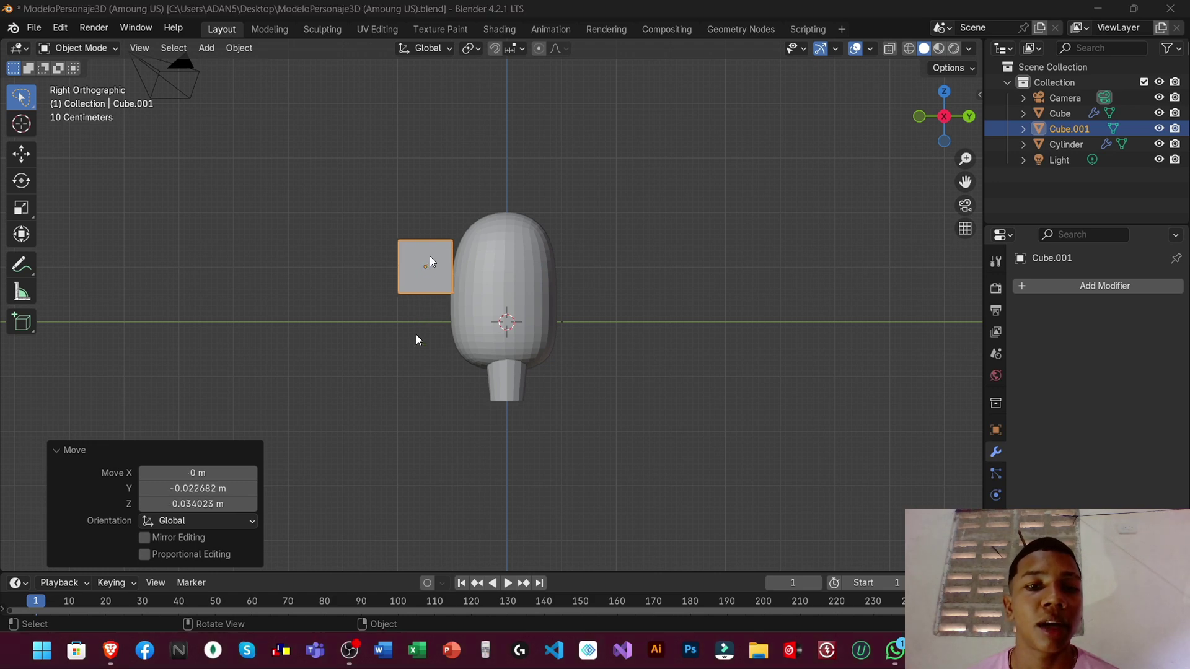
Compare the visor cube with the tutorial in front view and widen it along X by a factor of about 1.519
{"action": "key", "text": "alt+Tab"}
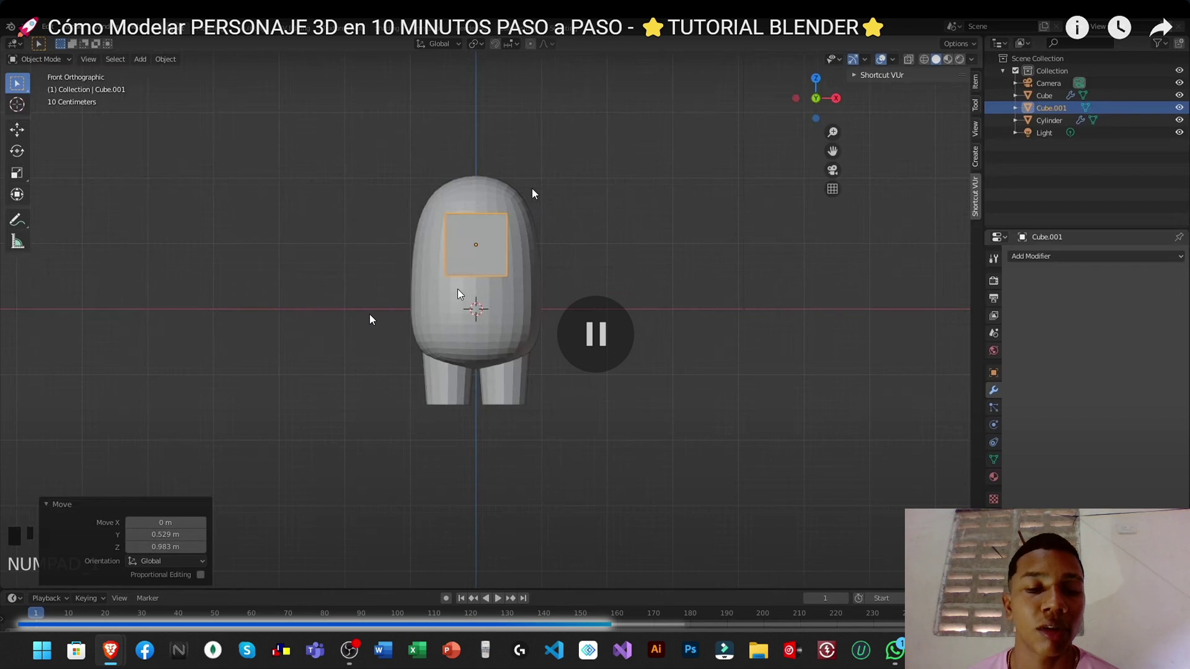
{"action": "key", "text": "alt+Tab"}
{"action": "key", "text": "alt+Tab"}
{"action": "key", "text": "alt+Tab"}
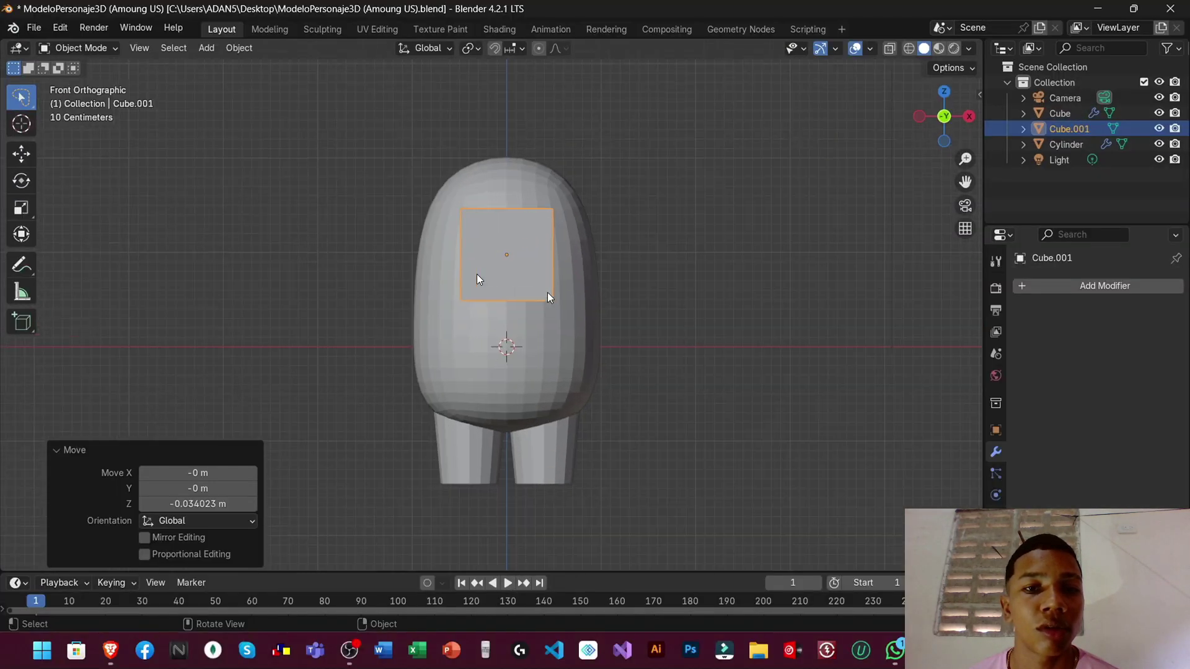
{"action": "key", "text": "alt+Tab"}
{"action": "key", "text": "alt+Tab"}
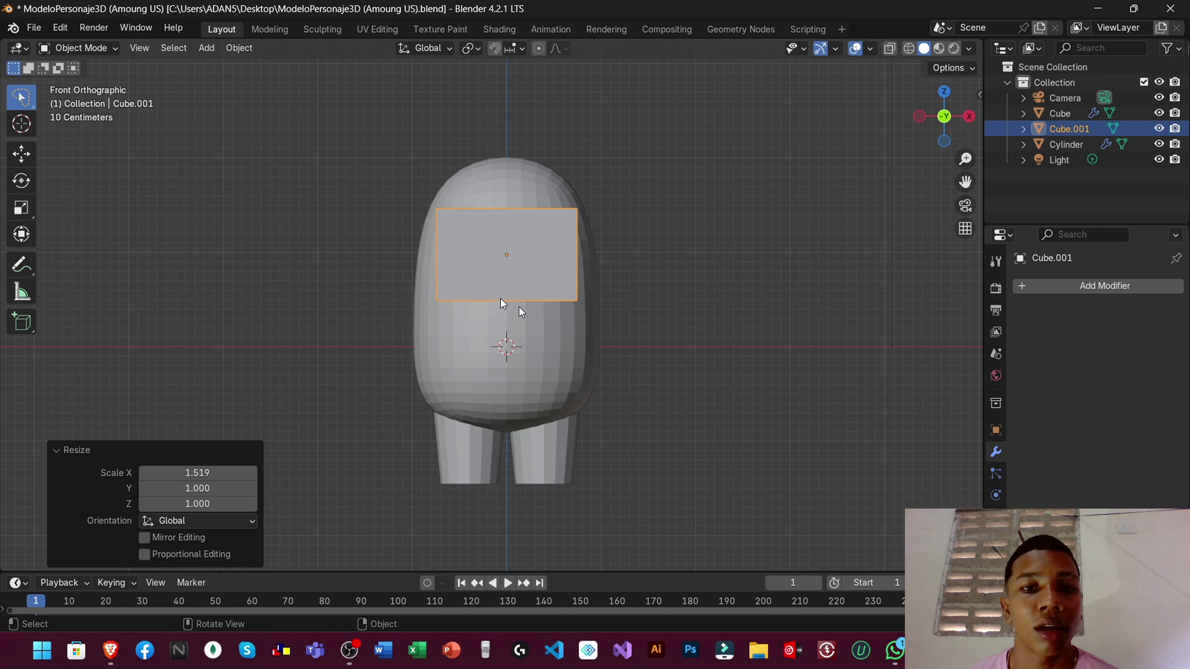
Rewind the tutorial video slightly to review the shaping of the visor cube, and return to Blender
{"action": "key", "text": "alt+Tab"}
{"action": "key", "text": "Left"}
{"action": "key", "text": "alt+Tab"}
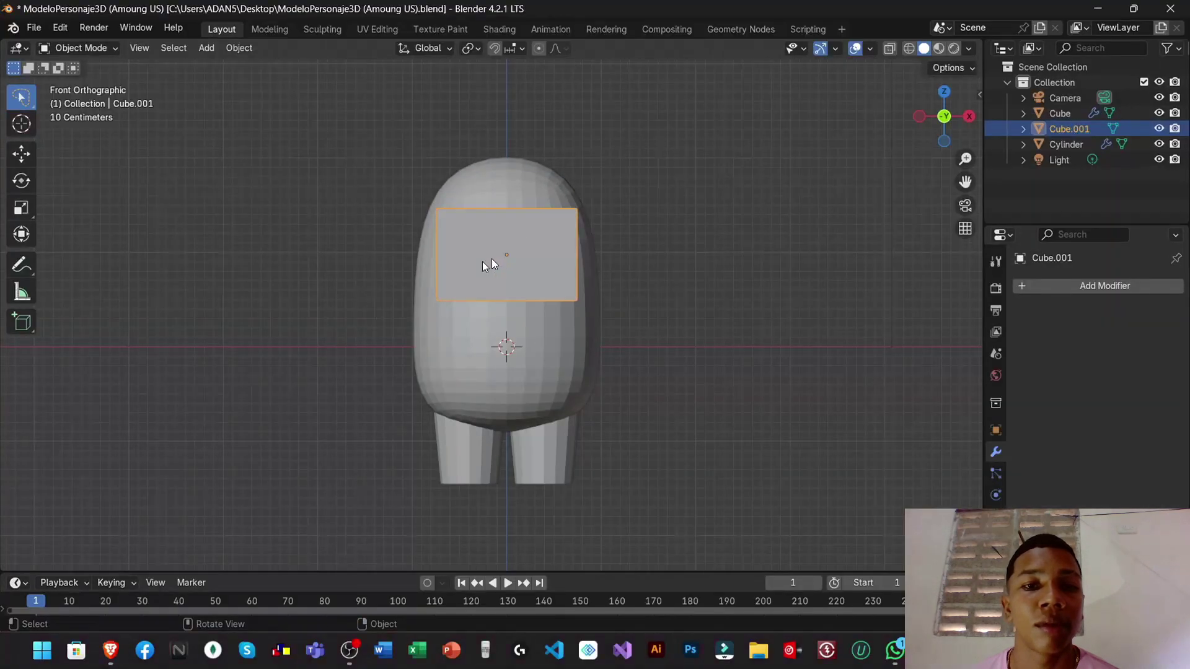
Narrow the visor cube slightly along X and raise it about 0.039 m along Z
{"action": "key", "text": "s"}
{"action": "key", "text": "x"}
{"action": "left_click", "coordinate": [537, 215]}
{"action": "key", "text": "g"}
{"action": "key", "text": "z"}
{"action": "left_click", "coordinate": [488, 247]}
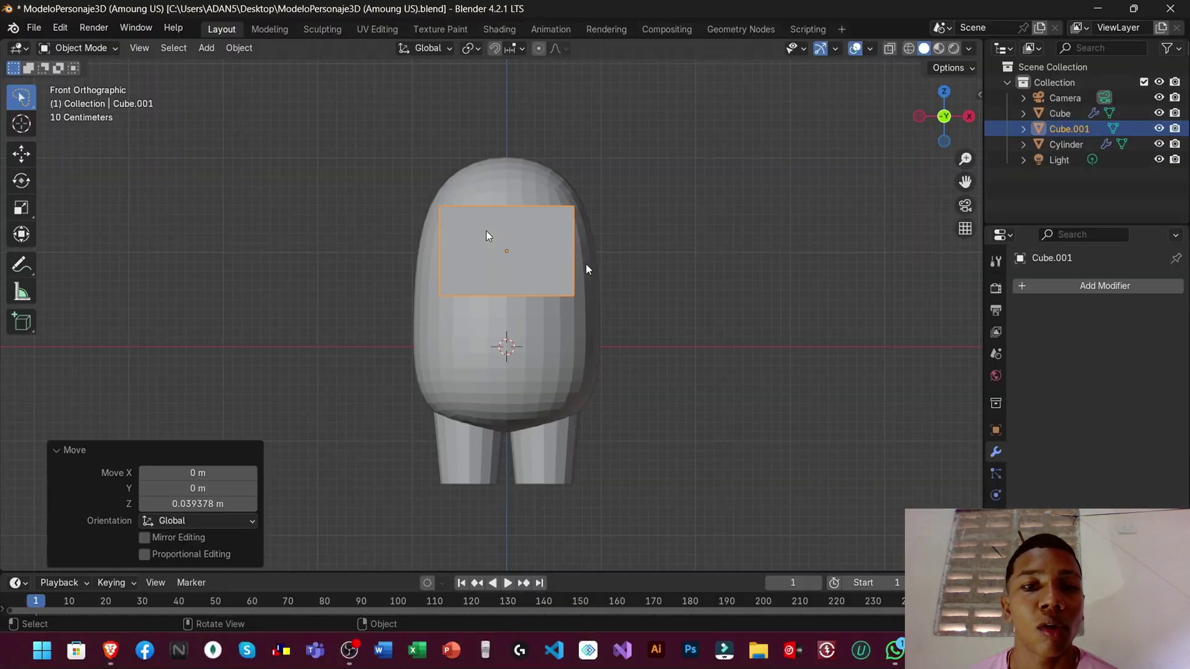
{"action": "key", "text": "s"}
{"action": "key", "text": "x"}
{"action": "left_click", "coordinate": [495, 248]}
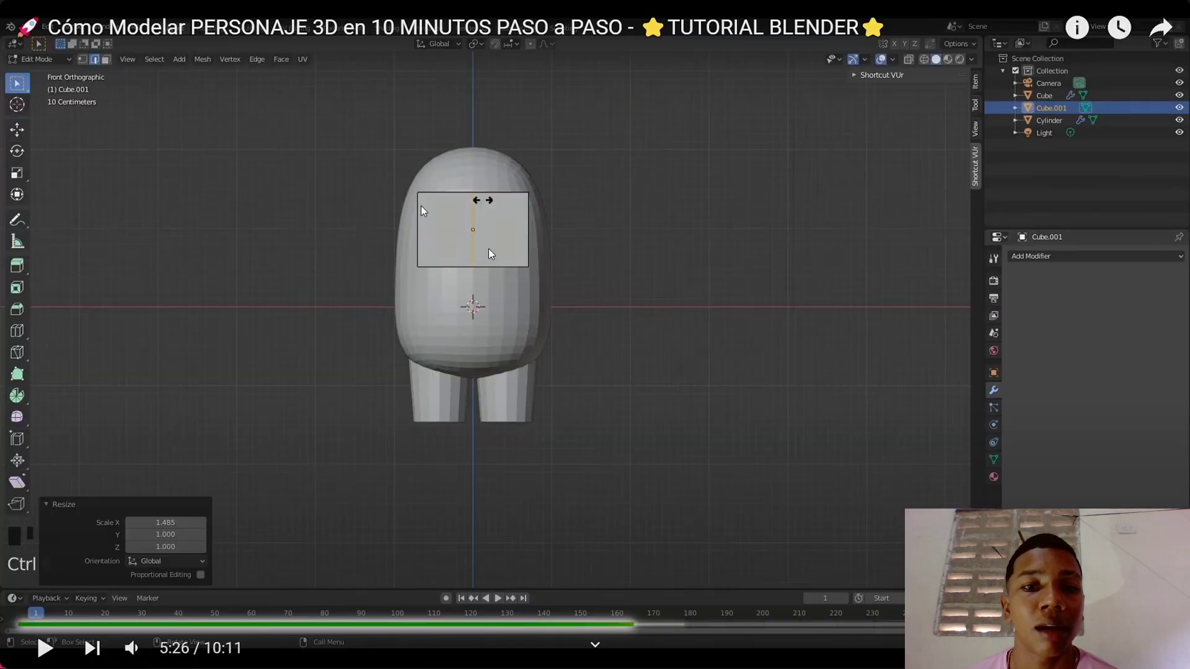
Check the tutorial's loop cut and add a centred loop cut to the visor cube in Edit Mode
{"action": "left_click", "coordinate": [488, 248]}
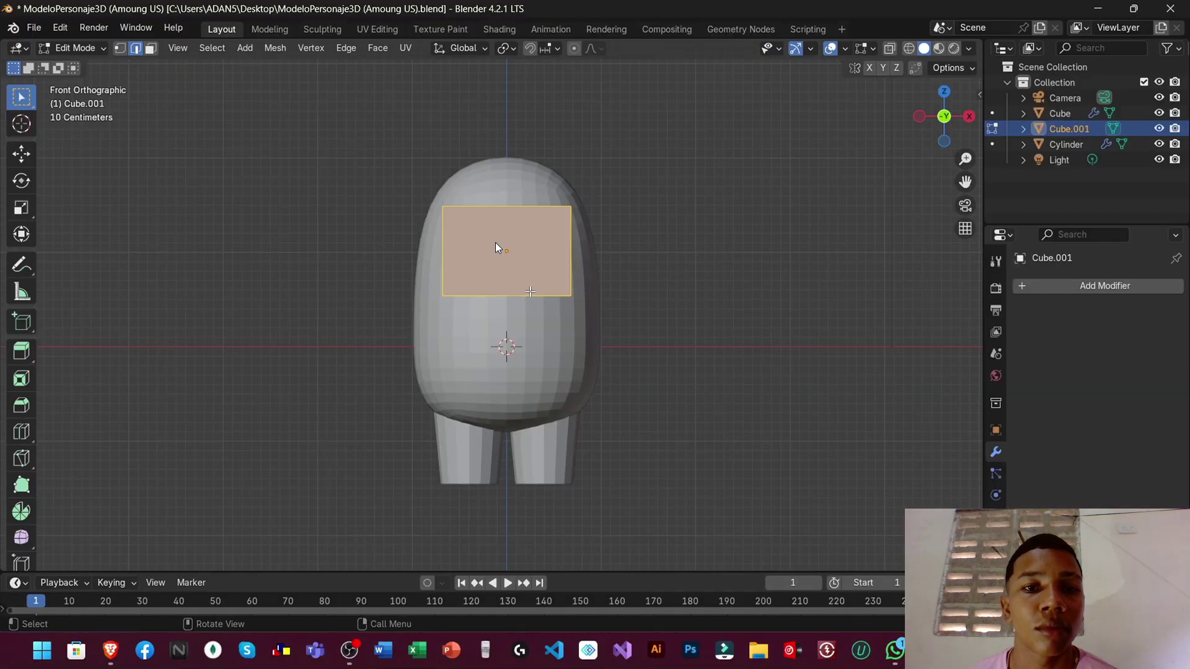
{"action": "key", "text": "ctrl+r"}
{"action": "left_click", "coordinate": [492, 247]}
{"action": "key", "text": "ctrl+r"}
{"action": "left_click", "coordinate": [489, 242]}
{"action": "right_click", "coordinate": [497, 243]}
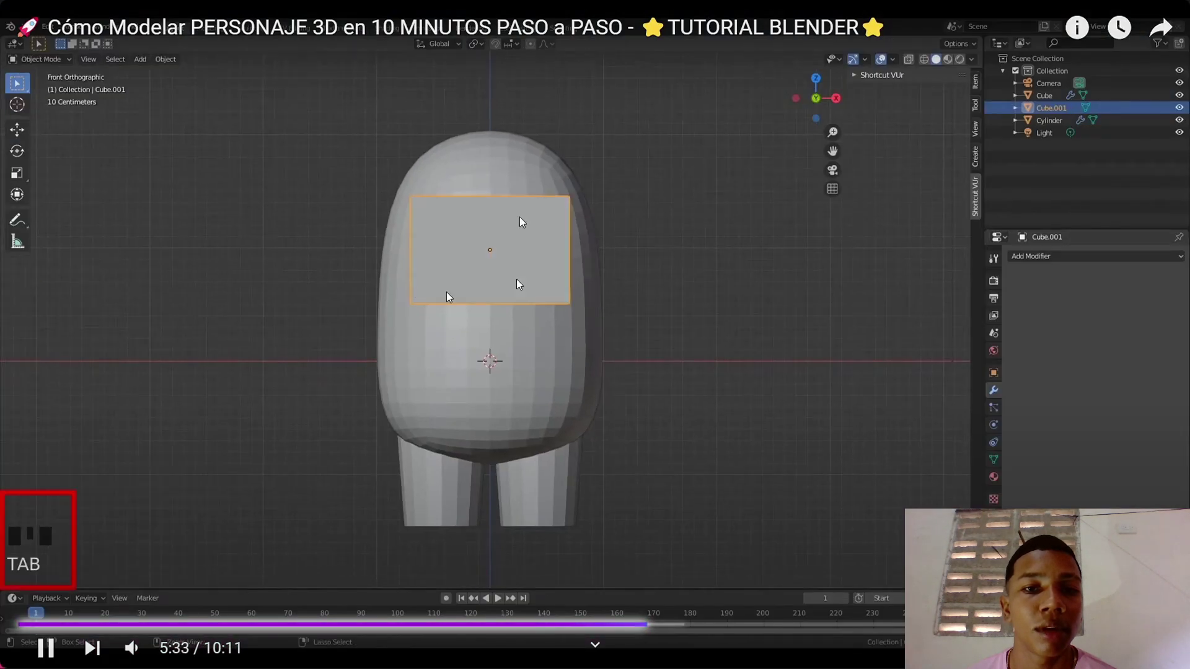
Following the tutorial, add a level 2 Subdivision modifier to the visor cube and scale the visor uniformly, finishing with a factor of 0.984
{"action": "key", "text": "Tab"}
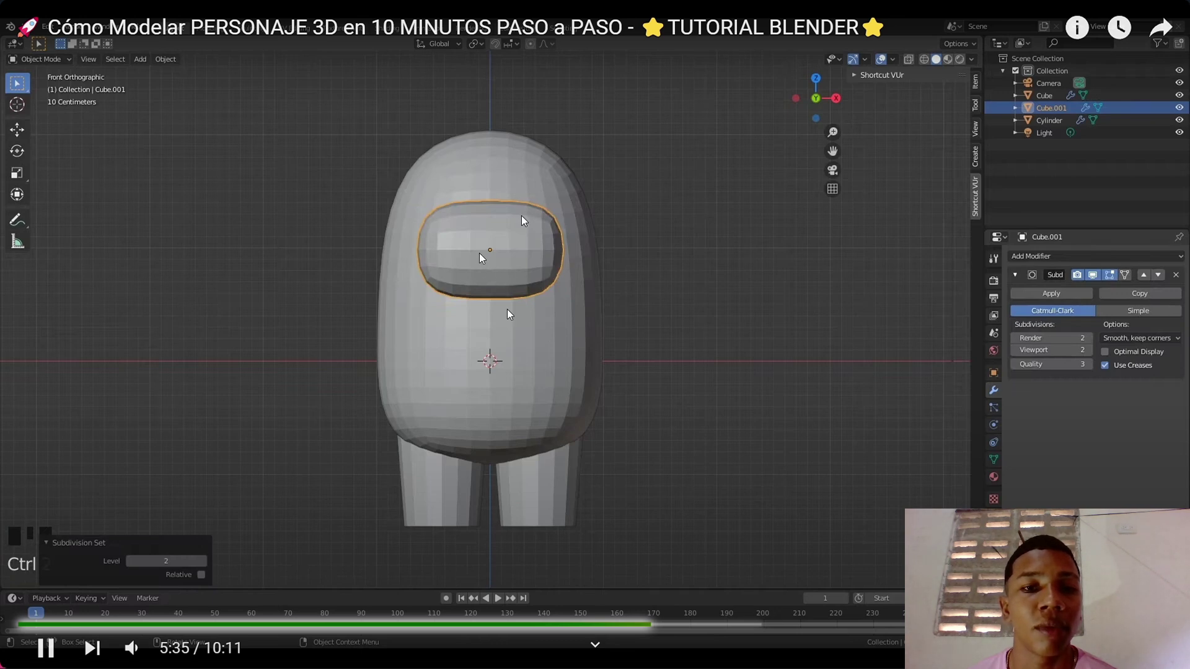
{"action": "key", "text": "Left"}
{"action": "key", "text": "space"}
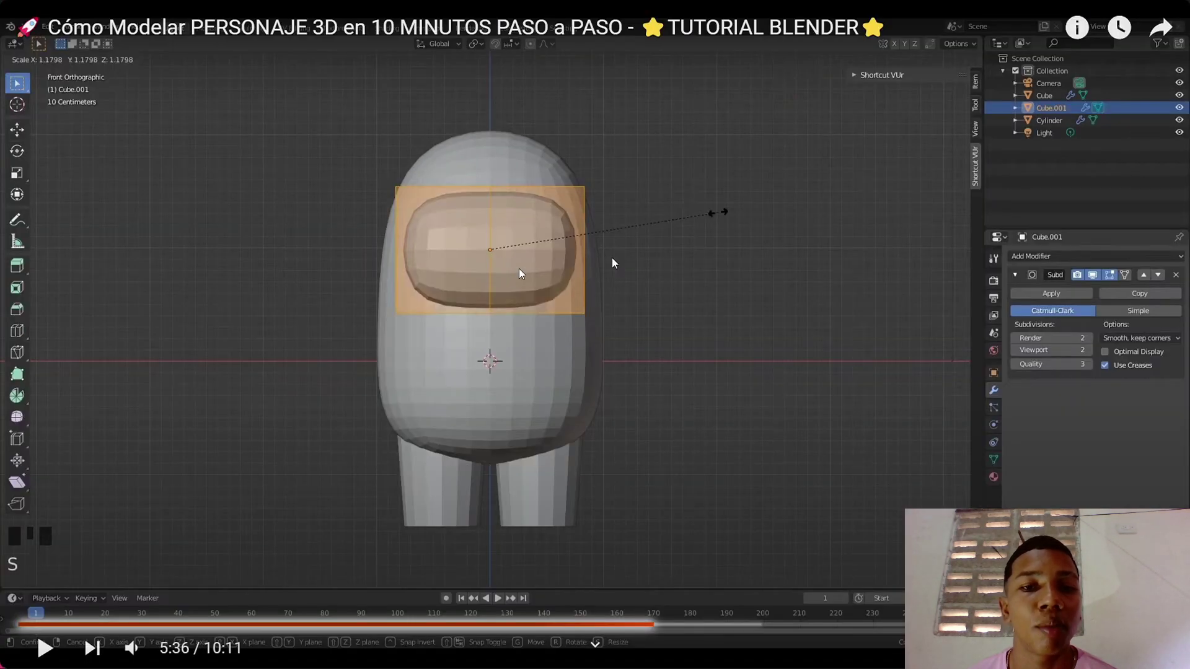
{"action": "key", "text": "space"}
{"action": "key", "text": "space"}
{"action": "left_click", "coordinate": [539, 264]}
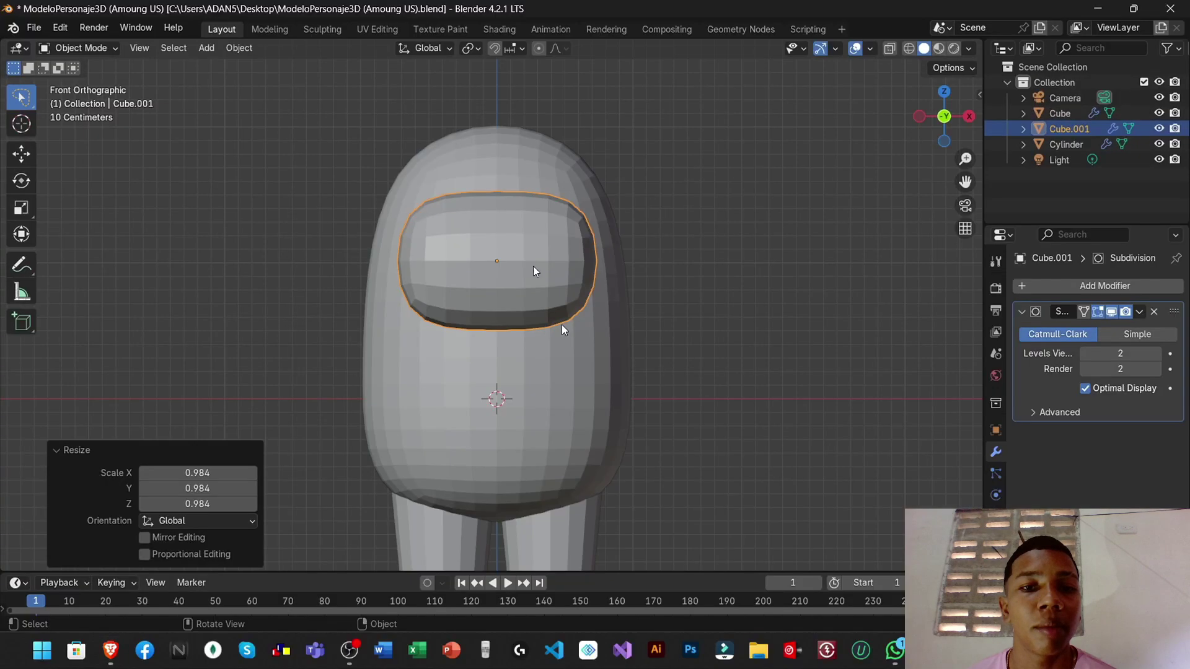
Compare the visor with the tutorial in front view and flatten it along Z by a factor of 0.913
{"action": "key", "text": "alt+Tab"}
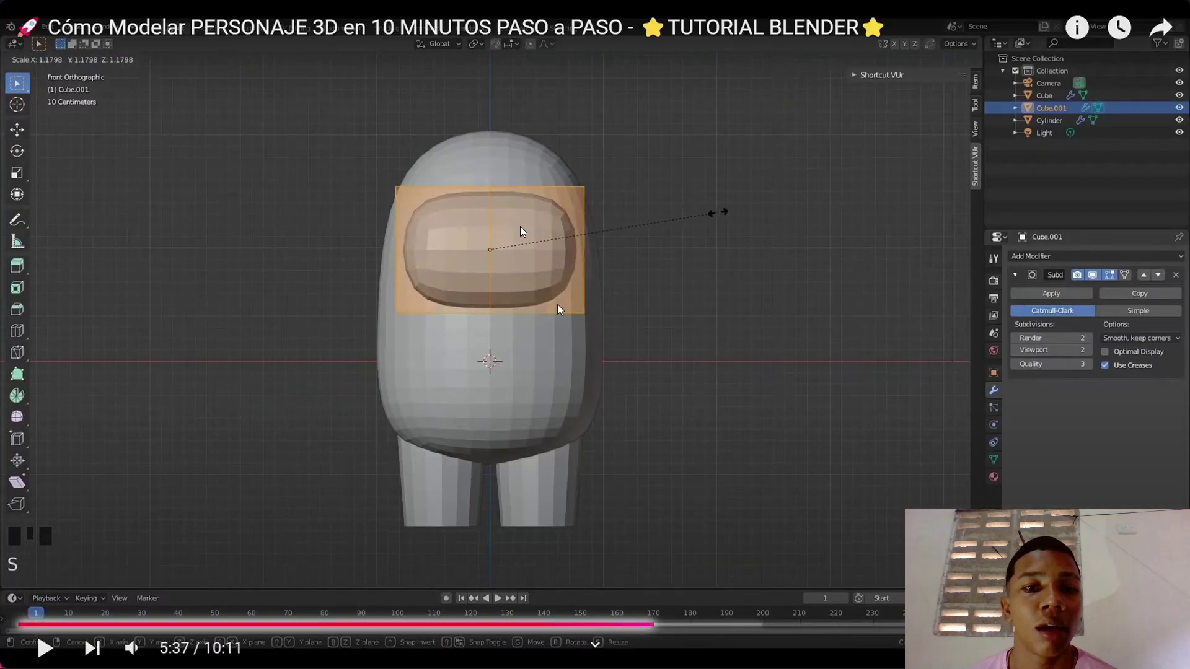
{"action": "key", "text": "alt+Tab"}
{"action": "key", "text": "alt+Tab"}
{"action": "left_click", "coordinate": [402, 385]}
{"action": "key", "text": "alt+Tab"}
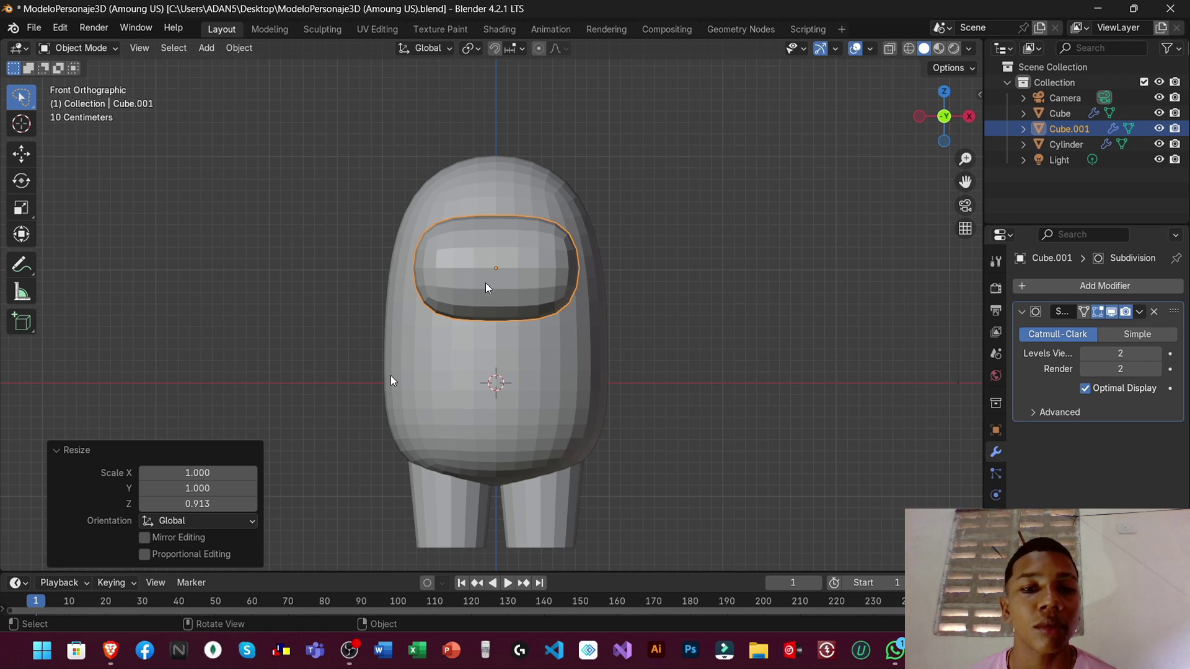
{"action": "key", "text": "alt+Tab"}
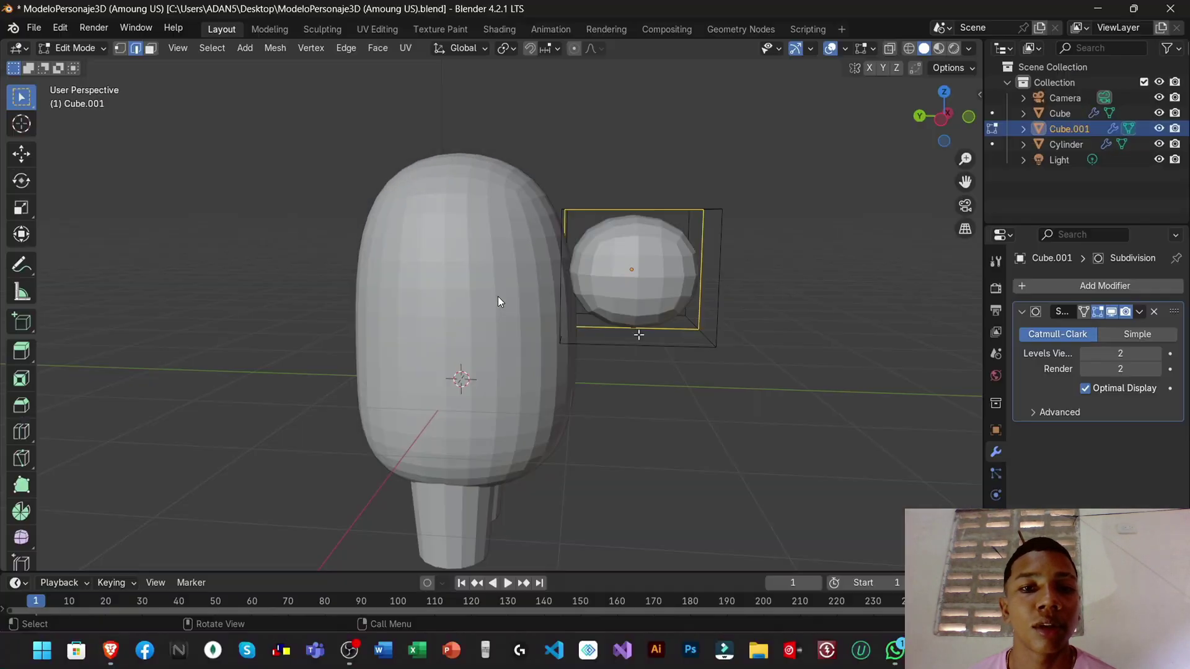
{"action": "key", "text": "alt+Tab"}
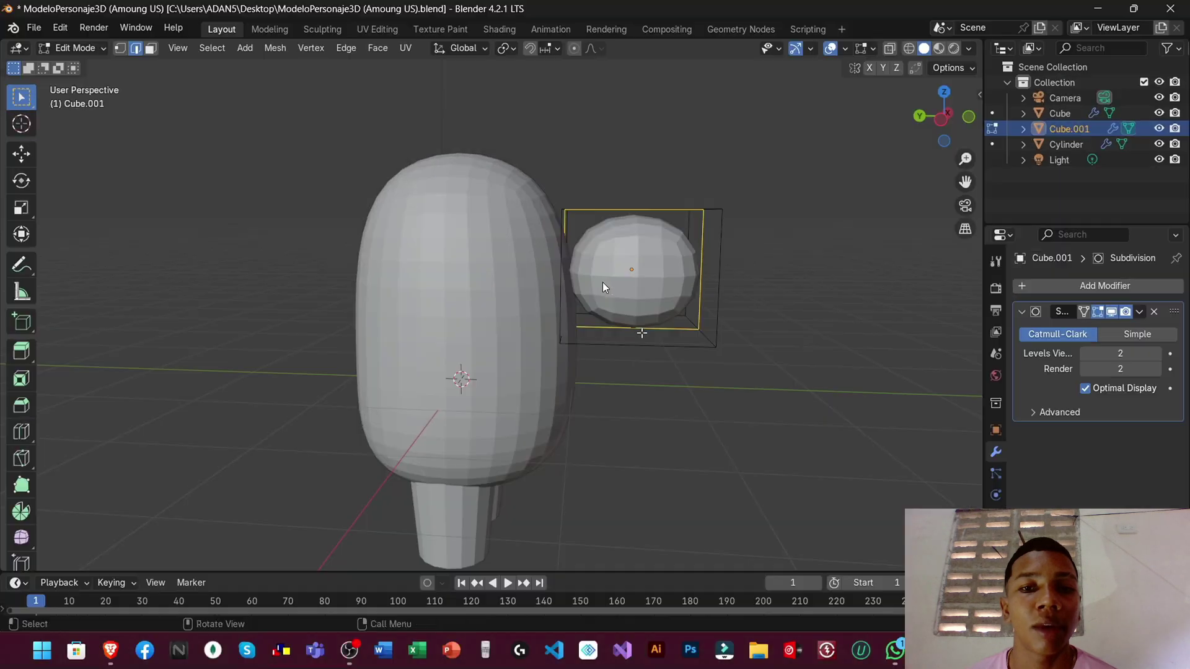
{"action": "key", "text": "ctrl+r"}
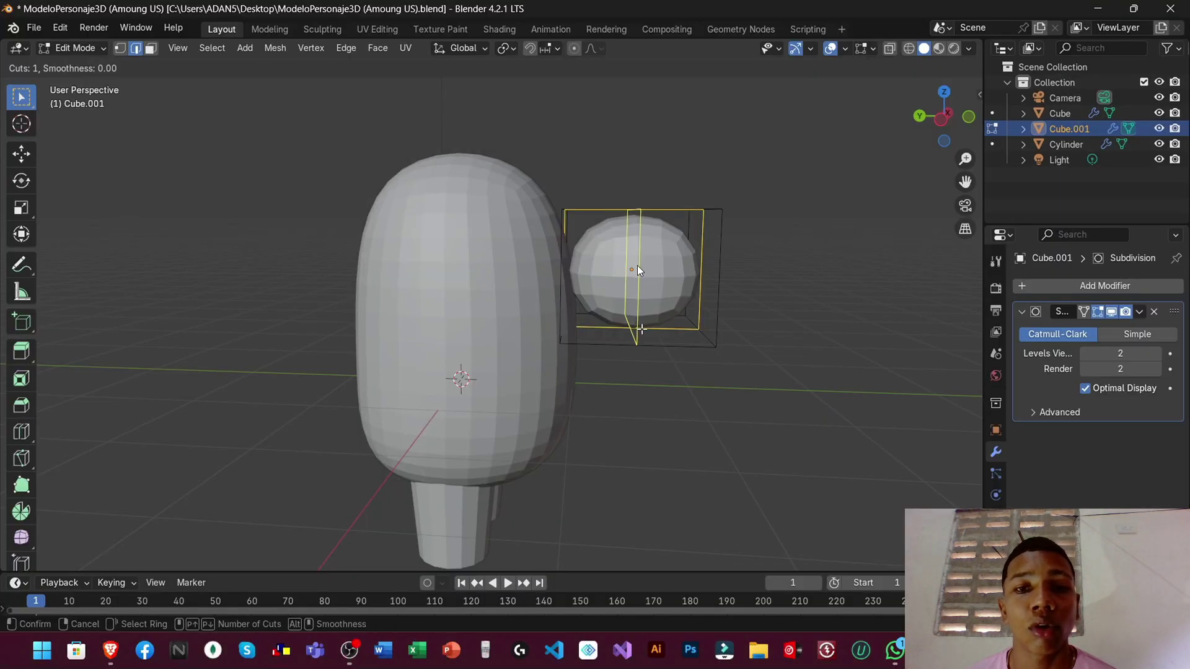
{"action": "key", "text": "Escape"}
{"action": "key", "text": "Tab"}
Add one centred loop cut that divides the visor into front and rear halves
{"action": "key", "text": "KP_3"}
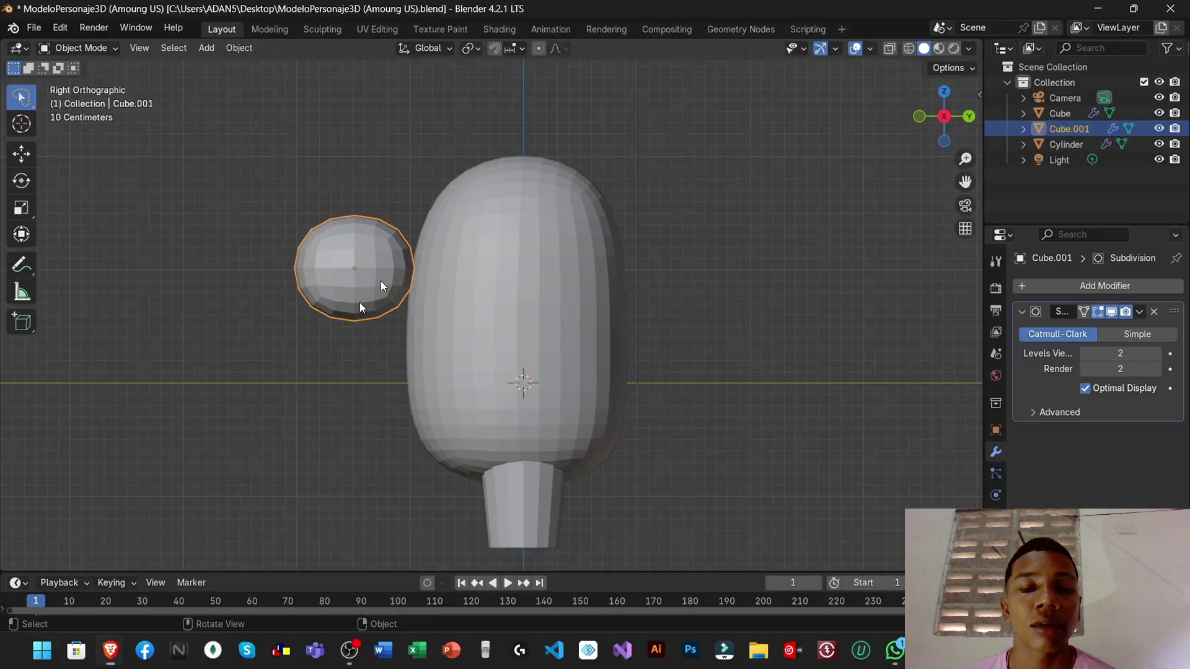
{"action": "key", "text": "Tab"}
{"action": "key", "text": "ctrl+r"}
{"action": "left_click", "coordinate": [393, 258]}
{"action": "right_click", "coordinate": [412, 279]}
{"action": "middle_click_drag", "start_coordinate": [412, 279], "coordinate": [399, 280]}
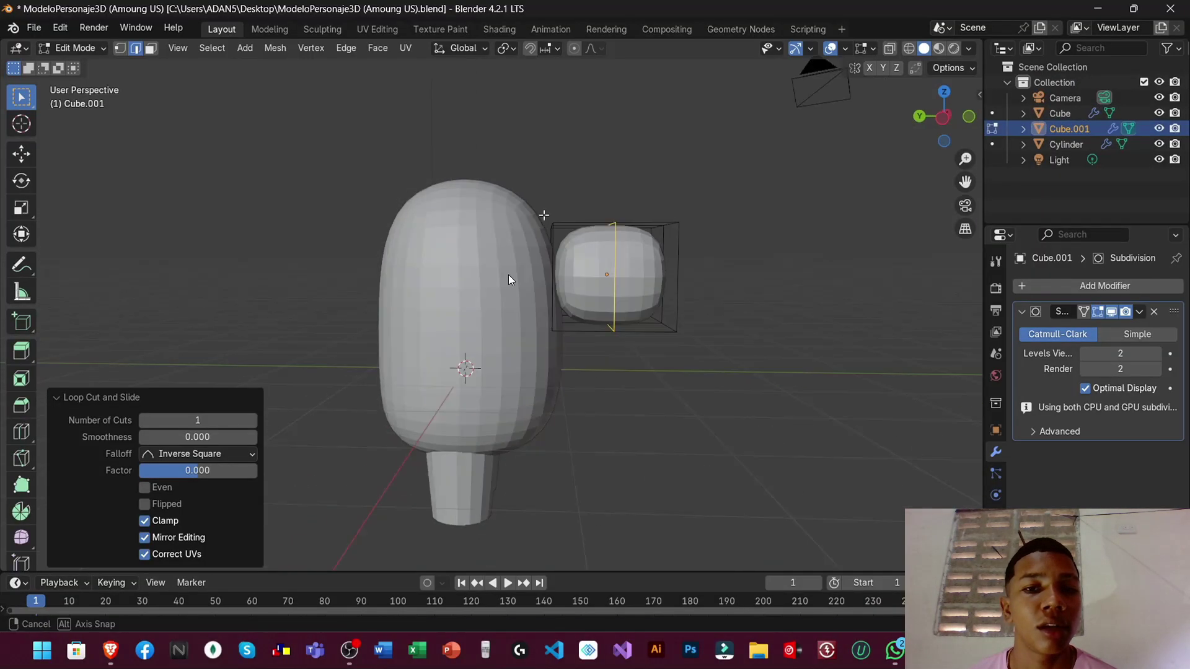
{"action": "middle_click_drag", "start_coordinate": [508, 279], "coordinate": [593, 274]}
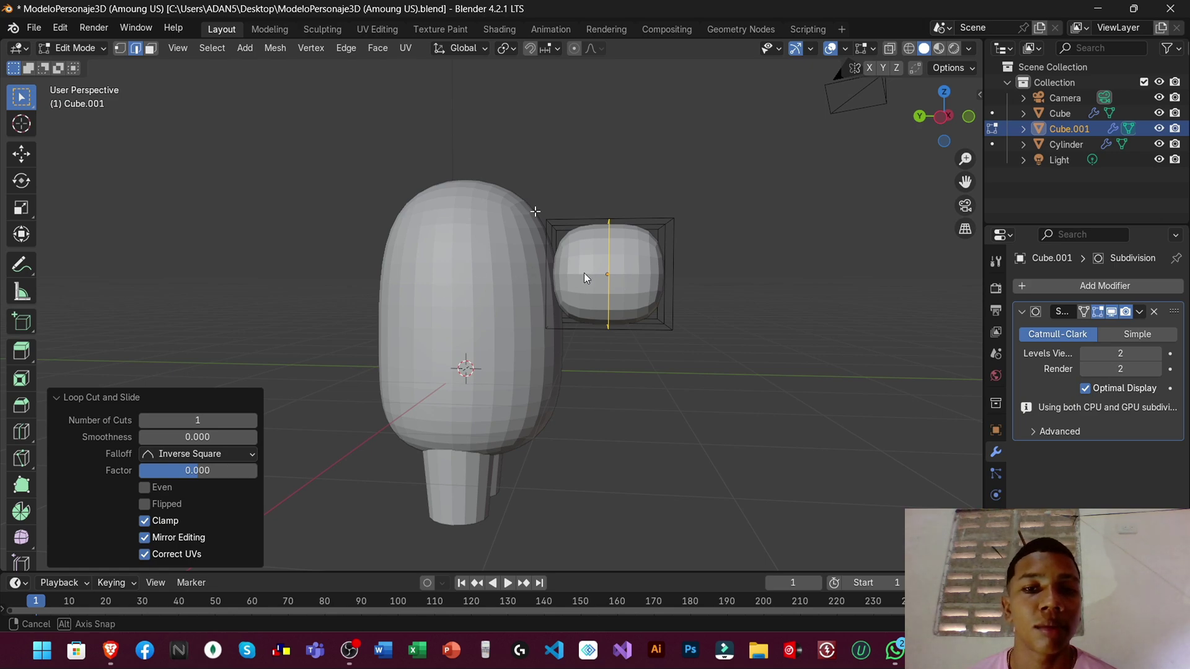
{"action": "middle_click_drag", "start_coordinate": [584, 278], "coordinate": [587, 284]}
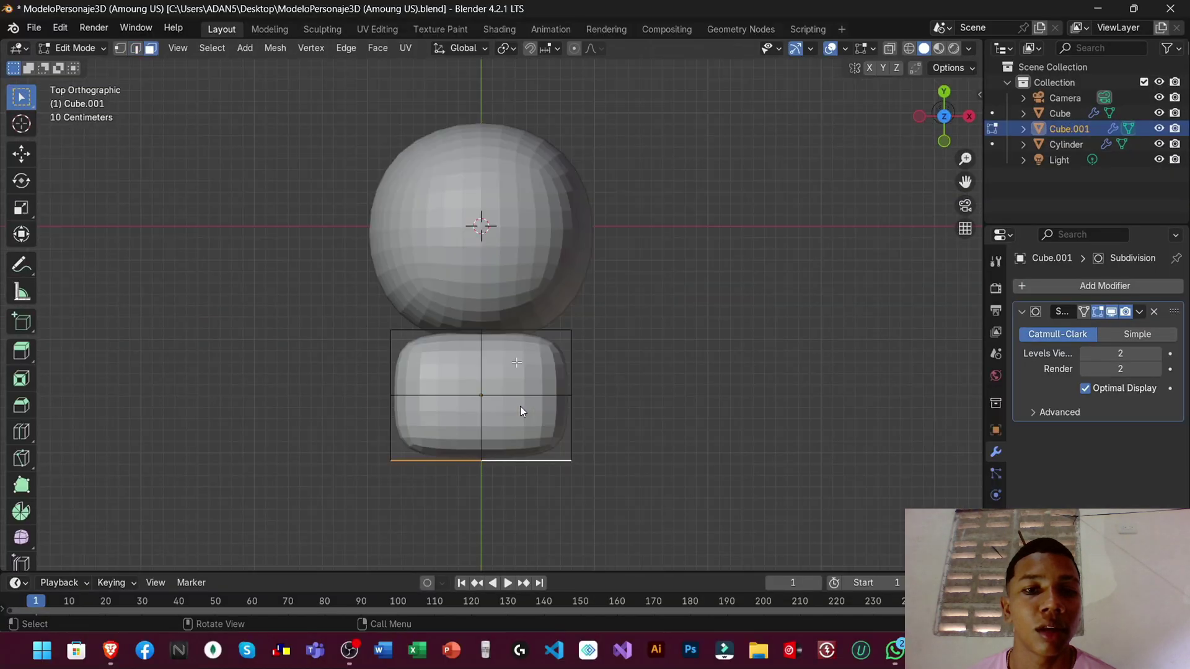
In top view, move the visor's front faces slightly toward the body along Y and return to Object Mode
{"action": "key", "text": "s"}
{"action": "key", "text": "y"}
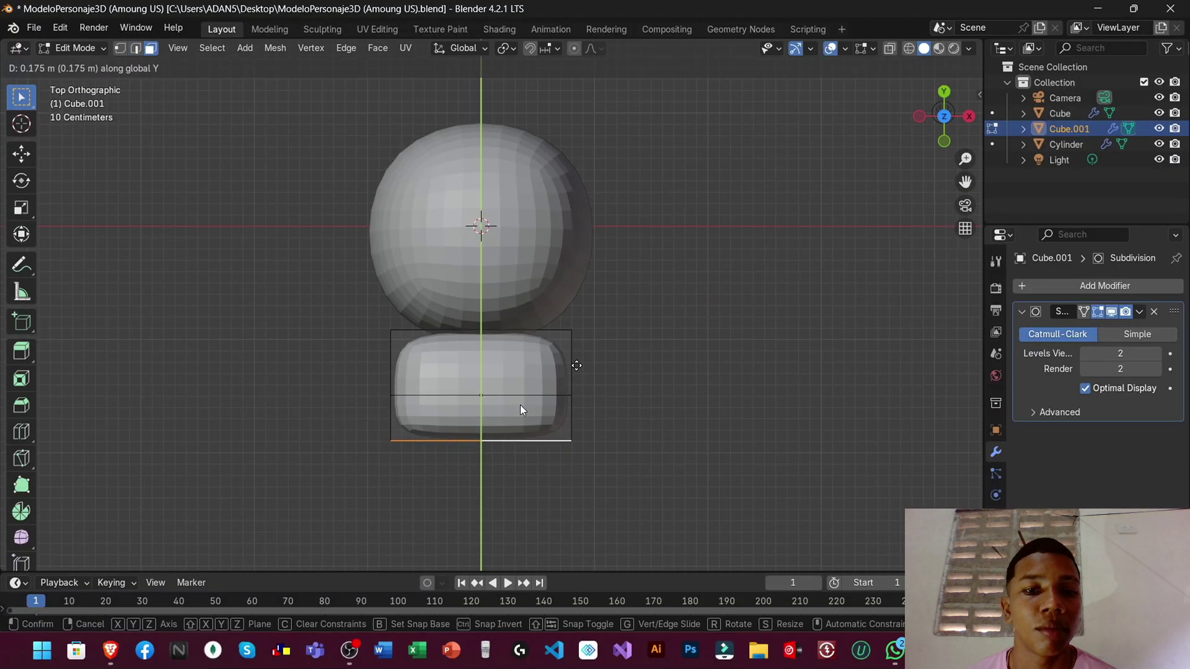
{"action": "key", "text": "Return"}
{"action": "key", "text": "Tab"}
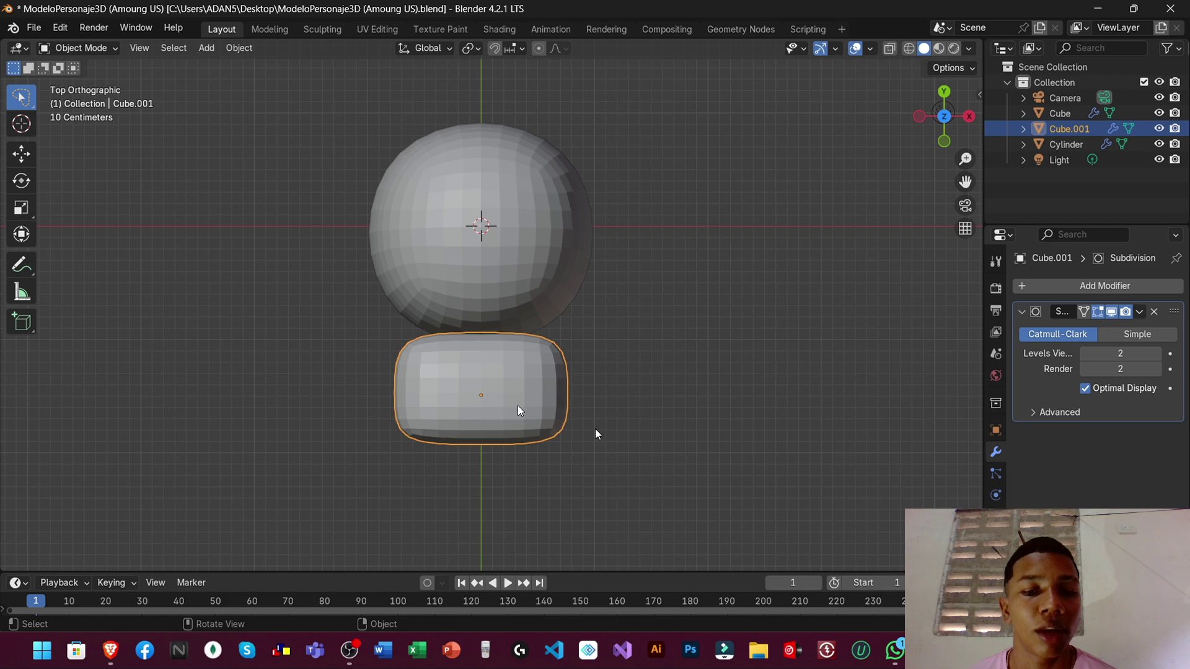
Check the tutorial and delete the faces of the visor's rear half facing the body in Edit Mode
{"action": "key", "text": "alt+Tab"}
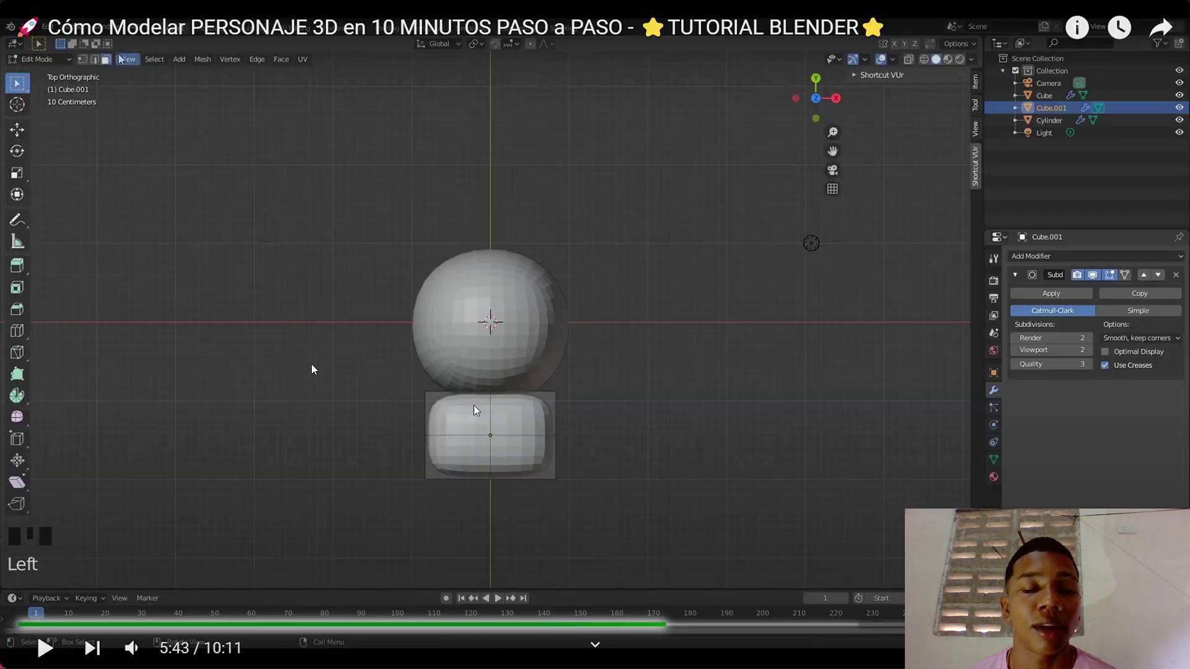
{"action": "key", "text": "alt+Tab"}
{"action": "key", "text": "alt+Tab"}
{"action": "key", "text": "alt+Tab"}
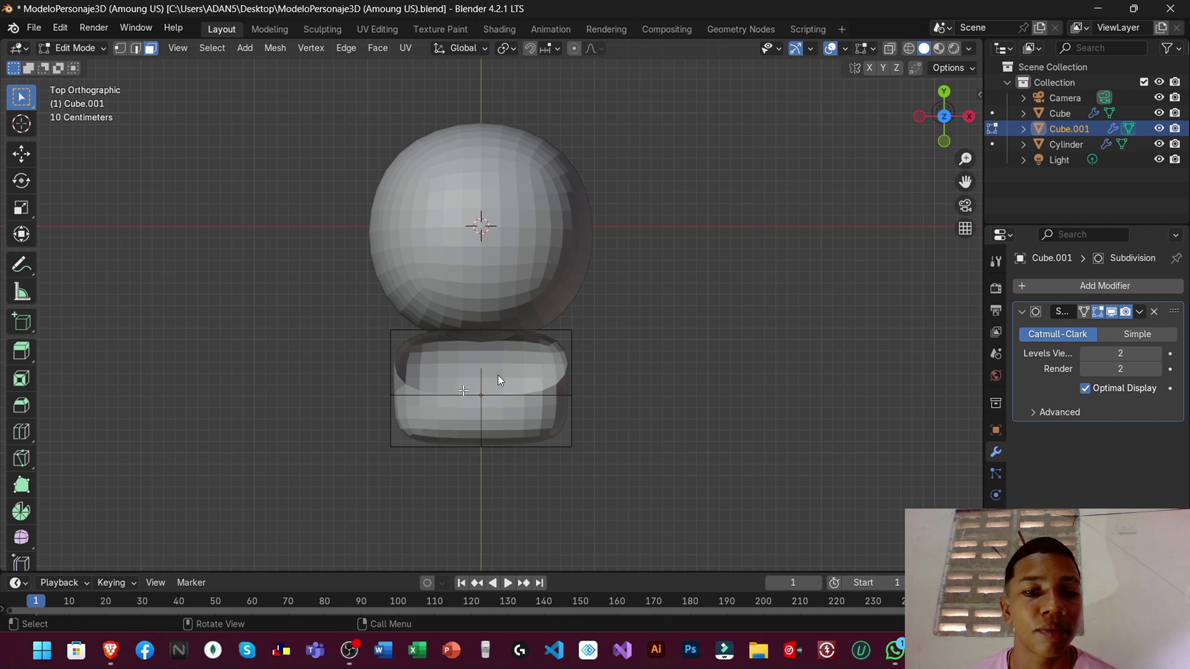
{"action": "middle_click_drag", "start_coordinate": [507, 425], "coordinate": [516, 366]}
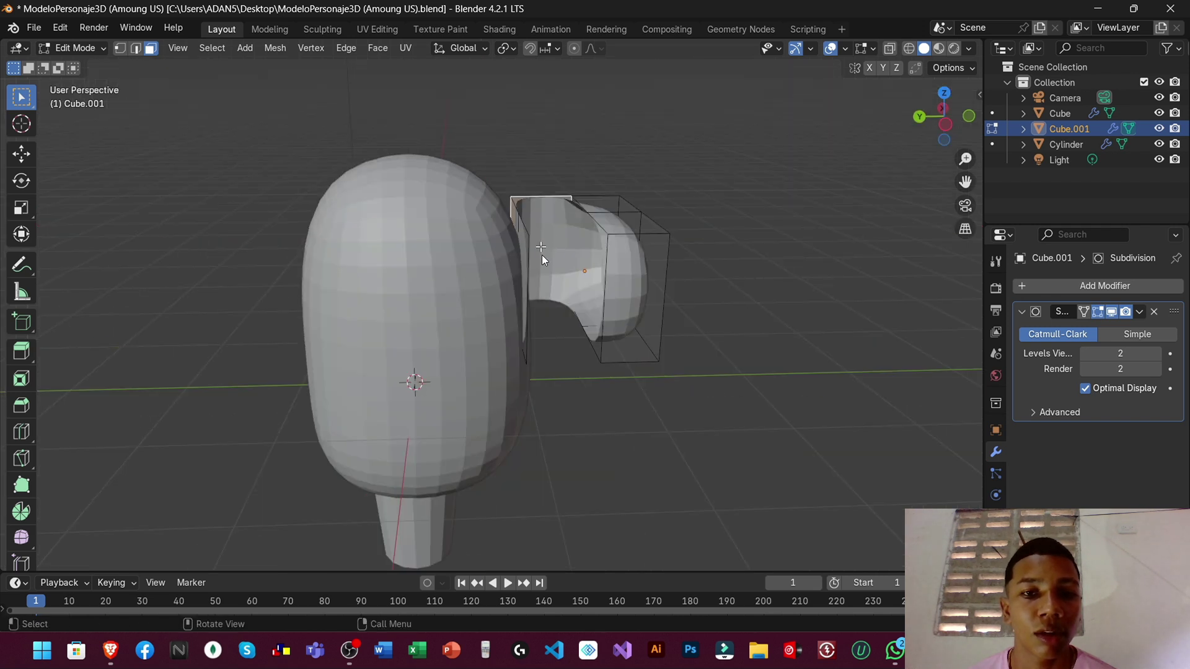
{"action": "key", "text": "ctrl+Tab"}
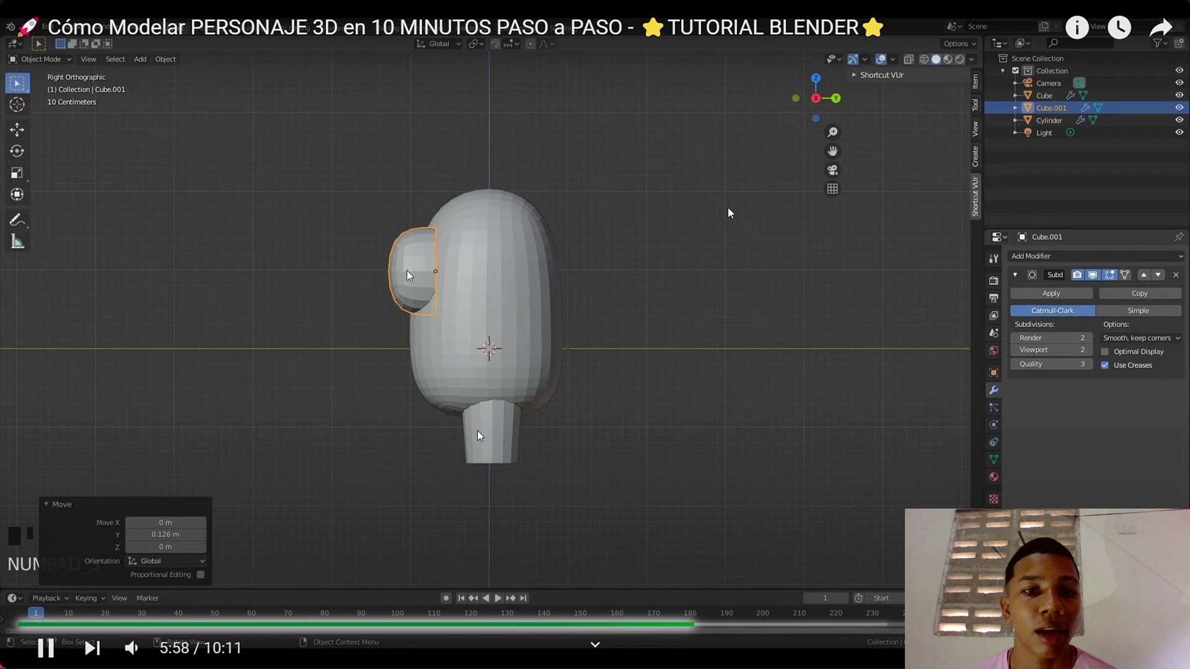
Review the tutorial's side-view shaping and stretch the visor along Y by a factor of 1.244
{"action": "key", "text": "Left"}
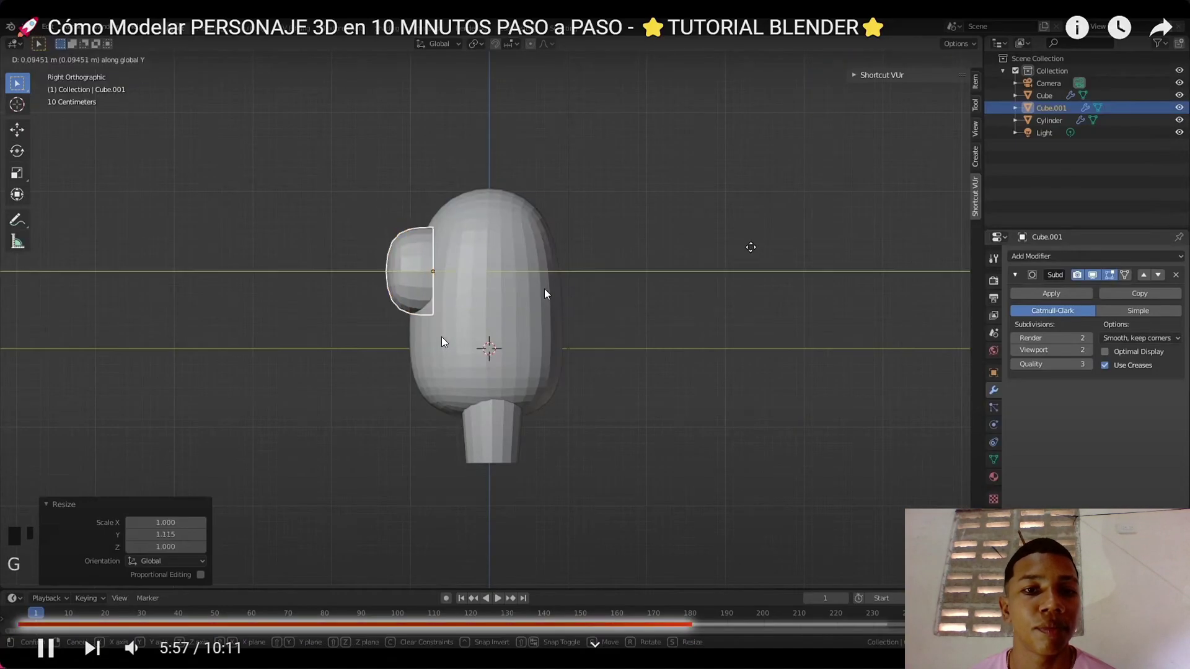
{"action": "key", "text": "alt+Tab"}
{"action": "key", "text": "alt+Tab"}
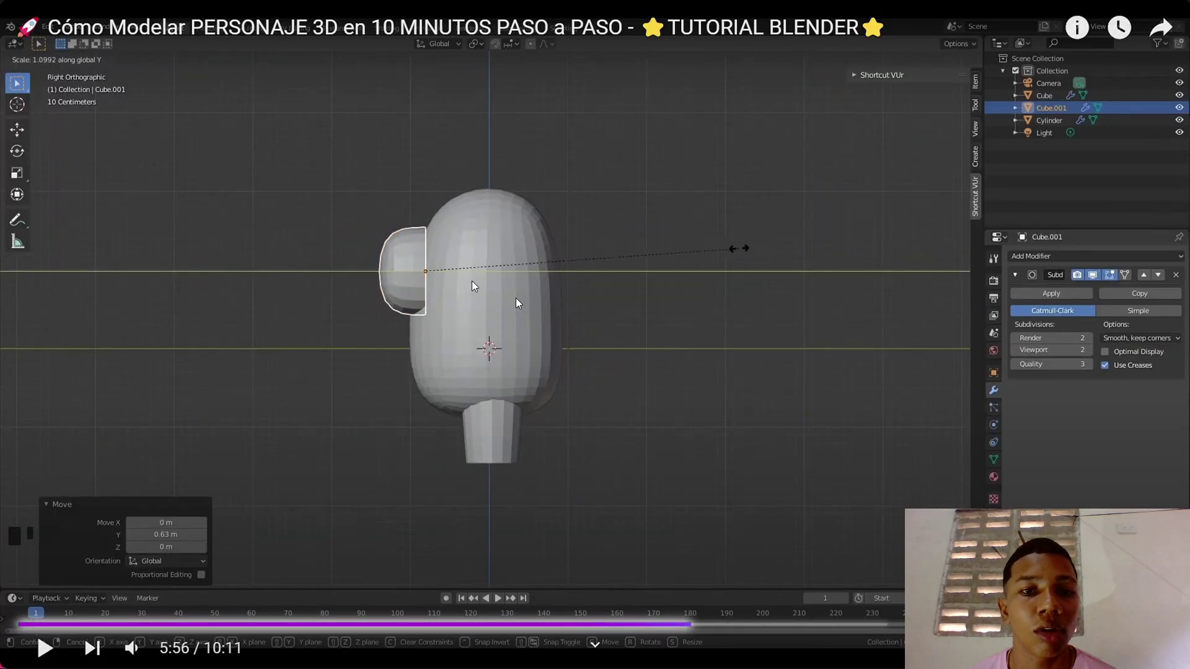
{"action": "key", "text": "alt+Tab"}
{"action": "key", "text": "alt+Tab"}
{"action": "key", "text": "alt+Tab"}
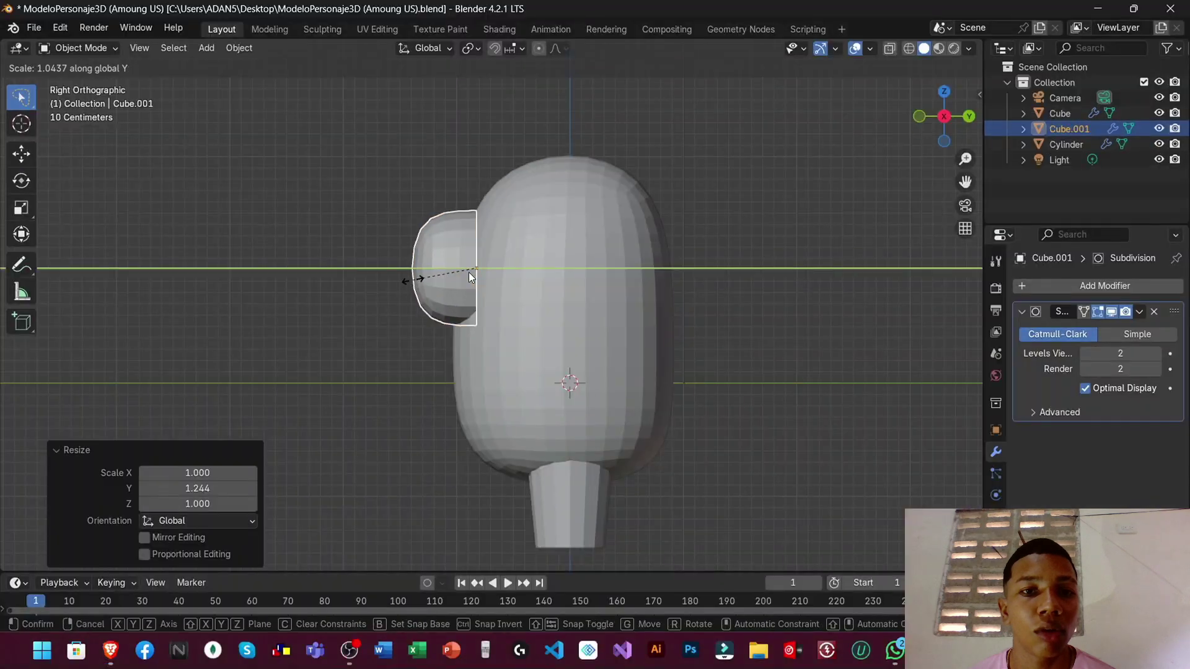
Move the visor along Y in right view so its open back sinks into the front of the body
{"action": "key", "text": "alt+Tab"}
{"action": "key", "text": "space"}
{"action": "key", "text": "alt+Tab"}
{"action": "key", "text": "alt+Tab"}
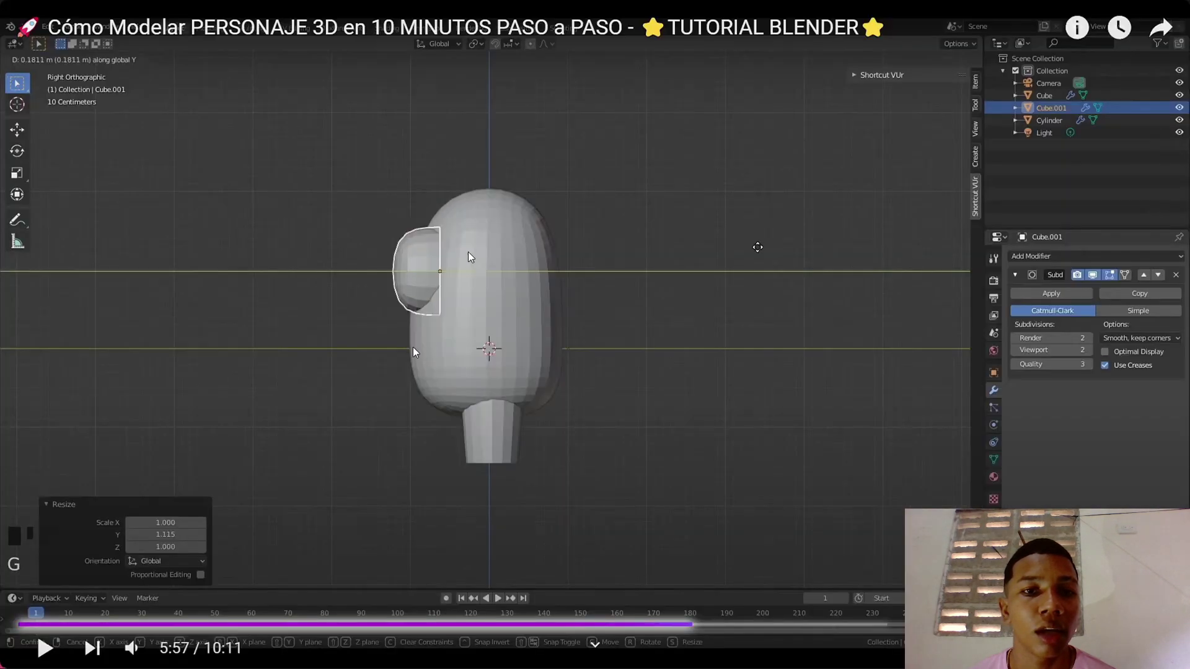
{"action": "key", "text": "space"}
{"action": "key", "text": "alt+Tab"}
{"action": "key", "text": "alt+Tab"}
Tilt the visor slightly in right view to match the tutorial, adjusting it with a rotation of -1.73°
{"action": "key", "text": "Left"}
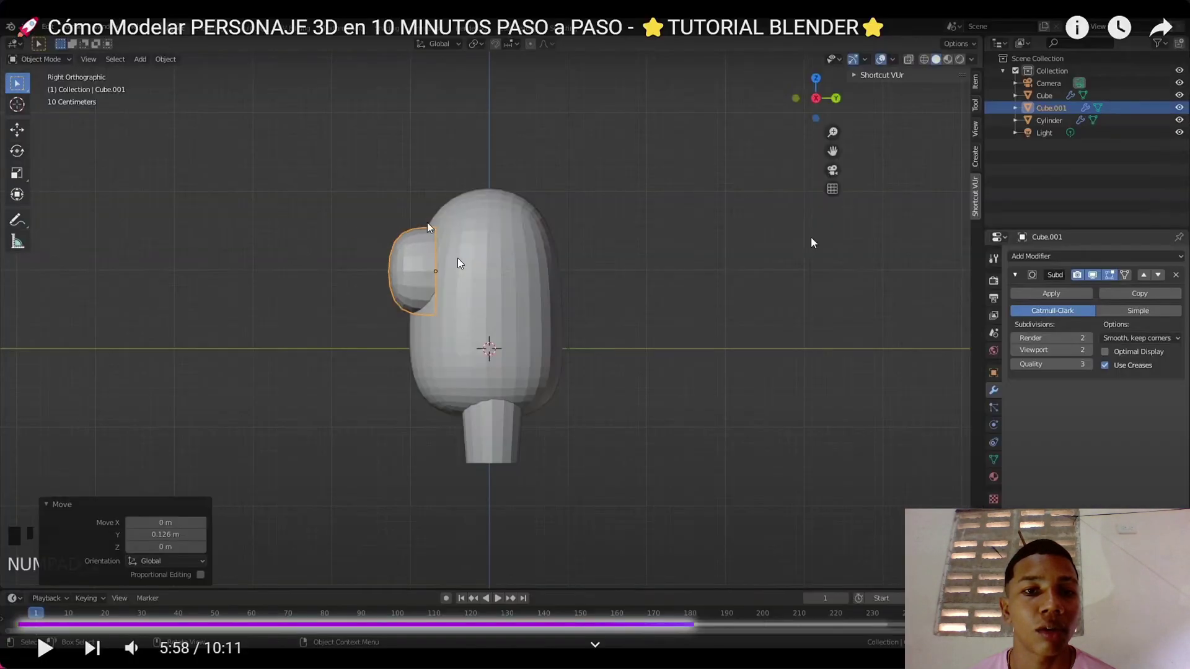
{"action": "key", "text": "space"}
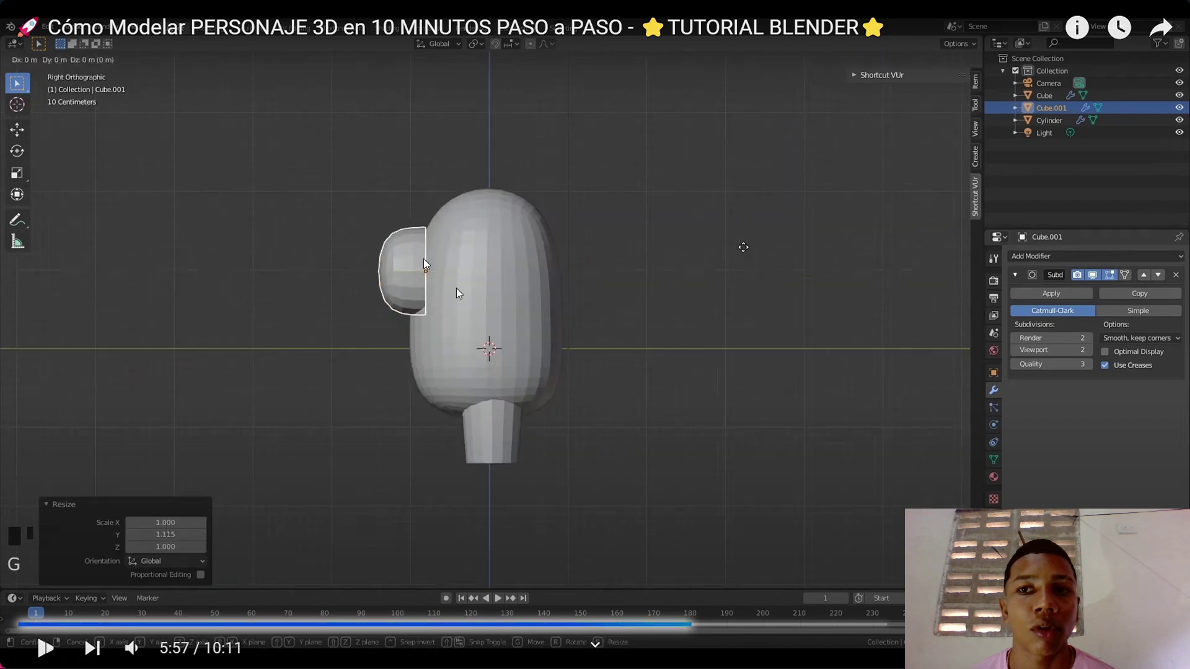
{"action": "key", "text": "alt+Tab"}
{"action": "key", "text": "r"}
{"action": "left_click", "coordinate": [441, 255]}
{"action": "key", "text": "alt+Tab"}
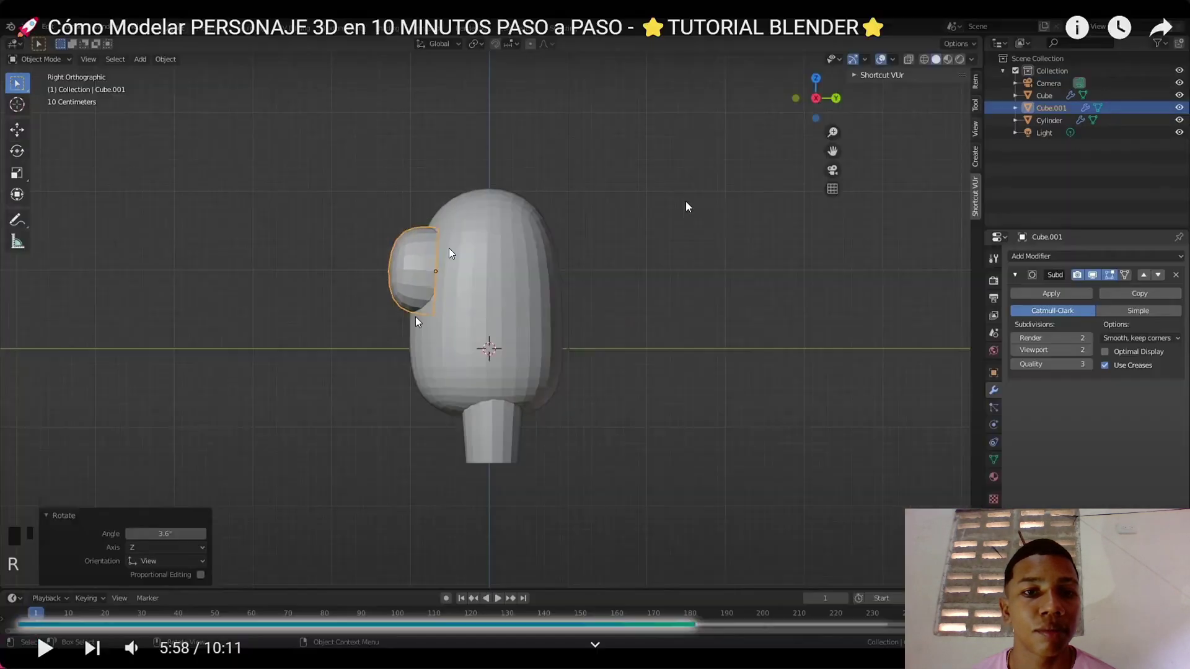
{"action": "key", "text": "space"}
{"action": "key", "text": "Left"}
{"action": "key", "text": "alt+Tab"}
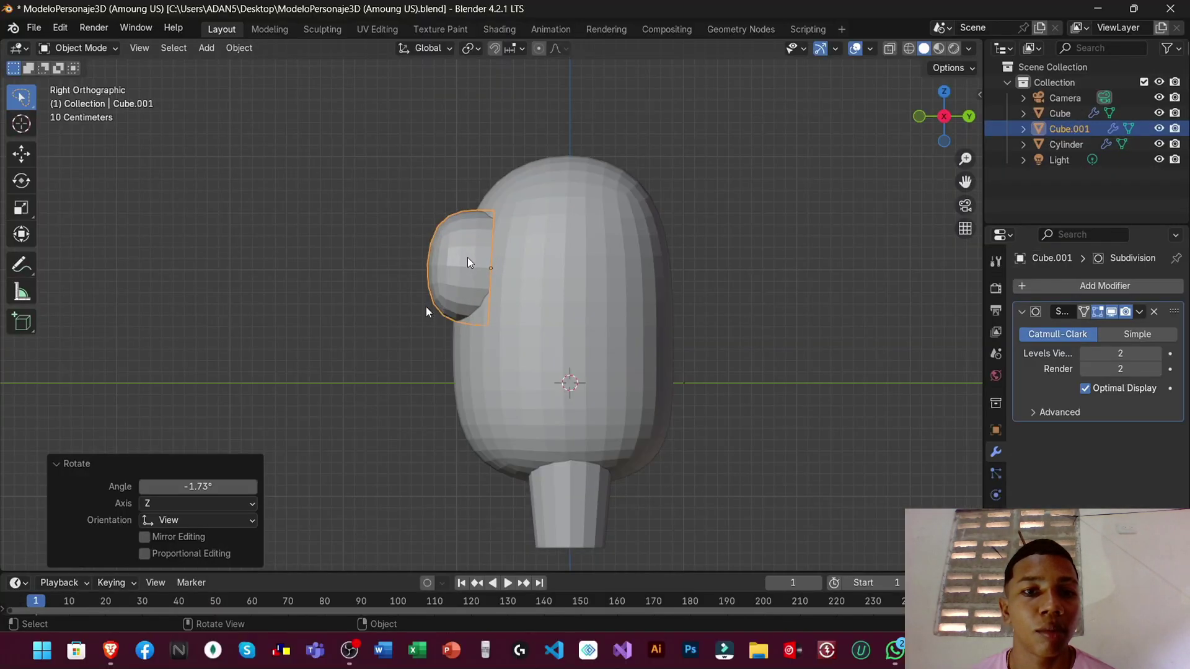
Review the tutorial's next visor adjustment and reposition the tilted visor against the body in right view
{"action": "middle_click_drag", "start_coordinate": [468, 258], "coordinate": [467, 254]}
{"action": "key", "text": "alt+Tab"}
{"action": "key", "text": "space"}
{"action": "key", "text": "alt+Tab"}
{"action": "key", "text": "alt+Tab"}
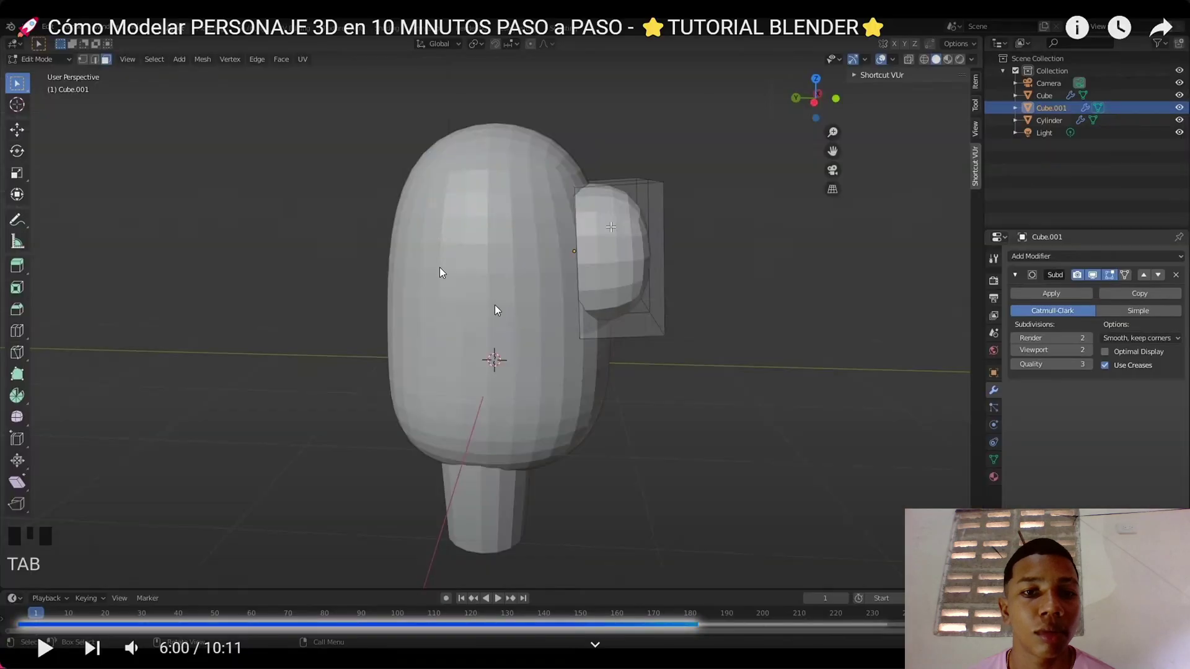
{"action": "key", "text": "alt+Tab"}
{"action": "key", "text": "KP_3"}
{"action": "key", "text": "g"}
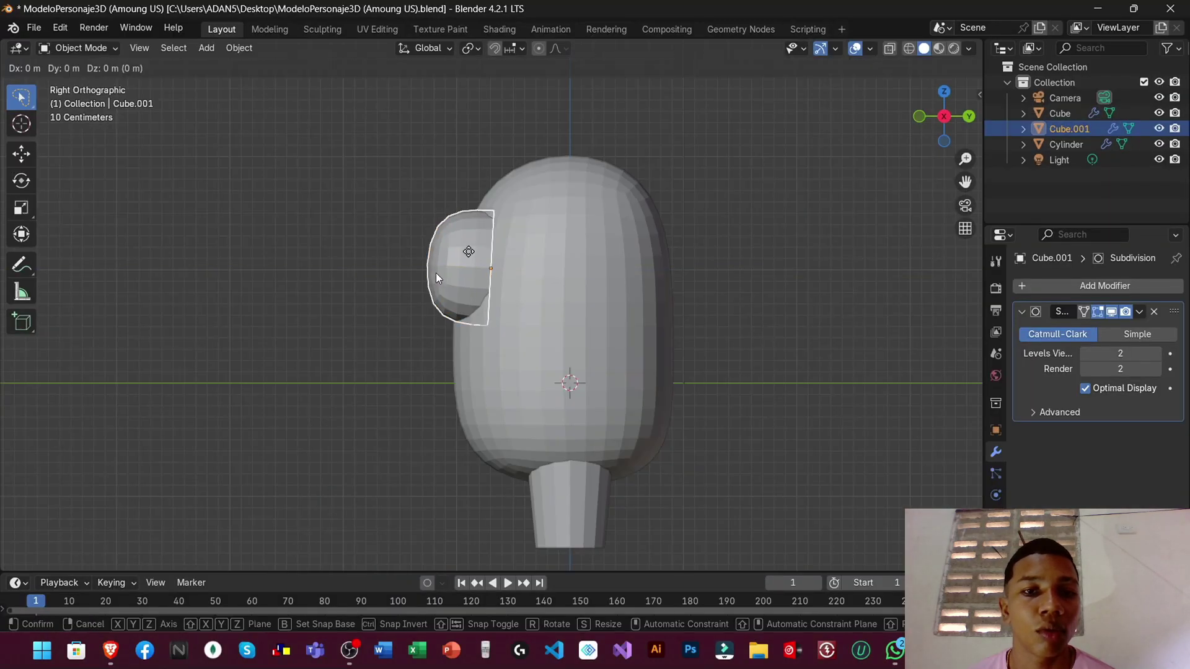
{"action": "left_click", "coordinate": [436, 273]}
Compare with the tutorial's edge adjustment, and scale and shift the visor geometry along Y in right view
{"action": "middle_click_drag", "start_coordinate": [436, 273], "coordinate": [460, 298]}
{"action": "key", "text": "alt+Tab"}
{"action": "key", "text": "alt+Tab"}
{"action": "key", "text": "alt+Tab"}
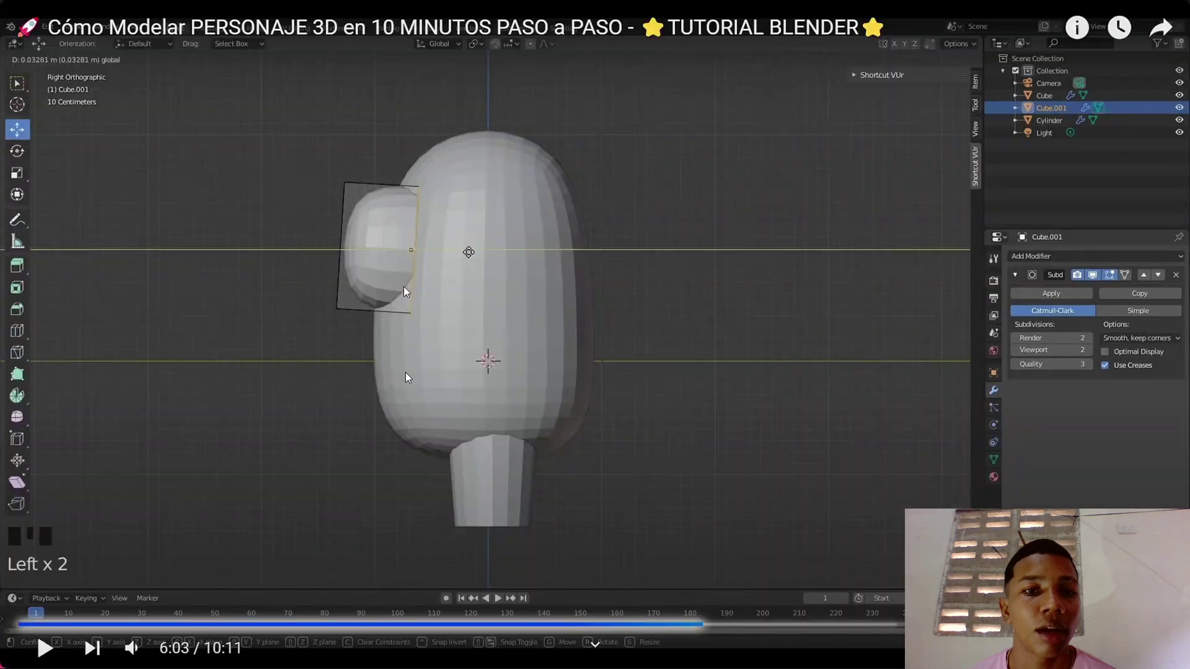
{"action": "key", "text": "alt+Tab"}
{"action": "key", "text": "KP_3"}
{"action": "key", "text": "s"}
{"action": "key", "text": "y"}
{"action": "key", "text": "g"}
{"action": "key", "text": "y"}
{"action": "left_click", "coordinate": [395, 291]}
Select the visor's front outline edges and scale them uniformly by a factor of 0.732 in front view
{"action": "key", "text": "alt+Tab"}
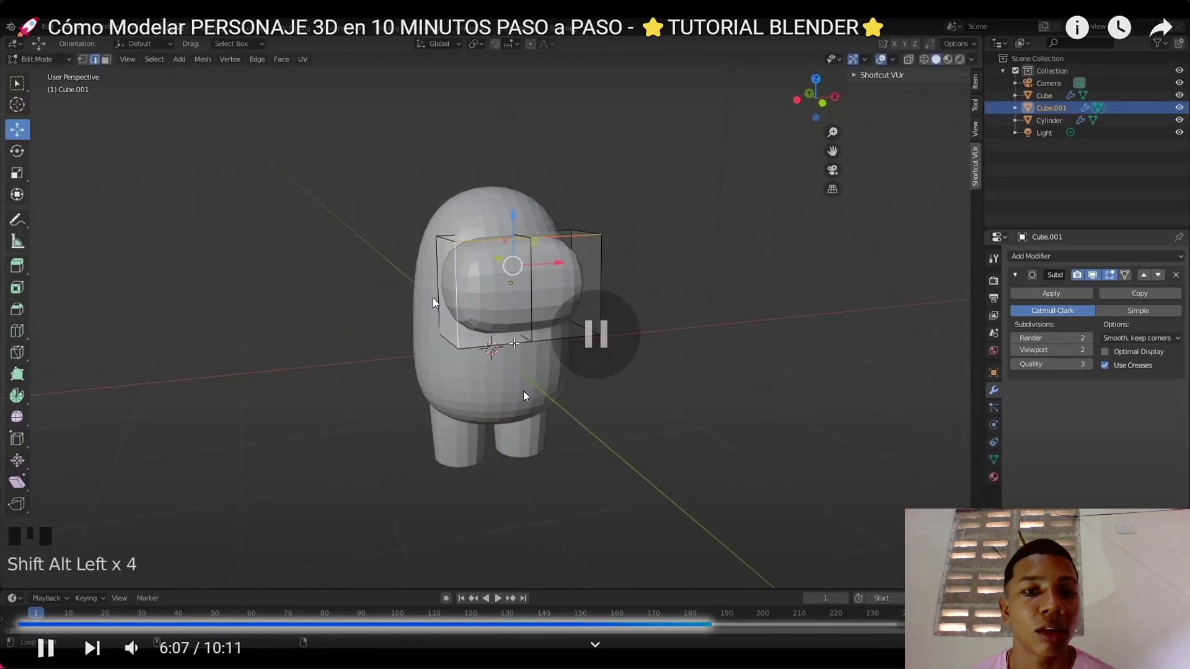
{"action": "key", "text": "alt+Tab"}
{"action": "mouse_move", "coordinate": [432, 297]}
{"action": "middle_mouse_down"}
{"action": "mouse_move", "coordinate": [474, 277]}
{"action": "mouse_move", "coordinate": [433, 285]}
{"action": "middle_mouse_up"}
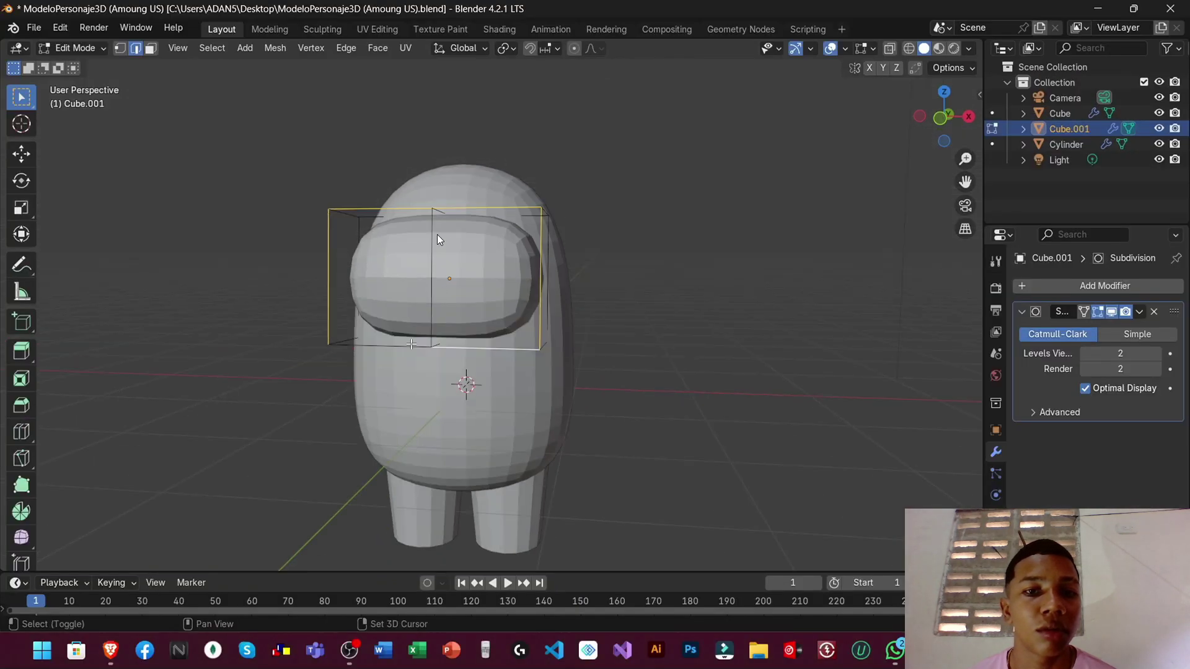
{"action": "key", "text": "alt+Tab"}
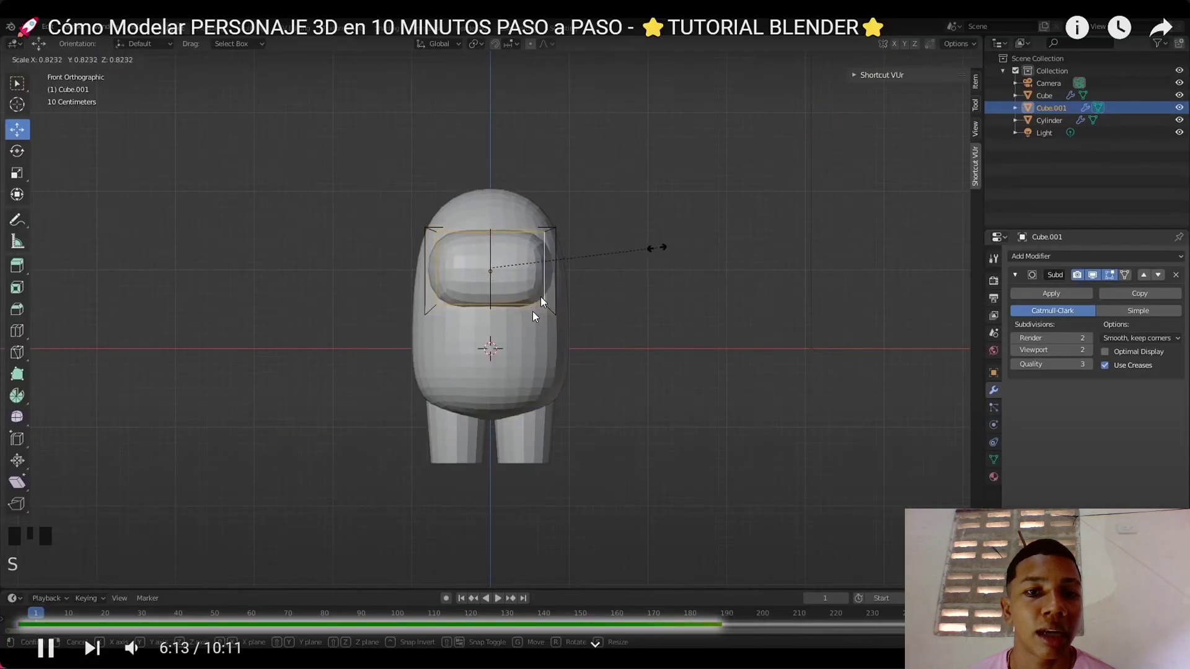
{"action": "key", "text": "Left"}
{"action": "key", "text": "alt+Tab"}
{"action": "key", "text": "alt+Tab"}
{"action": "key", "text": "alt+Tab"}
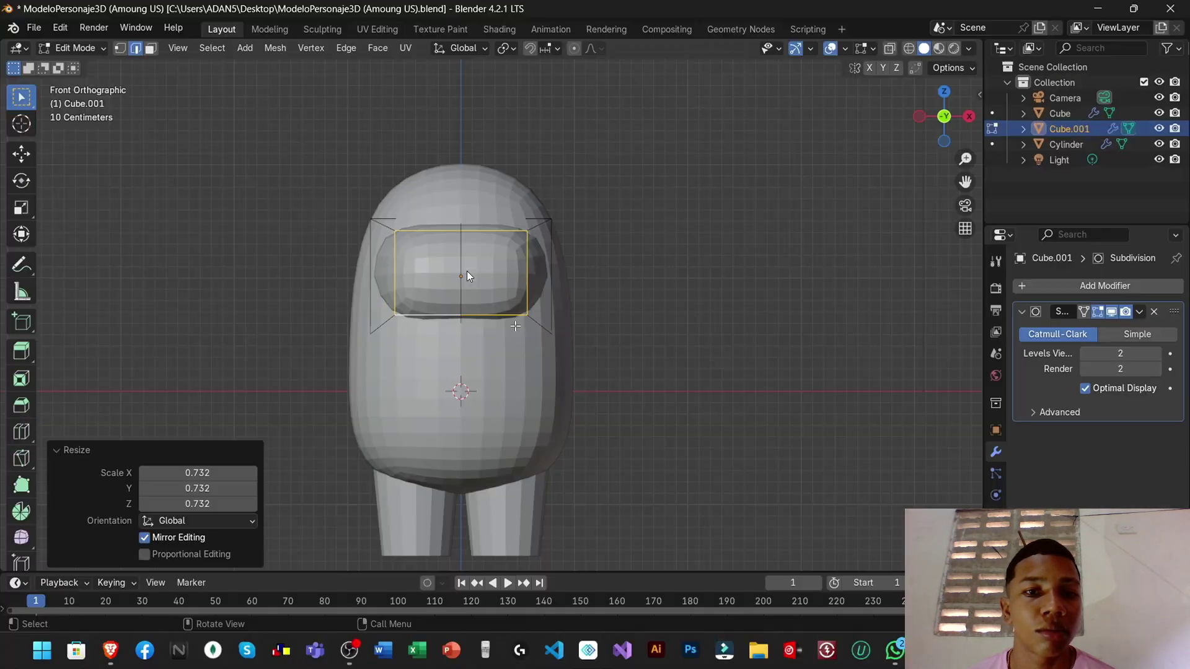
Switch to the tutorial video and watch the next part, where another cube mesh is added
{"action": "key", "text": "alt+Tab"}
{"action": "key", "text": "space"}
{"action": "key", "text": "space"}
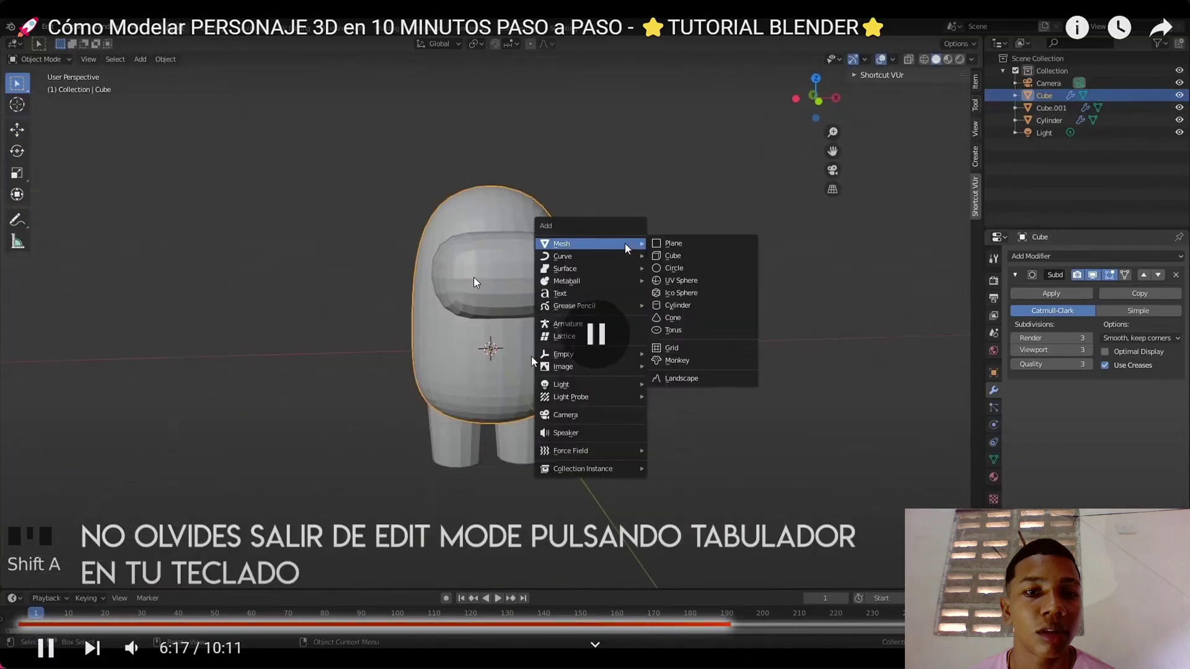
{"action": "key", "text": "space"}
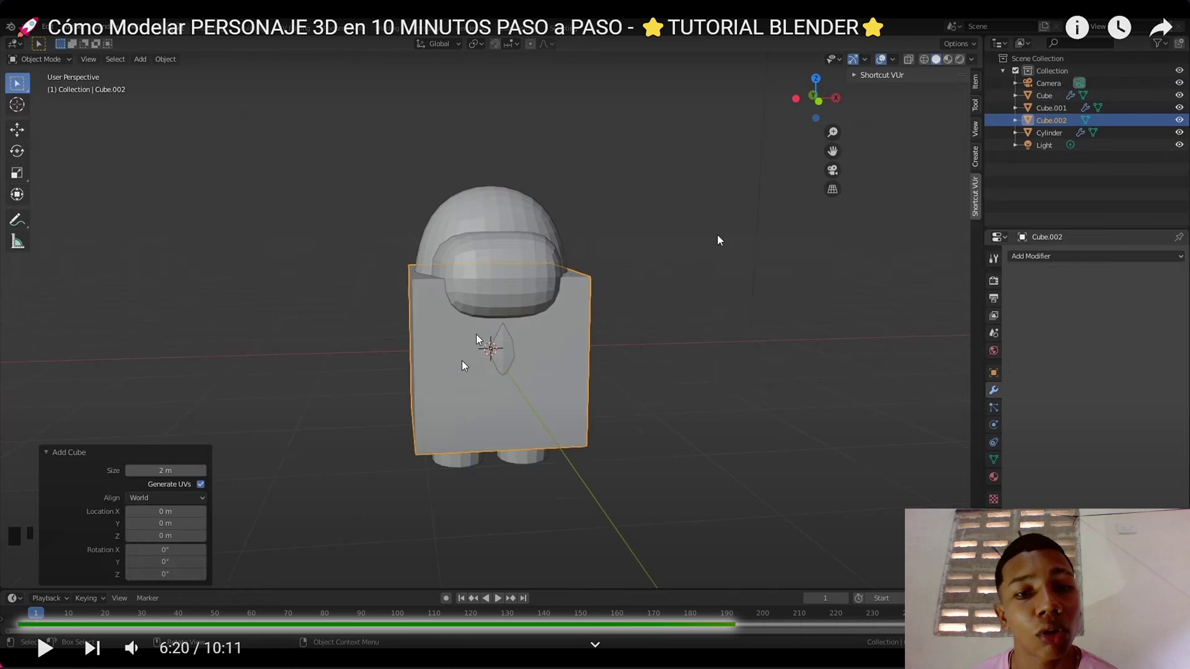
Add a cube mesh for the backpack and move it along Y behind the body in right view, following the tutorial
{"action": "key", "text": "alt+Tab"}
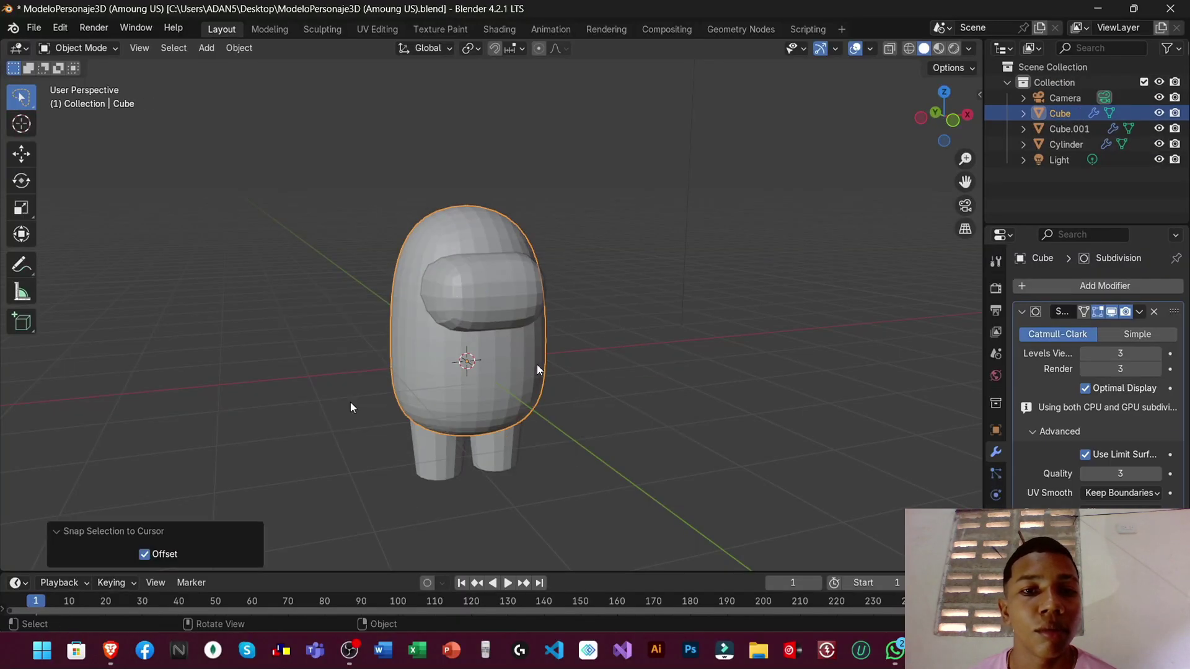
{"action": "key", "text": "shift+a"}
{"action": "key", "text": "alt+Tab"}
{"action": "key", "text": "space"}
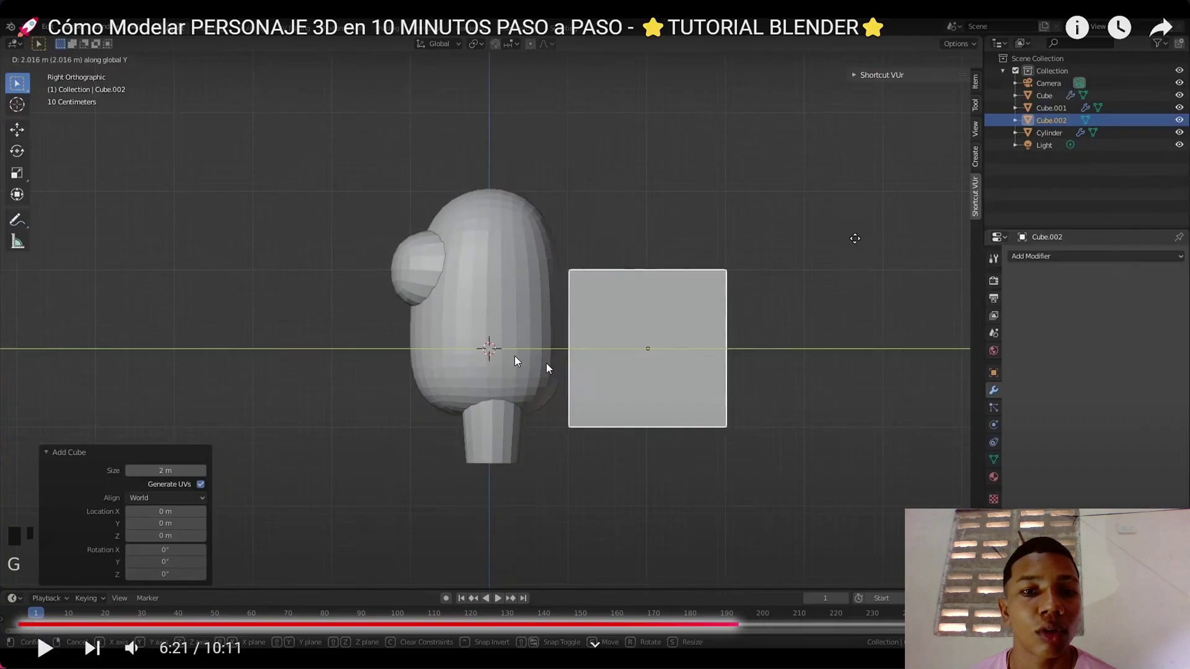
{"action": "key", "text": "space"}
{"action": "key", "text": "space"}
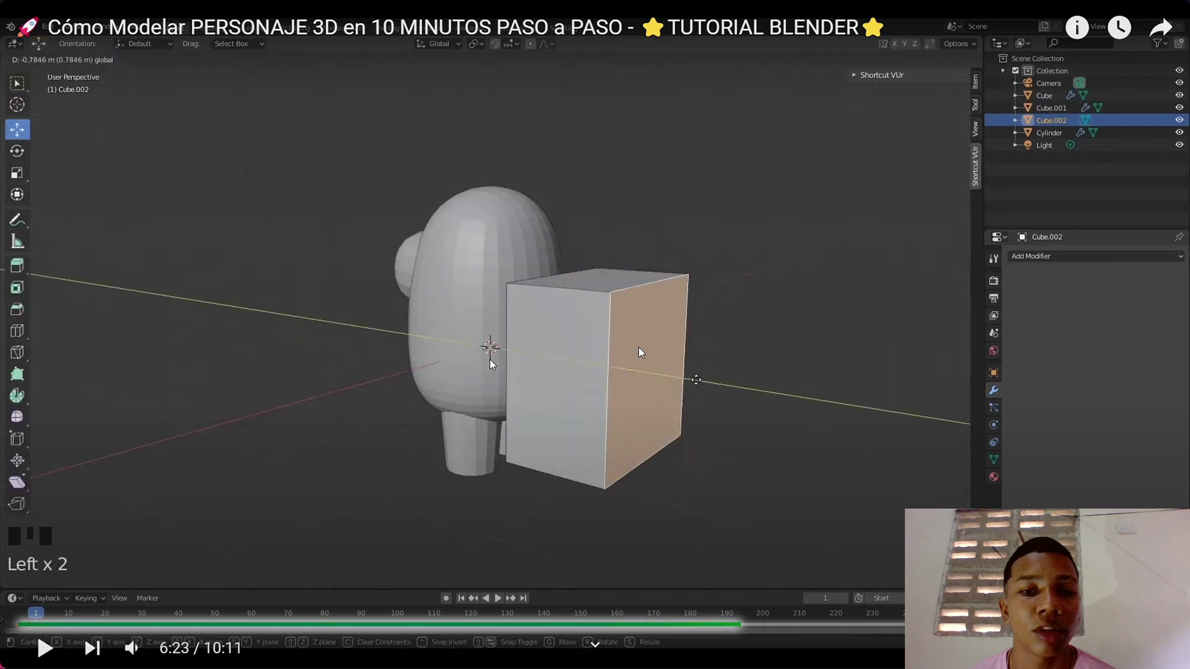
{"action": "key", "text": "alt+Tab"}
{"action": "key", "text": "e"}
{"action": "key", "text": "alt+Tab"}
{"action": "key", "text": "space"}
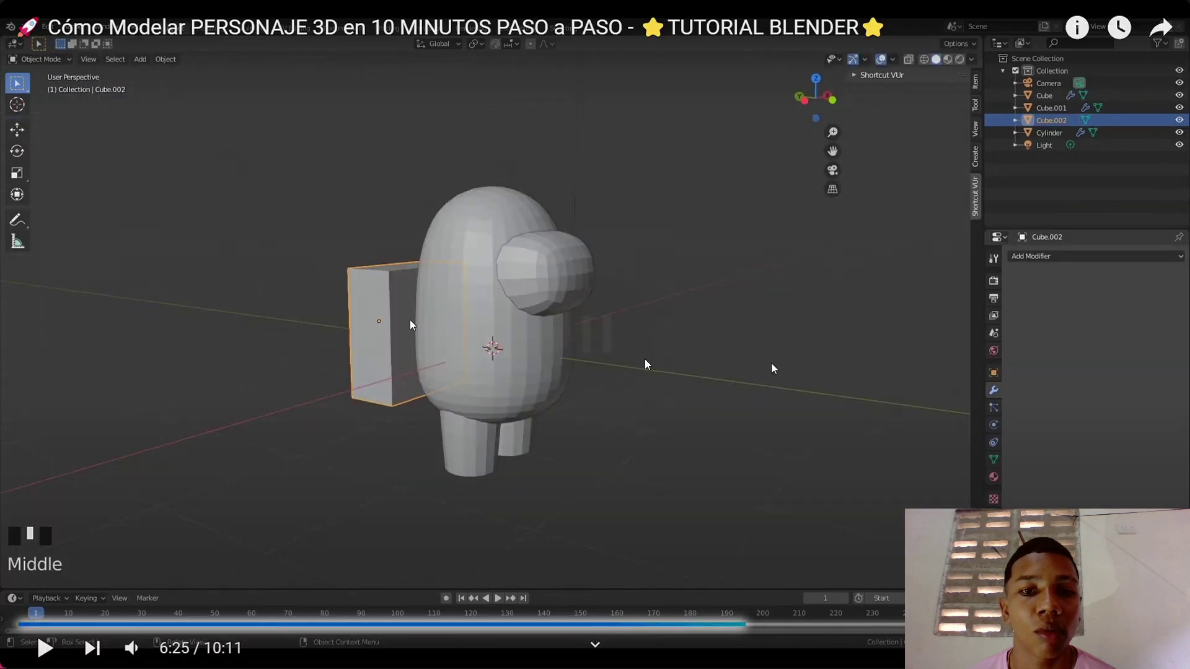
{"action": "key", "text": "alt+Tab"}
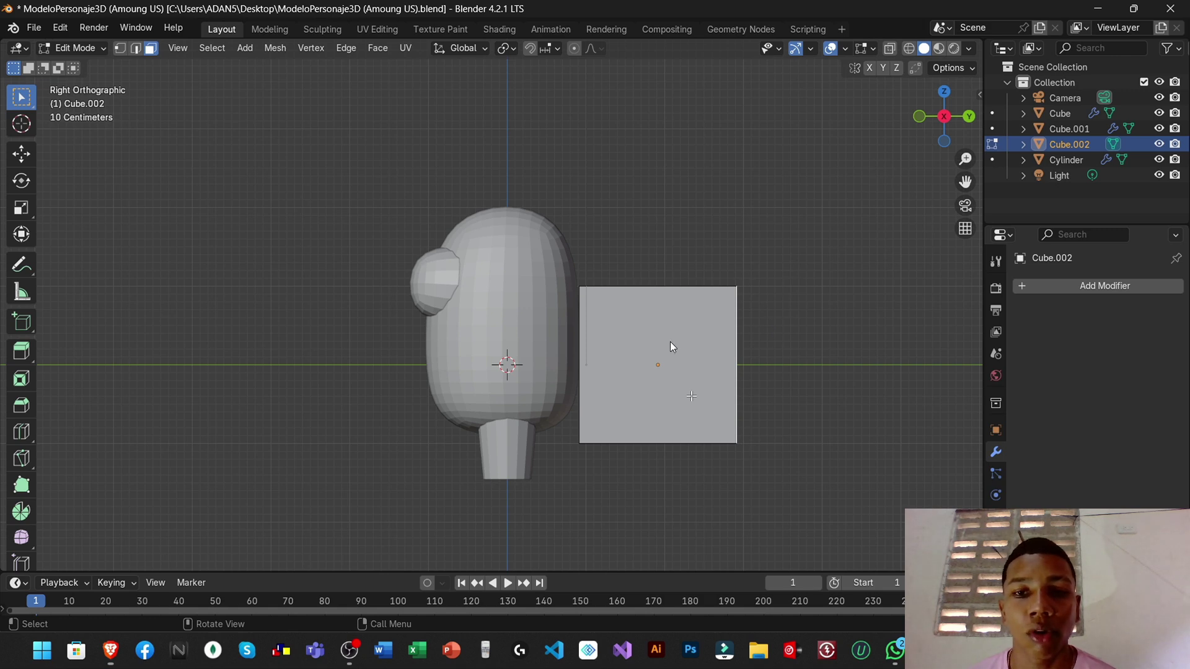
Select the backpack cube's rear face and move it along Y by 0.03208 m
{"action": "middle_click_drag", "start_coordinate": [687, 341], "coordinate": [702, 341]}
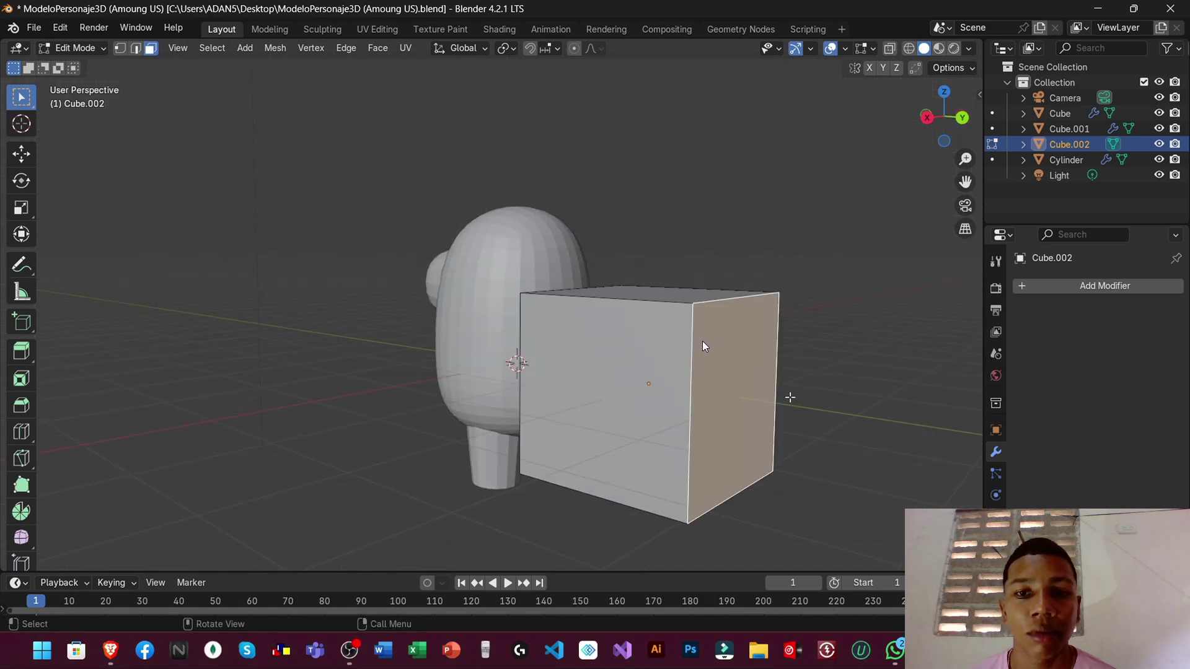
{"action": "key", "text": "alt+Tab"}
{"action": "key", "text": "KP_1"}
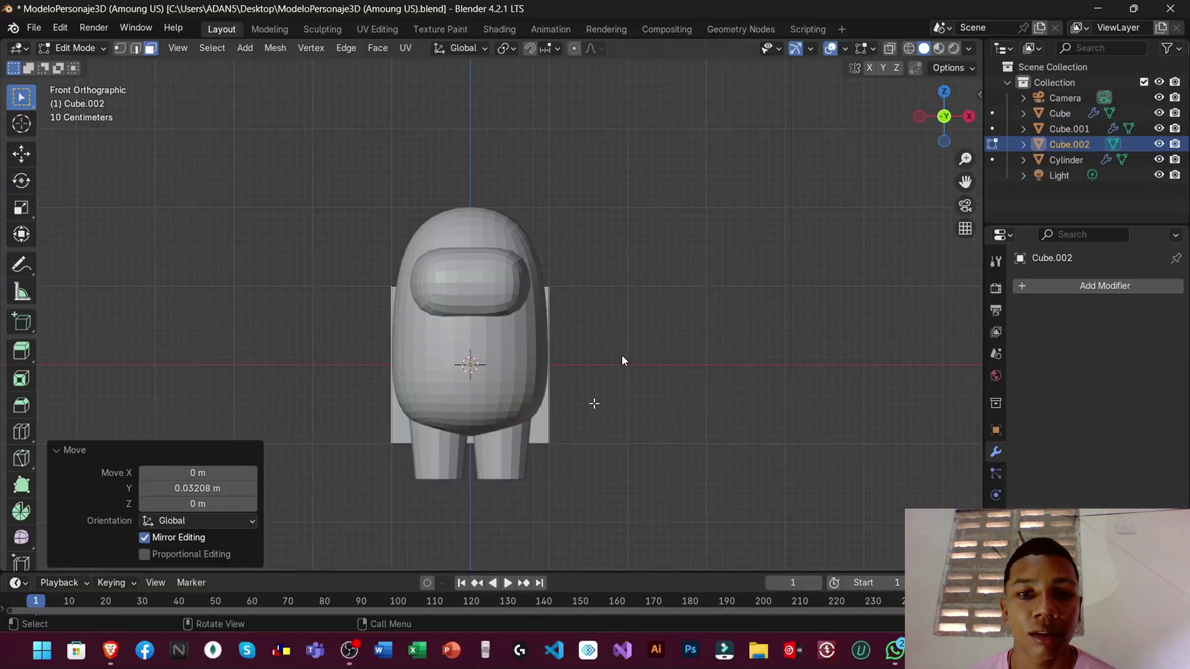
Scale the backpack cube uniformly by 0.905 in back view, comparing it with the tutorial
{"action": "key", "text": "ctrl+KP_1"}
{"action": "key", "text": "s"}
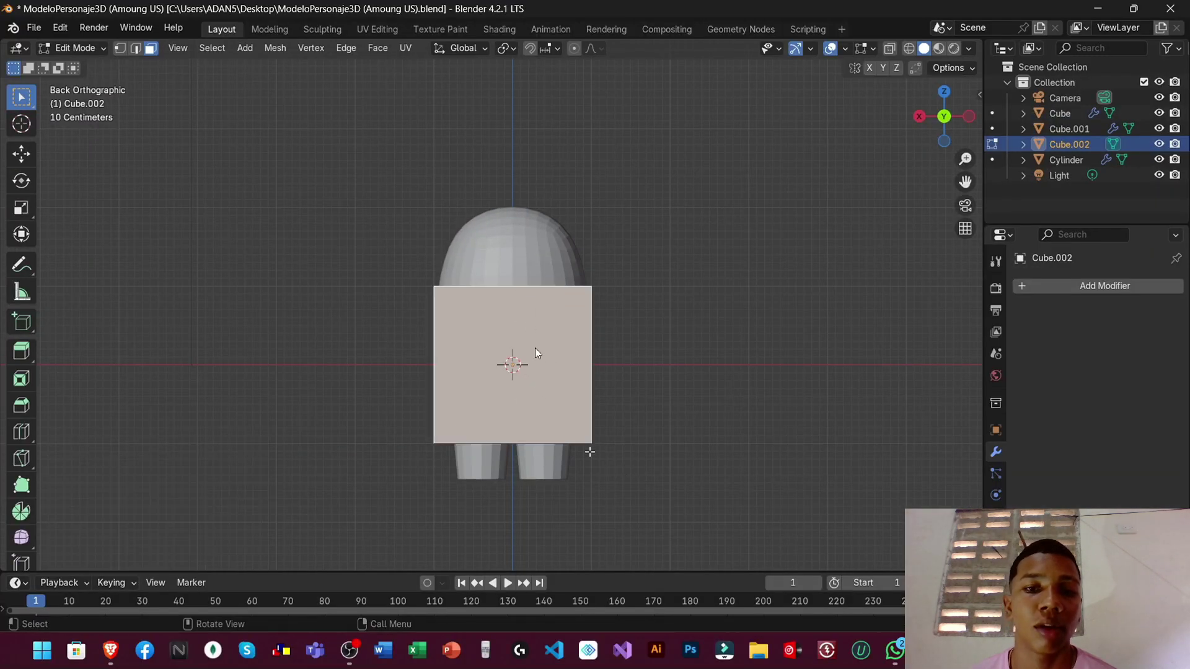
{"action": "key", "text": "alt+Tab"}
{"action": "key", "text": "space"}
{"action": "key", "text": "alt+Tab"}
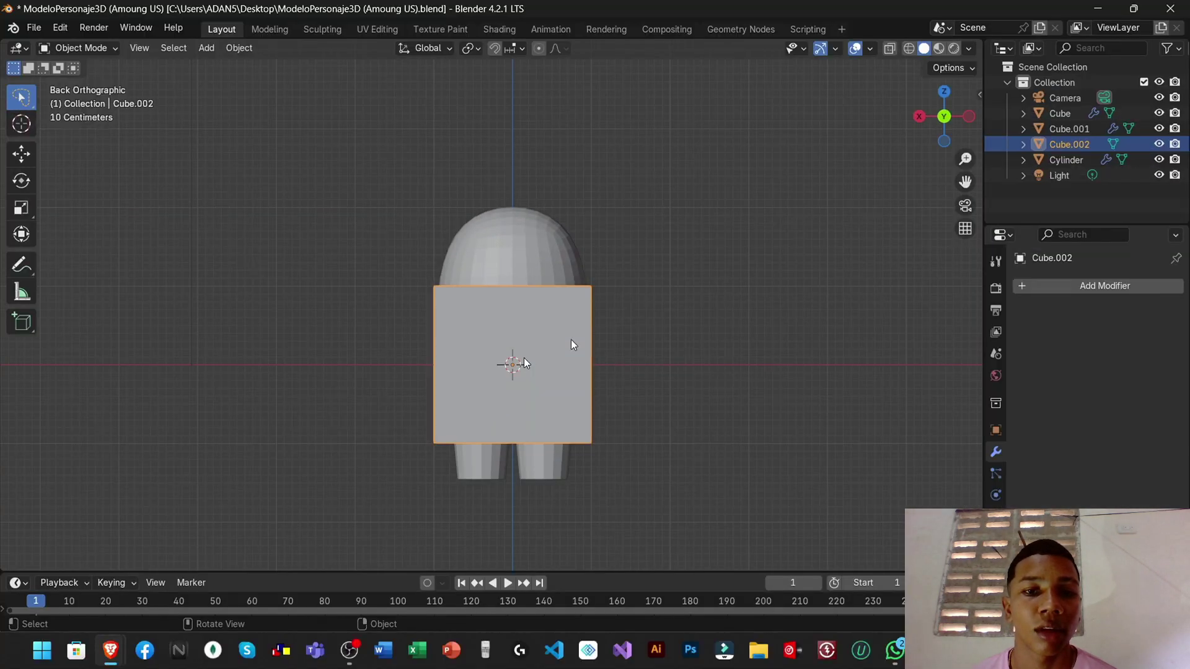
{"action": "left_click", "coordinate": [571, 340]}
{"action": "key", "text": "alt+Tab"}
{"action": "key", "text": "Left"}
{"action": "key", "text": "alt+Tab"}
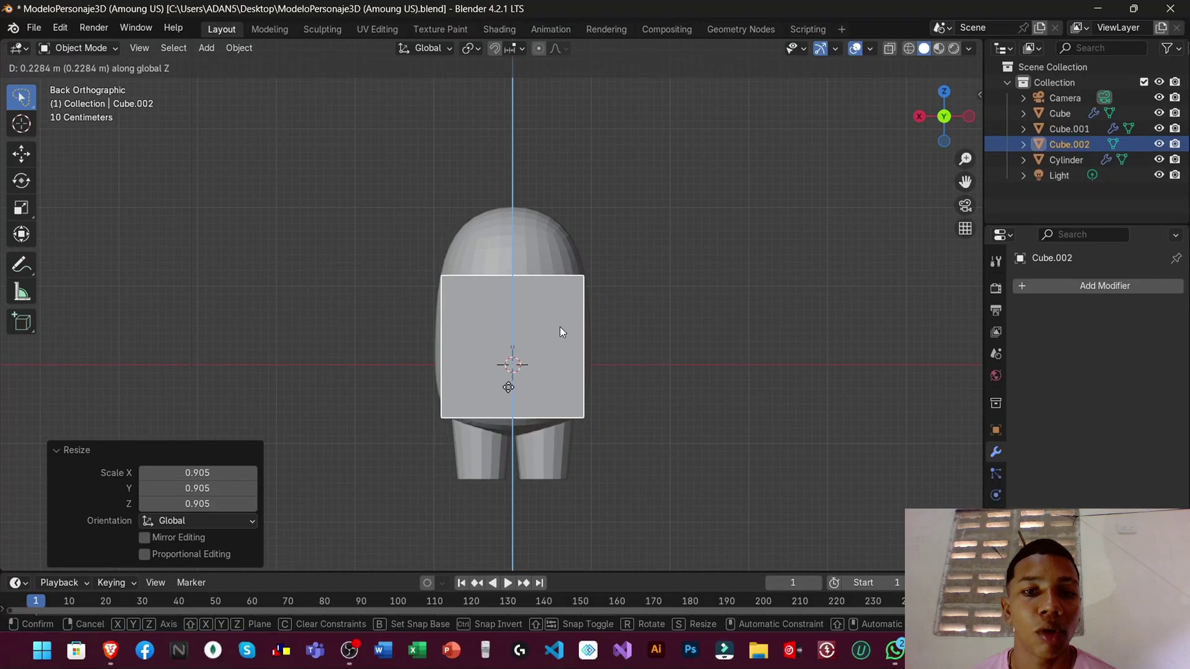
Raise the backpack cube along Z by about 0.23 m and compare its height with the tutorial
{"action": "key", "text": "g"}
{"action": "key", "text": "z"}
{"action": "left_click", "coordinate": [538, 304]}
{"action": "key", "text": "alt+Tab"}
{"action": "key", "text": "alt+Tab"}
{"action": "key", "text": "alt+Tab"}
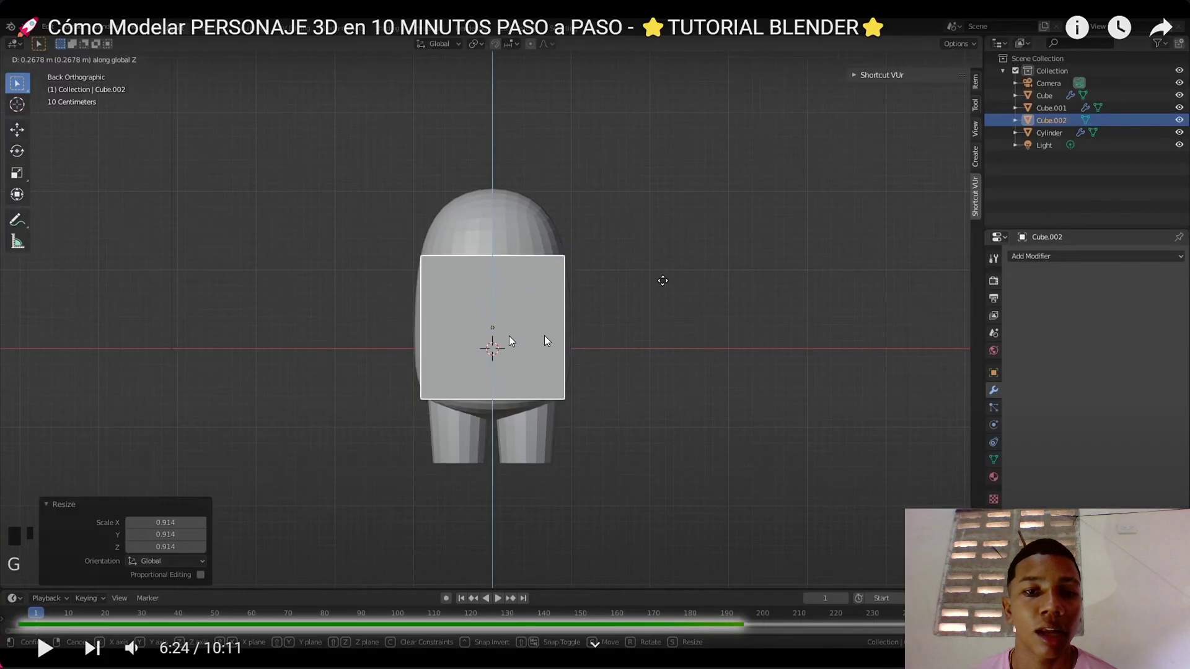
{"action": "key", "text": "alt+Tab"}
{"action": "middle_click_drag", "start_coordinate": [544, 336], "coordinate": [542, 337]}
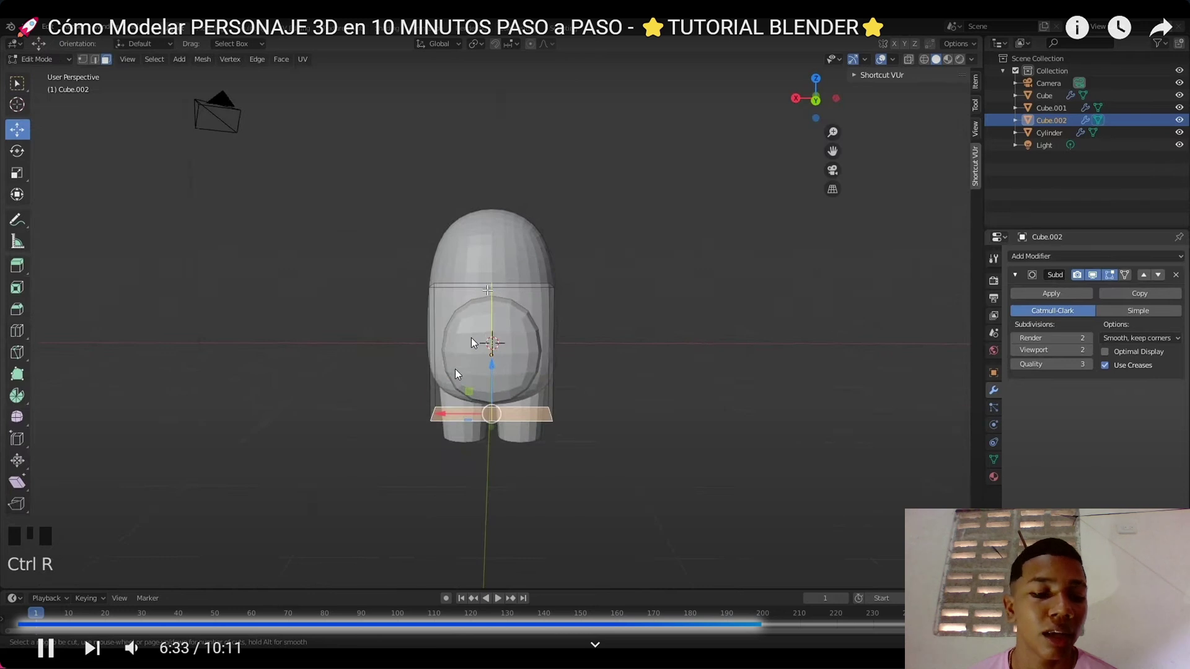
Watch the tutorial's section on adding two loop cuts to the subdivided backpack and scaling them along X
{"action": "left_click", "coordinate": [471, 338]}
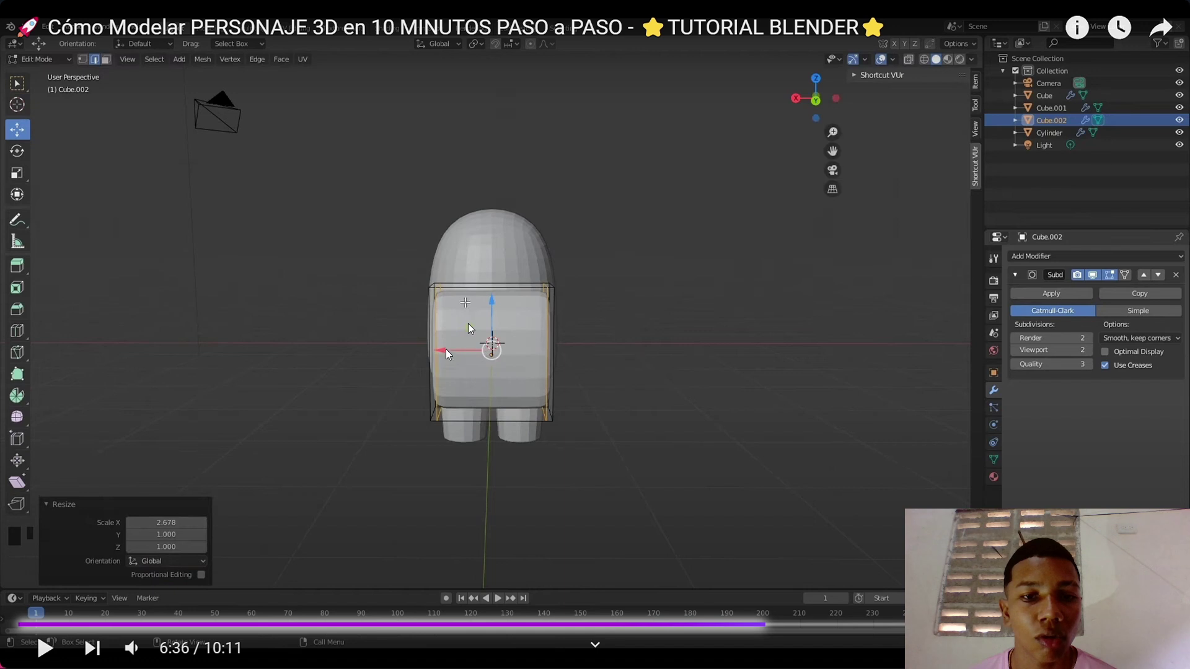
{"action": "left_click", "coordinate": [468, 323]}
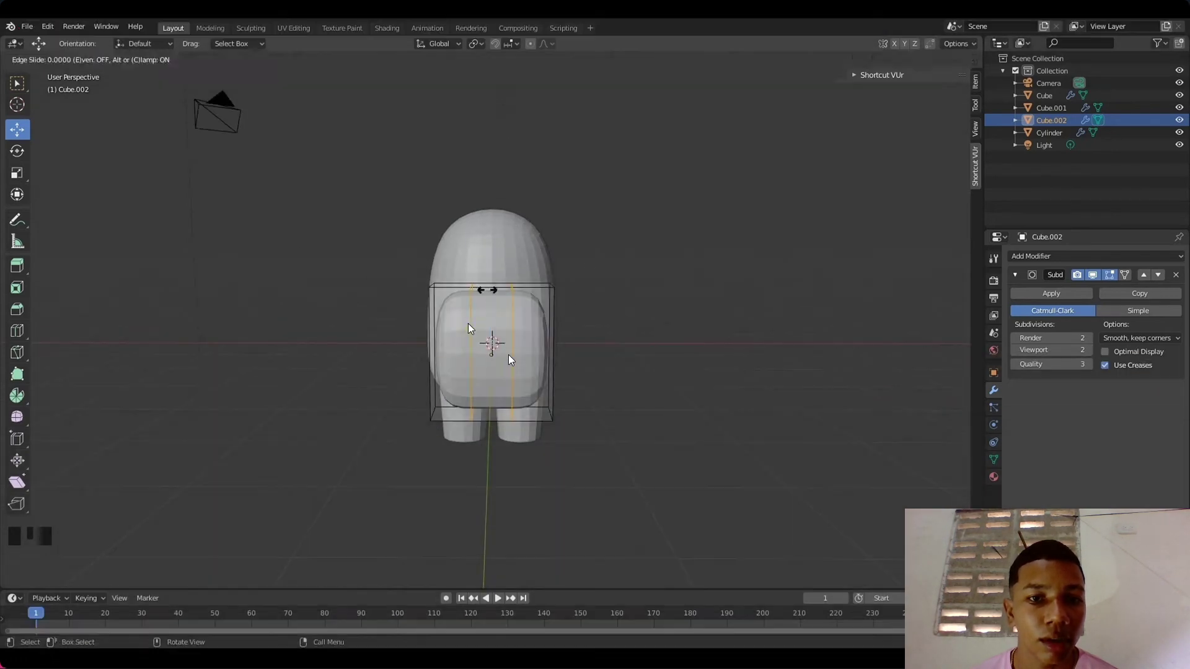
{"action": "left_click", "coordinate": [468, 323]}
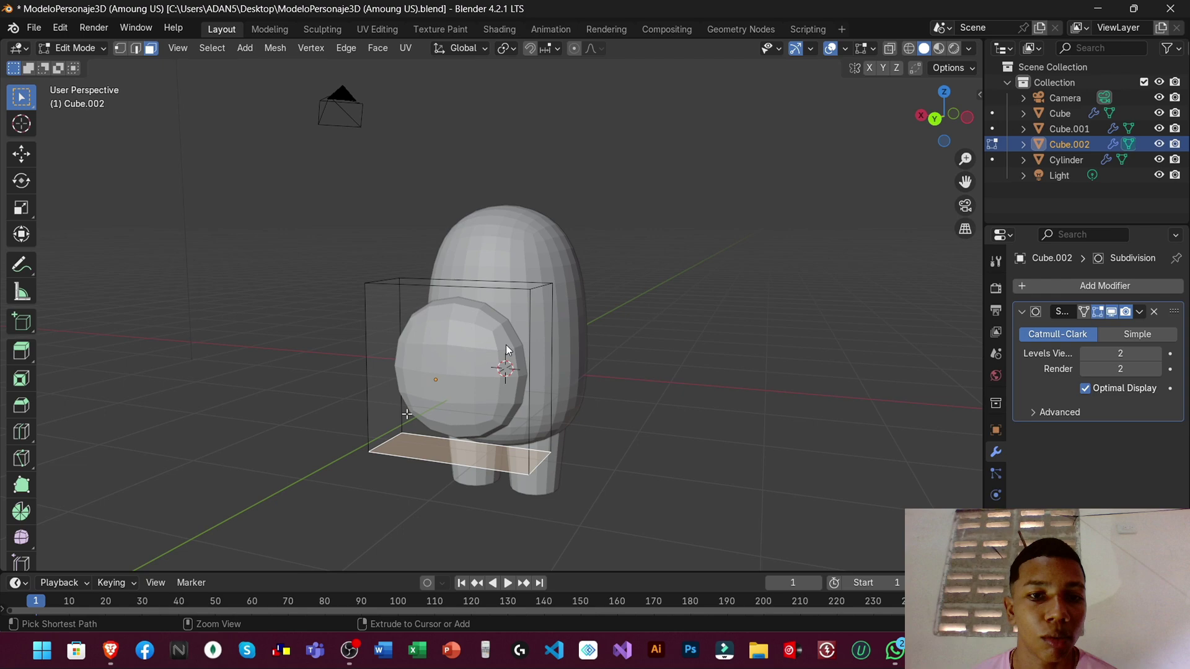
Add two vertical loop cuts to the backpack and scale them apart along X by 2.727
{"action": "left_click", "coordinate": [494, 331]}
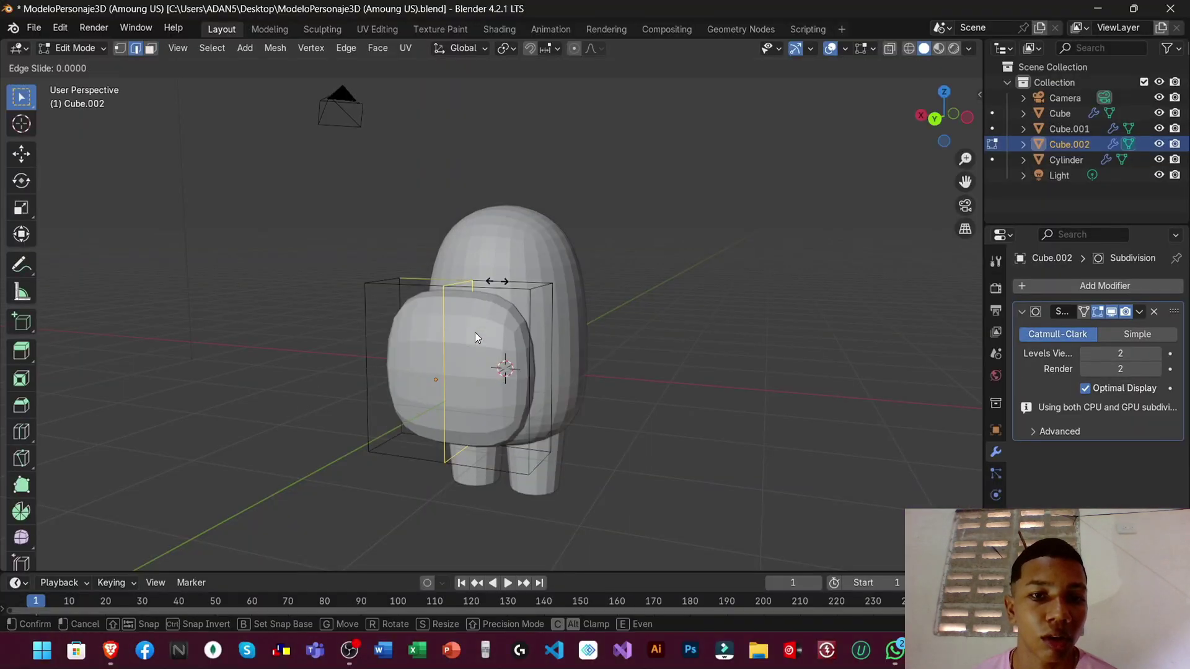
{"action": "left_click", "coordinate": [496, 346]}
{"action": "key", "text": "s"}
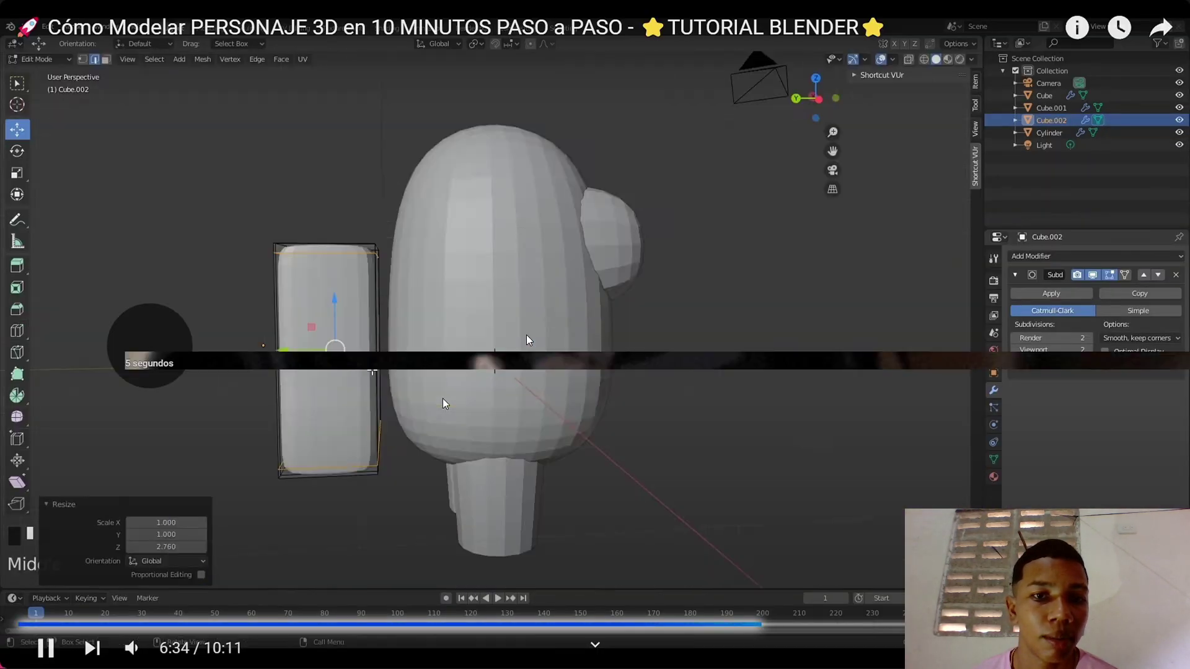
{"action": "left_click", "coordinate": [530, 334]}
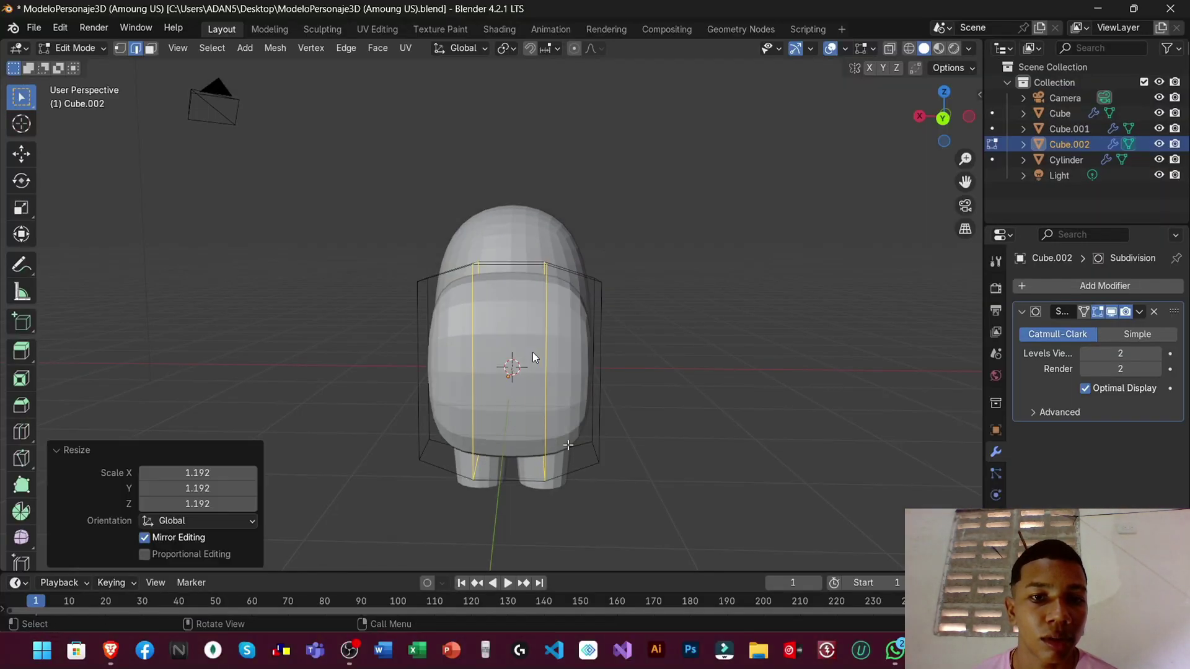
{"action": "key", "text": "s"}
{"action": "key", "text": "x"}
{"action": "left_click", "coordinate": [526, 359]}
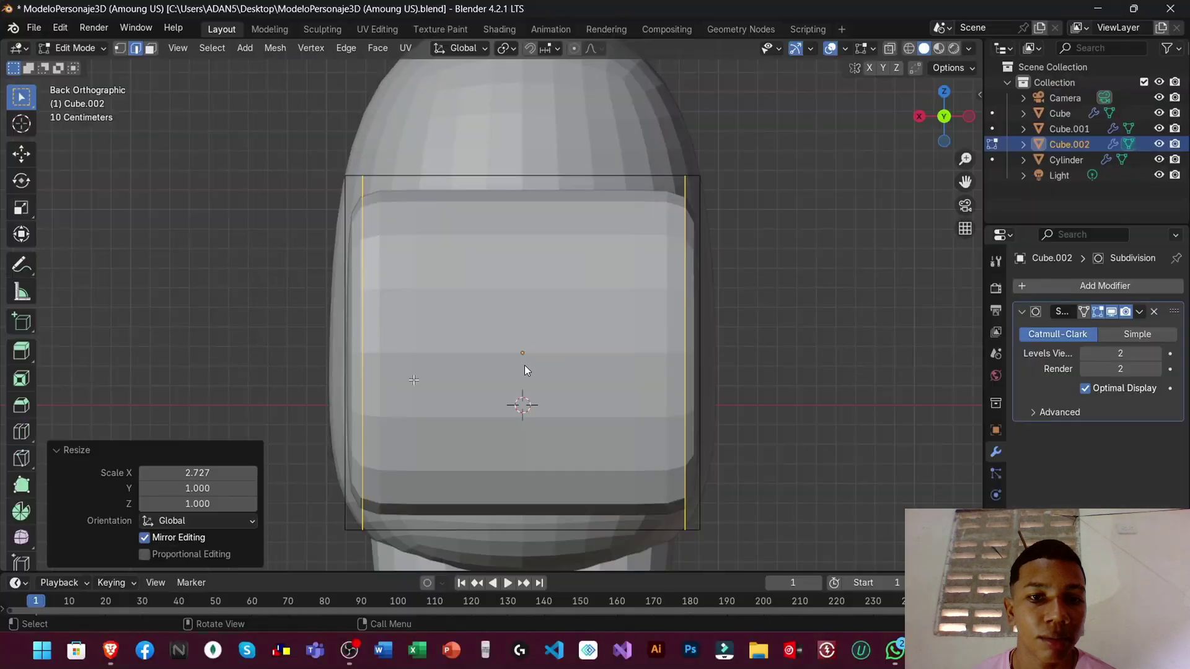
Add two horizontal loop cuts to the backpack in back view and scale them apart along Z by 2.735
{"action": "key", "text": "ctrl+r"}
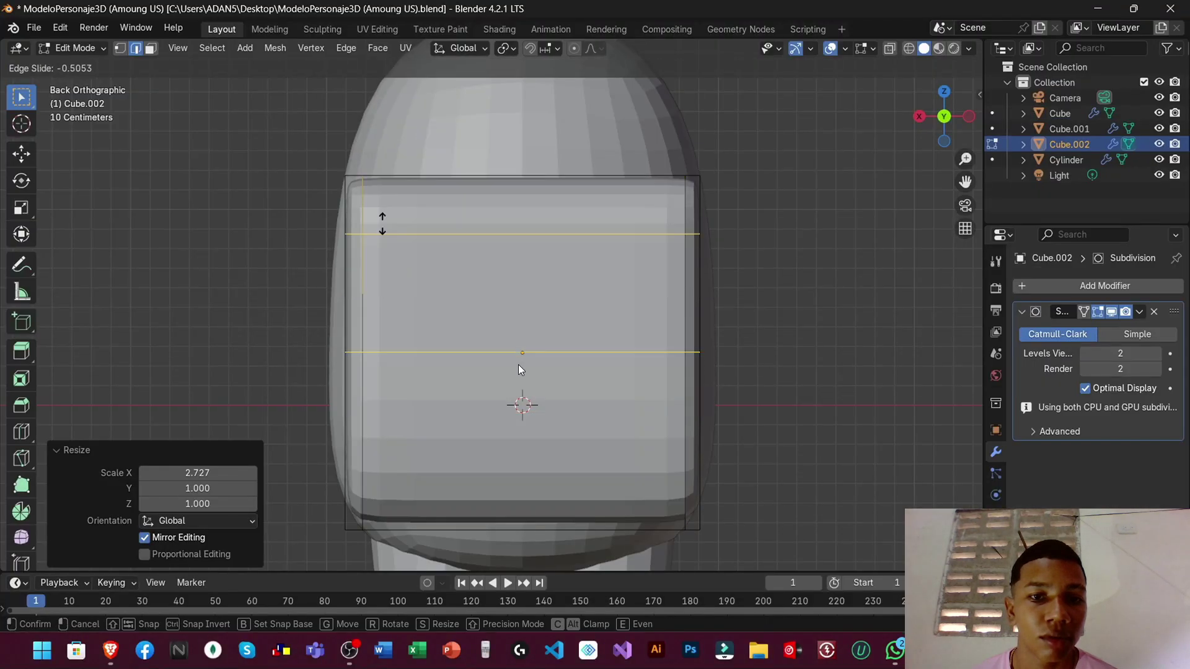
{"action": "left_click", "coordinate": [511, 359]}
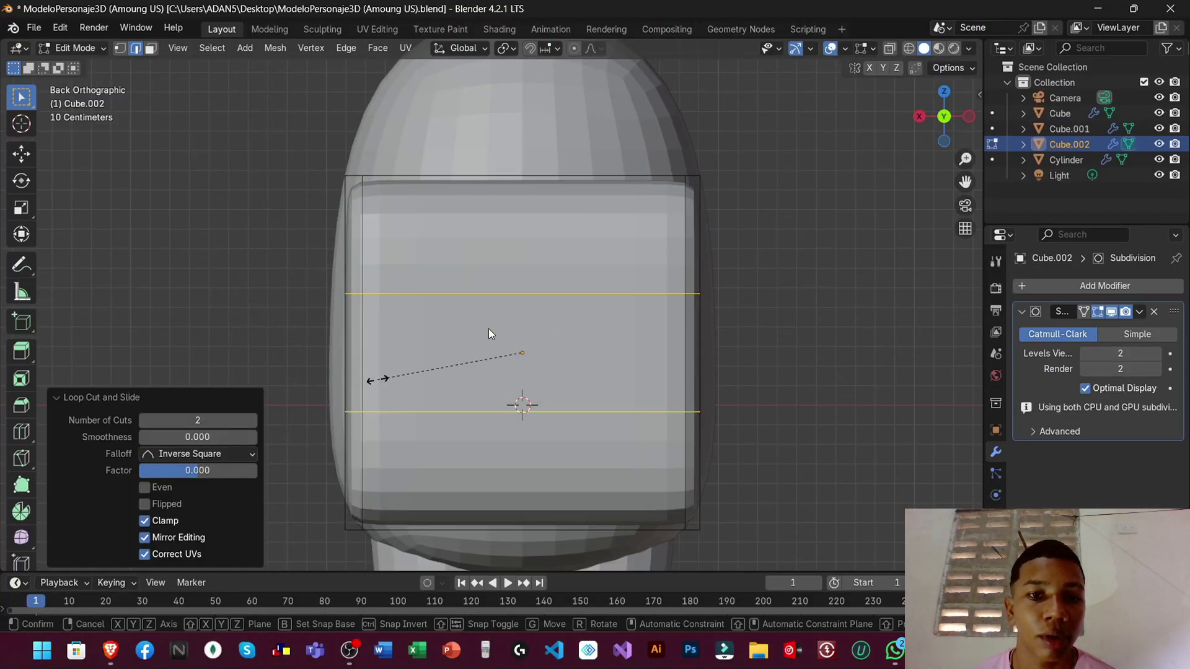
{"action": "right_click", "coordinate": [488, 333]}
{"action": "key", "text": "s"}
{"action": "key", "text": "z"}
{"action": "left_click", "coordinate": [476, 299]}
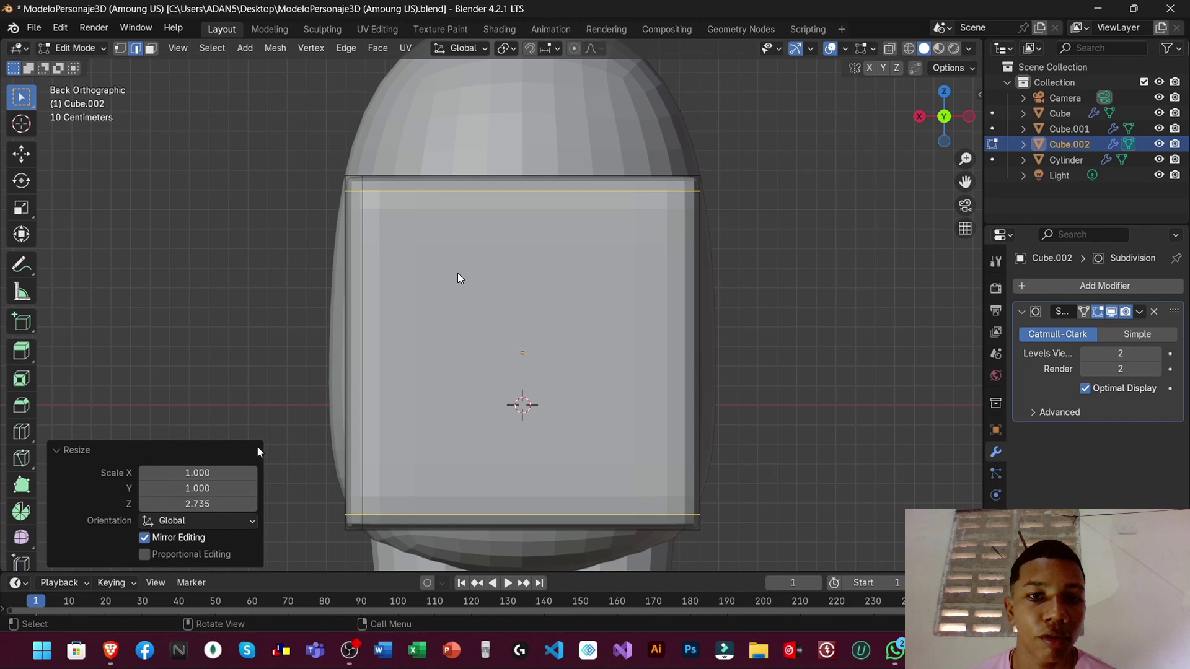
Return to Object Mode and move the whole backpack along Y towards the body in right view
{"action": "middle_click_drag", "start_coordinate": [457, 273], "coordinate": [469, 310]}
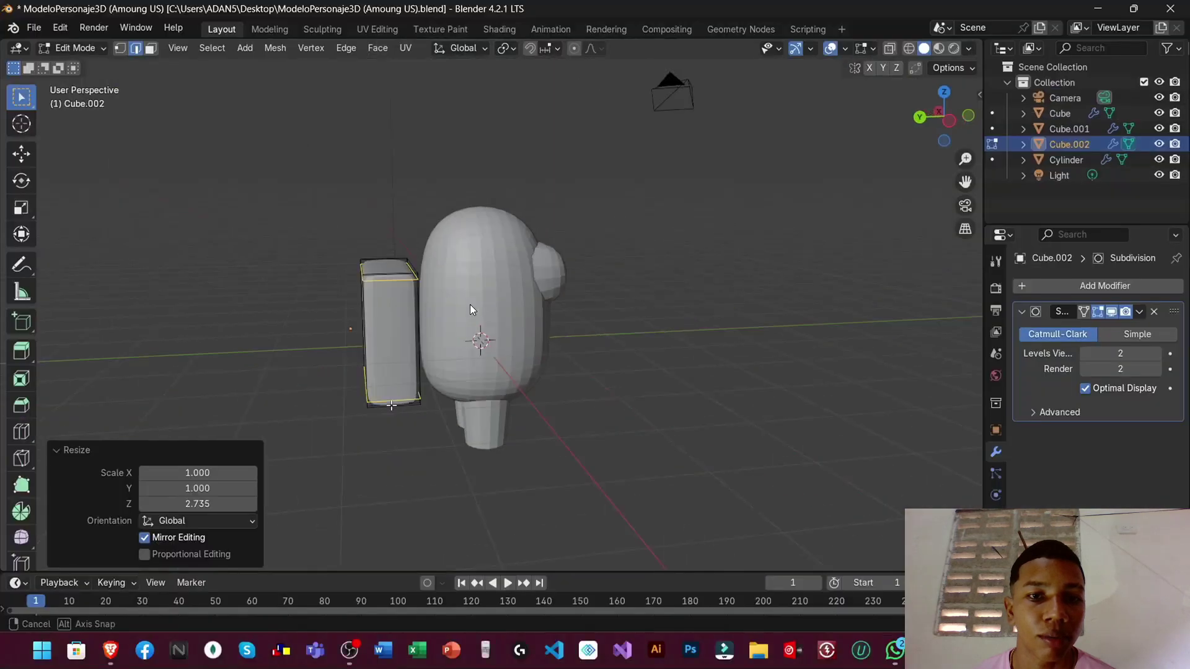
{"action": "key", "text": "Tab"}
{"action": "key", "text": "KP_3"}
{"action": "key", "text": "g"}
{"action": "key", "text": "y"}
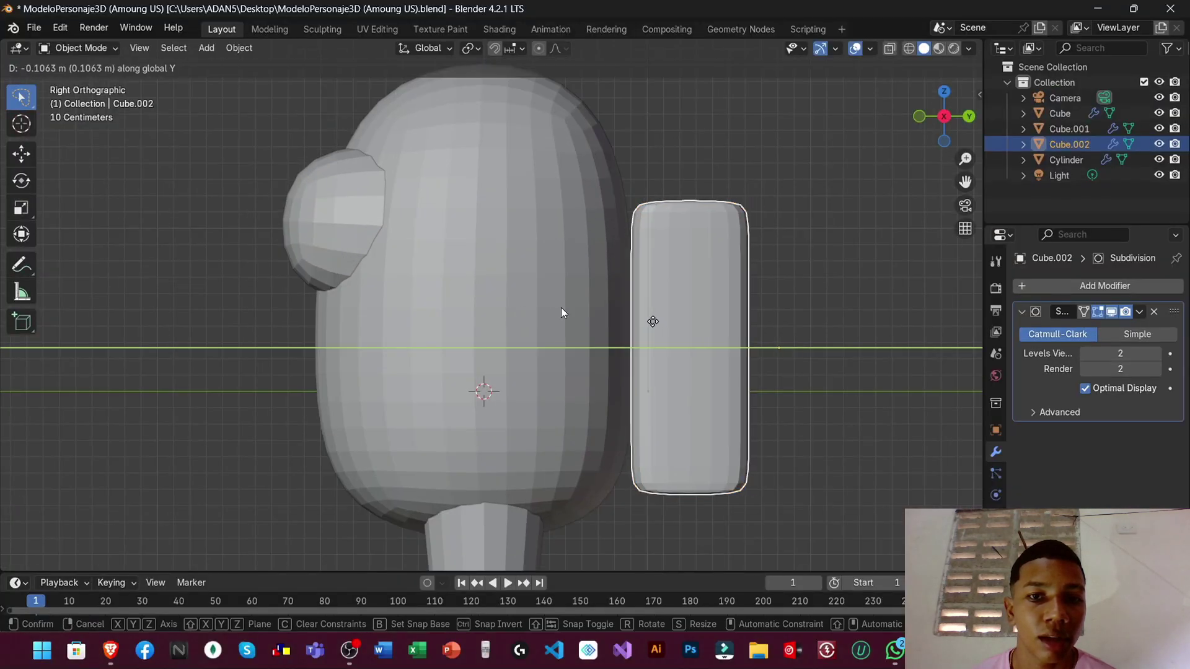
{"action": "left_click", "coordinate": [638, 352]}
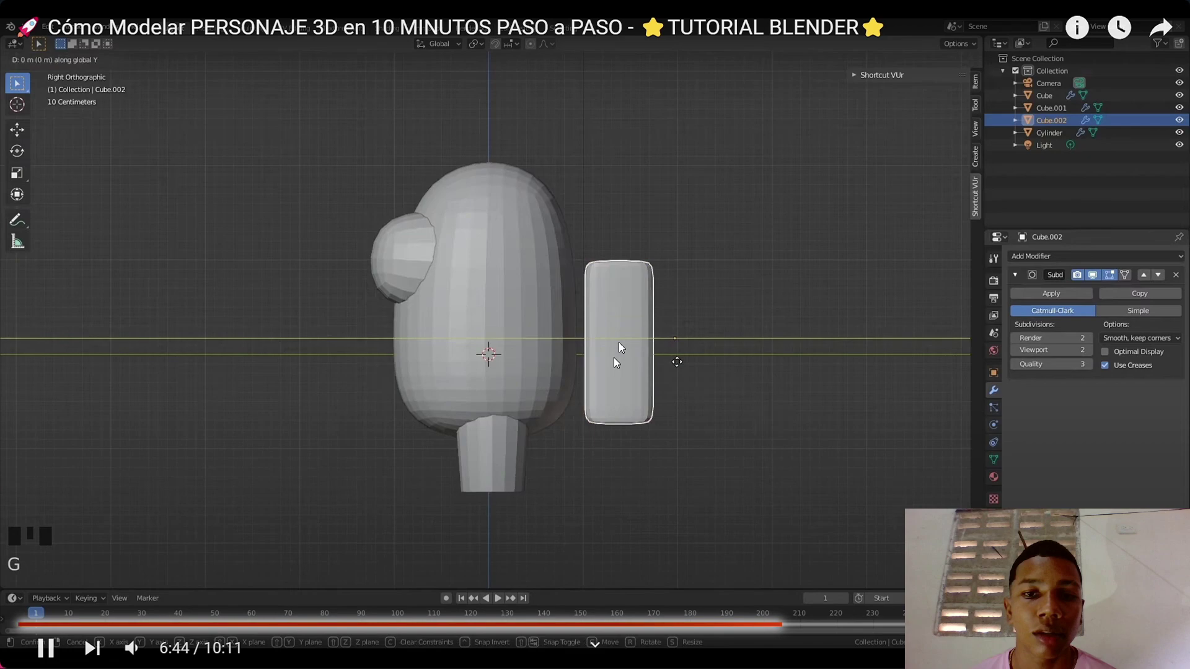
Check the tutorial's next stage and apply Shade Smooth to the visor
{"action": "left_click", "coordinate": [606, 351]}
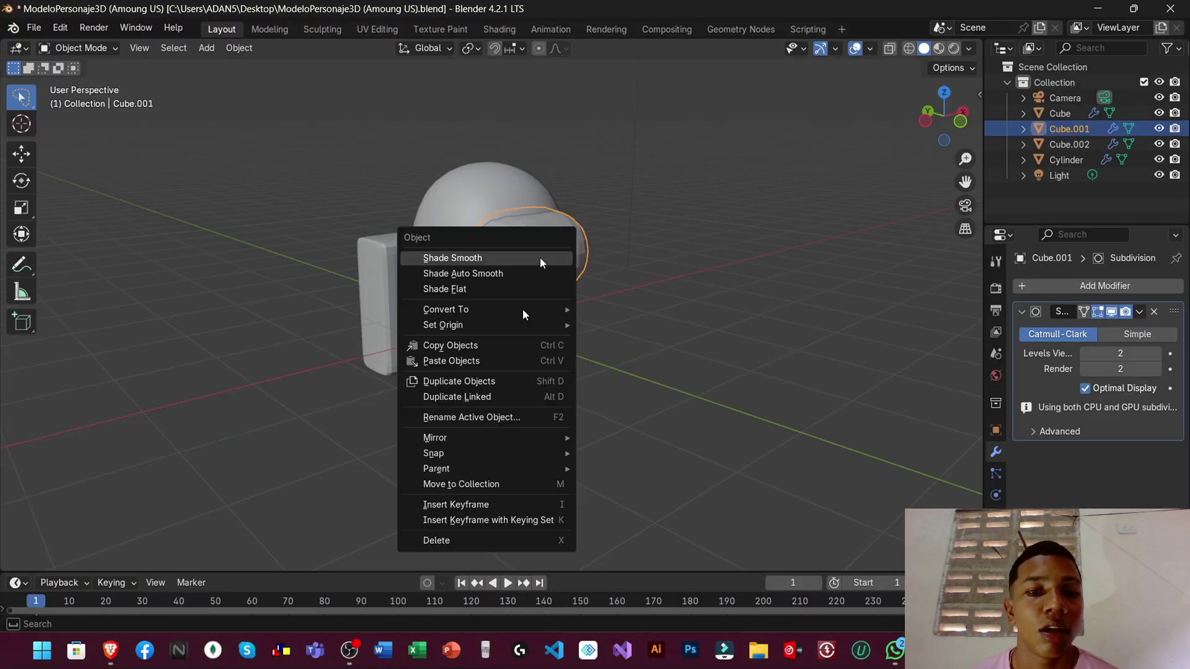
{"action": "left_click", "coordinate": [487, 258]}
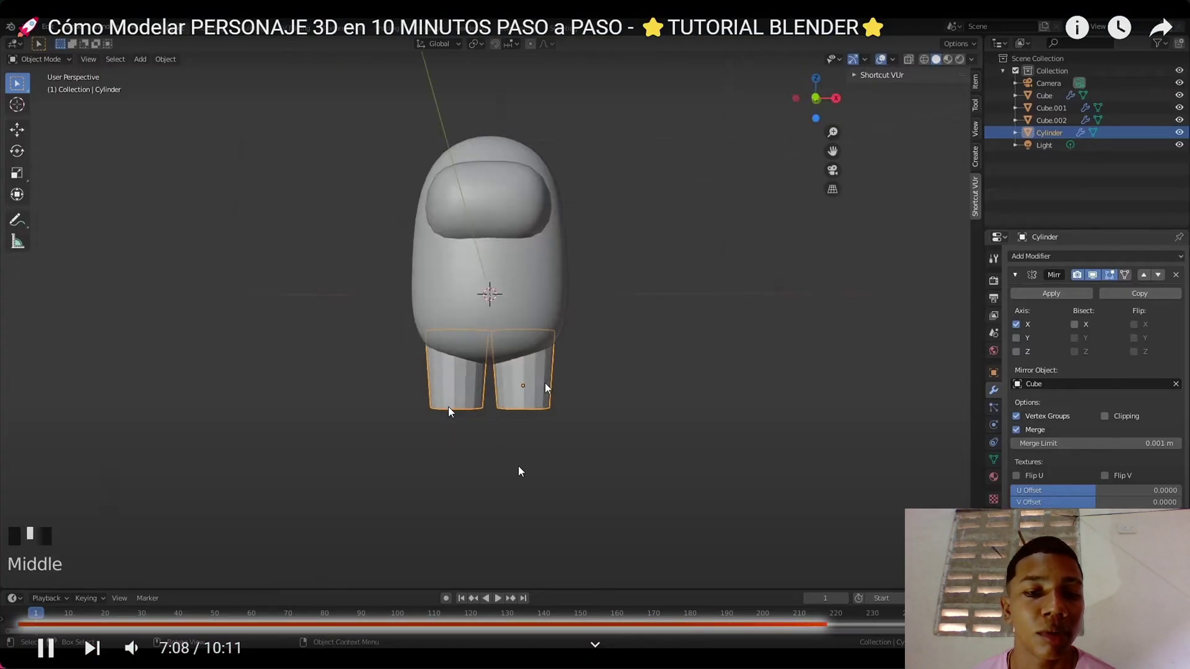
Watch how the tutorial selects the edge loop around the leg's open bottom, and compare it with the own model
{"action": "left_click", "coordinate": [518, 465]}
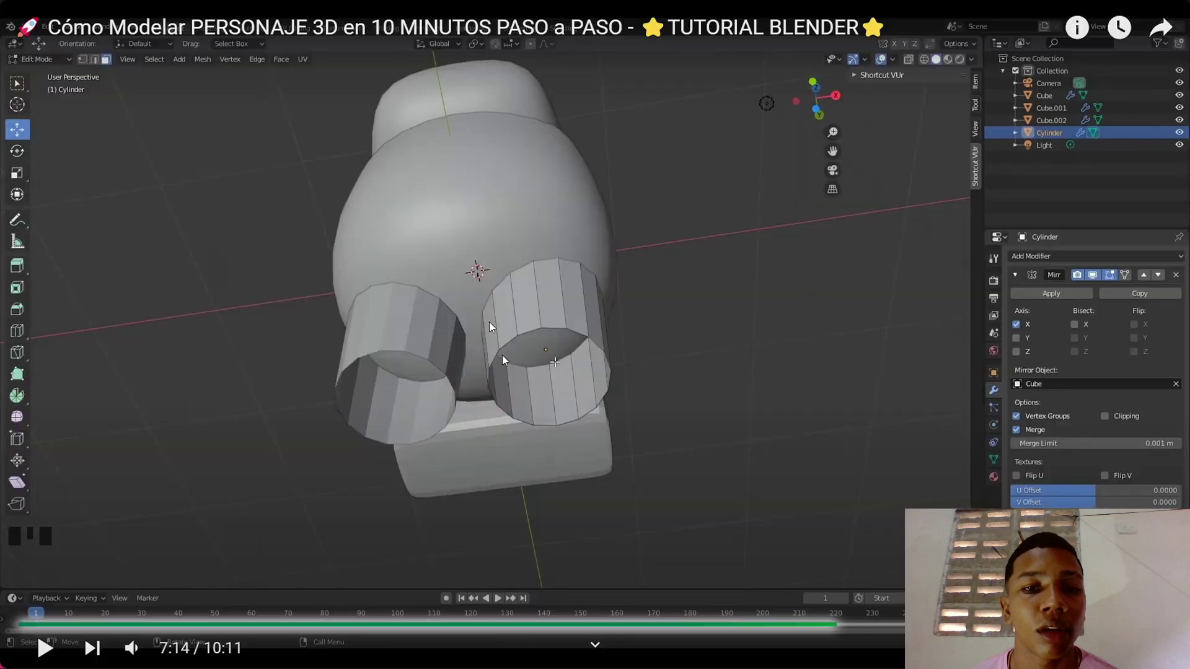
{"action": "left_click", "coordinate": [537, 336]}
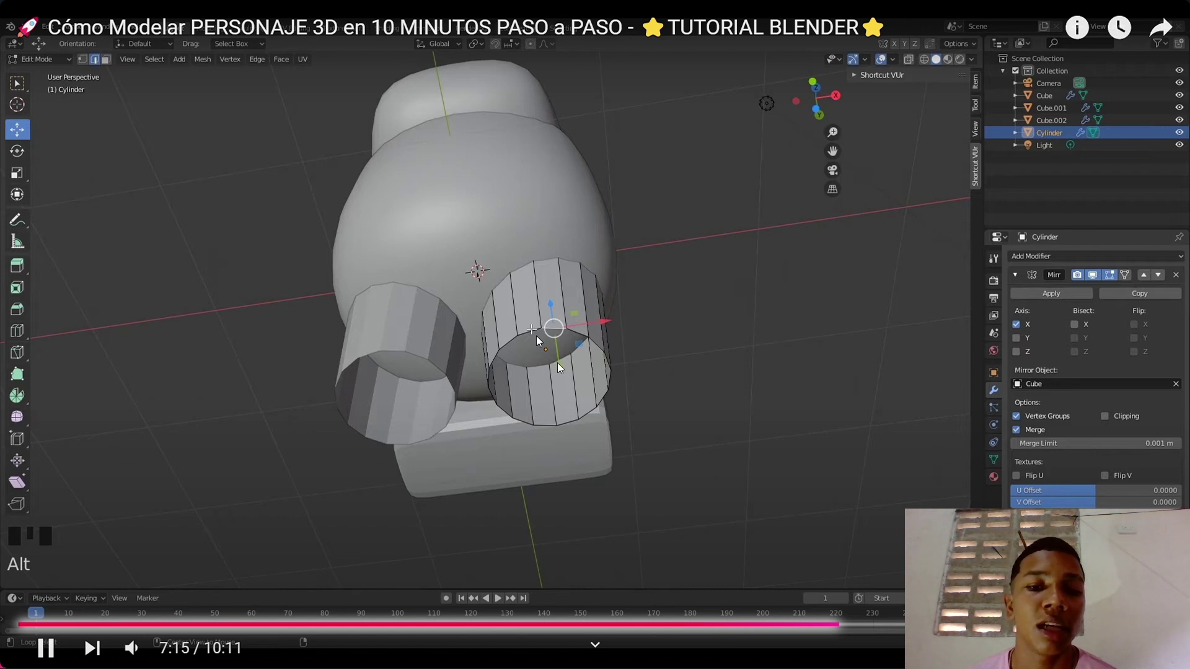
{"action": "left_click", "coordinate": [537, 336]}
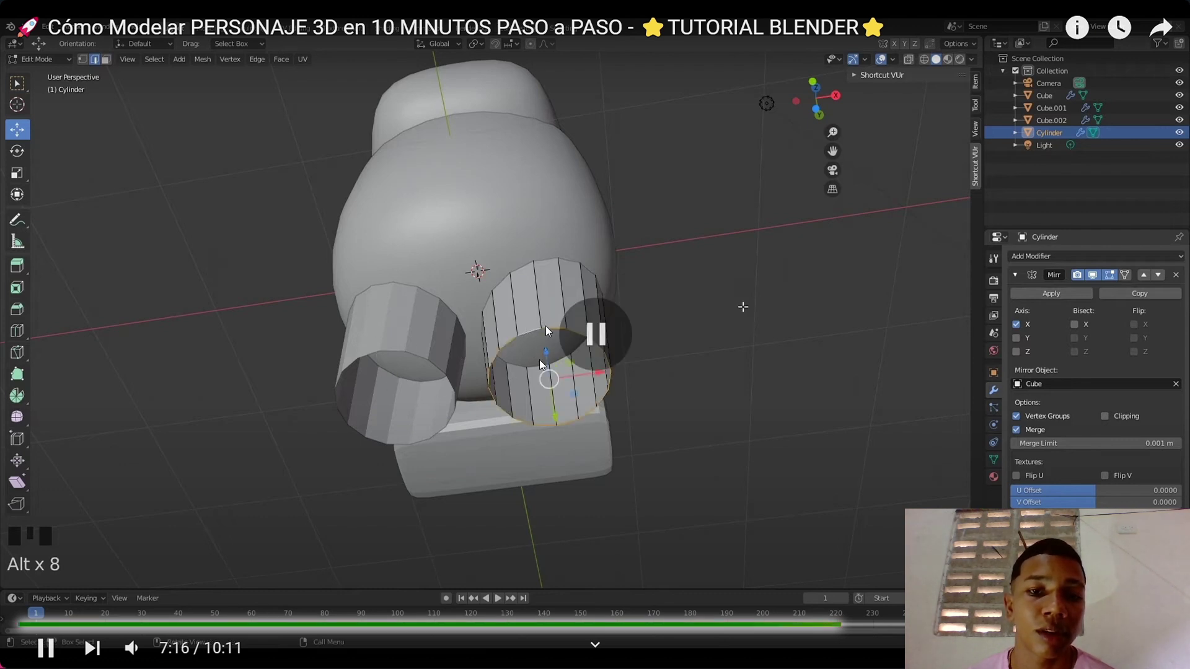
{"action": "key", "text": "alt+Tab"}
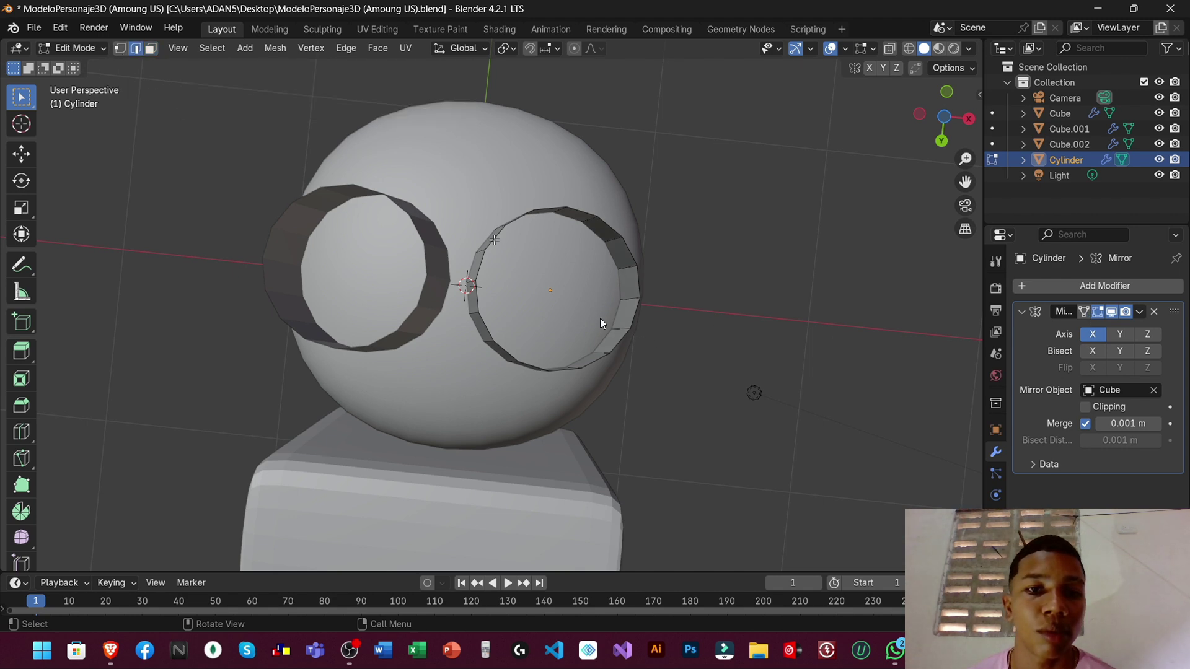
{"action": "key", "text": "alt+Tab"}
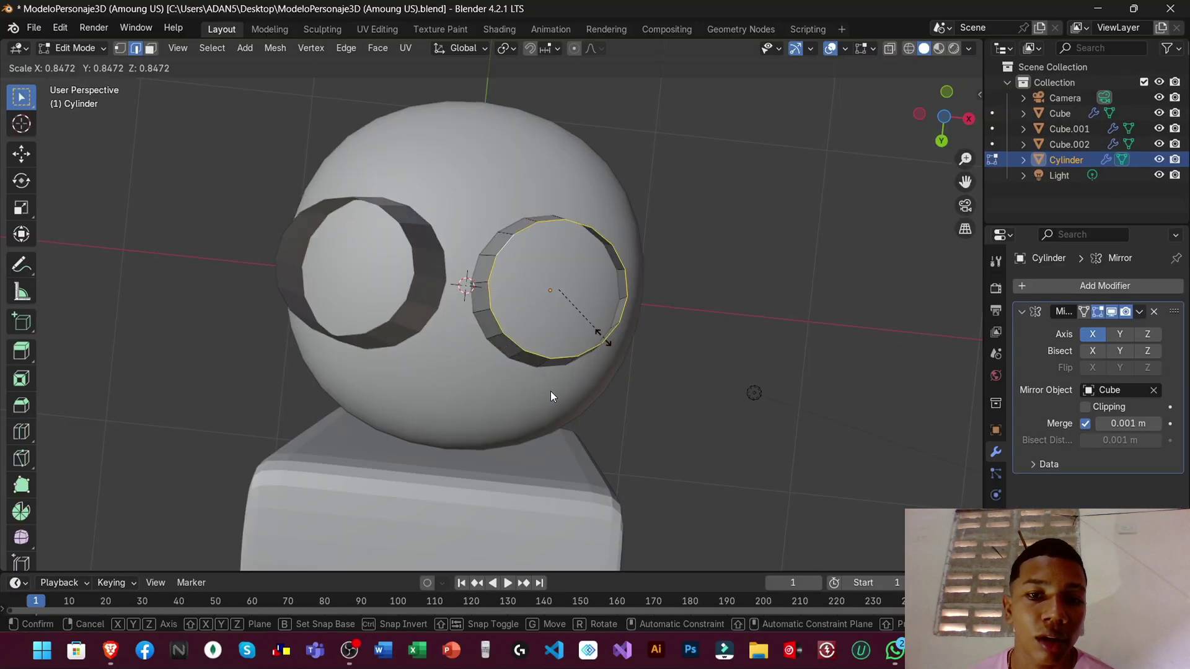
Extrude the edge loop at the leg's open bottom and scale it inward, checking against the tutorial's closed leg
{"action": "key", "text": "ctrl+e"}
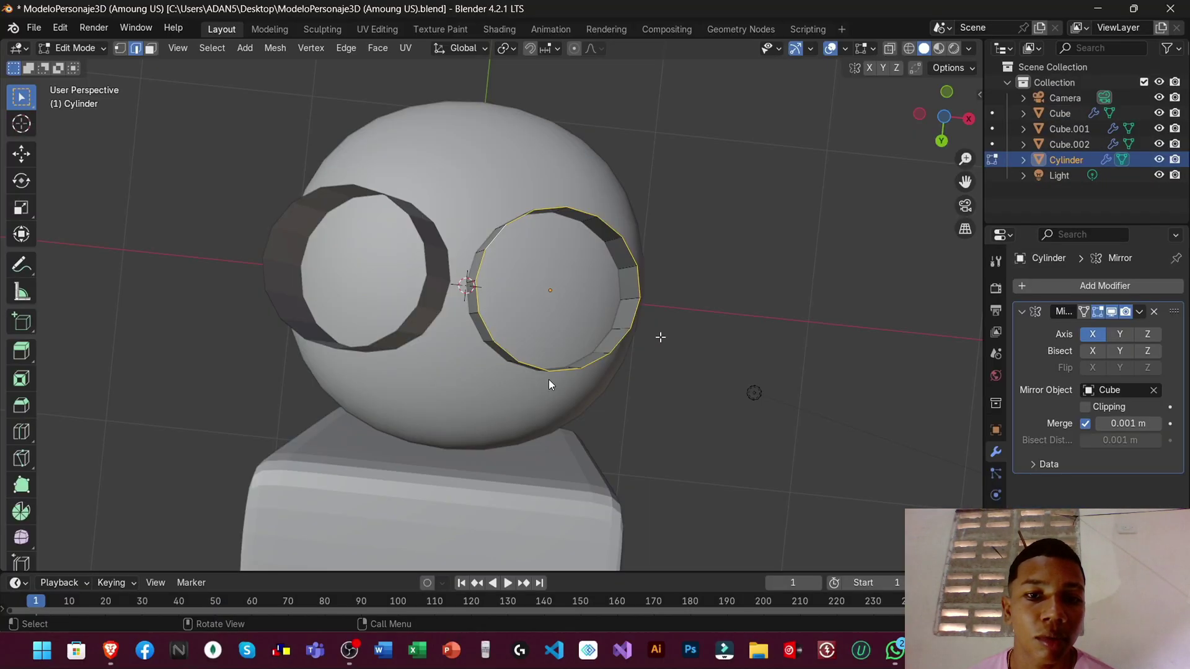
{"action": "key", "text": "e"}
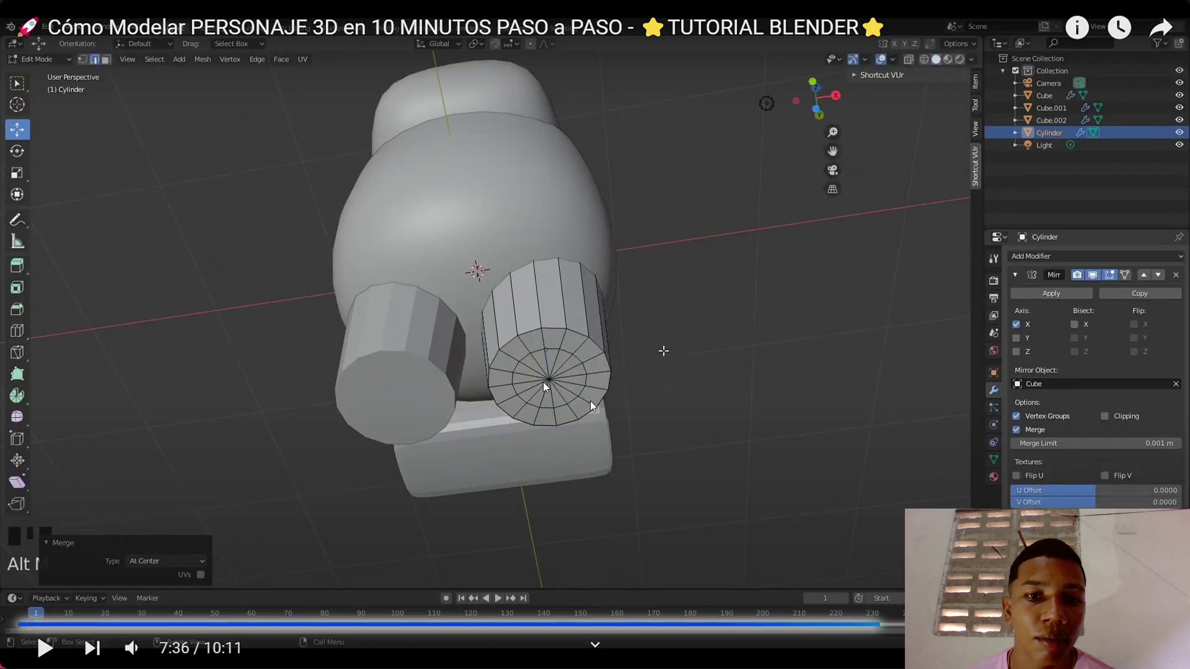
{"action": "left_click", "coordinate": [591, 406]}
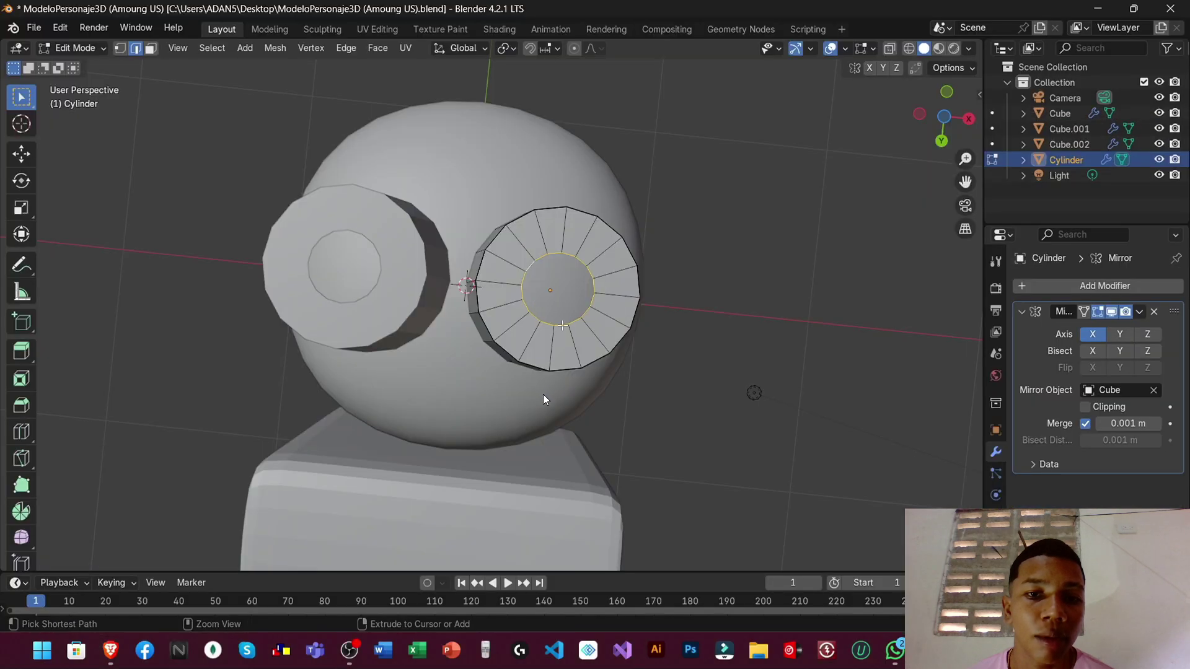
Scale the inner edge ring on the leg's bottom to 0.605, then extrude it again and scale the new ring inward to 0.394
{"action": "key", "text": "s"}
{"action": "left_click", "coordinate": [536, 318]}
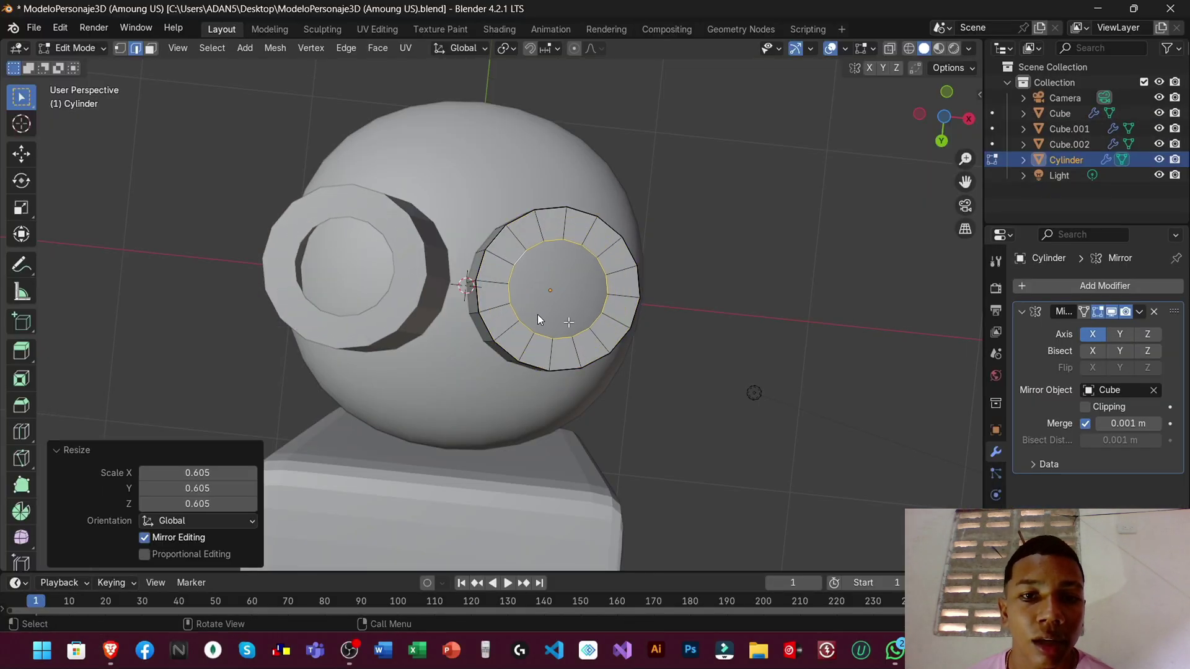
{"action": "key", "text": "e"}
{"action": "right_click", "coordinate": [537, 314]}
{"action": "key", "text": "s"}
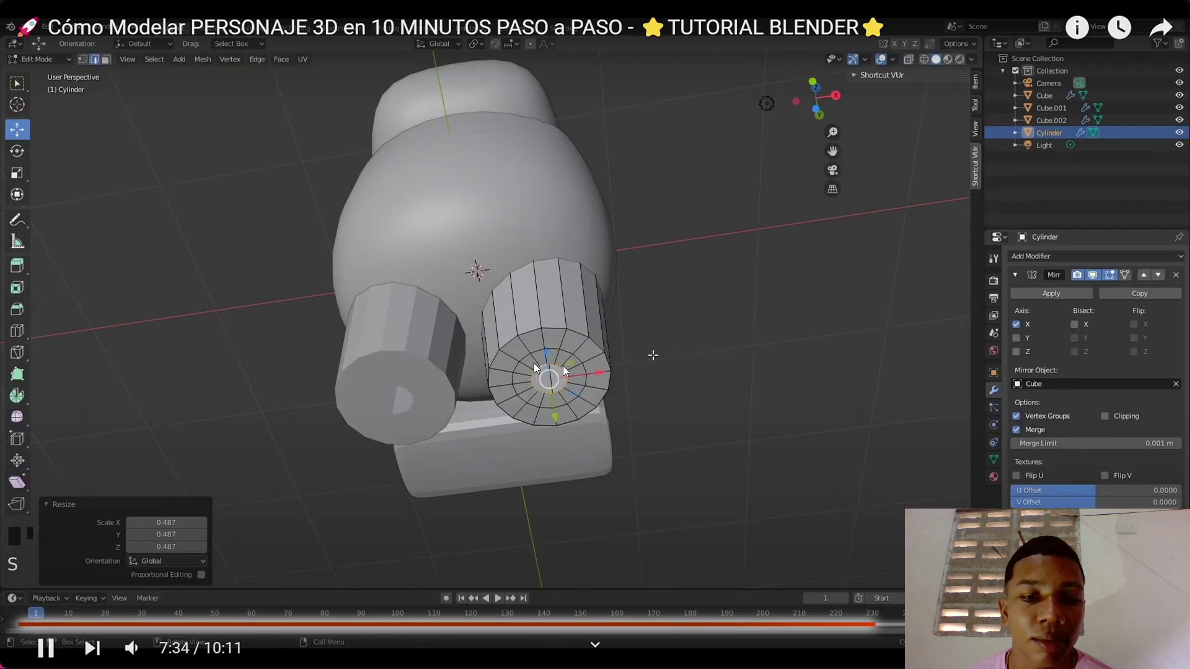
{"action": "left_click", "coordinate": [537, 366]}
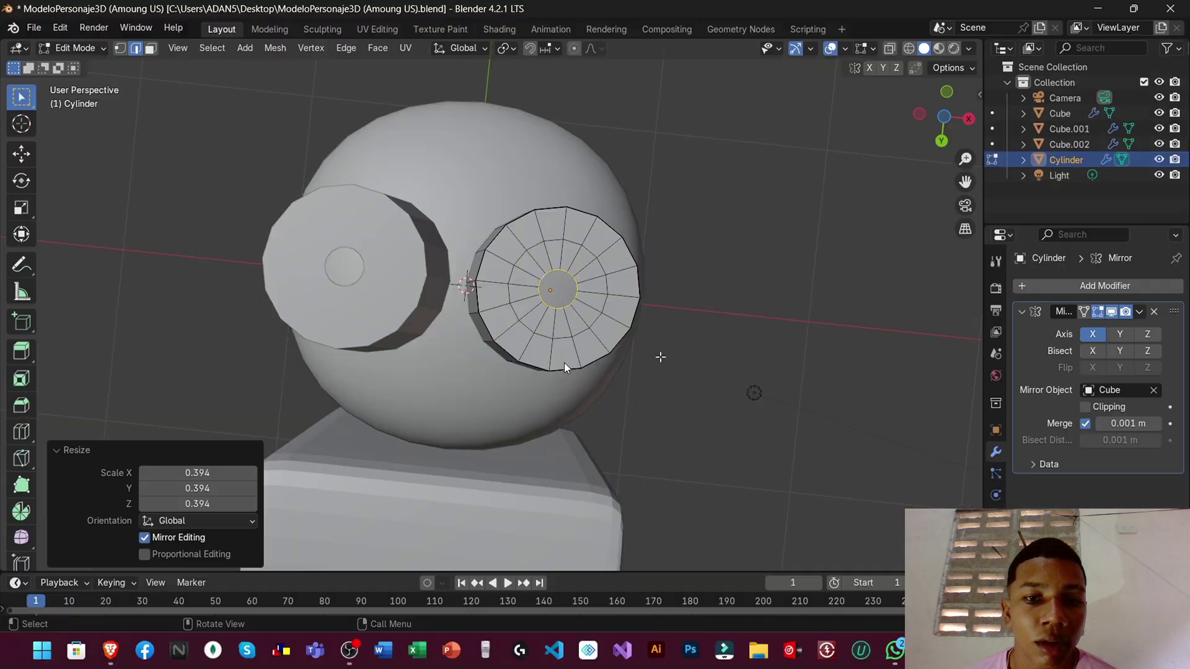
{"action": "key", "text": "alt+m"}
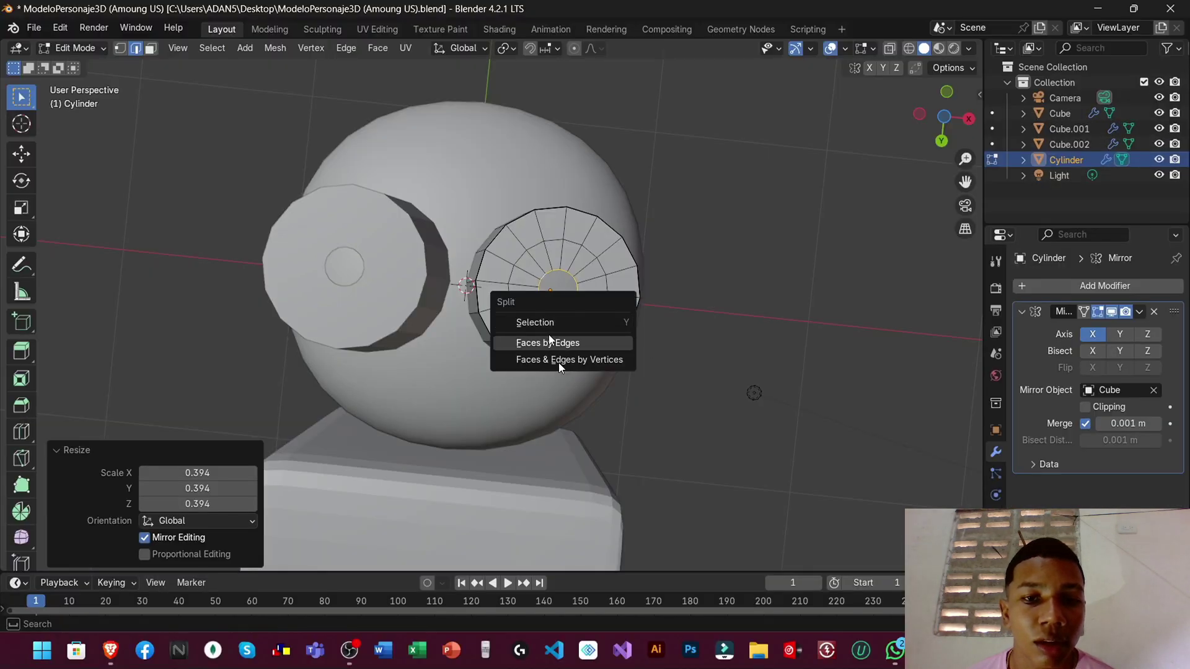
{"action": "key", "text": "Escape"}
{"action": "key", "text": "ctrl+e"}
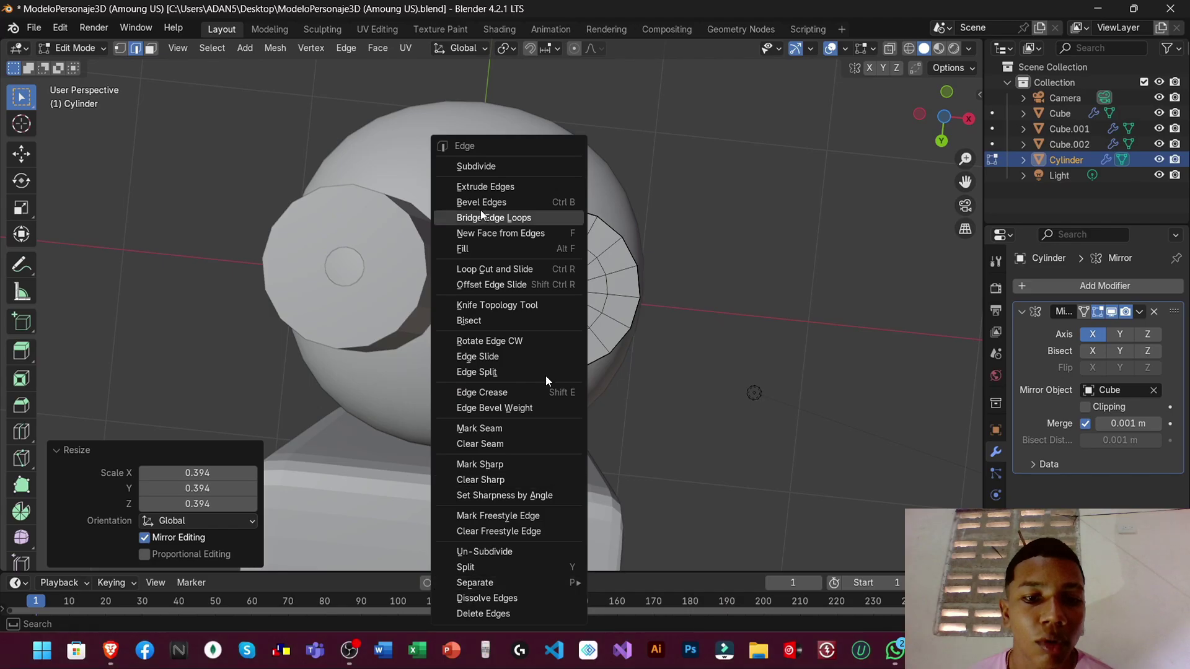
{"action": "left_click", "coordinate": [245, 48]}
{"action": "mouse_move", "coordinate": [378, 47]}
{"action": "key", "text": "ctrl+e"}
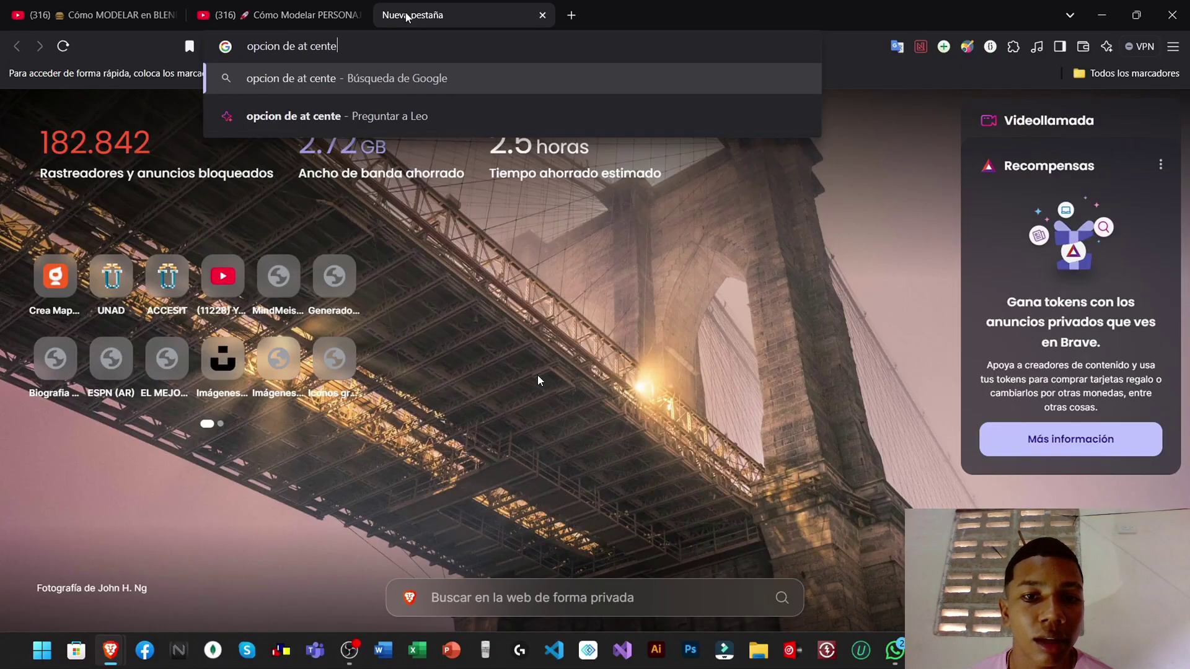
Search the web for the at center option and merge menu command in Blender 4.2, and consult the Merge manual page
{"action": "key", "text": "Return"}
{"action": "scroll", "coordinate": [545, 389], "scroll_direction": "down", "scroll_amount": 6}
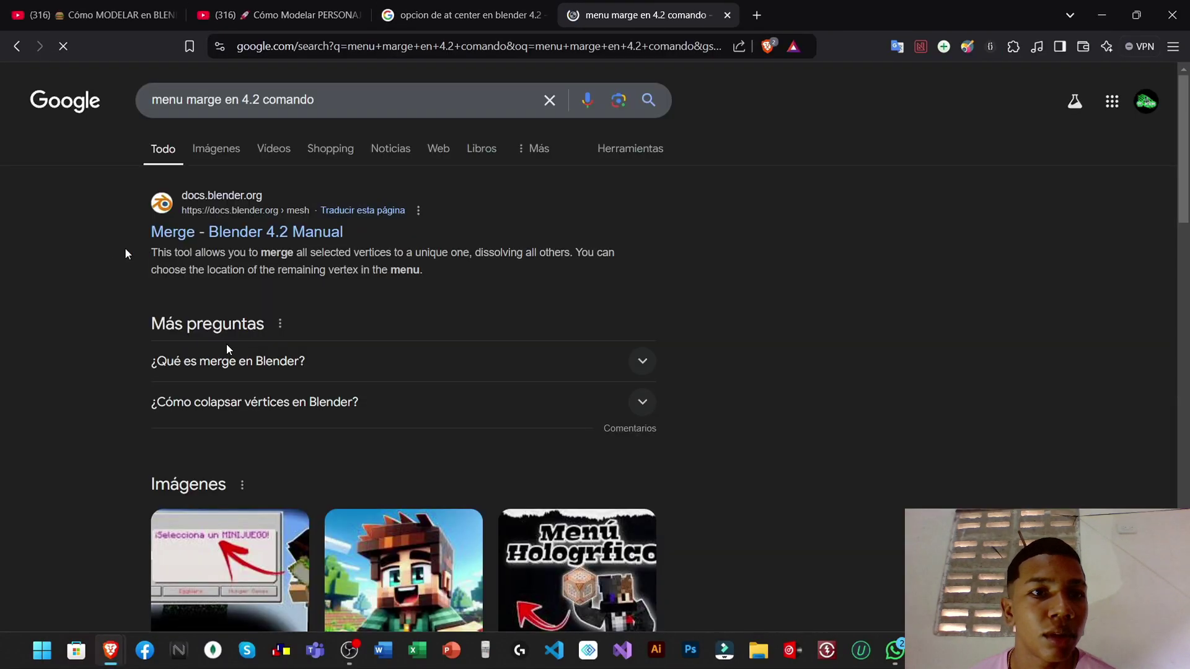
{"action": "left_click", "coordinate": [243, 362]}
{"action": "scroll", "coordinate": [243, 362], "scroll_direction": "down", "scroll_amount": 1}
{"action": "left_click", "coordinate": [224, 362]}
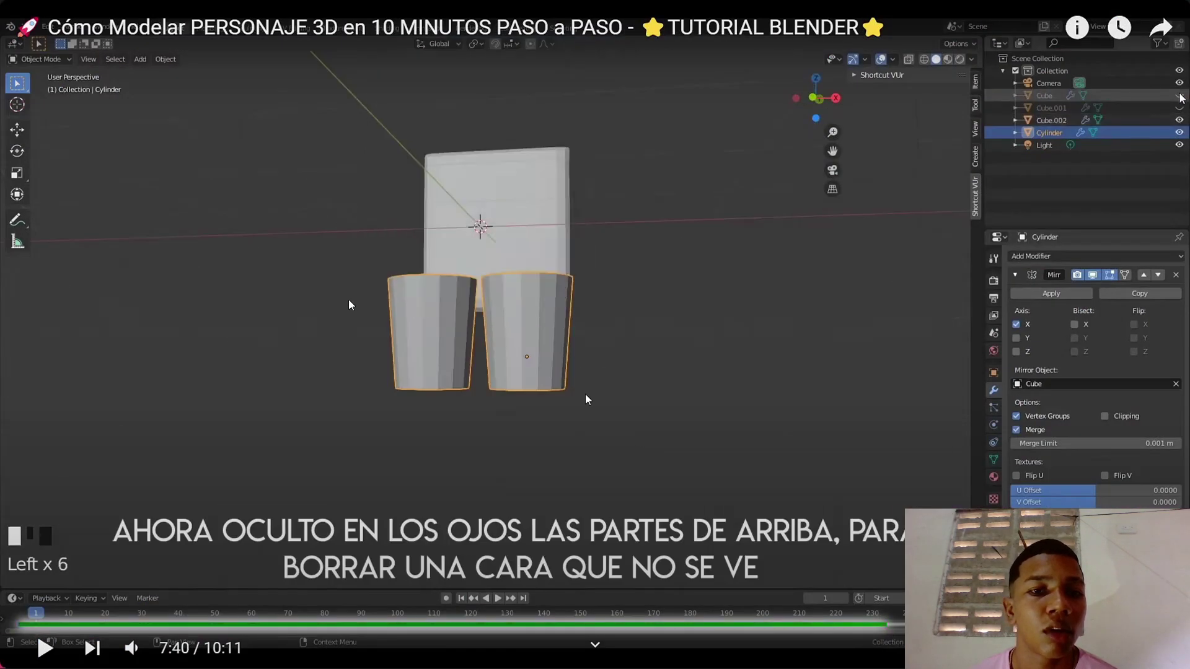
Hide the body and visor to expose the leg tops, and give the legs a level 2 Subdivision Surface
{"action": "left_click", "coordinate": [415, 319]}
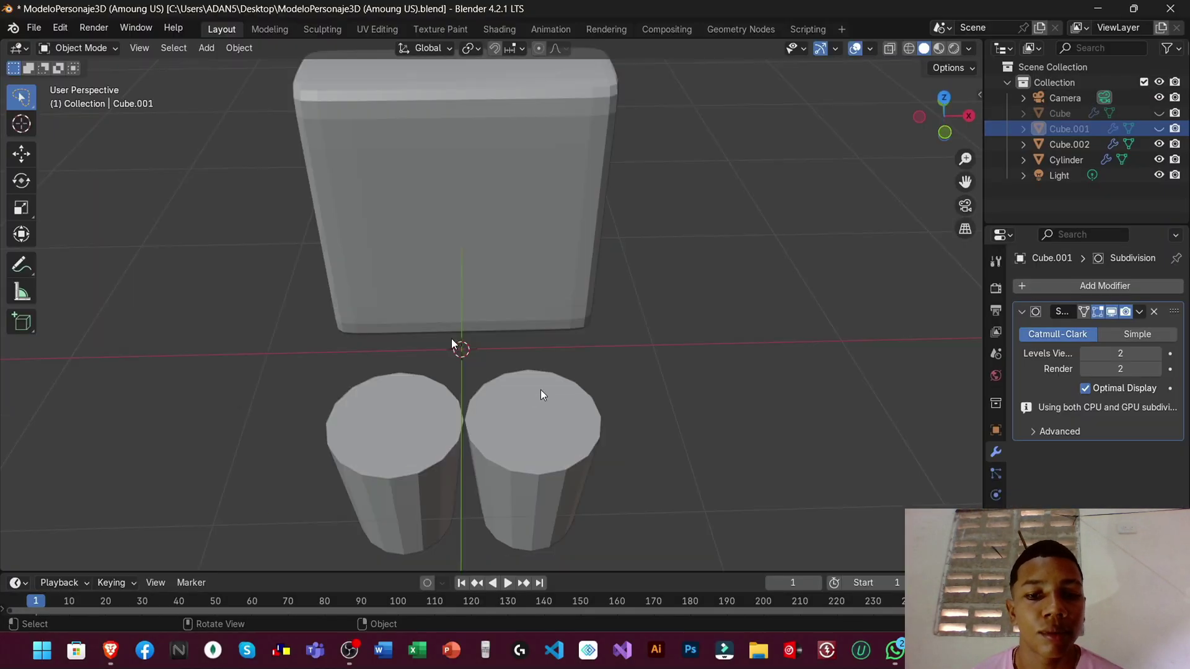
{"action": "left_click", "coordinate": [567, 474]}
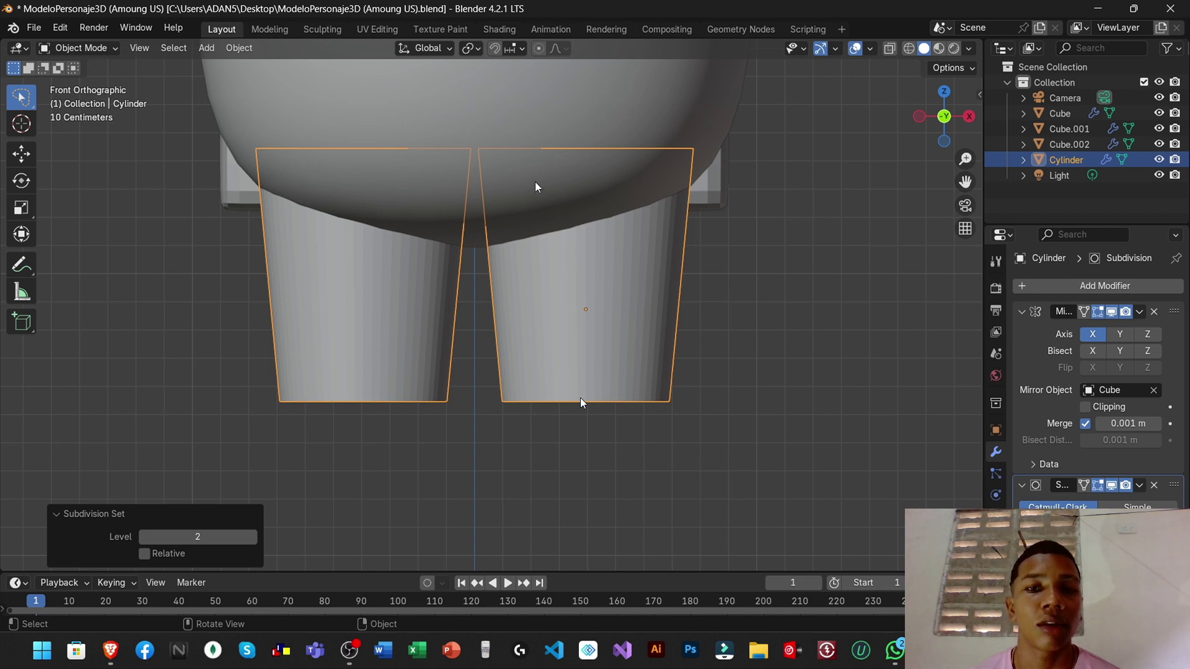
Save the file and add a horizontal loop cut around the middle of the leg in front view, following the tutorial
{"action": "scroll", "coordinate": [575, 244], "scroll_direction": "up", "scroll_amount": 1}
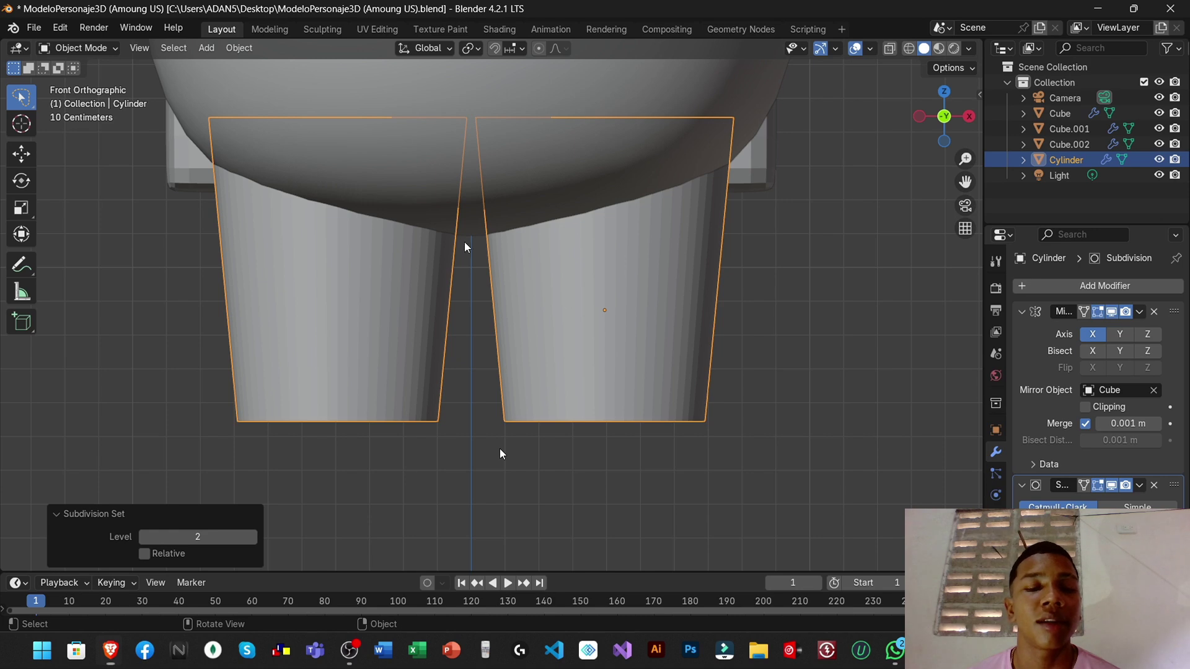
{"action": "key", "text": "Tab"}
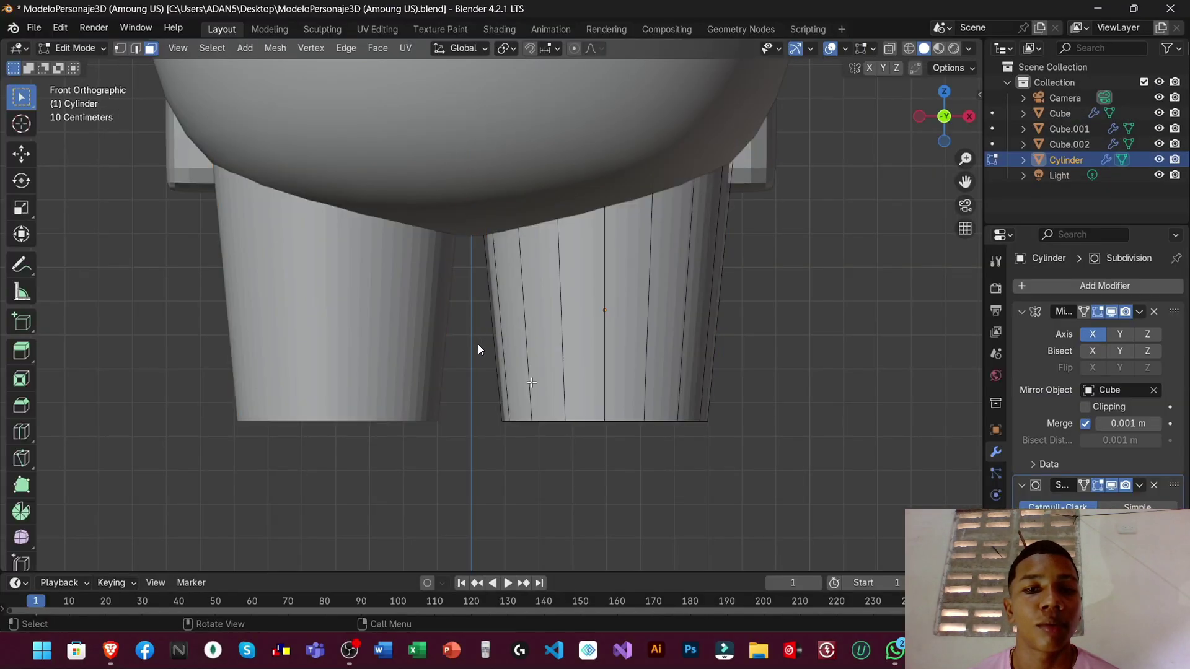
{"action": "key", "text": "Tab"}
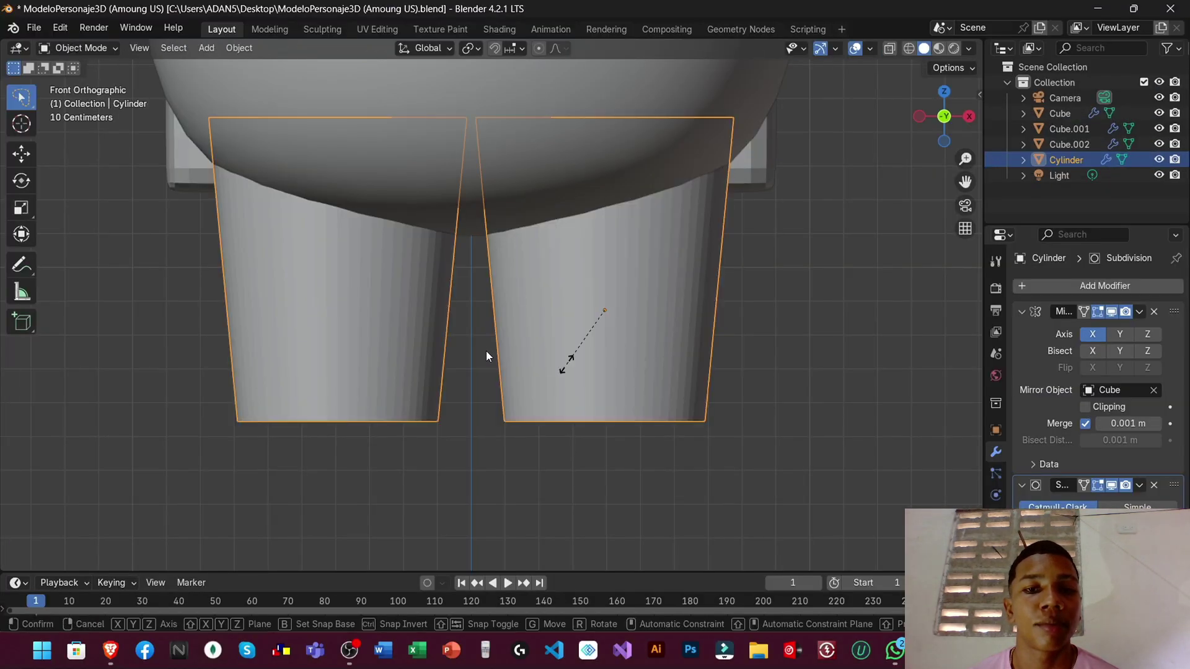
{"action": "key", "text": "Tab"}
{"action": "middle_click_drag", "start_coordinate": [489, 332], "coordinate": [503, 363]}
{"action": "key", "text": "ctrl+s"}
{"action": "key", "text": "a"}
{"action": "key", "text": "KP_1"}
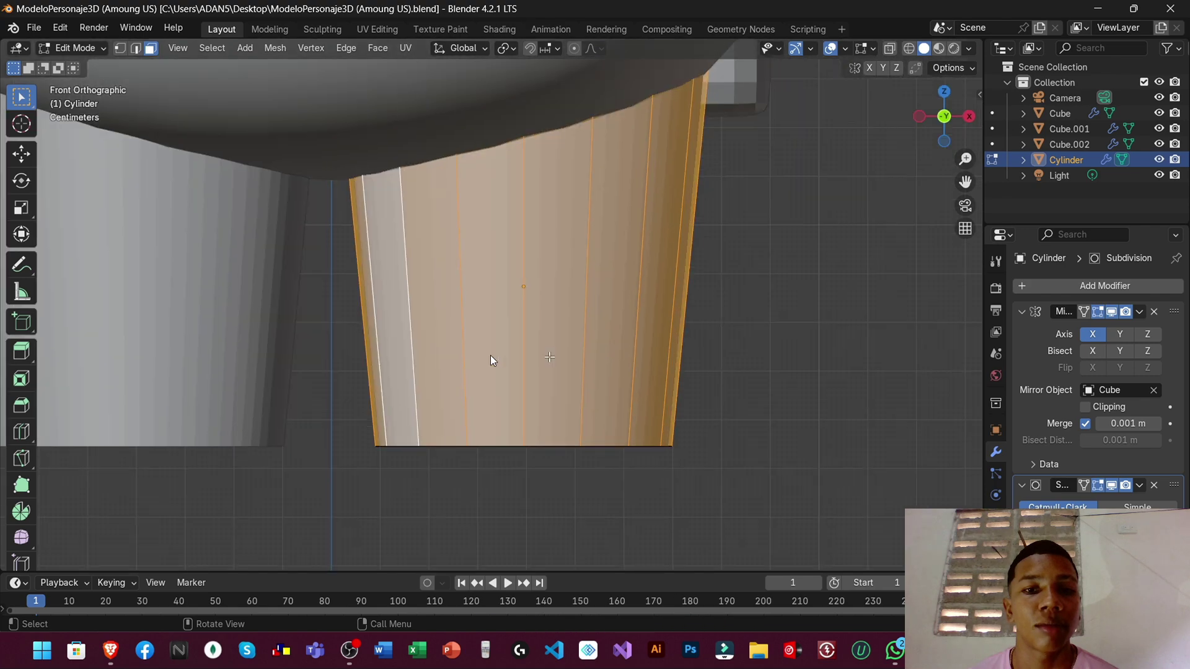
{"action": "key", "text": "alt+a"}
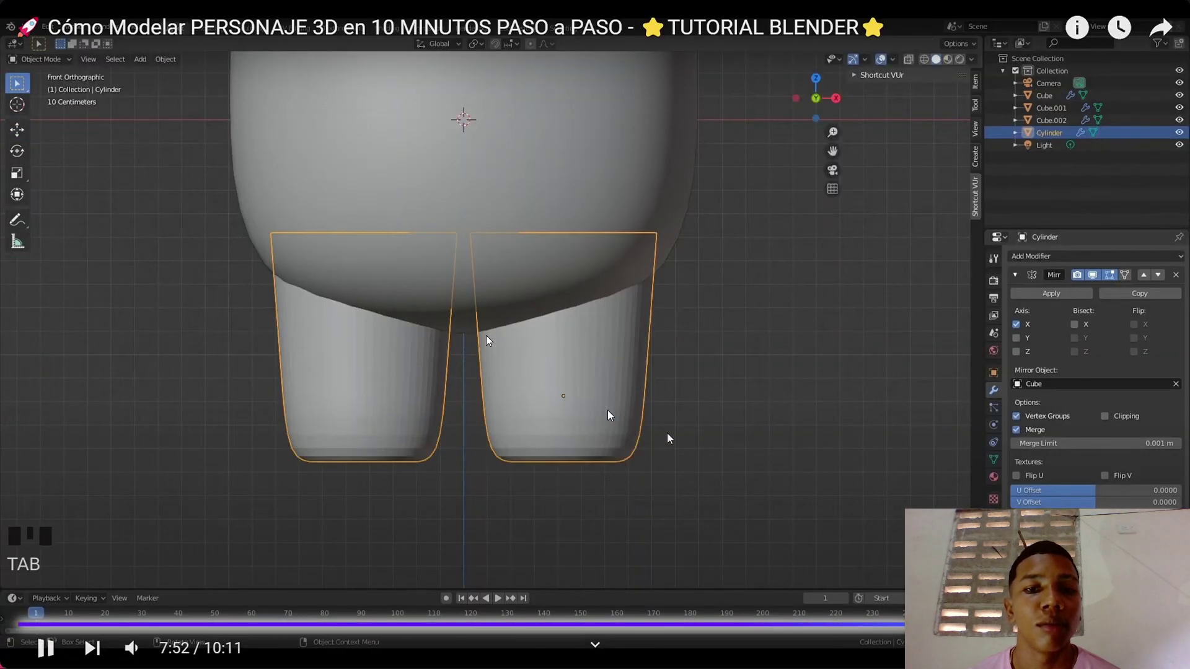
{"action": "key", "text": "ctrl+r"}
{"action": "left_click", "coordinate": [484, 353]}
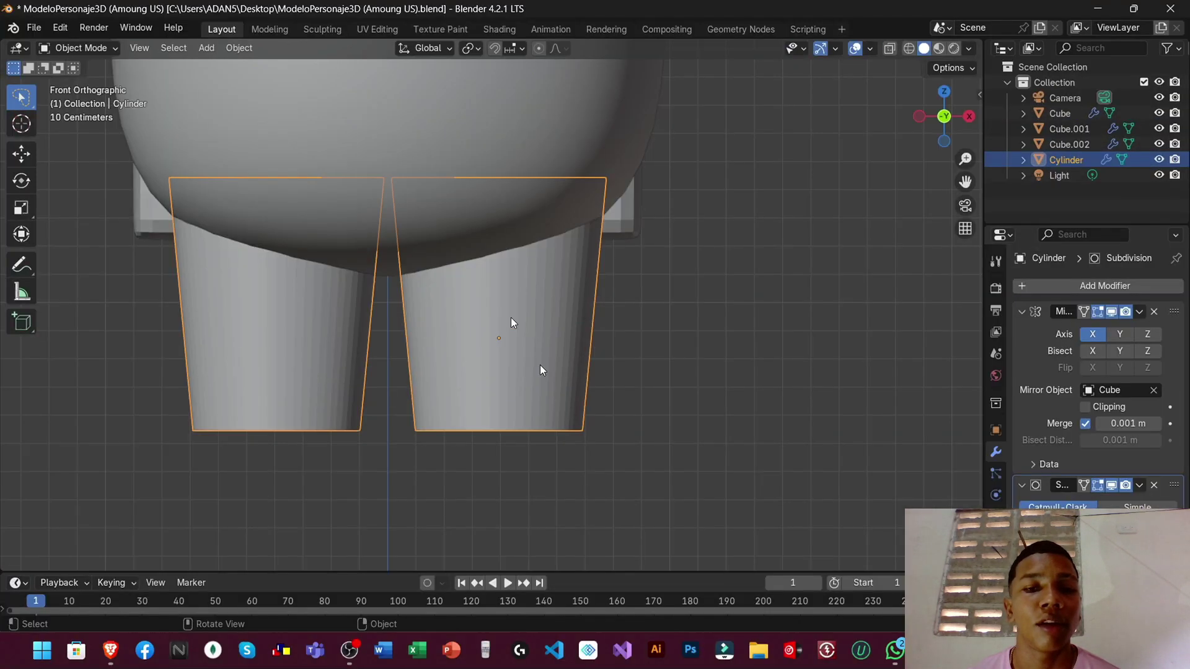
Apply Shade Smooth to the legs and check them against the whole character in front view
{"action": "right_click", "coordinate": [489, 334]}
{"action": "left_click", "coordinate": [489, 335]}
{"action": "scroll", "coordinate": [487, 347], "scroll_direction": "down", "scroll_amount": 5}
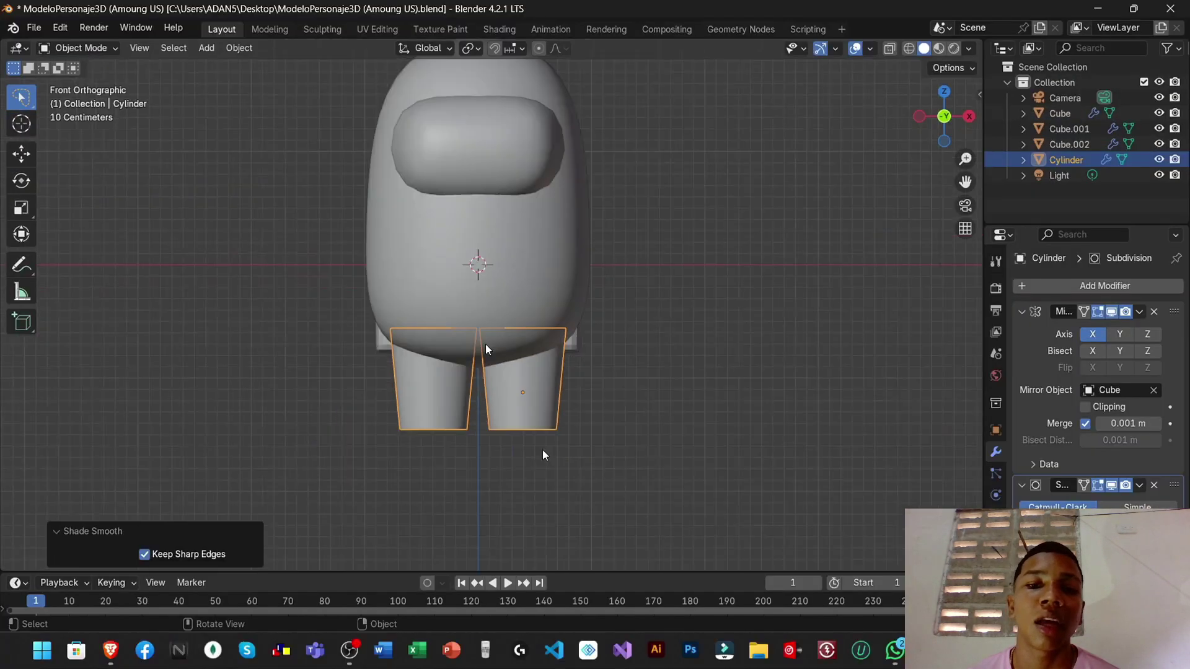
{"action": "key", "text": "alt+a"}
{"action": "scroll", "coordinate": [527, 365], "scroll_direction": "up", "scroll_amount": 5}
{"action": "left_click", "coordinate": [520, 371]}
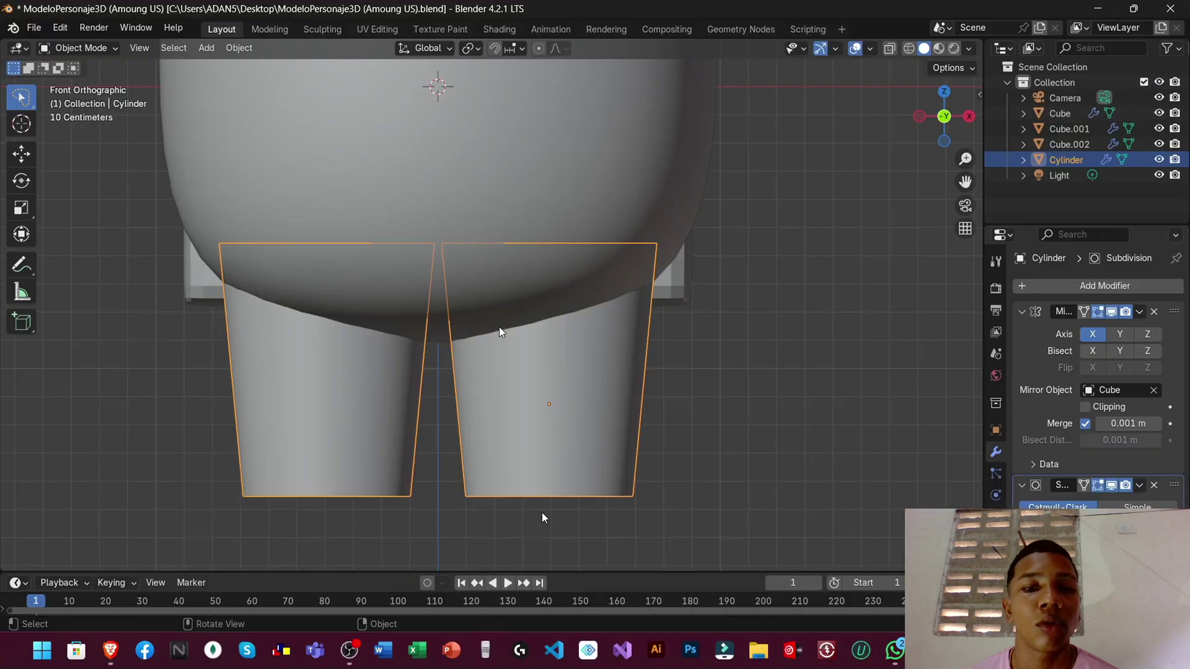
Enter Edit Mode on the legs and select the outer ring and inner faces of the leg's underside
{"action": "key", "text": "Tab"}
{"action": "mouse_move", "coordinate": [500, 326]}
{"action": "middle_mouse_down"}
{"action": "mouse_move", "coordinate": [485, 326]}
{"action": "mouse_move", "coordinate": [513, 339]}
{"action": "middle_mouse_up"}
{"action": "left_click", "coordinate": [567, 351]}
{"action": "left_click", "coordinate": [567, 334], "text": "alt"}
{"action": "left_click", "coordinate": [511, 340], "text": "alt"}
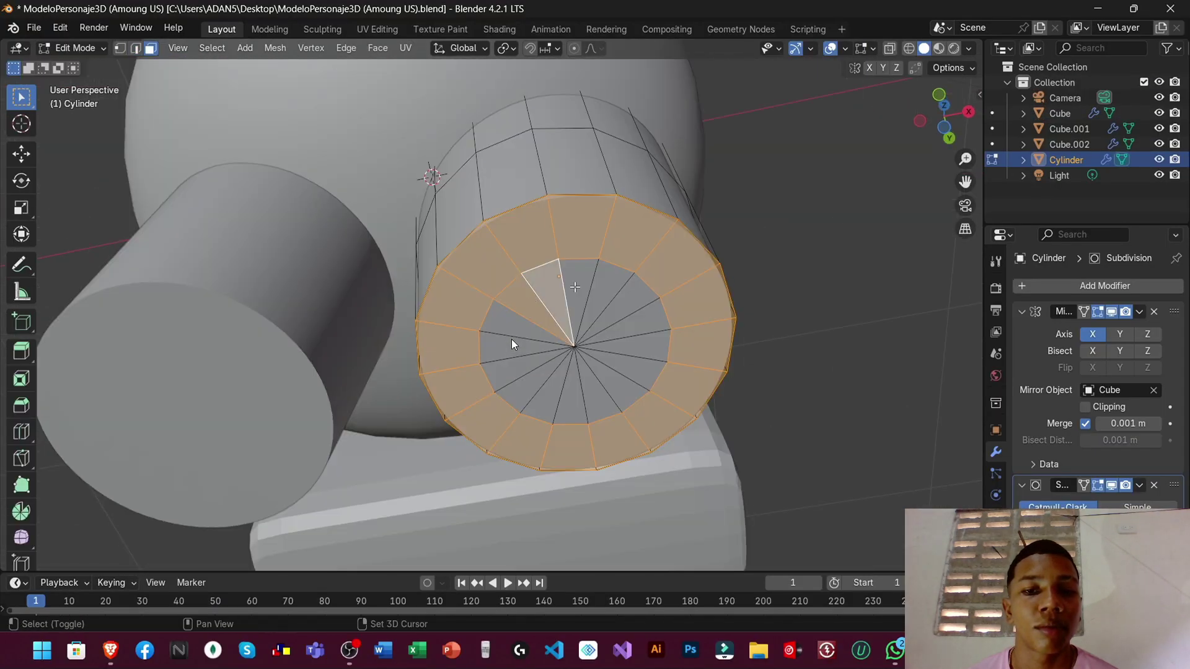
{"action": "left_click", "coordinate": [505, 336], "text": "alt+shift"}
{"action": "scroll", "coordinate": [504, 347], "scroll_direction": "up", "scroll_amount": 2}
{"action": "scroll", "coordinate": [504, 347], "scroll_direction": "down", "scroll_amount": 4}
Return to Object Mode, set the visor's subdivision to level 3 and inspect the whole character from the side
{"action": "key", "text": "Tab"}
{"action": "key", "text": "KP_1"}
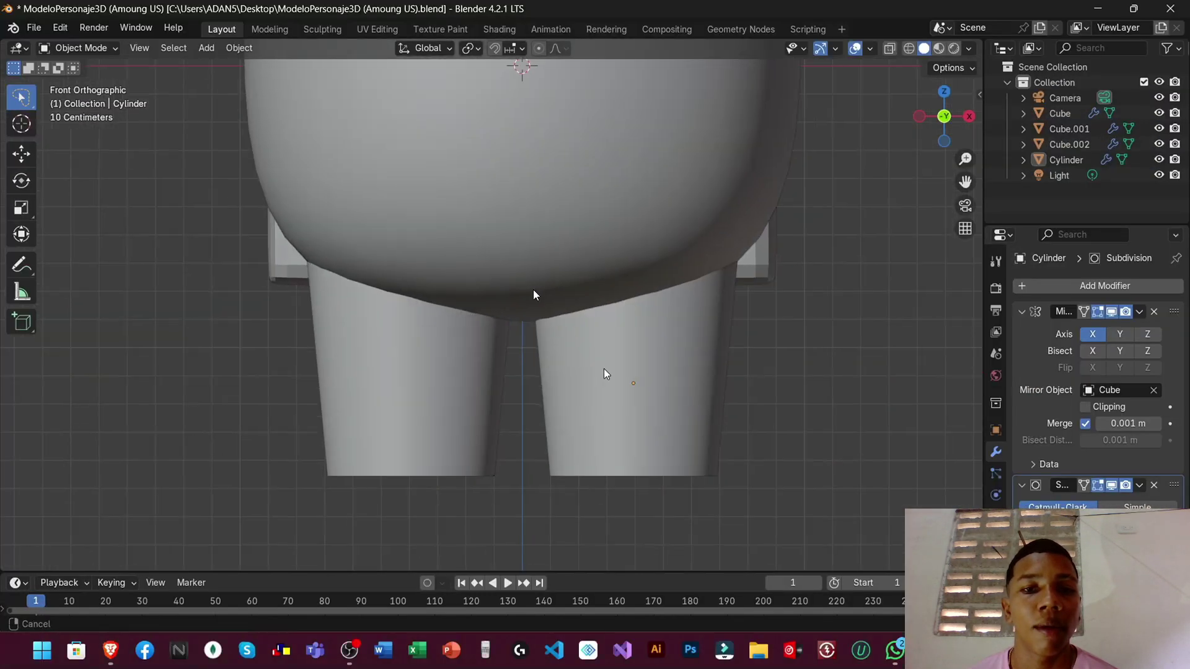
{"action": "key", "text": "Tab"}
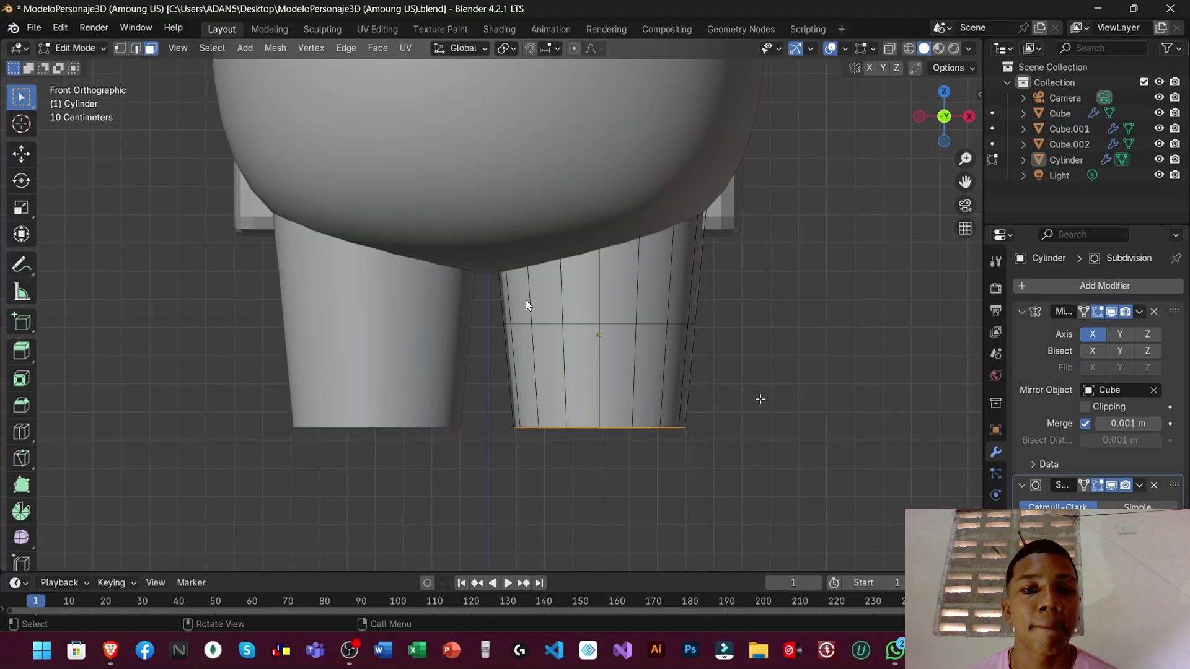
{"action": "key", "text": "Tab"}
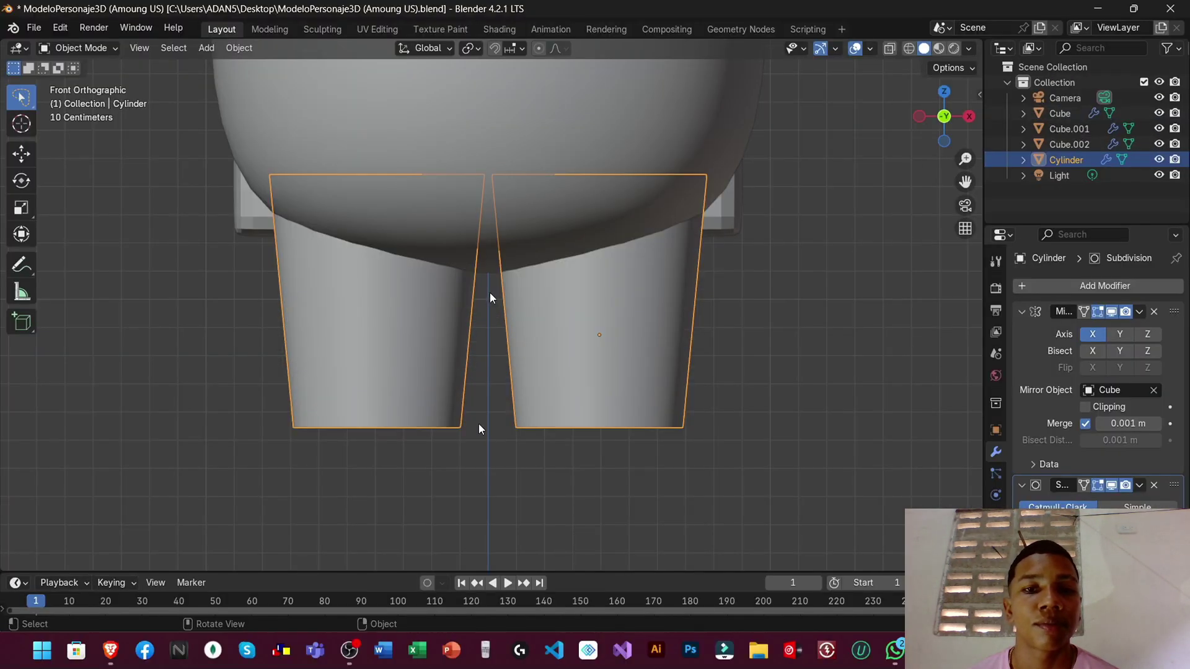
{"action": "key", "text": "ctrl+1"}
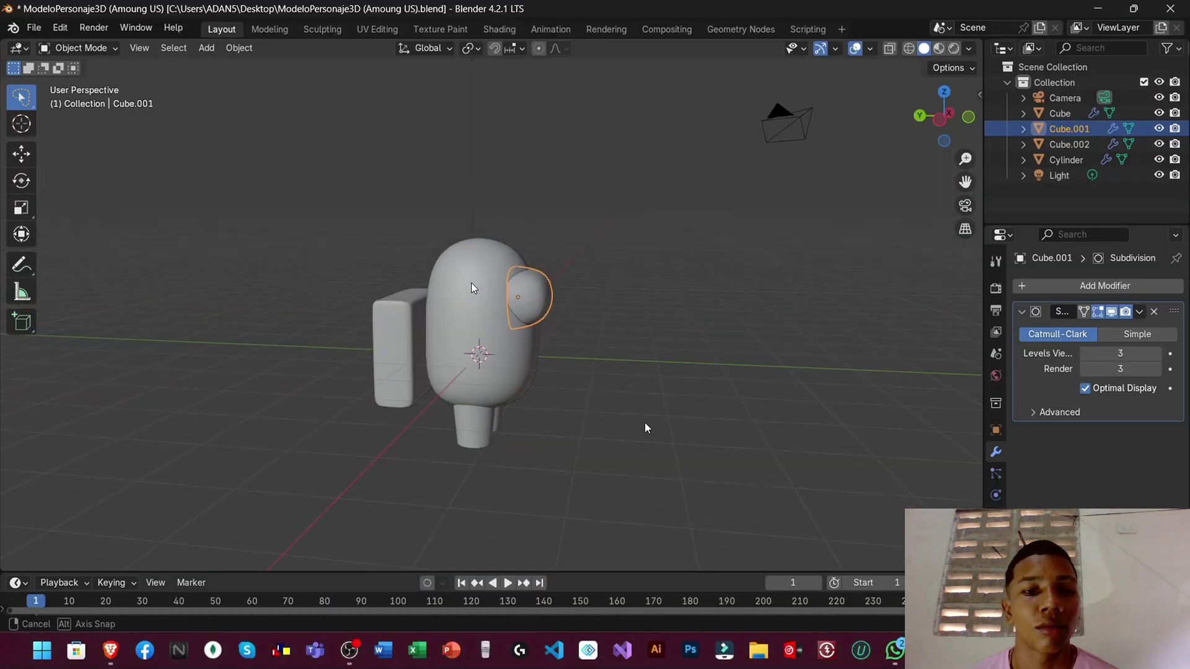
{"action": "middle_click_drag", "start_coordinate": [471, 283], "coordinate": [484, 304]}
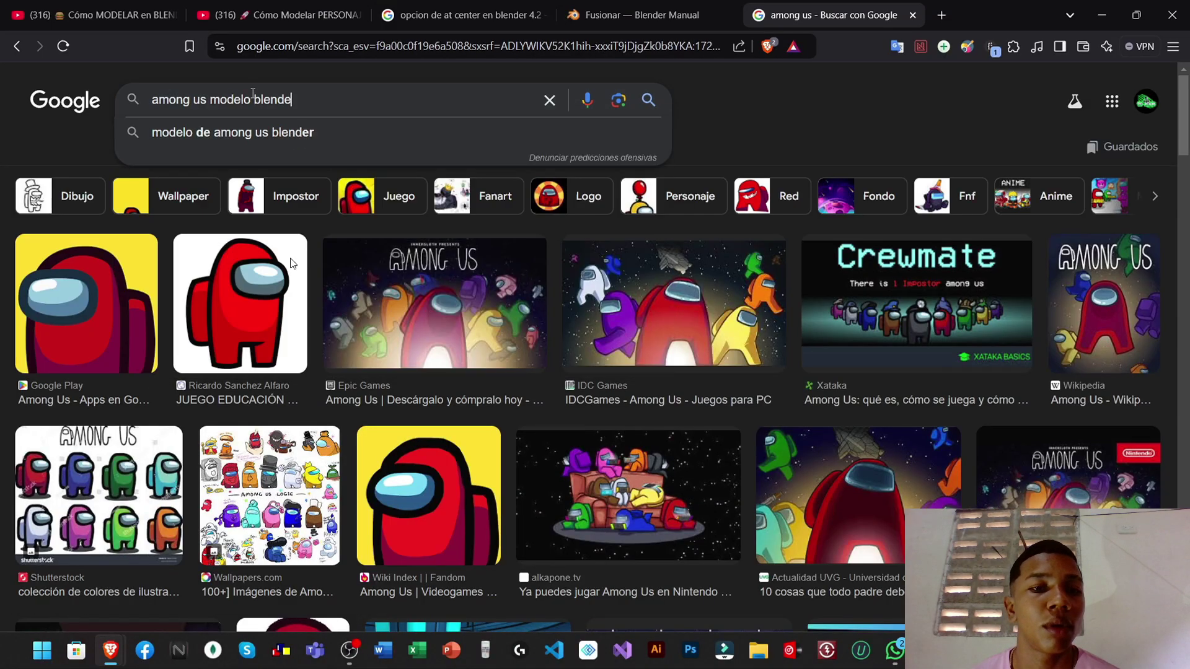
Search images for "among us modelo blender" and browse them for color references
{"action": "left_click", "coordinate": [619, 366]}
{"action": "scroll", "coordinate": [576, 298], "scroll_direction": "down", "scroll_amount": 3}
Color the body material cuerpo and the leg material piernas red, and set the visor material cristal to cyan 28F0F4
{"action": "left_click", "coordinate": [567, 258]}
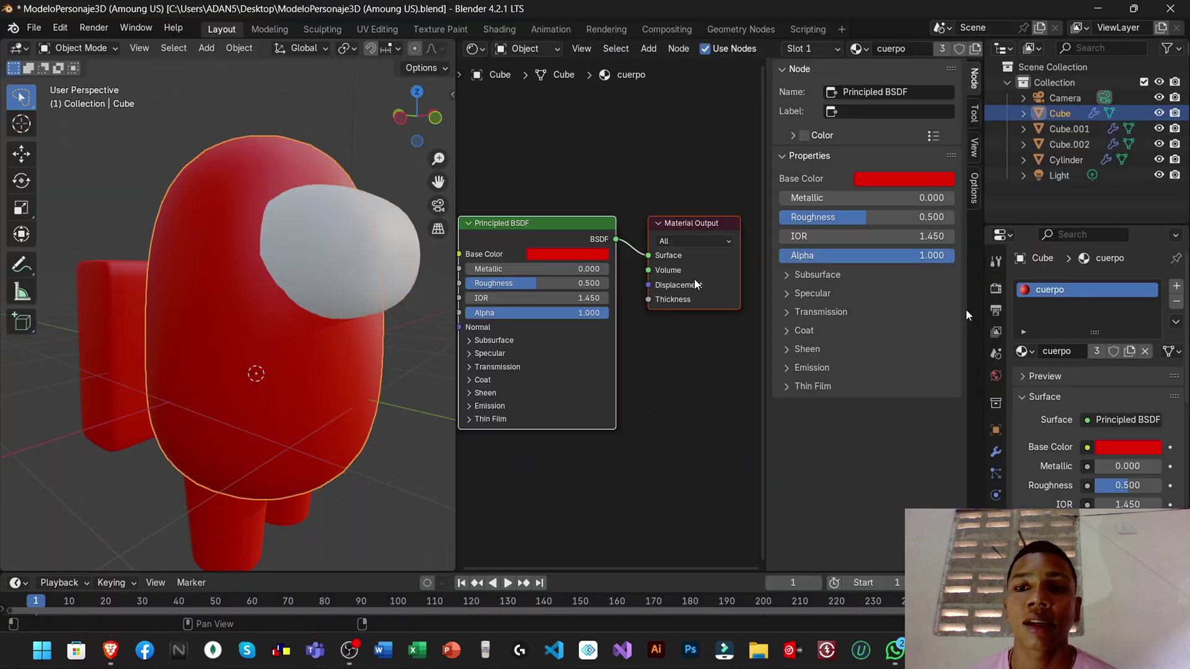
{"action": "left_click", "coordinate": [567, 254]}
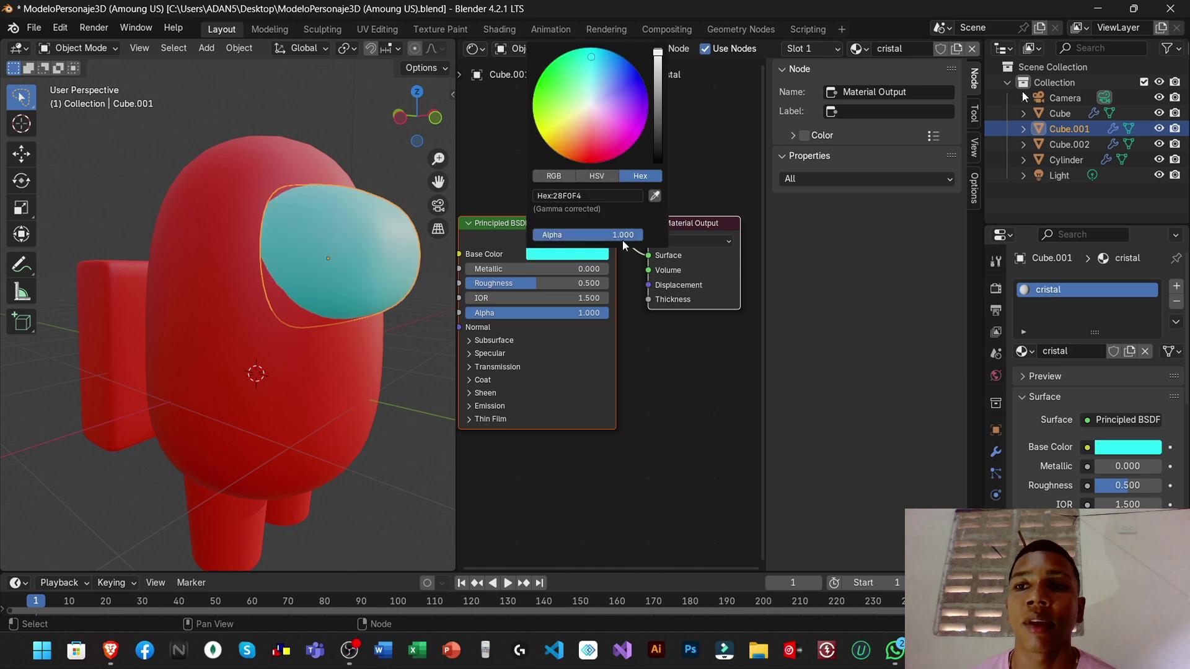
{"action": "left_click", "coordinate": [1069, 144]}
{"action": "left_click", "coordinate": [1066, 160]}
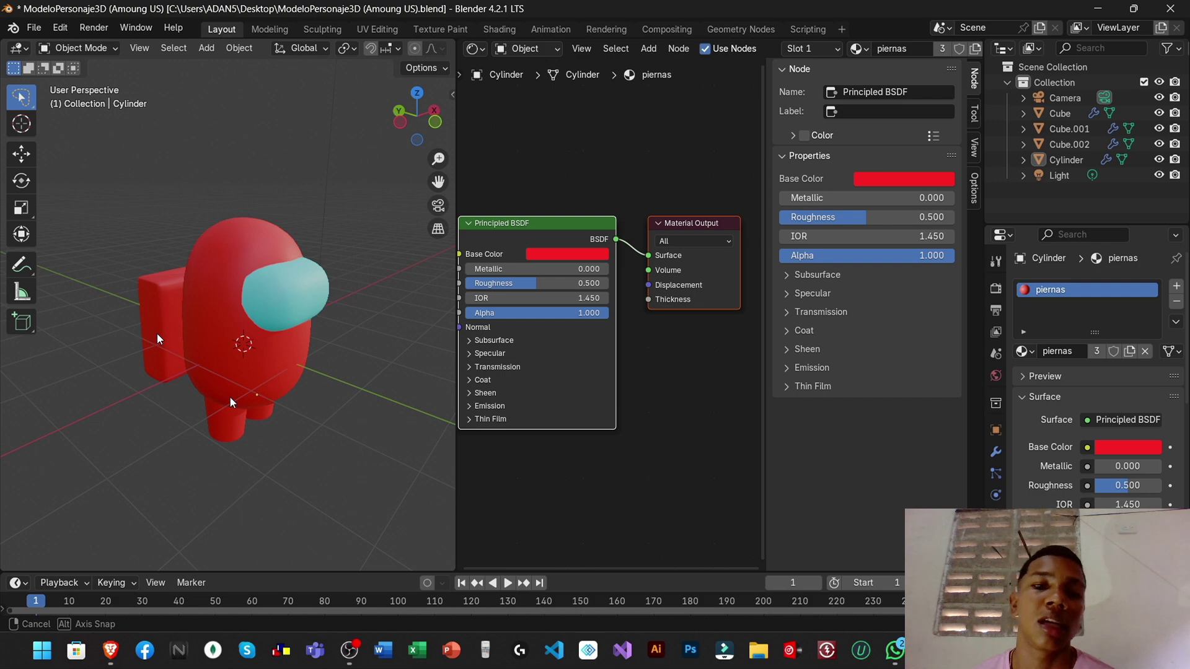
{"action": "middle_click_drag", "start_coordinate": [231, 401], "coordinate": [255, 367]}
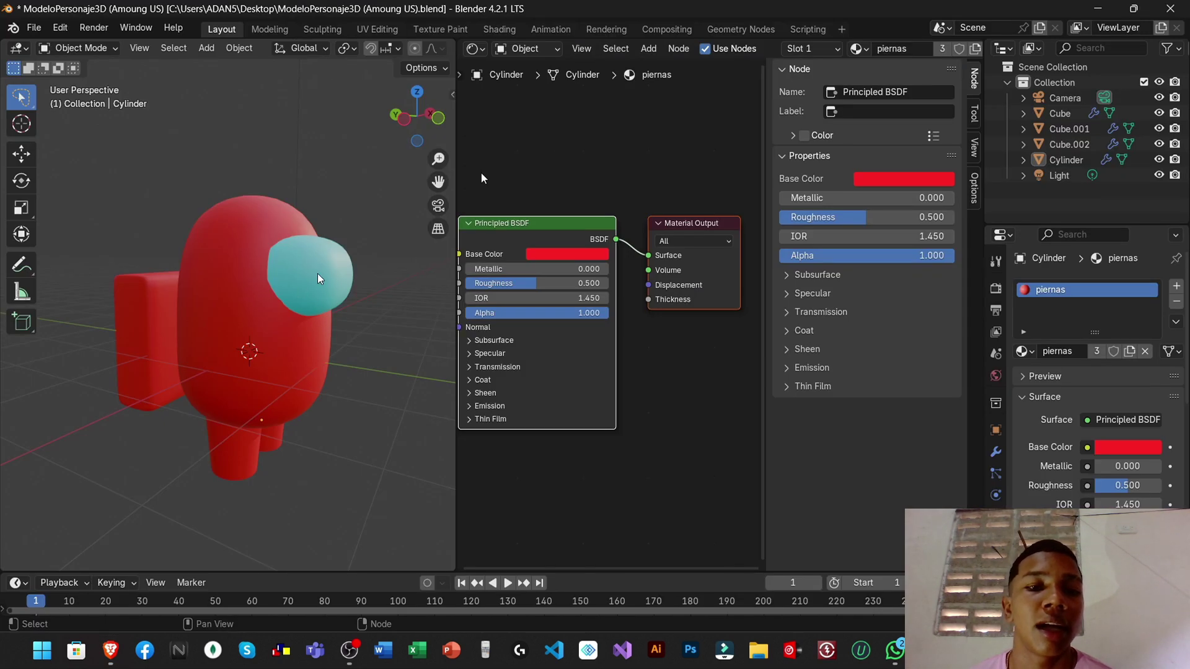
Switch to the browser and examine the tutorial's finished render and other Among Us reference models
{"action": "key", "text": "alt+Tab"}
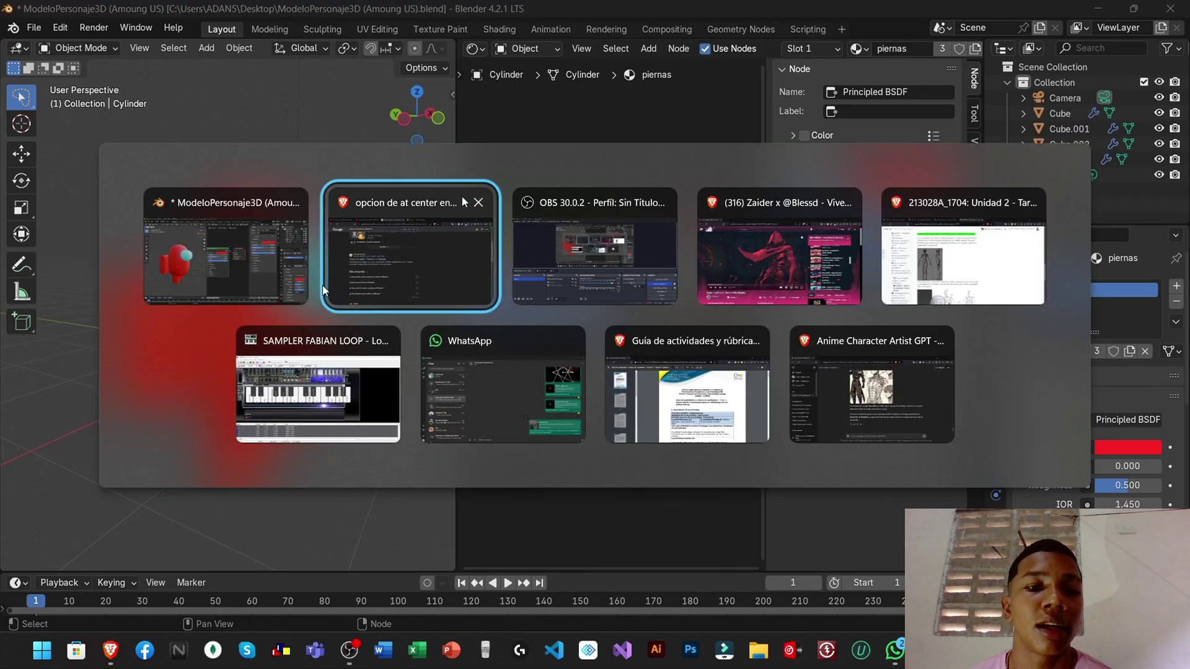
{"action": "scroll", "coordinate": [304, 277], "scroll_direction": "down", "scroll_amount": 5}
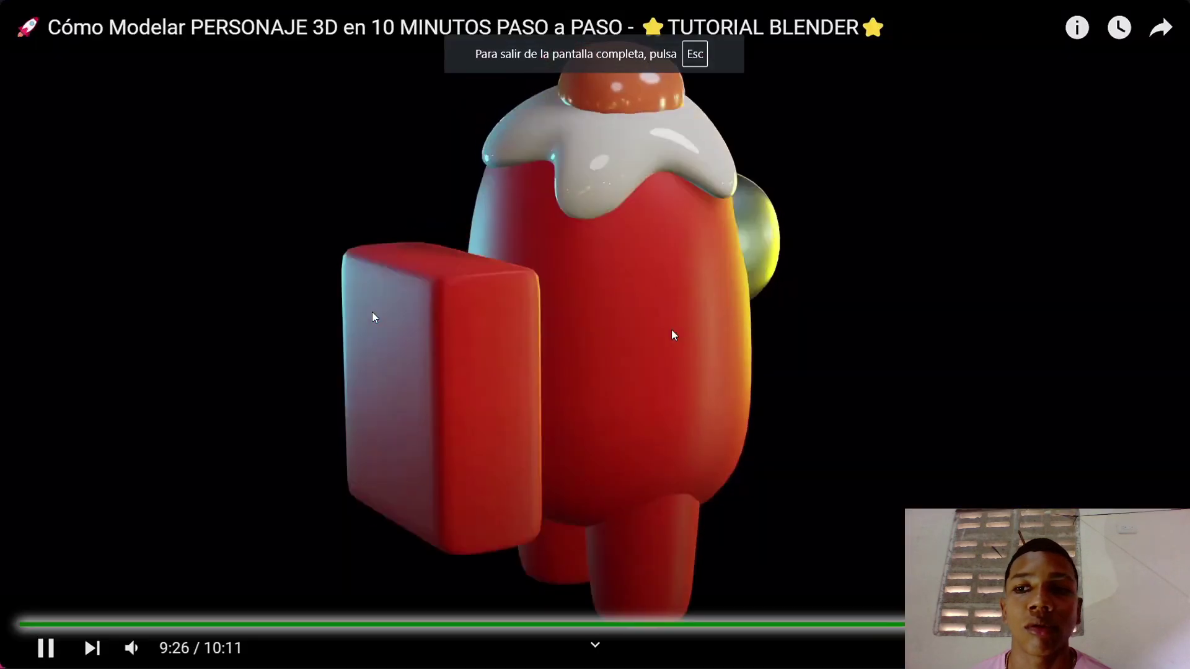
{"action": "key", "text": "Left"}
{"action": "key", "text": "Left"}
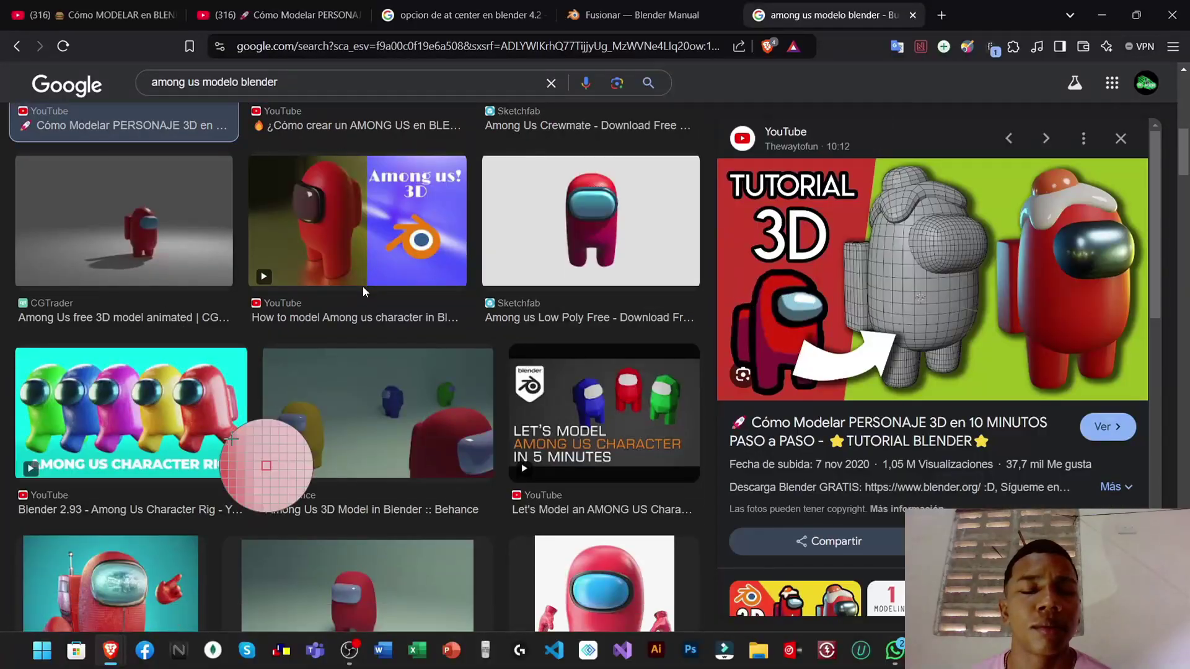
{"action": "scroll", "coordinate": [363, 286], "scroll_direction": "down", "scroll_amount": 5}
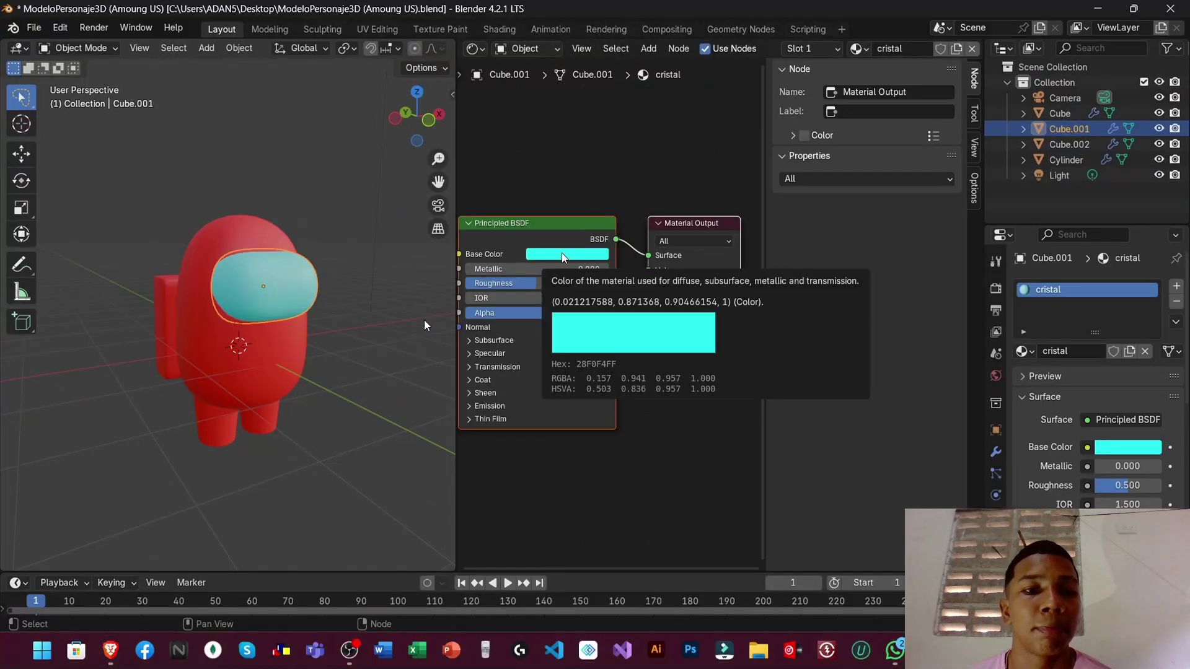
Save the file and run a test render of the colored character
{"action": "key", "text": "ctrl+s"}
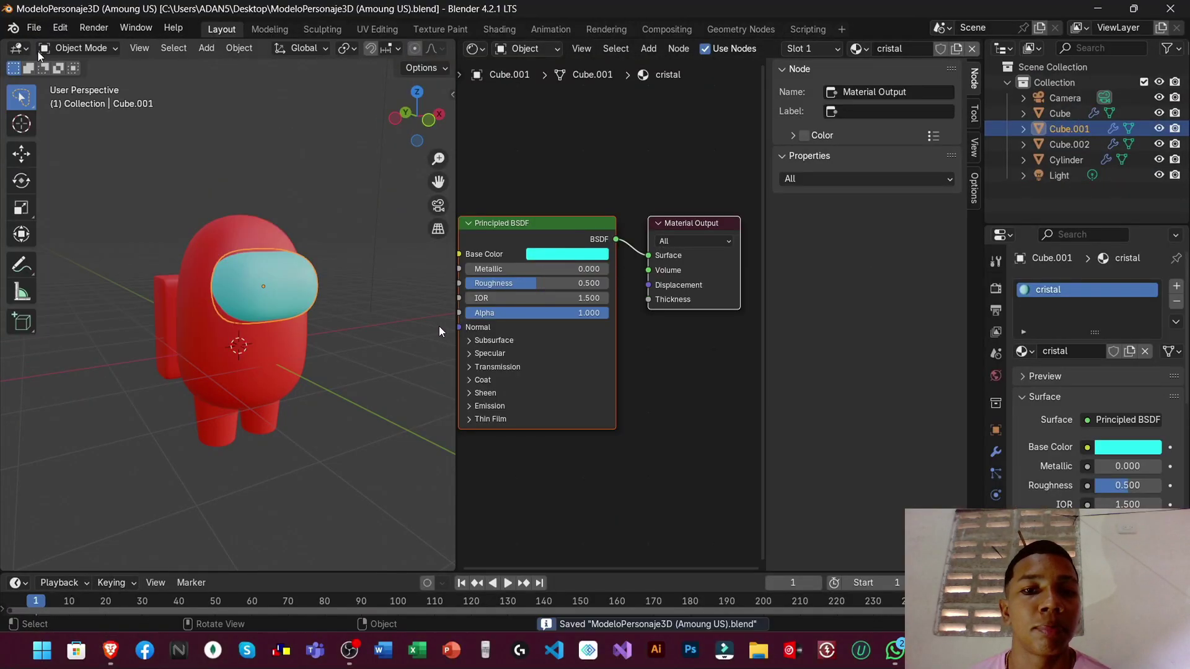
{"action": "key", "text": "F12"}
{"action": "key", "text": "alt+Tab"}
{"action": "left_click", "coordinate": [1173, 13]}
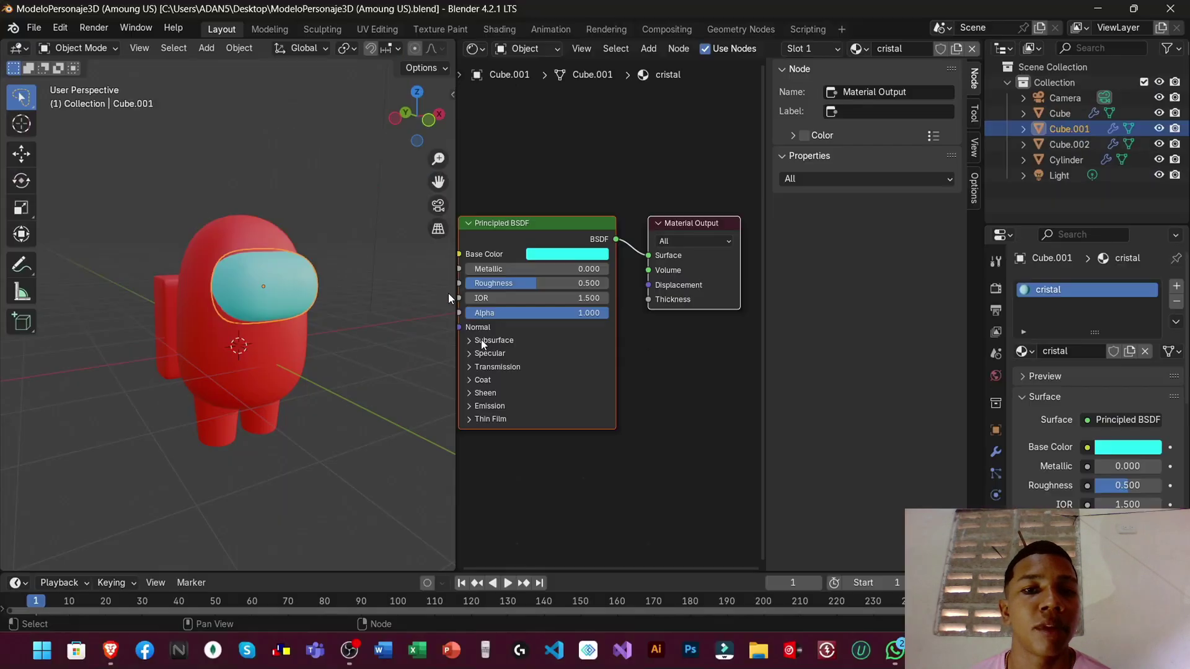
Raise the Metallic value of the visor's cristal material
{"action": "left_click_drag", "start_coordinate": [536, 269], "coordinate": [609, 268]}
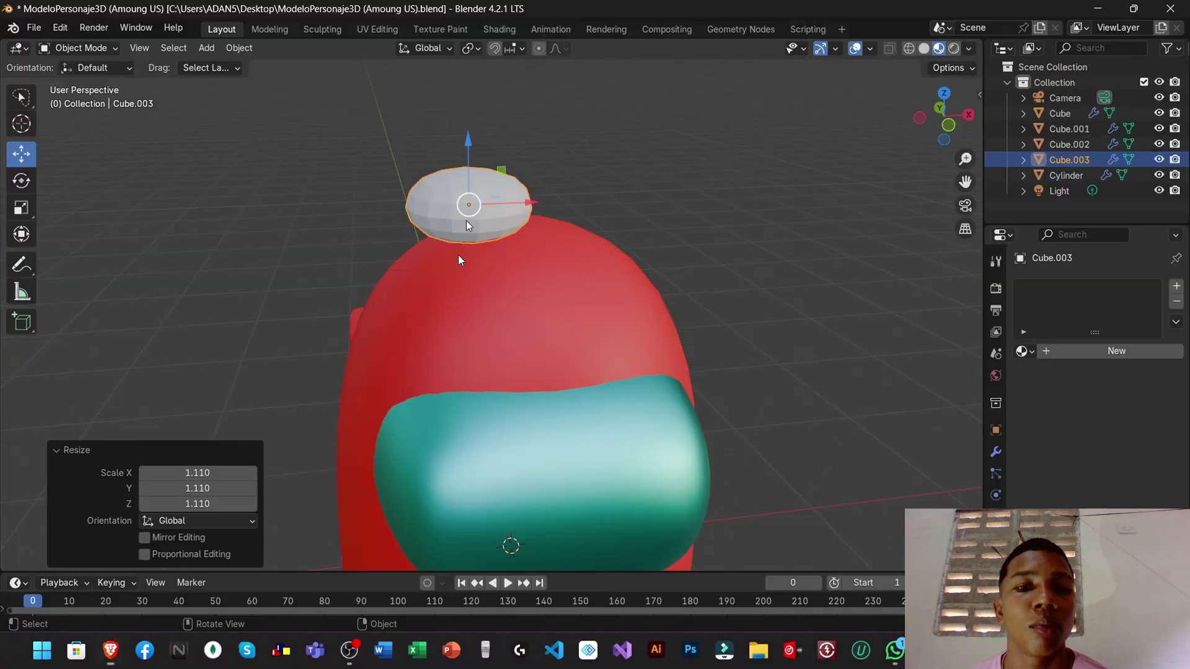
Tilt the rounded cube on the head about -14.5° around Y, scale it to about 0.95 and flatten it along Z
{"action": "key", "text": "r"}
{"action": "key", "text": "y"}
{"action": "left_click", "coordinate": [464, 254]}
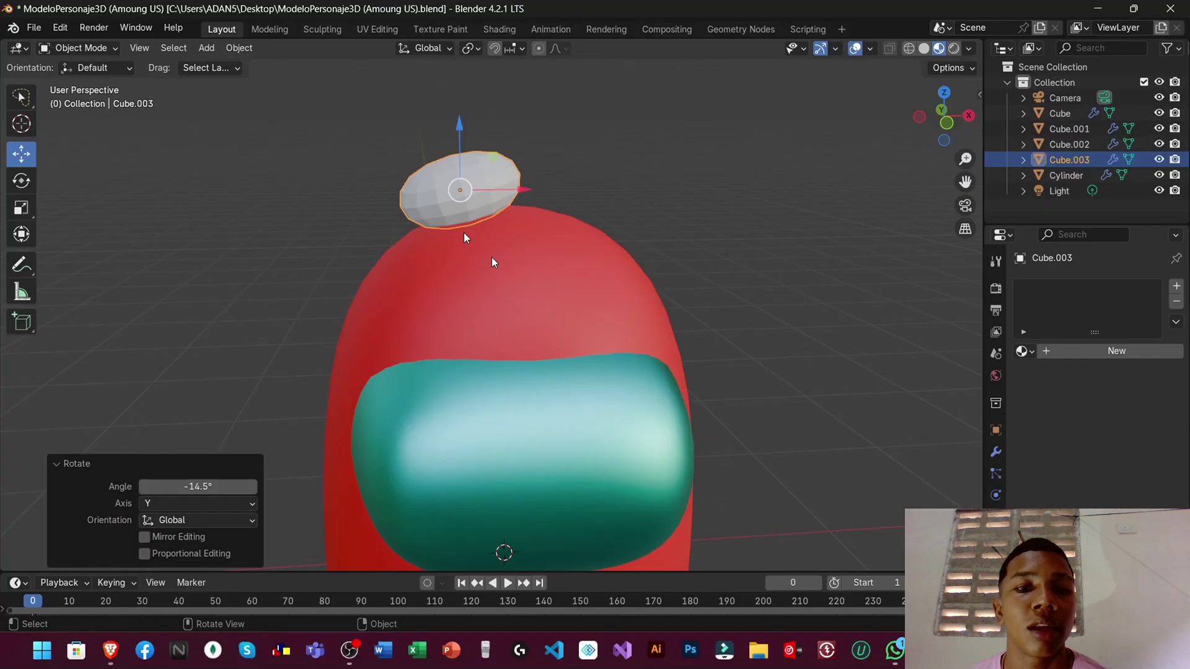
{"action": "key", "text": "s"}
{"action": "left_click", "coordinate": [458, 226]}
{"action": "key", "text": "s"}
{"action": "key", "text": "z"}
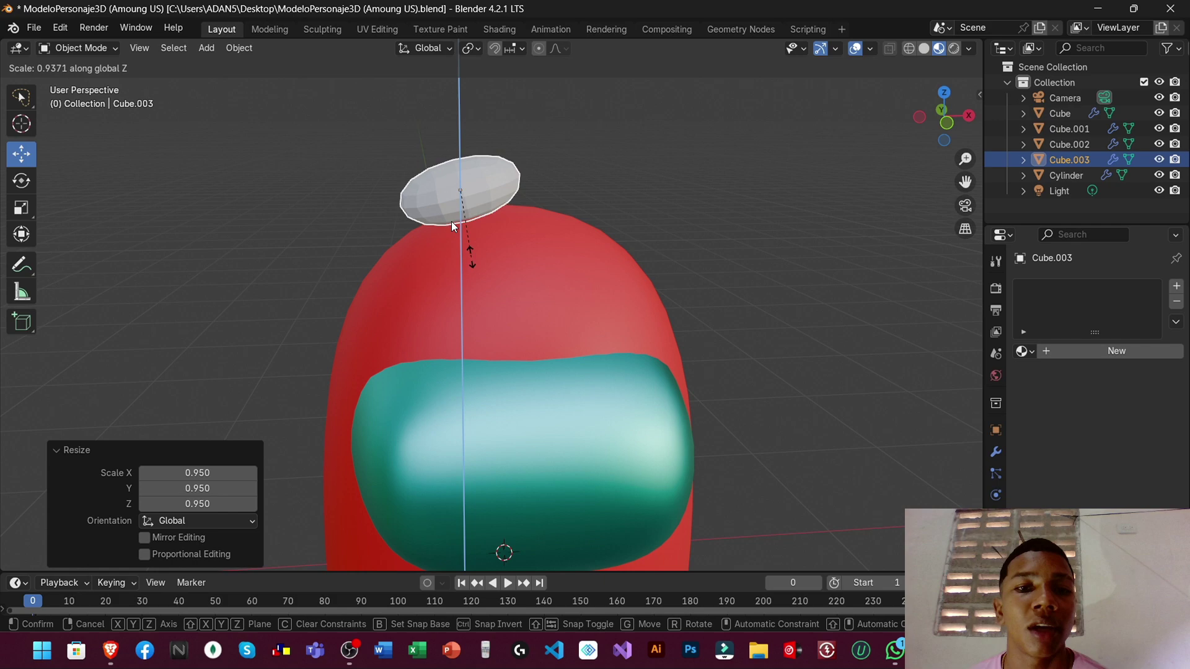
{"action": "key", "text": "alt+Tab"}
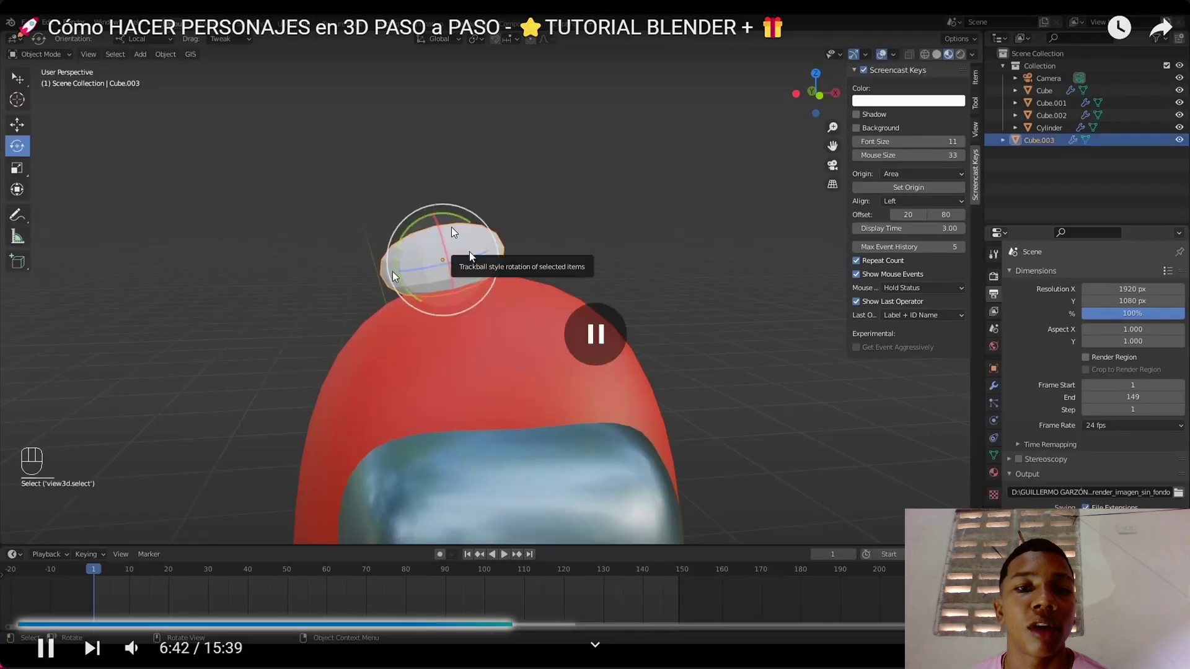
{"action": "key", "text": "alt+Tab"}
{"action": "key", "text": "alt+Tab"}
{"action": "left_click", "coordinate": [450, 234]}
Add a single loop cut to the mesh of the tilted rounded cube on the head, checking the tutorial for its placement
{"action": "key", "text": "Tab"}
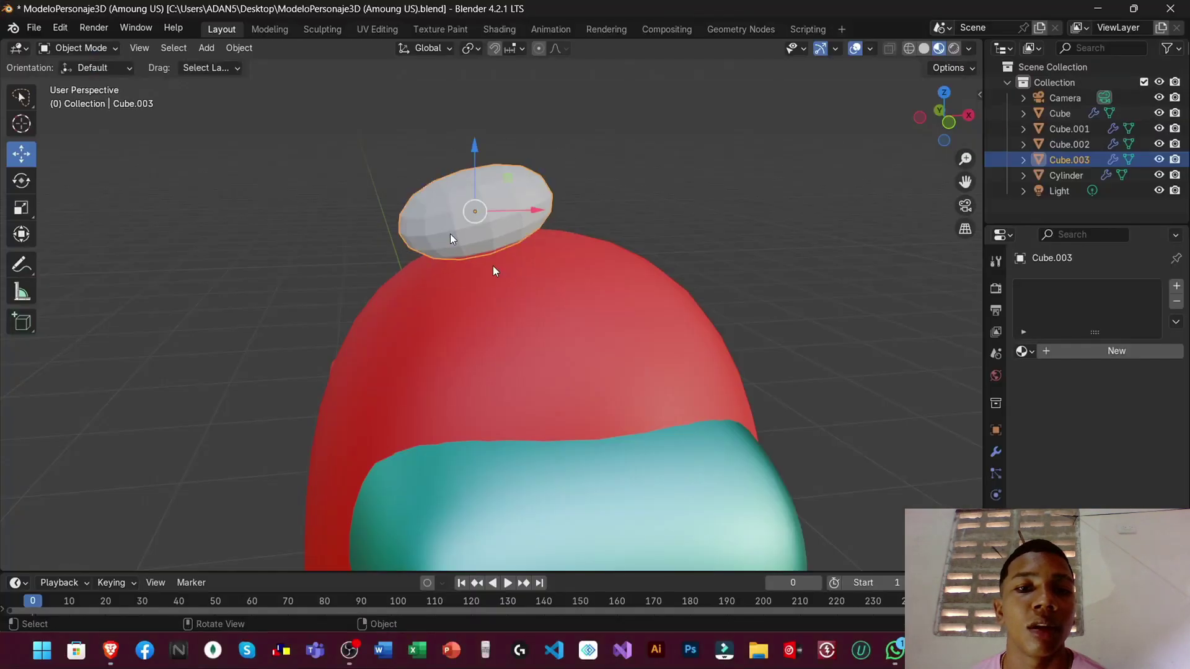
{"action": "key", "text": "Tab"}
{"action": "key", "text": "alt+Tab"}
{"action": "key", "text": "alt+Tab"}
{"action": "key", "text": "ctrl+r"}
{"action": "left_click", "coordinate": [446, 236]}
{"action": "left_click", "coordinate": [447, 226]}
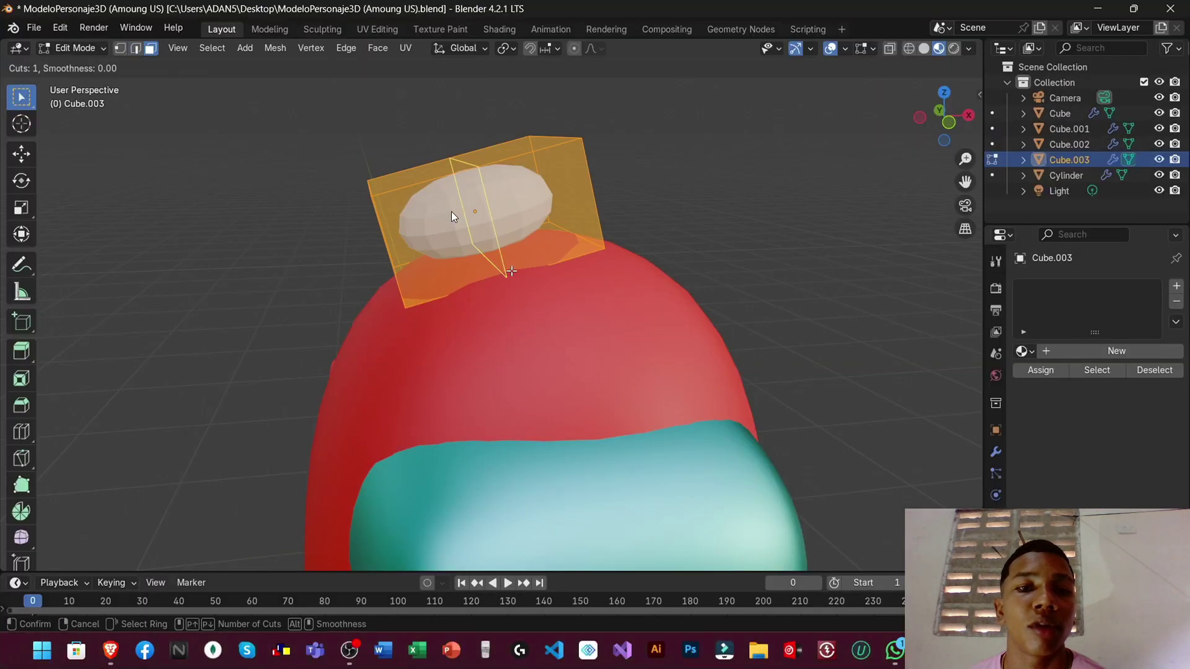
{"action": "key", "text": "alt+Tab"}
{"action": "key", "text": "alt+Tab"}
{"action": "key", "text": "alt+Tab"}
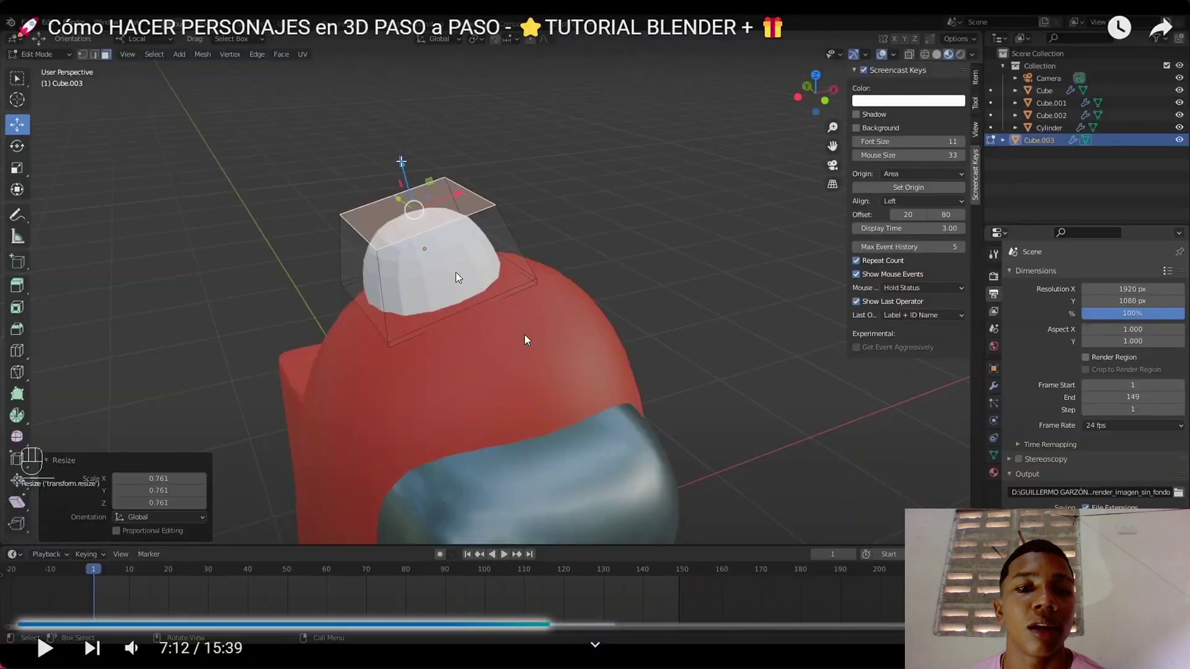
Scale the top face of the rounded cube to about 0.775 to form a dome
{"action": "key", "text": "alt+Tab"}
{"action": "key", "text": "s"}
{"action": "left_click", "coordinate": [464, 286]}
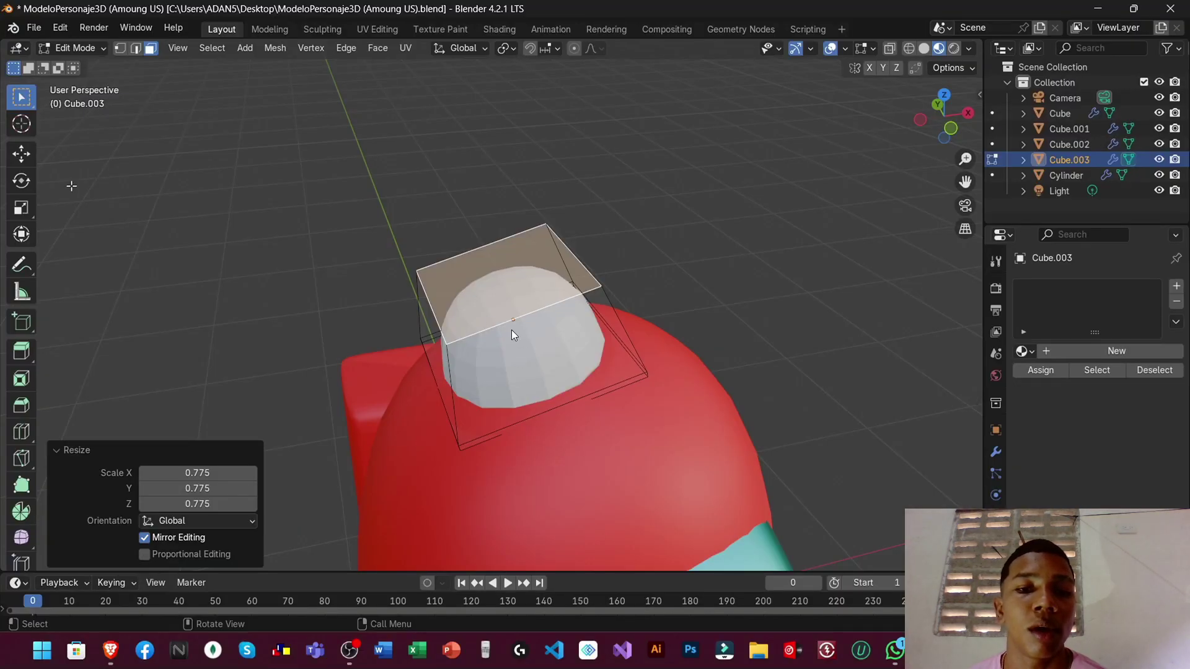
{"action": "scroll", "coordinate": [512, 335], "scroll_direction": "down", "scroll_amount": 3}
{"action": "middle_click_drag", "start_coordinate": [500, 280], "coordinate": [481, 272]}
{"action": "key", "text": "alt+Tab"}
{"action": "key", "text": "alt+Tab"}
Return to Object Mode, shade the dome smooth and compare it with the tutorial
{"action": "key", "text": "Tab"}
{"action": "right_click", "coordinate": [462, 254]}
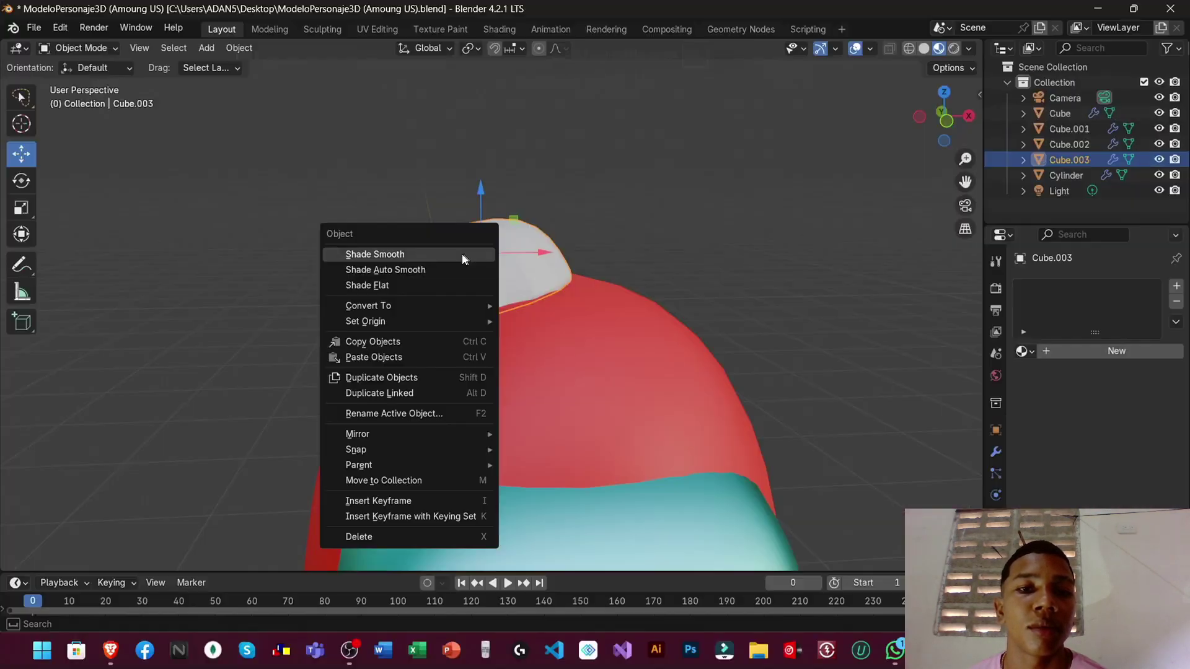
{"action": "left_click", "coordinate": [462, 255]}
{"action": "key", "text": "alt+Tab"}
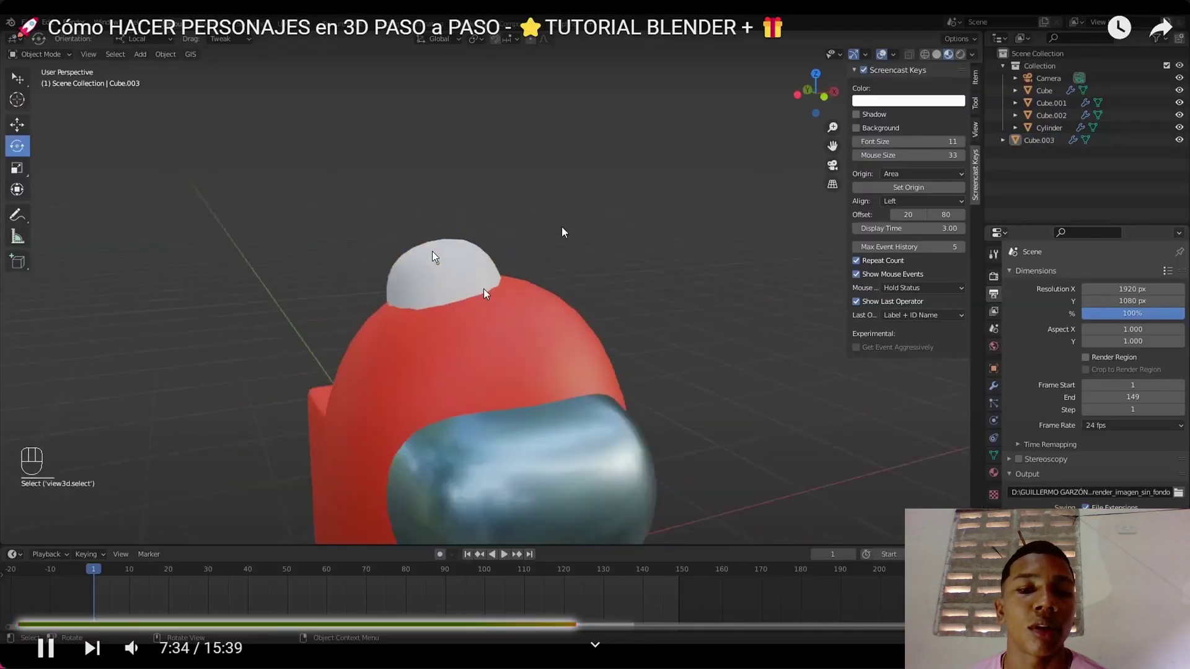
Add a 2 m cube and raise it along Z to the character's head
{"action": "key", "text": "alt+Tab"}
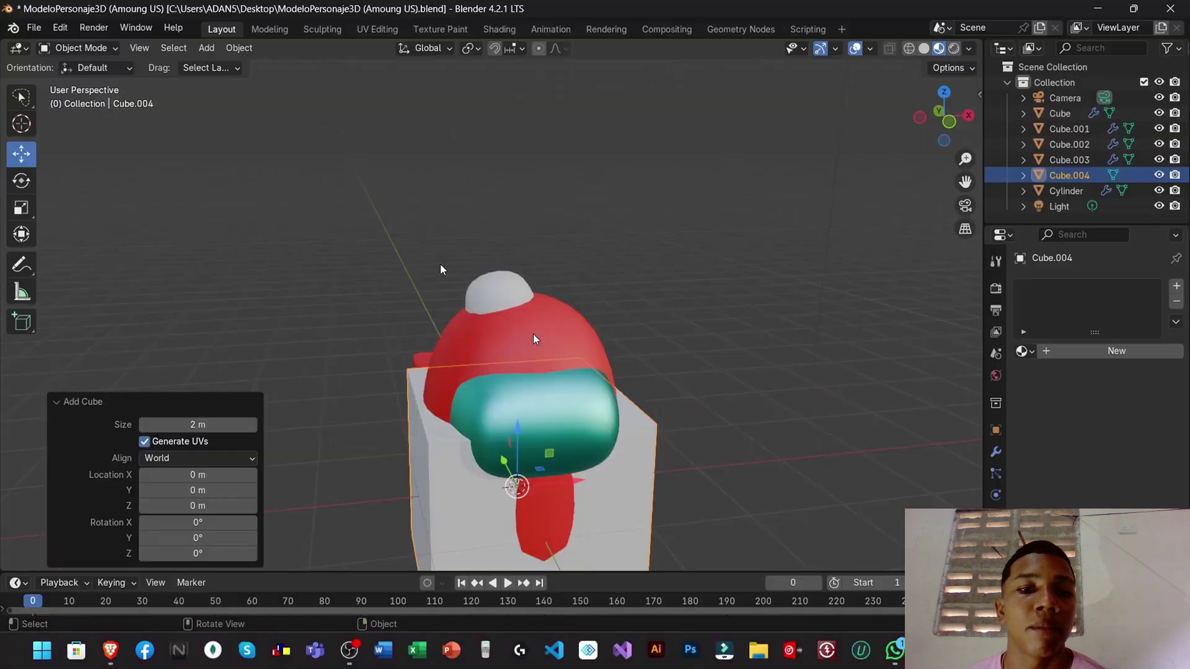
{"action": "middle_click_drag", "start_coordinate": [442, 266], "coordinate": [466, 267]}
{"action": "key", "text": "g"}
{"action": "key", "text": "z"}
{"action": "left_click", "coordinate": [466, 267]}
{"action": "key", "text": "alt+Tab"}
{"action": "key", "text": "alt+Tab"}
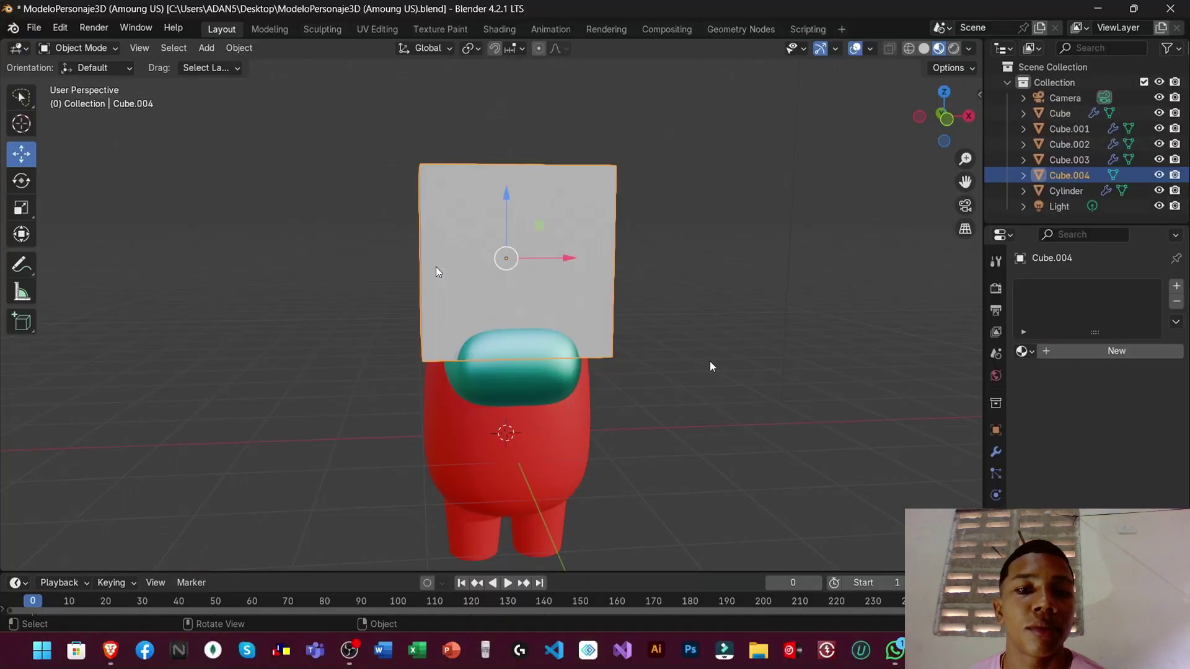
Scale the new cube on the head to about 0.753 and shrink it further to suit the dome
{"action": "key", "text": "s"}
{"action": "left_click", "coordinate": [434, 268]}
{"action": "key", "text": "alt+Tab"}
{"action": "key", "text": "alt+Tab"}
{"action": "middle_click_drag", "start_coordinate": [435, 278], "coordinate": [434, 279]}
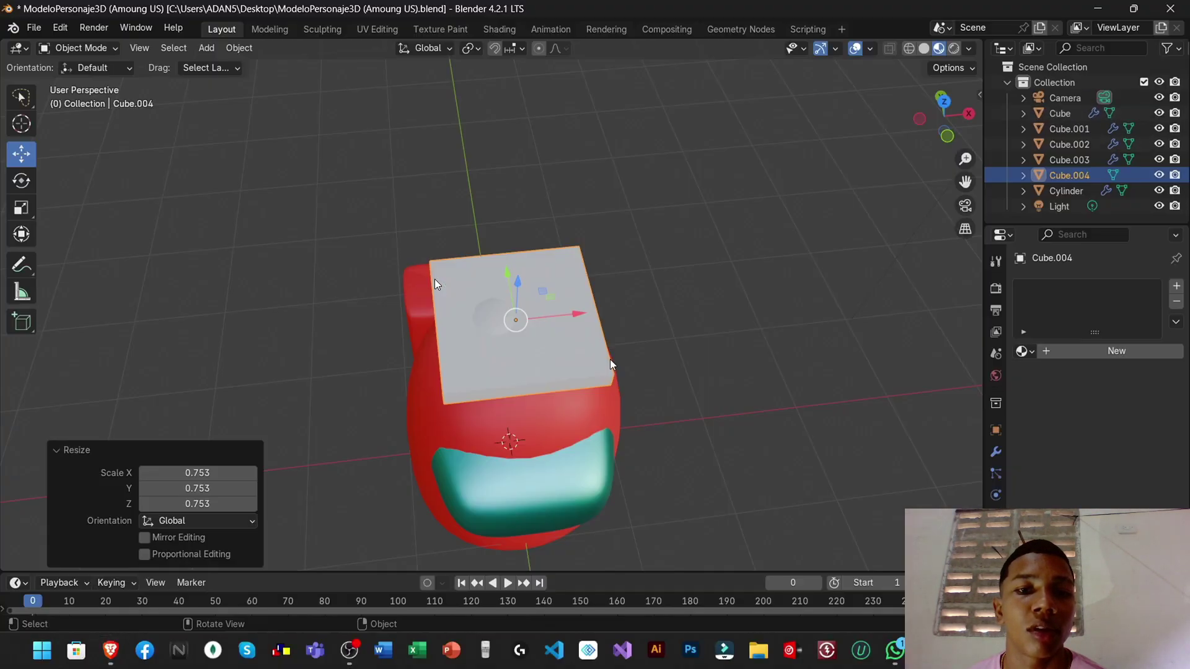
{"action": "key", "text": "s"}
{"action": "left_click", "coordinate": [433, 278]}
{"action": "key", "text": "alt+Tab"}
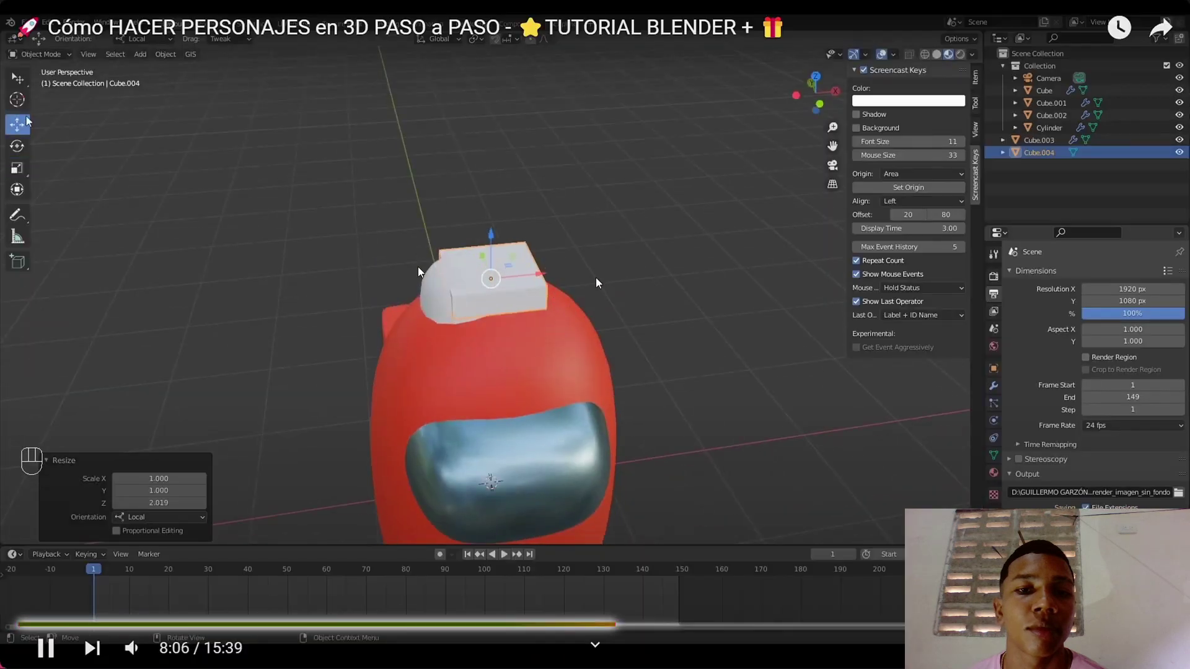
Rotate the flat block under the dome around the Y axis to follow the slope of the head
{"action": "key", "text": "alt+Tab"}
{"action": "key", "text": "alt+Tab"}
{"action": "key", "text": "alt+Tab"}
{"action": "middle_click_drag", "start_coordinate": [397, 255], "coordinate": [490, 295]}
{"action": "key", "text": "shift+space"}
{"action": "key", "text": "r"}
{"action": "key", "text": "r"}
{"action": "key", "text": "y"}
{"action": "left_click", "coordinate": [468, 267]}
Move the flat block about -0.067 m along X beneath the dome
{"action": "key", "text": "alt+Tab"}
{"action": "key", "text": "alt+Tab"}
{"action": "key", "text": "shift+space"}
{"action": "key", "text": "g"}
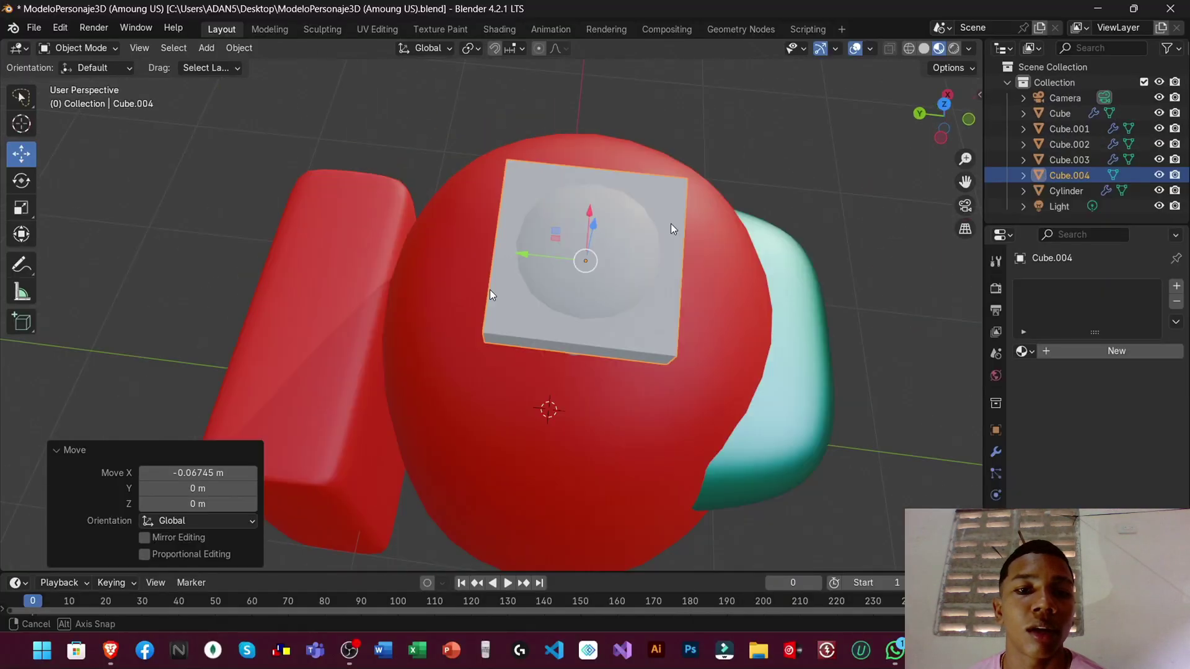
Examine how the tutorial positions the dome and flat block on the head and continues shaping the hat
{"action": "key", "text": "alt+Tab"}
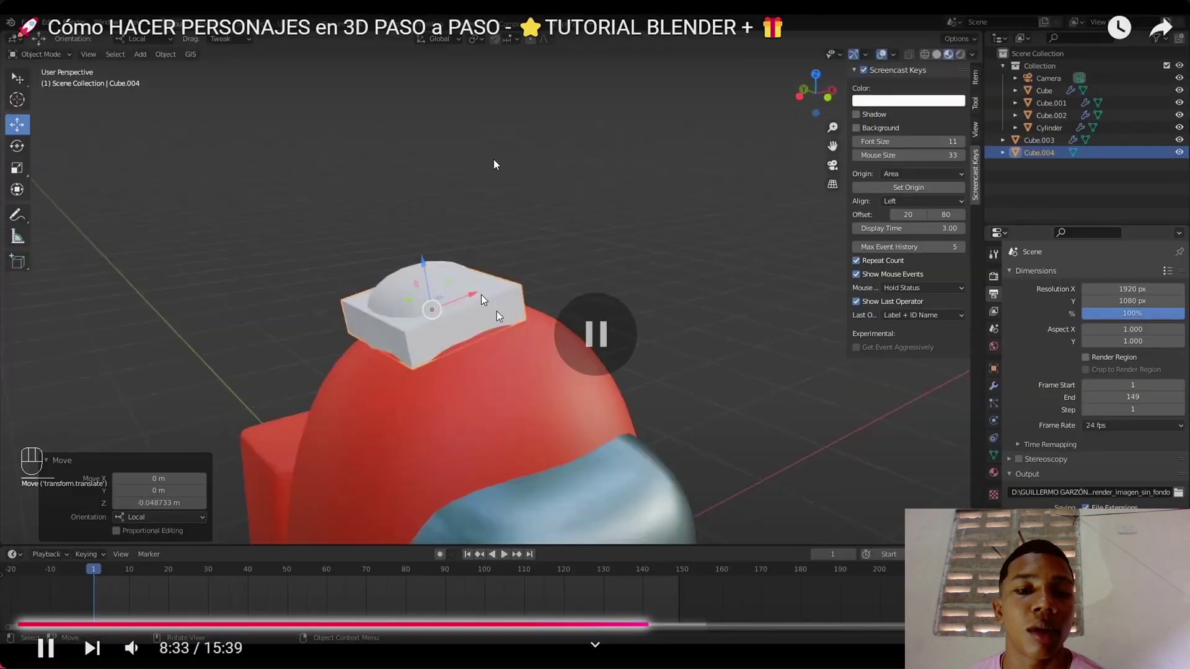
{"action": "key", "text": "alt+Tab"}
{"action": "key", "text": "alt+Tab"}
{"action": "key", "text": "Left"}
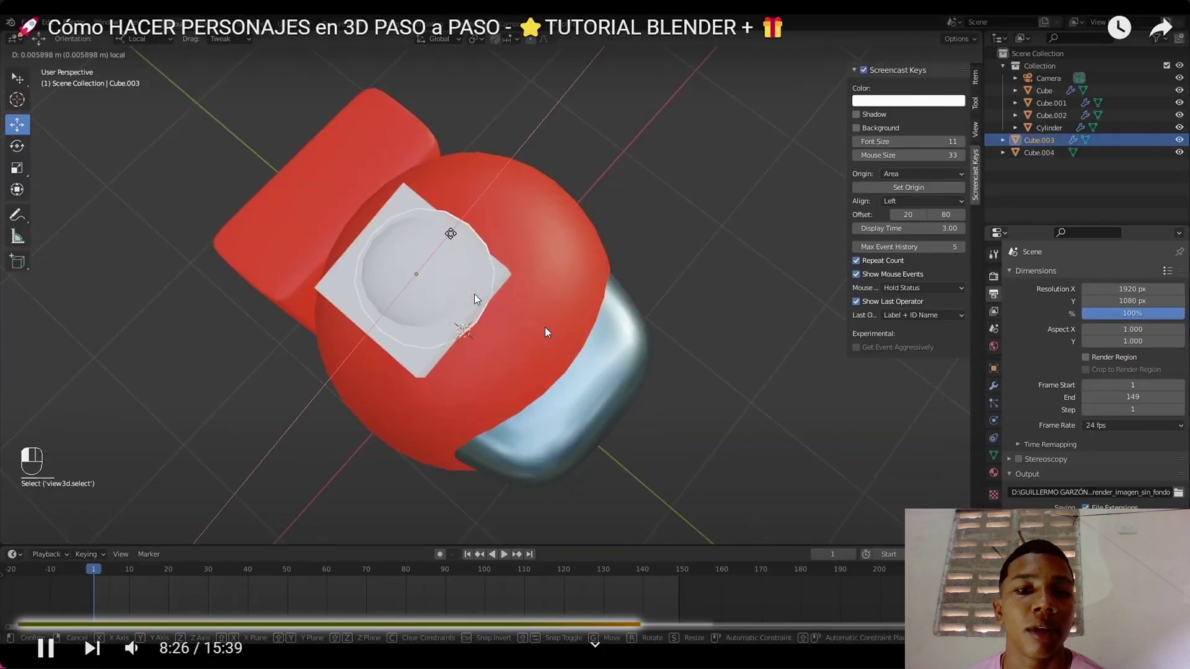
{"action": "key", "text": "alt+Tab"}
{"action": "middle_click_drag", "start_coordinate": [470, 296], "coordinate": [467, 297]}
{"action": "key", "text": "alt+Tab"}
{"action": "key", "text": "space"}
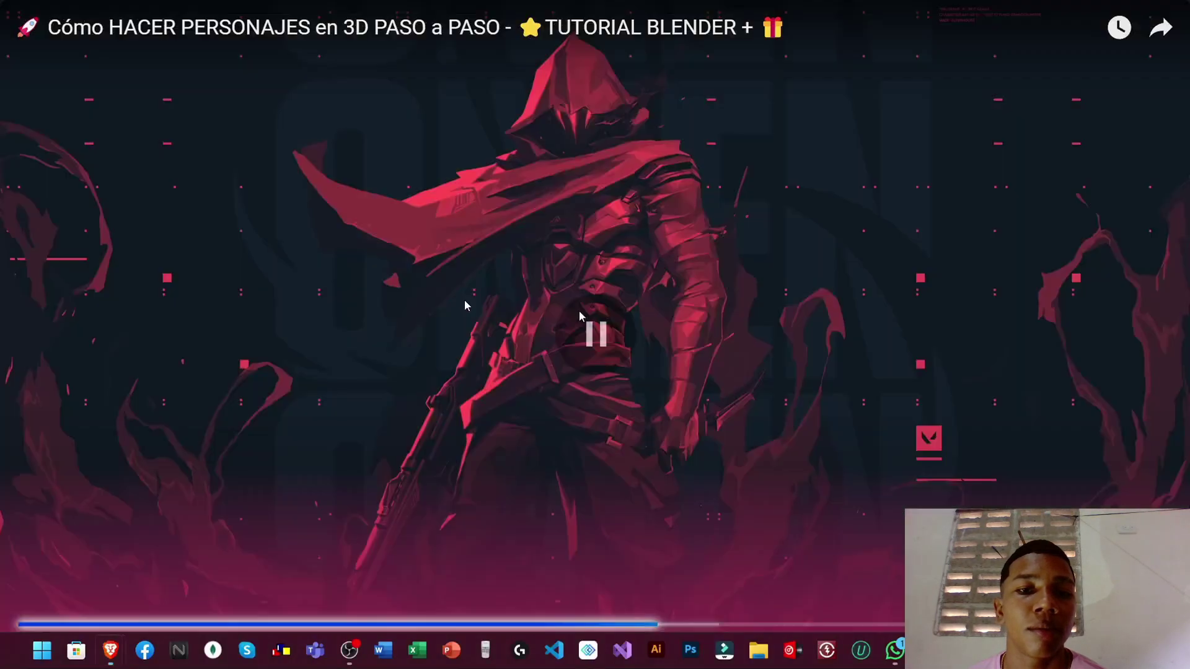
{"action": "key", "text": "space"}
{"action": "key", "text": "alt+Tab"}
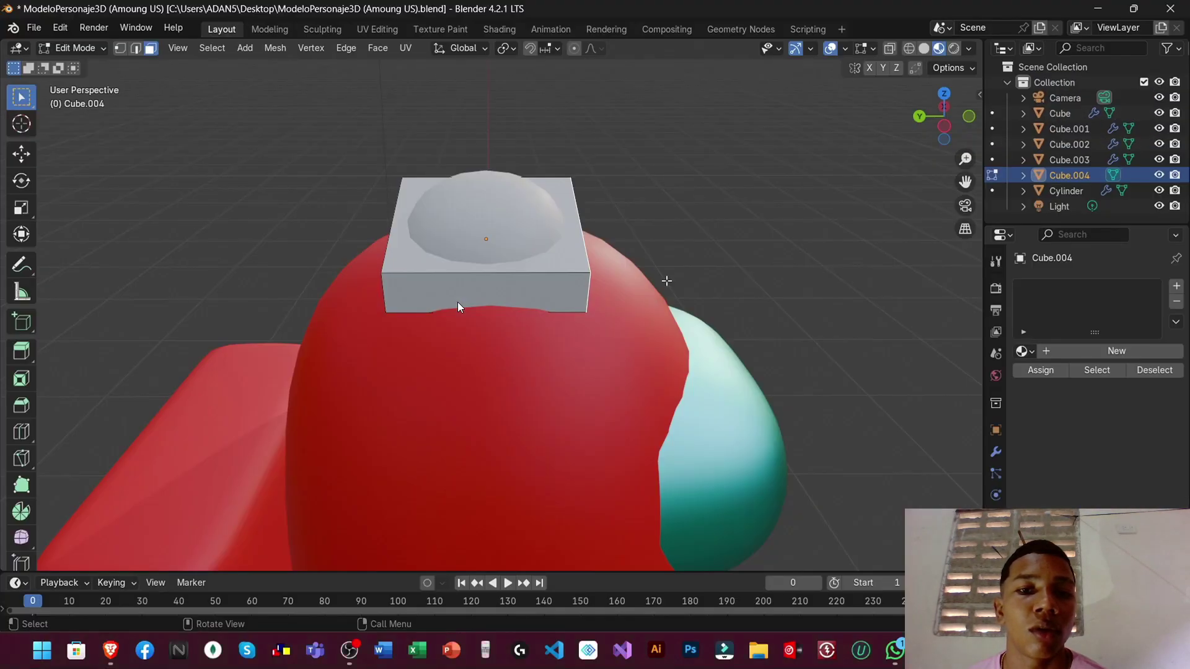
Extrude the side faces of the flat block outward one by one to form arms around the dome
{"action": "middle_click_drag", "start_coordinate": [457, 302], "coordinate": [459, 297]}
{"action": "key", "text": "e"}
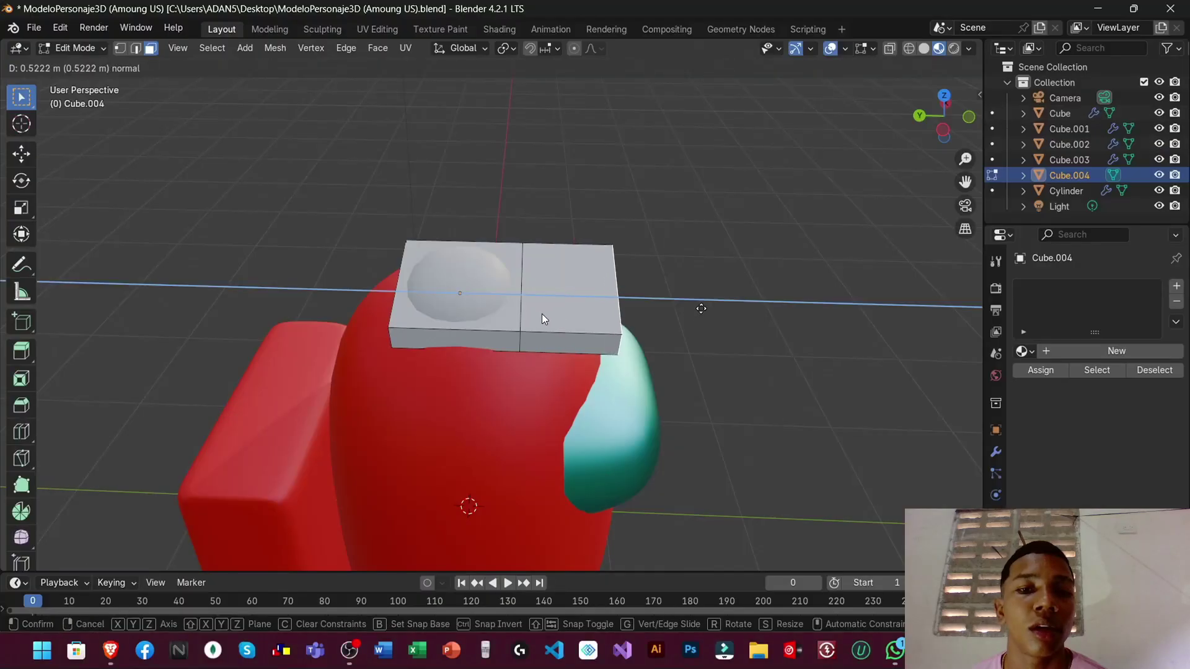
{"action": "left_click", "coordinate": [518, 318]}
{"action": "middle_click_drag", "start_coordinate": [519, 317], "coordinate": [531, 334]}
{"action": "key", "text": "e"}
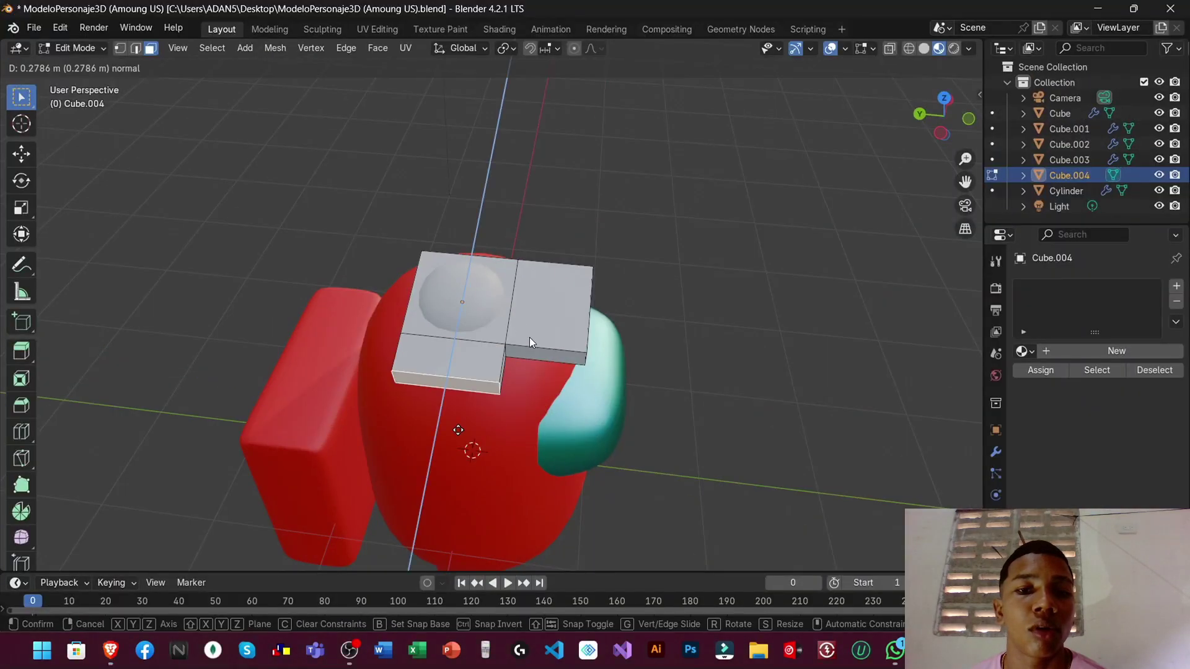
{"action": "middle_click_drag", "start_coordinate": [529, 338], "coordinate": [532, 329]}
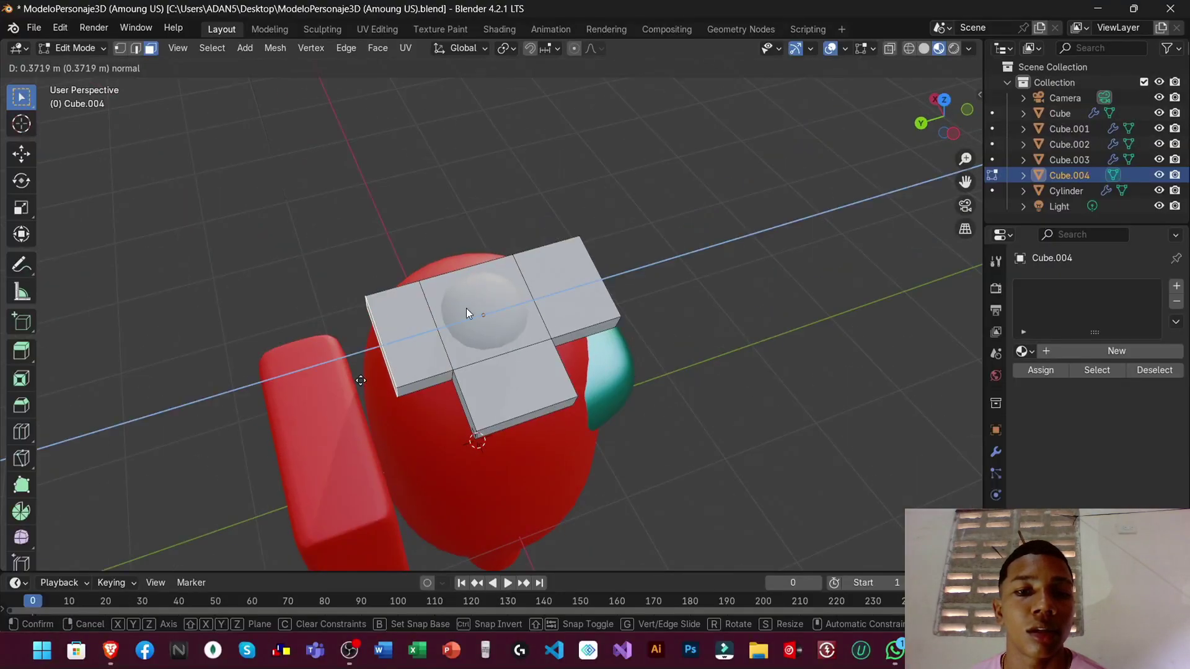
Apply a level 2 subdivision to the extruded block and shade it smooth into a fried-egg shape
{"action": "middle_click_drag", "start_coordinate": [466, 307], "coordinate": [489, 266]}
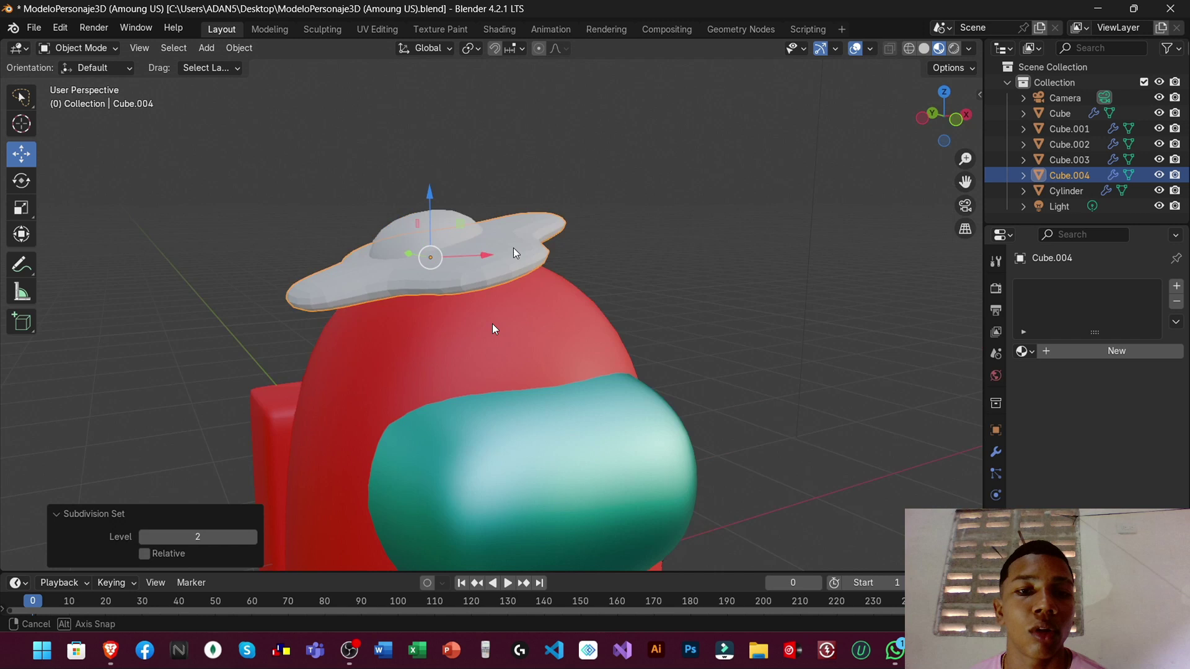
{"action": "middle_click_drag", "start_coordinate": [492, 324], "coordinate": [504, 303]}
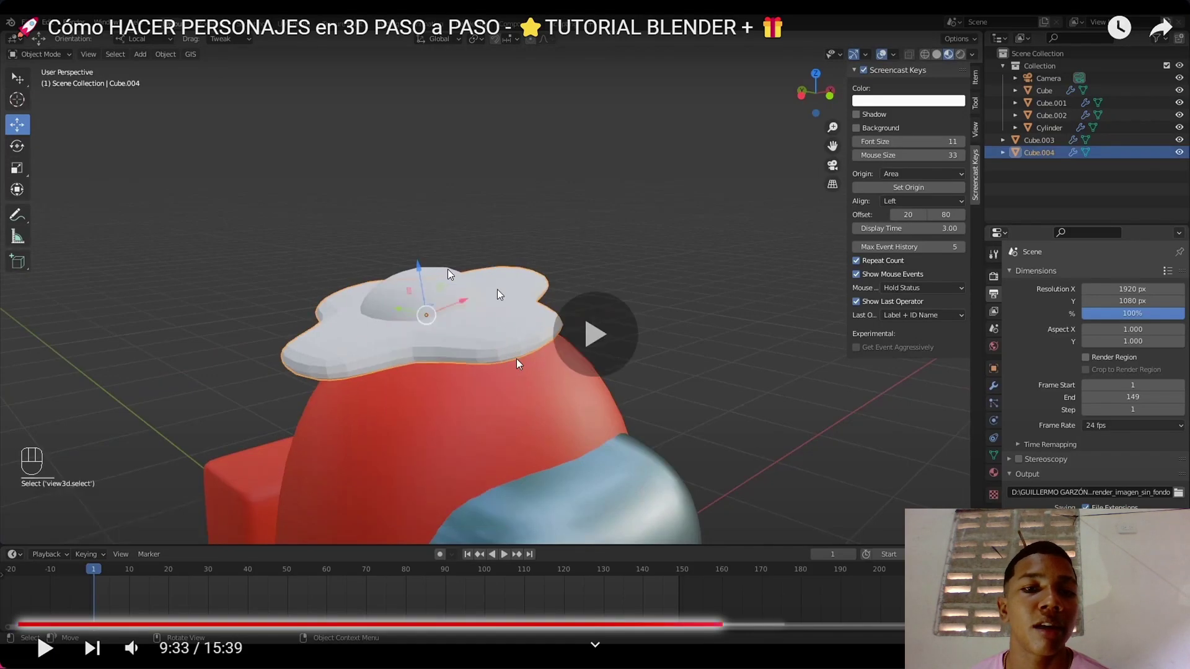
{"action": "right_click", "coordinate": [535, 318]}
{"action": "left_click", "coordinate": [535, 318]}
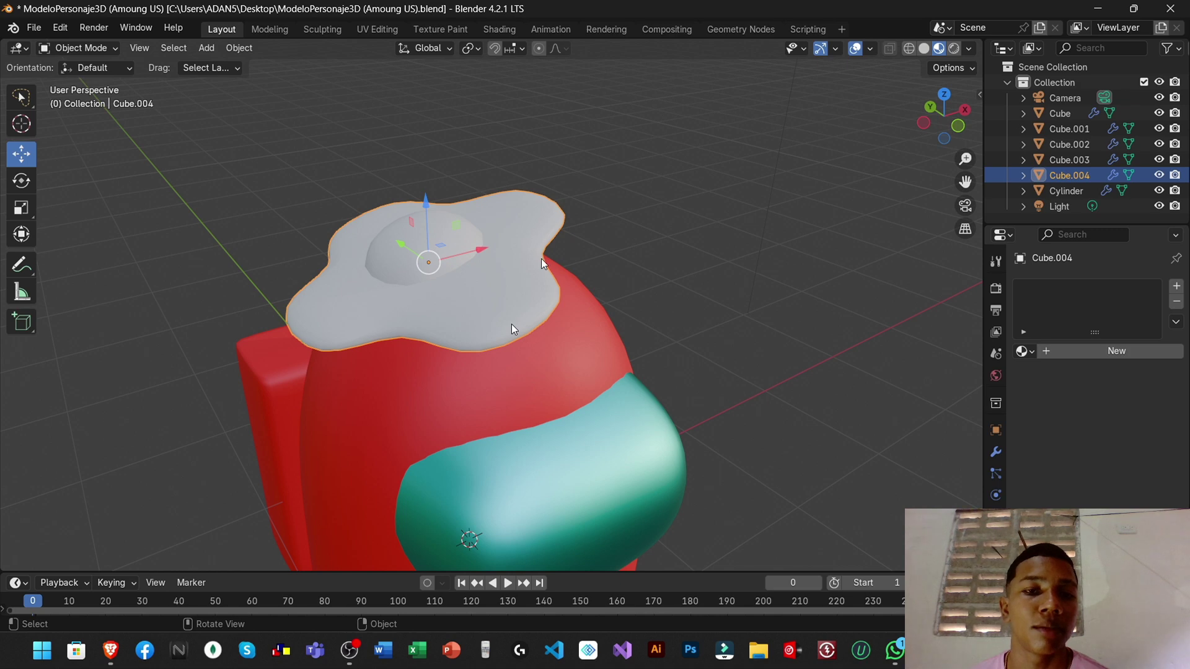
Lower the end face of the egg white's front arm about 0.123 m and rotate it about X to drape over the head
{"action": "key", "text": "Right"}
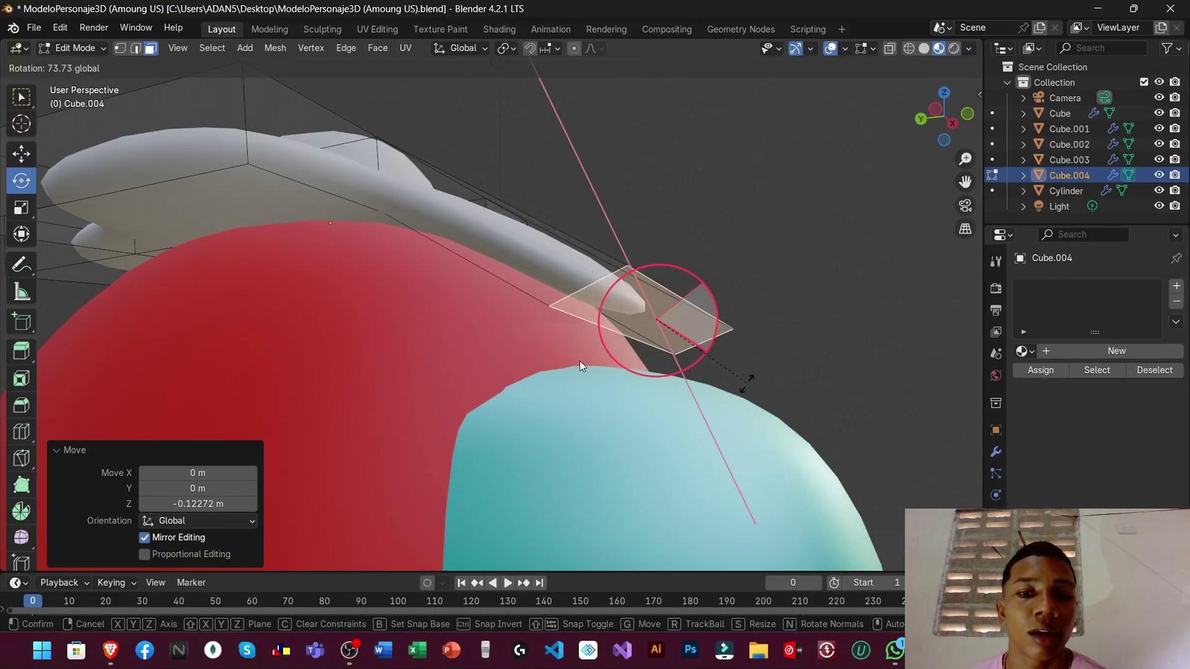
{"action": "left_click", "coordinate": [616, 319]}
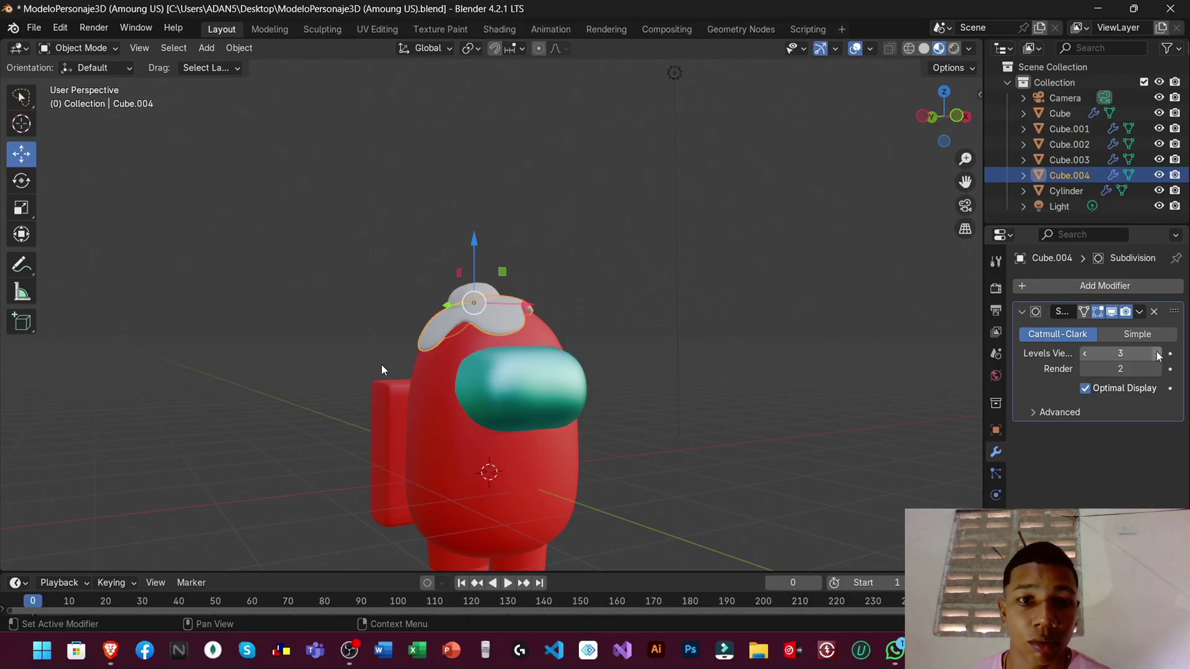
Set the dome's viewport and render subdivision levels to 3 and scale it to about 0.695 along Z
{"action": "scroll", "coordinate": [427, 345], "scroll_direction": "up", "scroll_amount": 10}
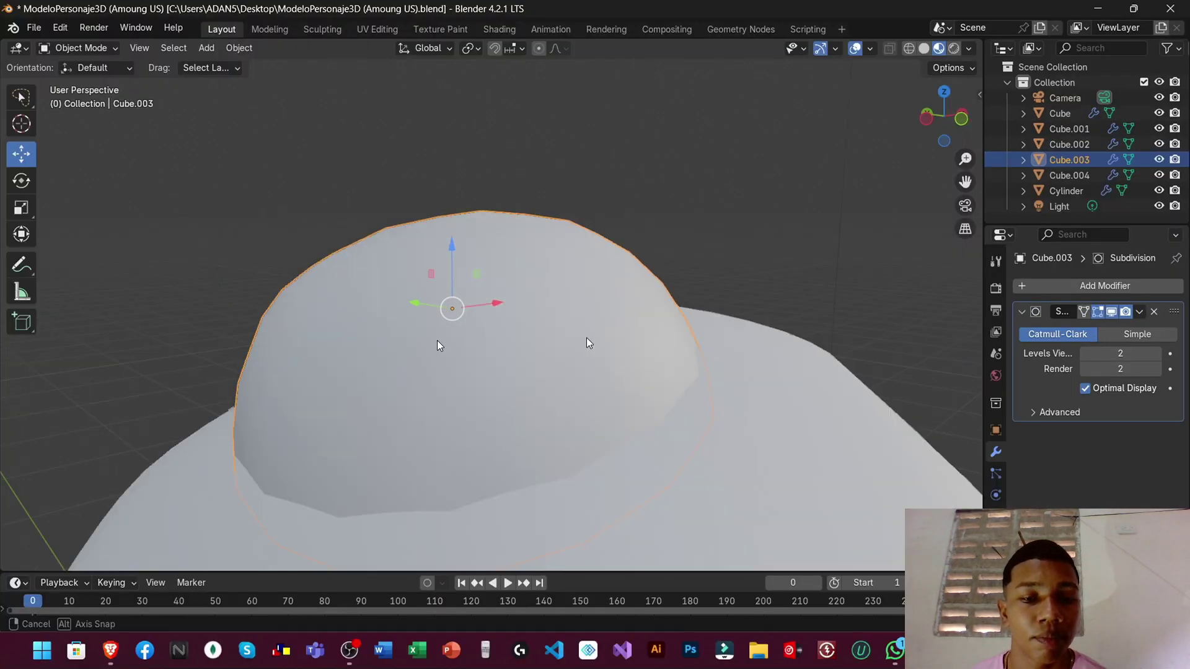
{"action": "middle_click_drag", "start_coordinate": [437, 340], "coordinate": [485, 352]}
{"action": "scroll", "coordinate": [496, 362], "scroll_direction": "down", "scroll_amount": 8}
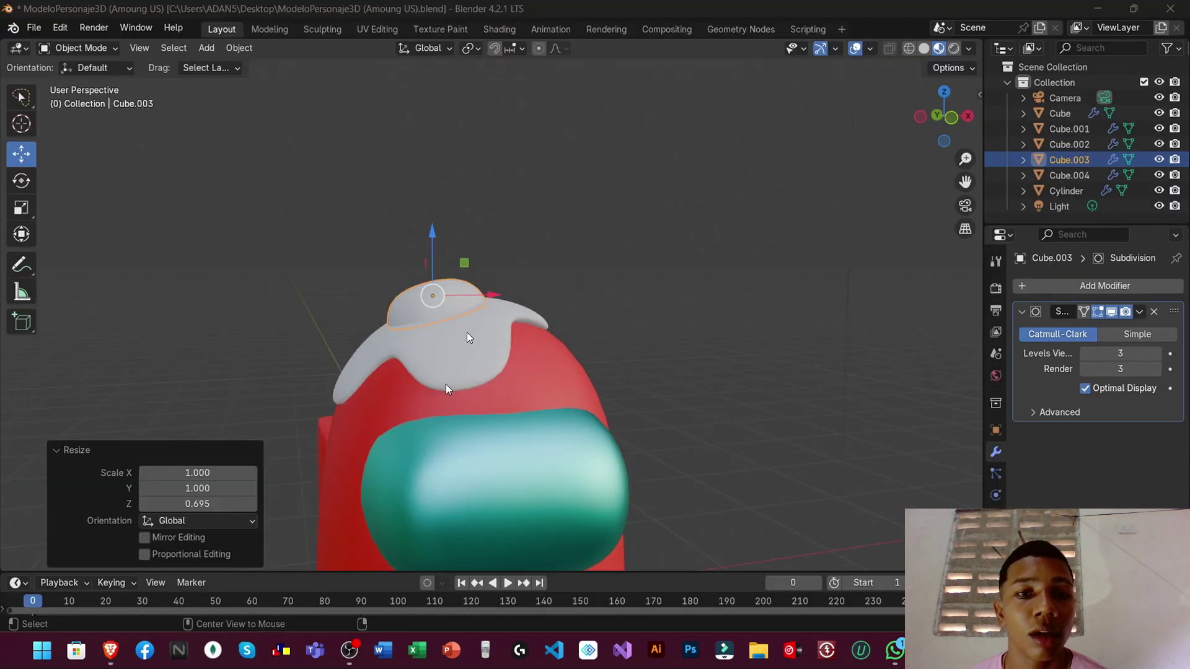
{"action": "middle_click_drag", "start_coordinate": [467, 332], "coordinate": [470, 319]}
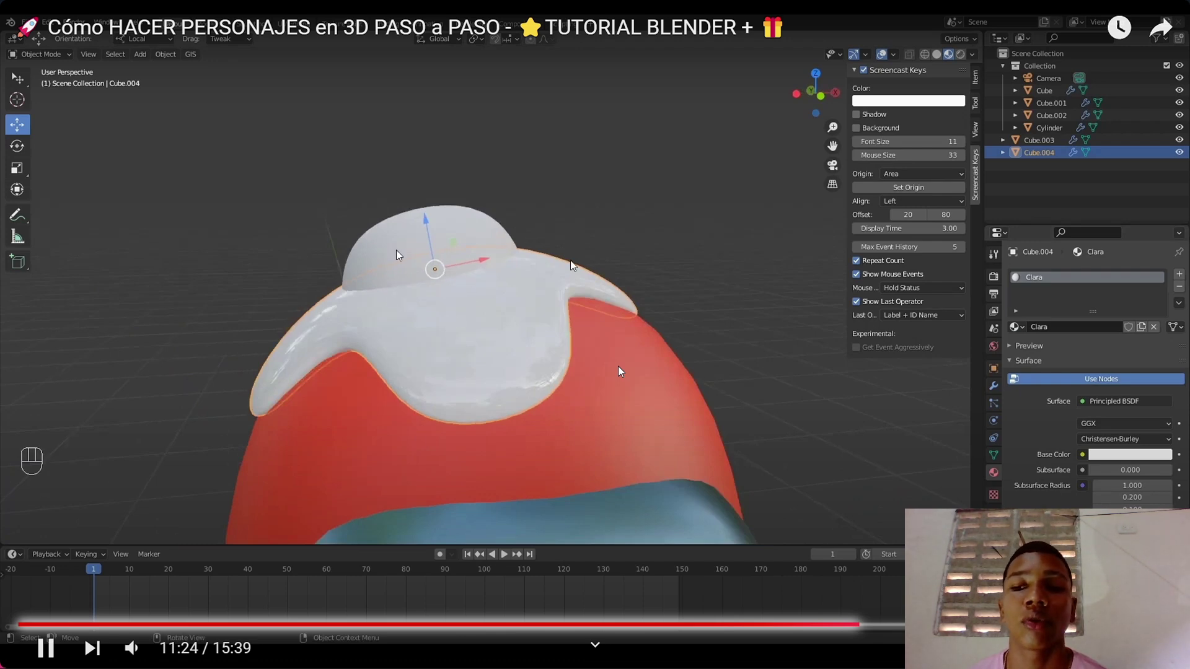
Give the egg white a new white material, color the dome yolk orange and save the file
{"action": "key", "text": "alt+Tab"}
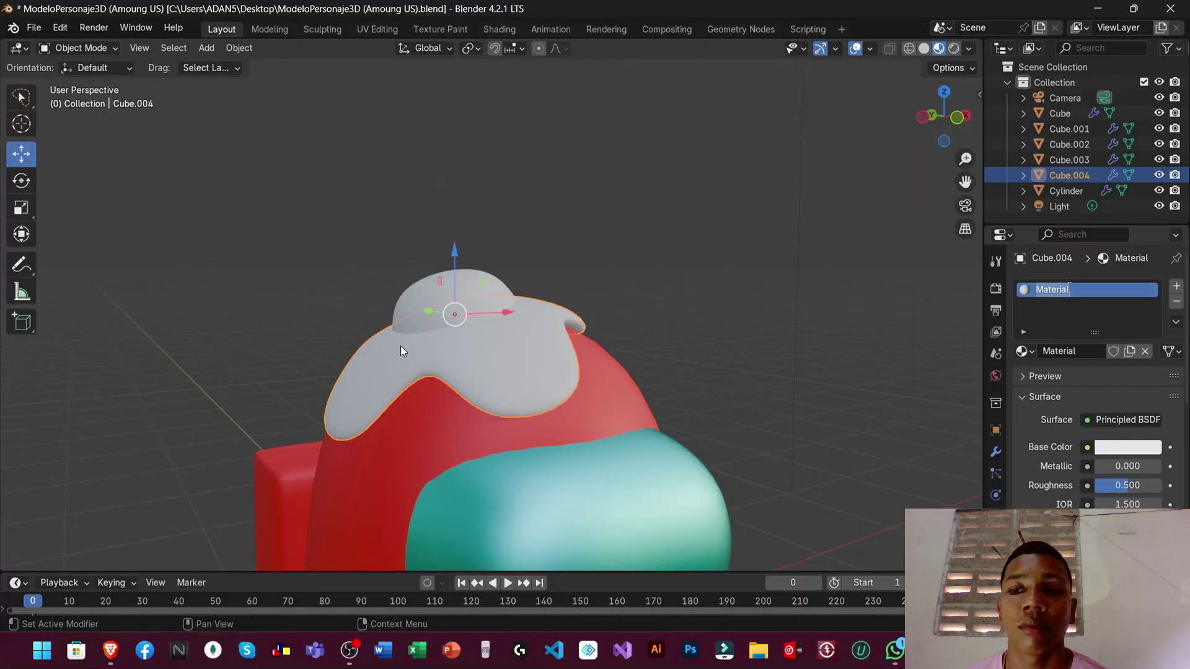
{"action": "key", "text": "alt+Tab"}
{"action": "left_click", "coordinate": [660, 296]}
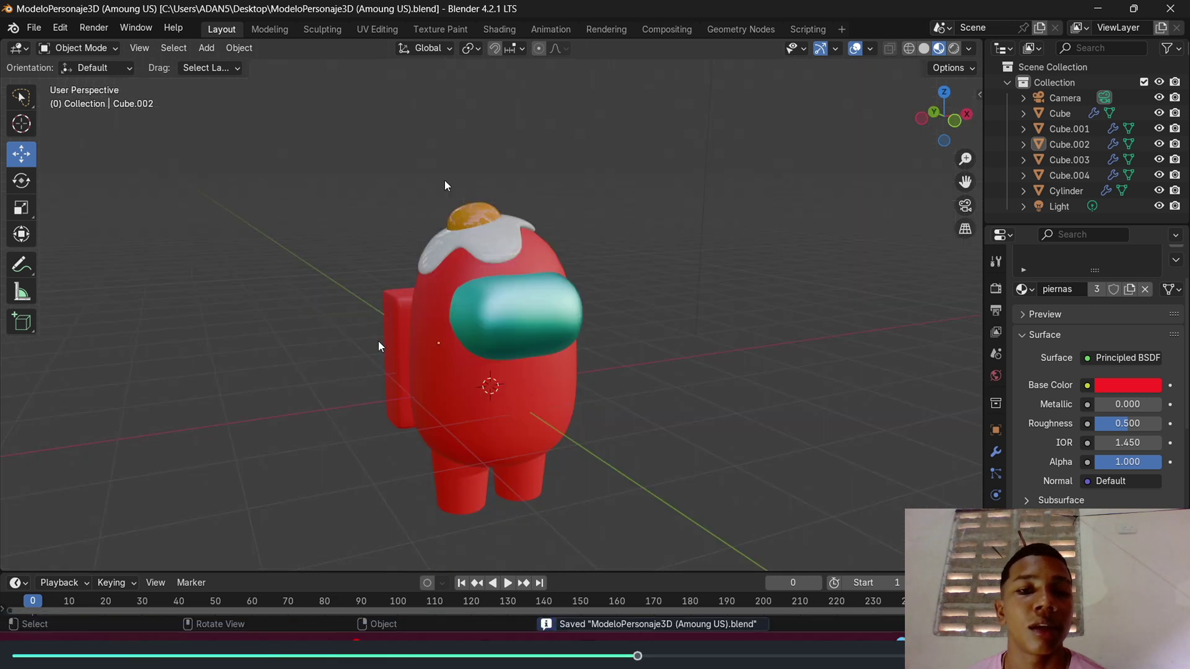
Switch to the browser and review the assignment guide's general information and activity description
{"action": "key", "text": "alt+Tab"}
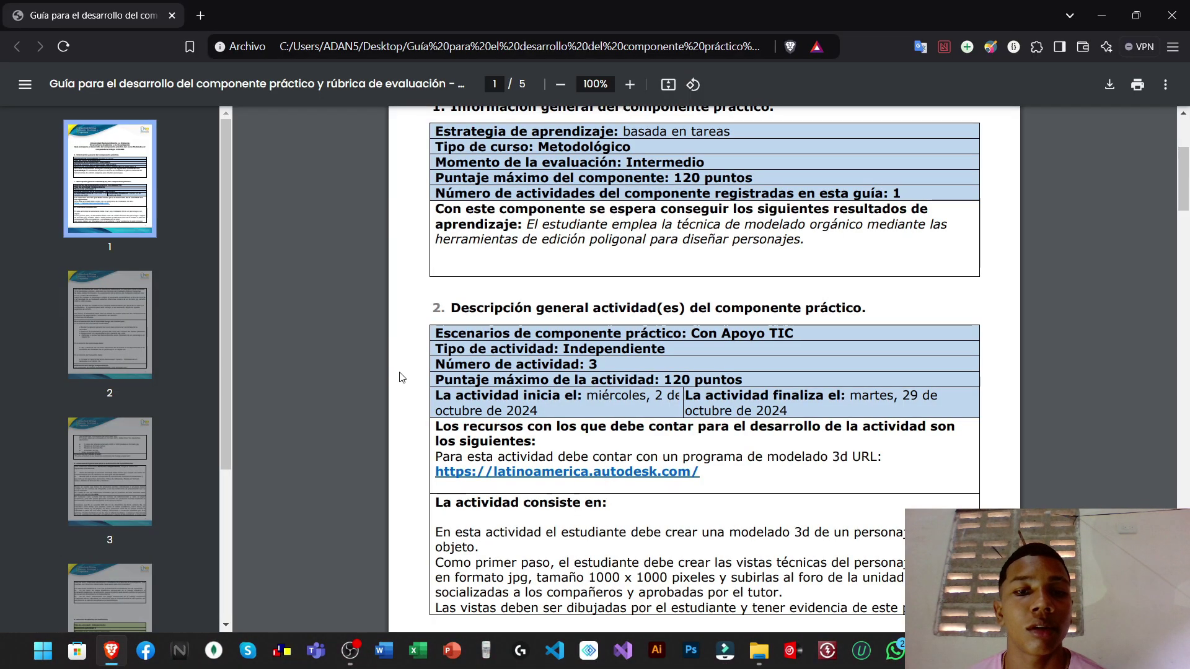
{"action": "key", "text": "alt+Tab"}
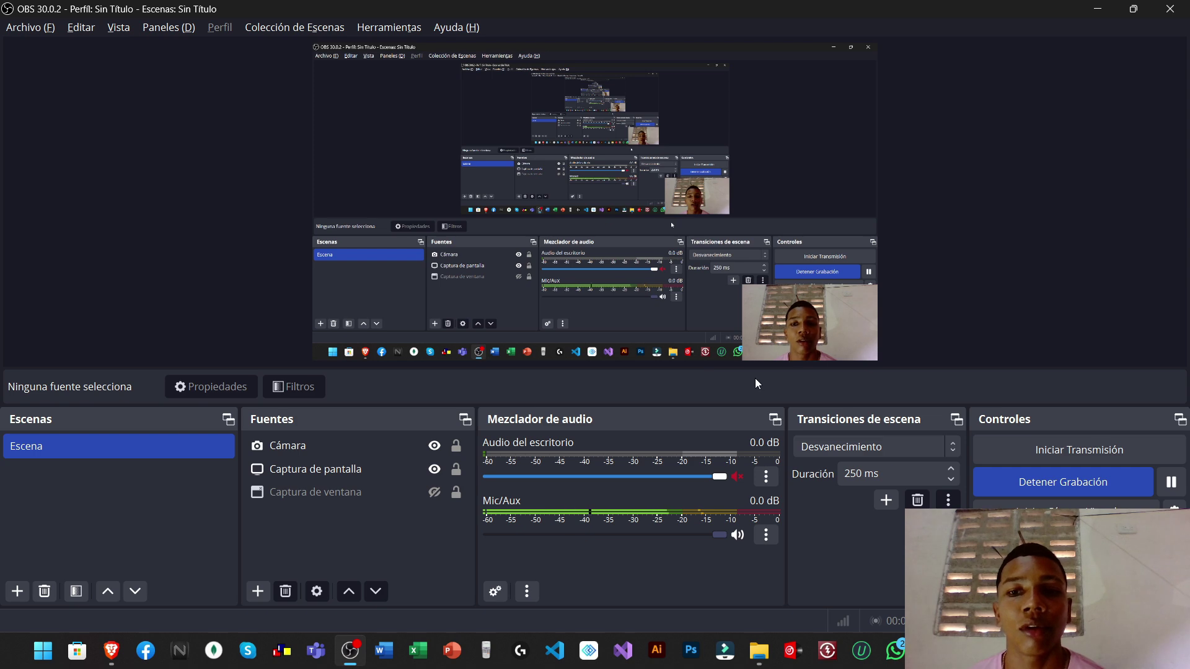
{"action": "key", "text": "alt+Tab"}
{"action": "key", "text": "alt+Tab"}
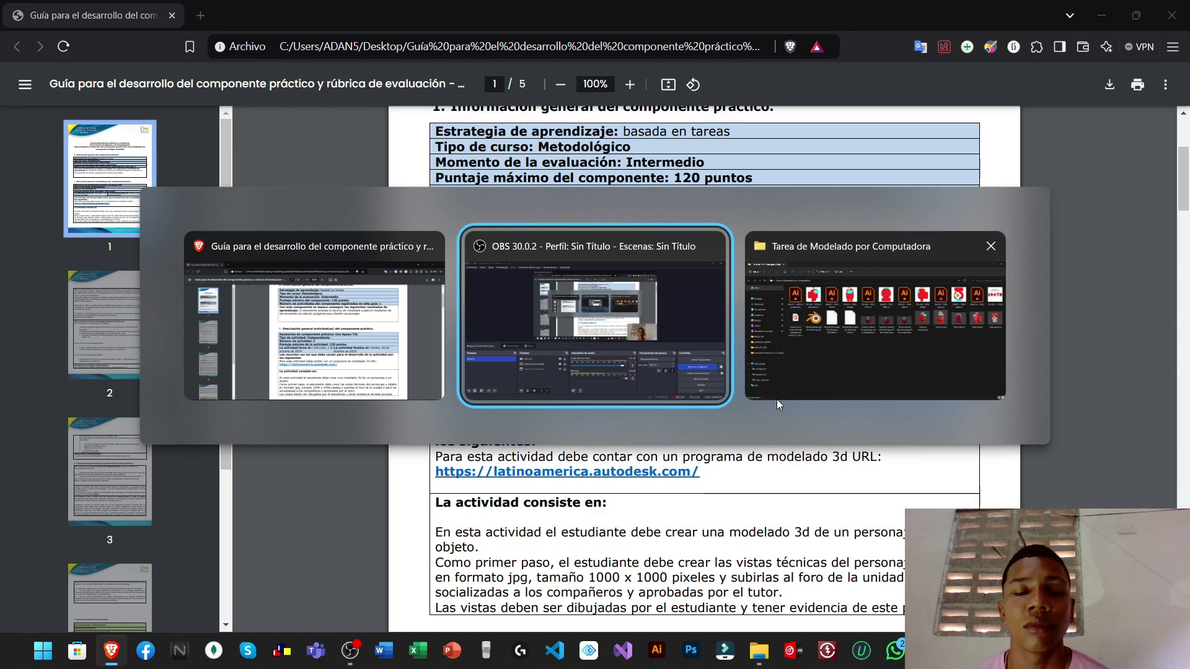
{"action": "key", "text": "alt+Tab"}
{"action": "key", "text": "alt+Tab"}
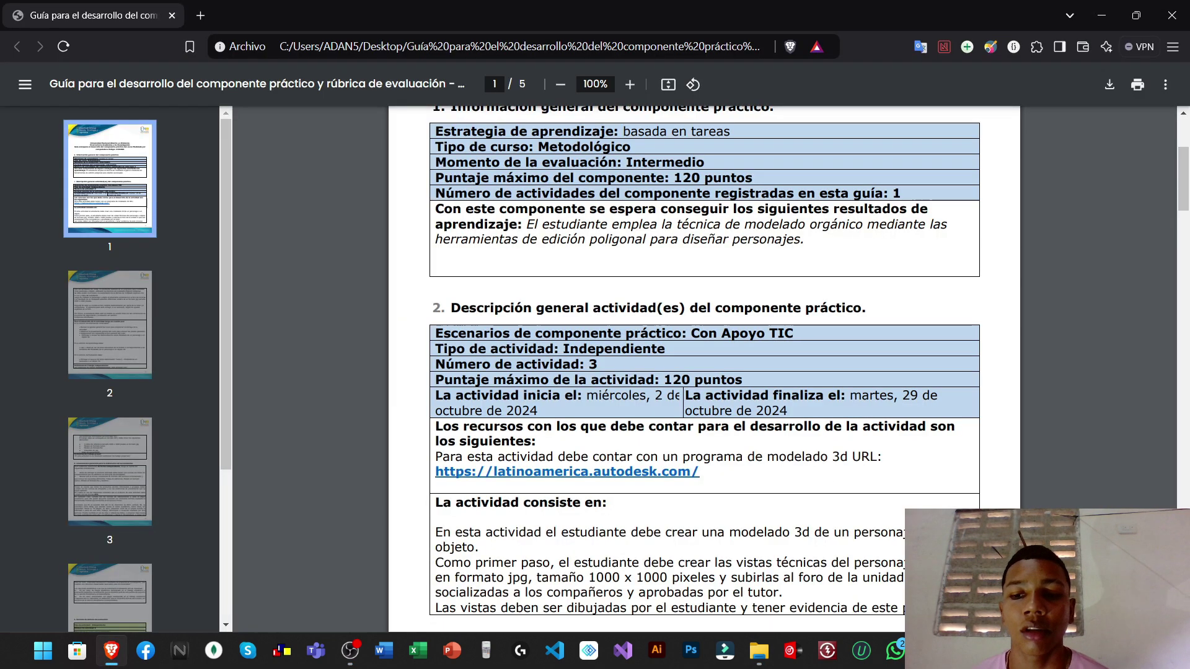
{"action": "mouse_move", "coordinate": [740, 659]}
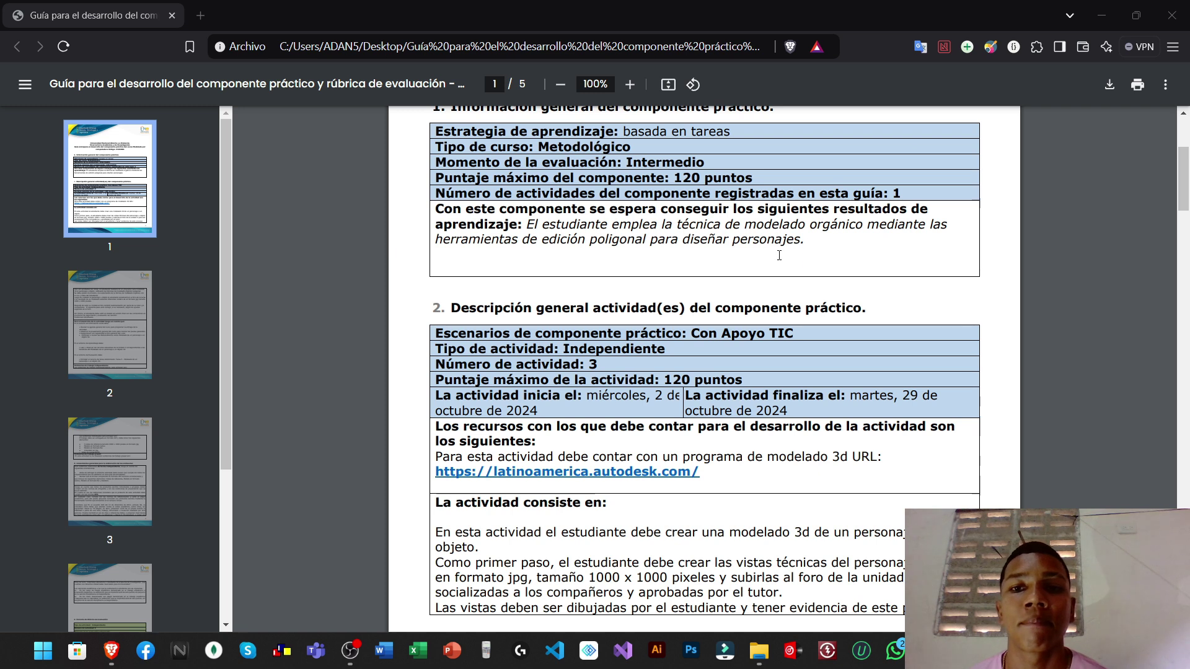
{"action": "key", "text": "alt+Tab"}
{"action": "left_click", "coordinate": [801, 297]}
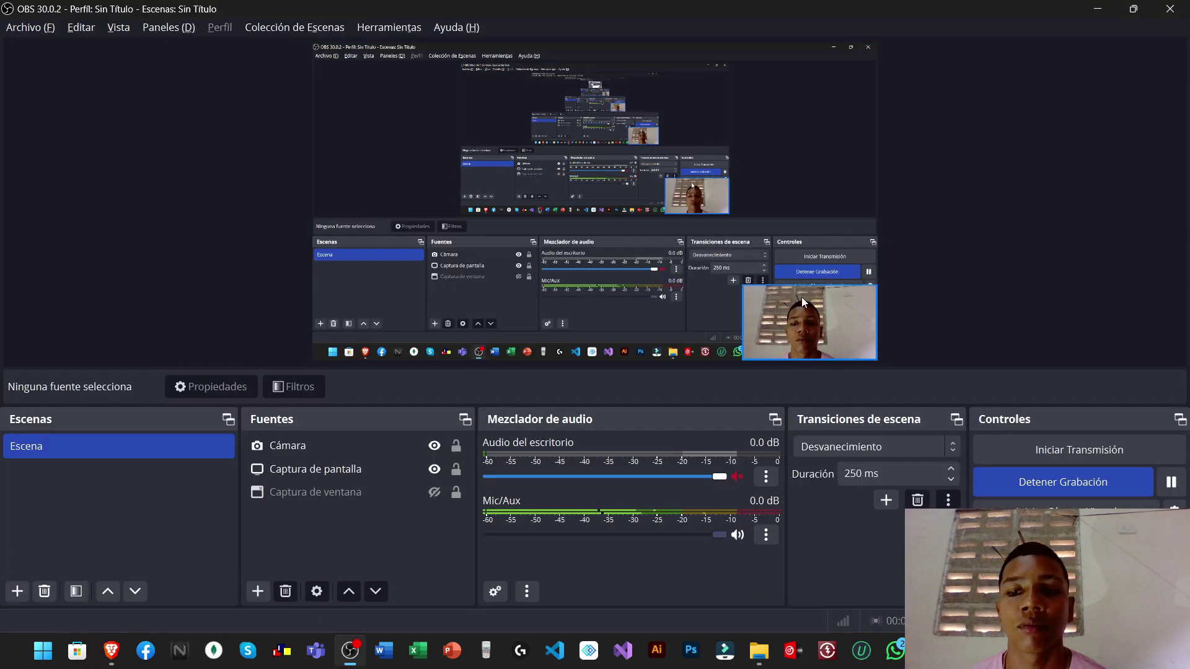
{"action": "key", "text": "alt+Tab"}
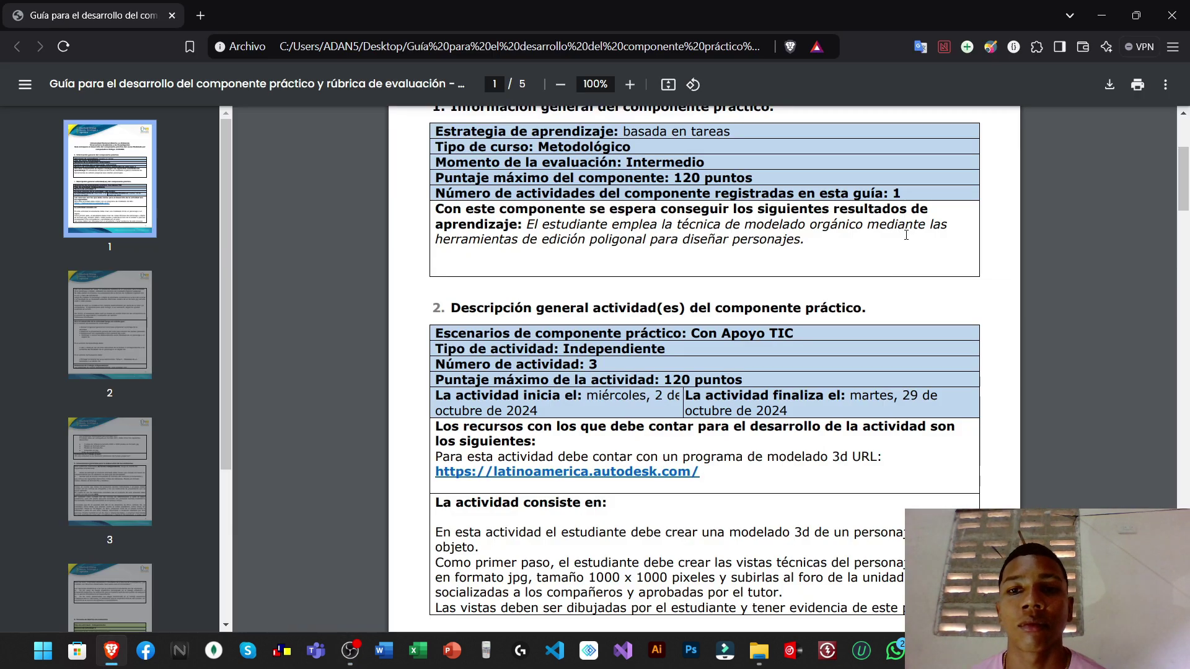
{"action": "key", "text": "alt+Tab"}
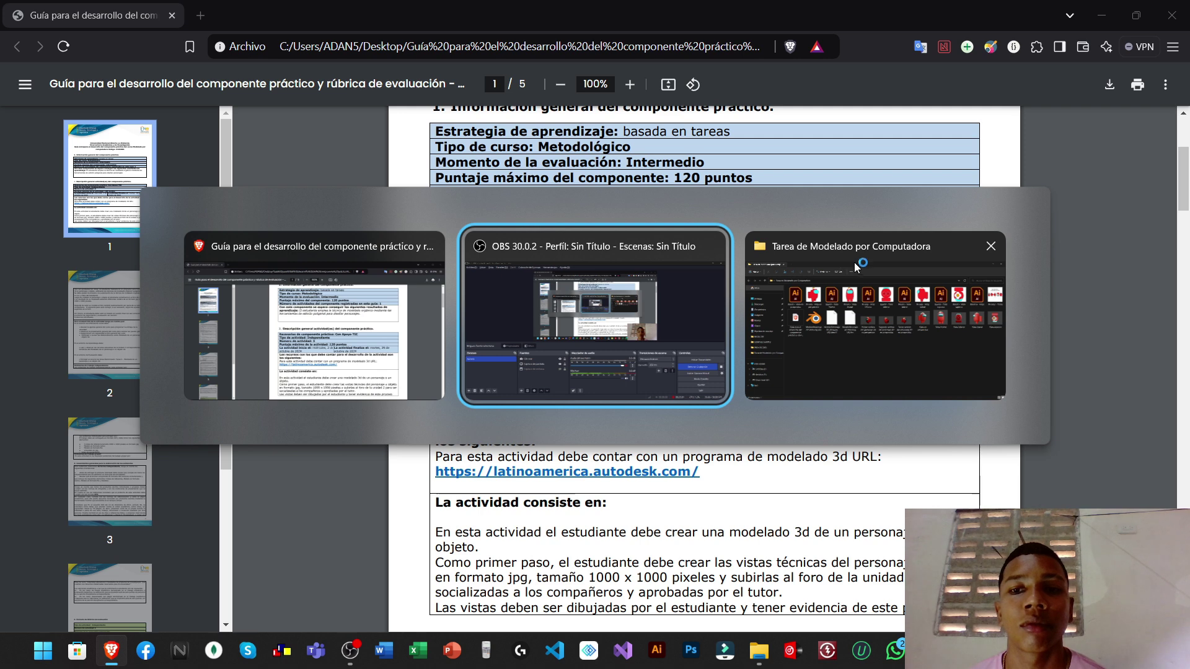
{"action": "key", "text": "Tab"}
{"action": "key", "text": "Tab"}
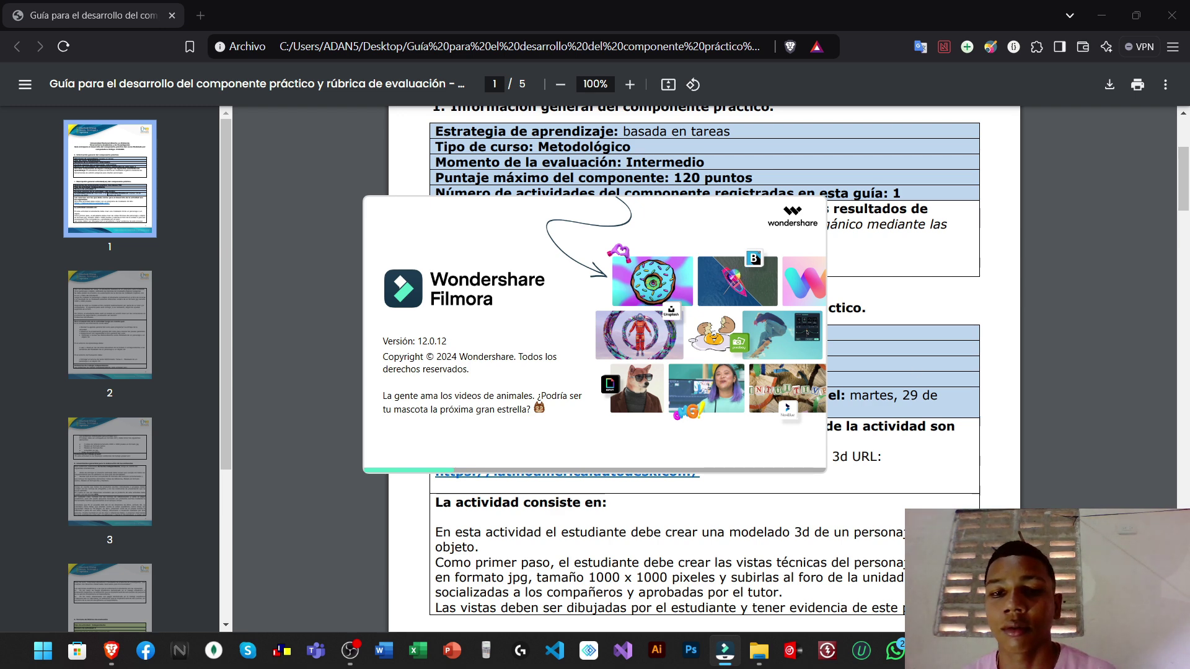
Show the desktop, open the VE Project 1 video project in Filmora and close the start window
{"action": "key", "text": "super+d"}
{"action": "left_click", "coordinate": [290, 321]}
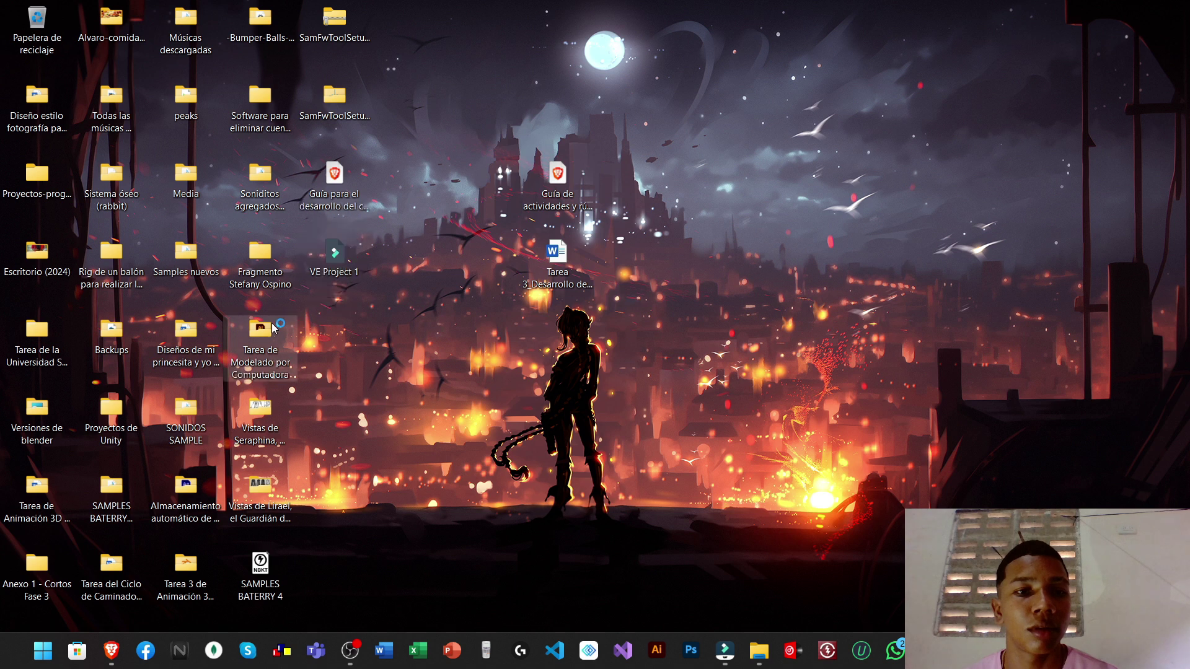
{"action": "double_click", "coordinate": [323, 256]}
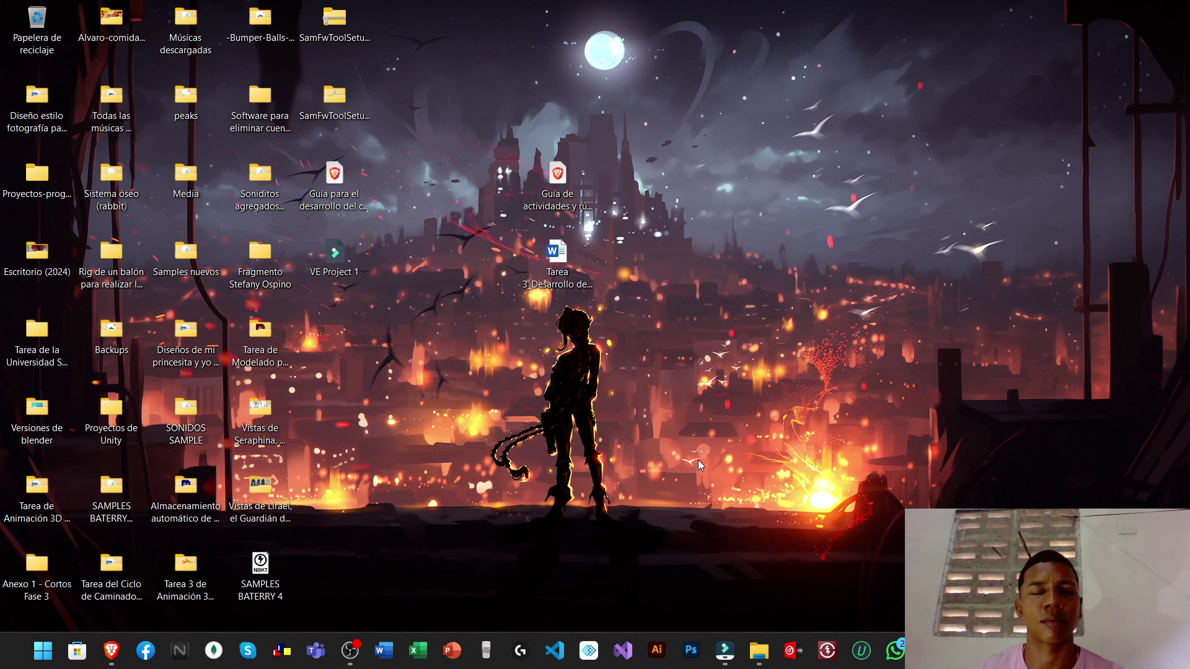
{"action": "key", "text": "alt+Tab"}
{"action": "key", "text": "Tab"}
{"action": "key", "text": "Tab"}
{"action": "key", "text": "Tab"}
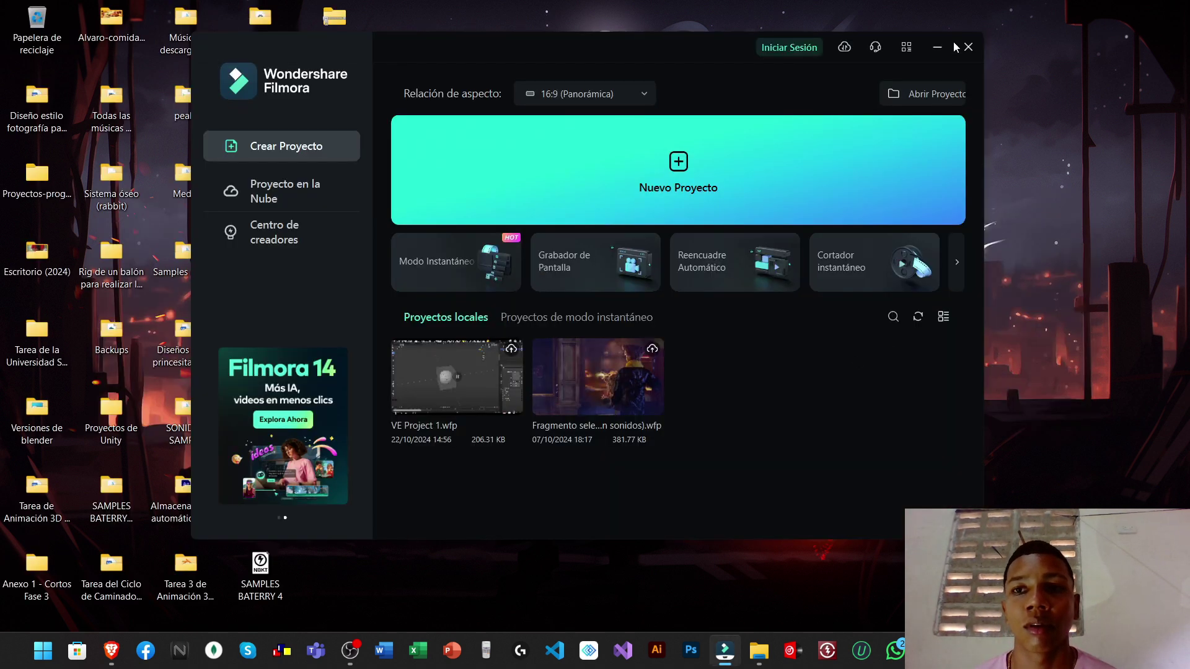
{"action": "left_click", "coordinate": [968, 47]}
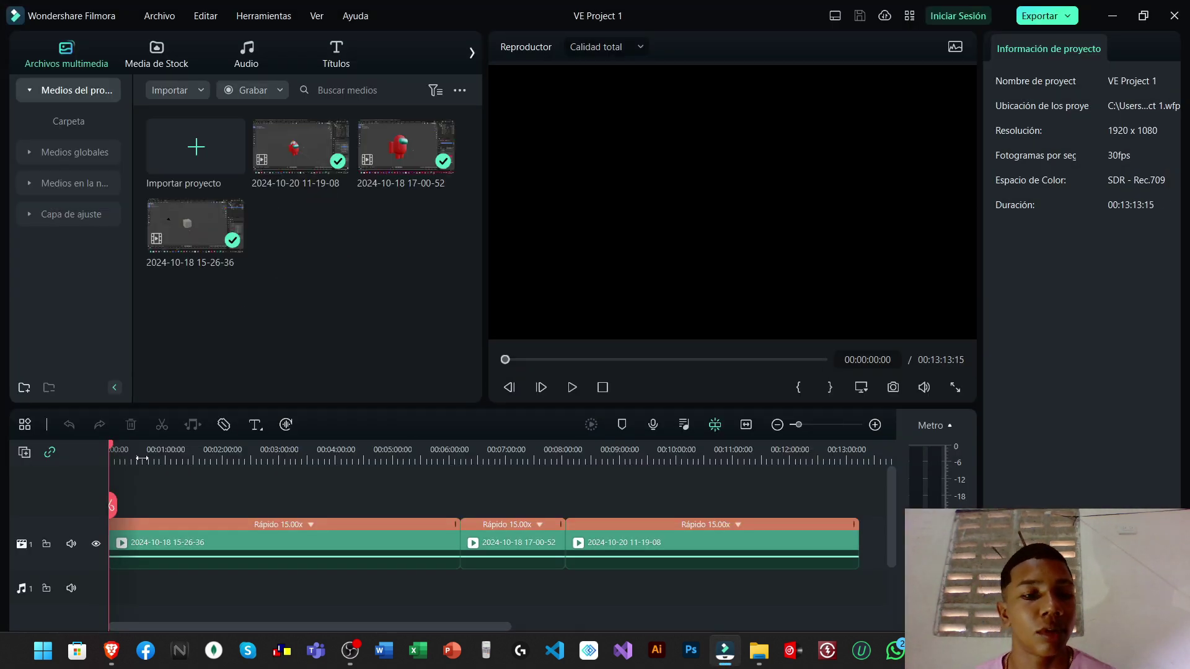
Scrub the project timeline to about 00:08:00 and check that frame in full-screen preview
{"action": "left_click_drag", "start_coordinate": [114, 451], "coordinate": [563, 396]}
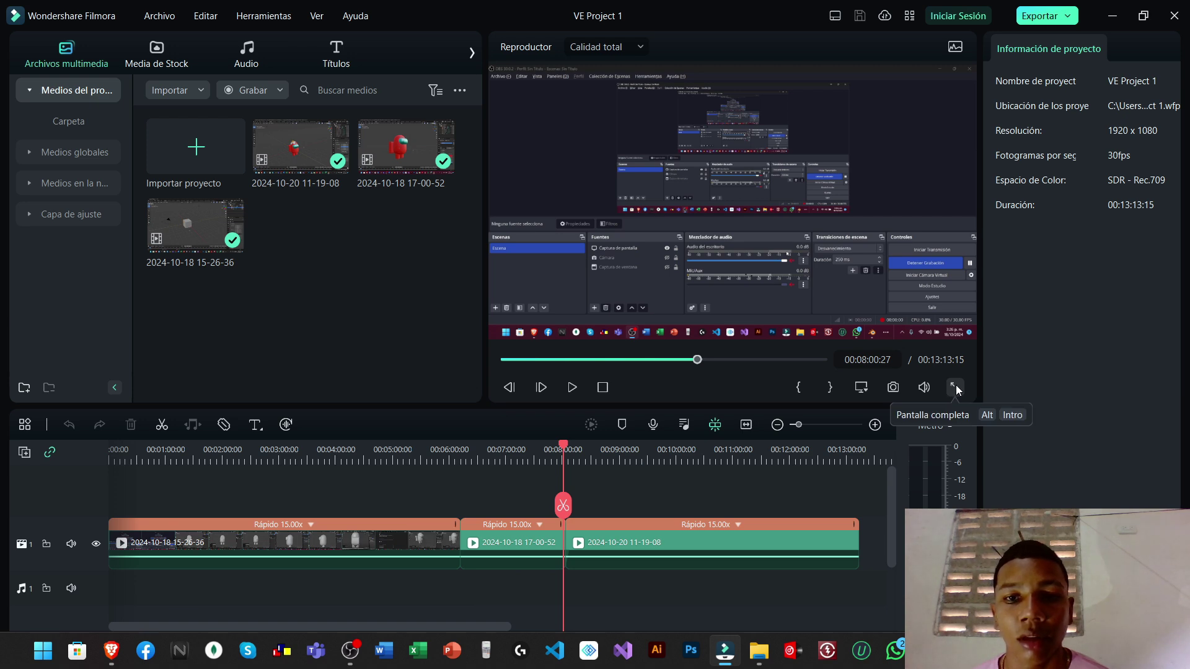
{"action": "left_click", "coordinate": [956, 387]}
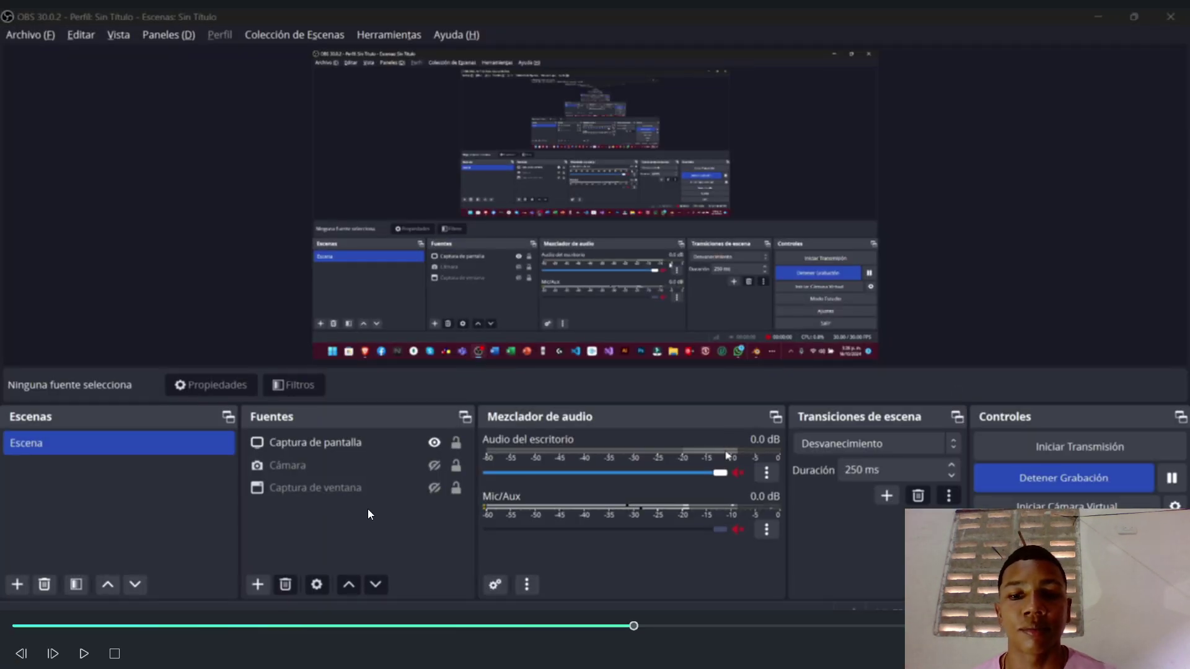
{"action": "key", "text": "Escape"}
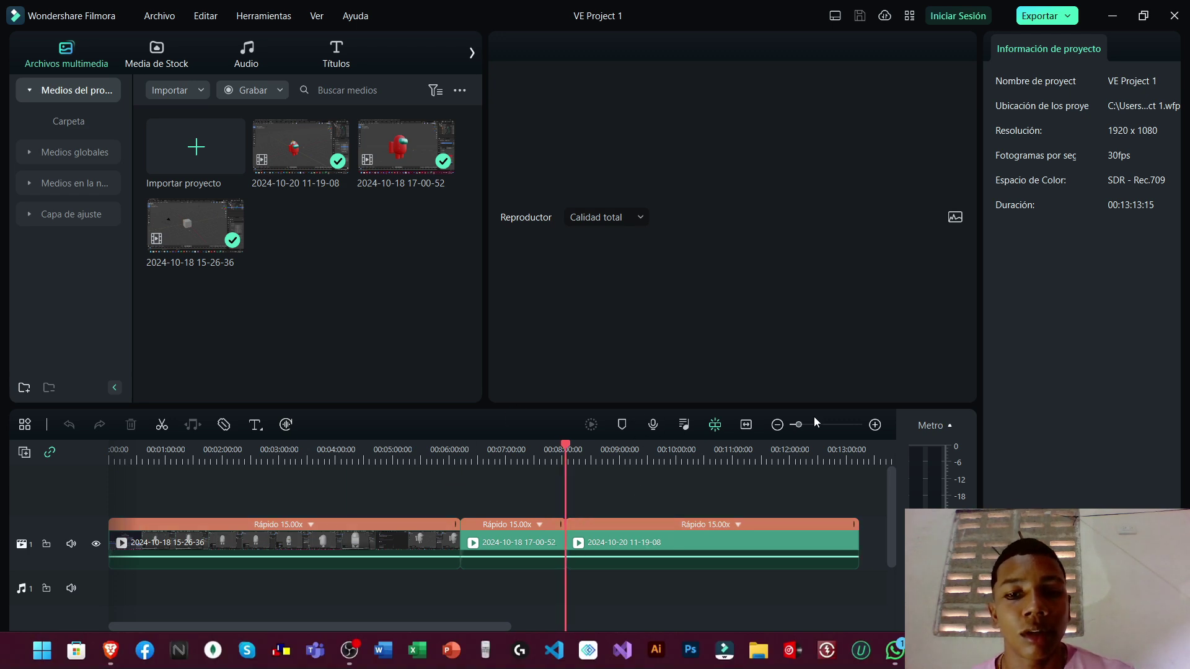
Switch to Blender and inspect the egg-hat character from below and from an angled front view
{"action": "key", "text": "alt+Tab"}
{"action": "key", "text": "alt+Tab"}
{"action": "key", "text": "alt+Tab"}
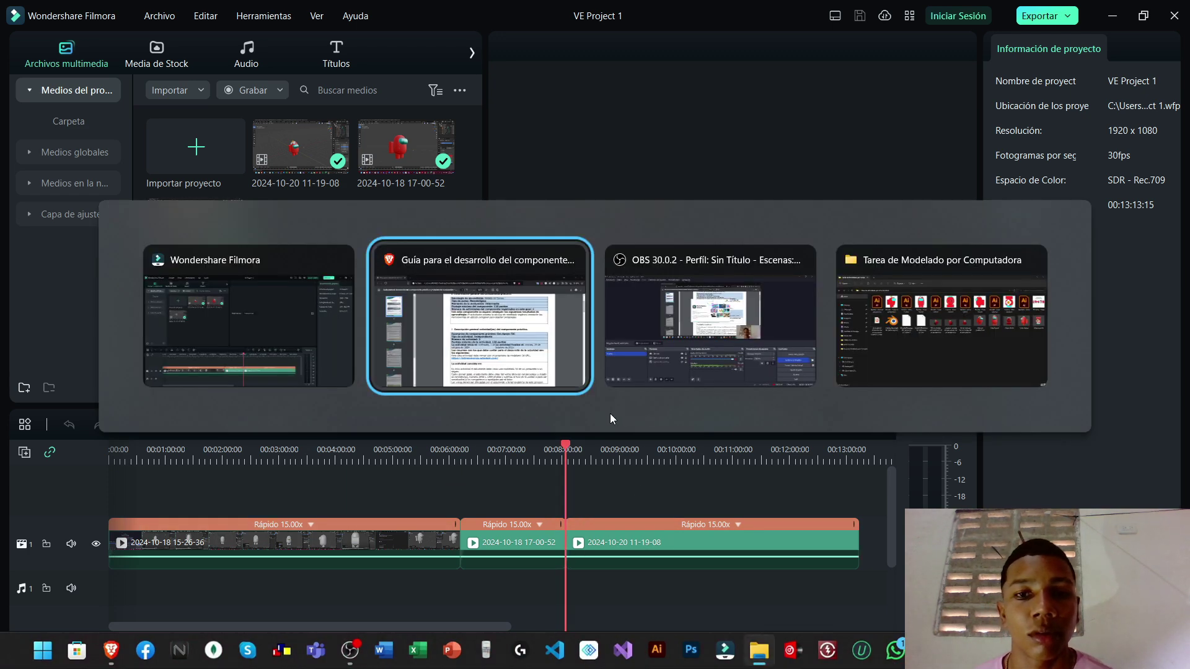
{"action": "key", "text": "alt+Tab"}
{"action": "scroll", "coordinate": [579, 311], "scroll_direction": "up", "scroll_amount": 5}
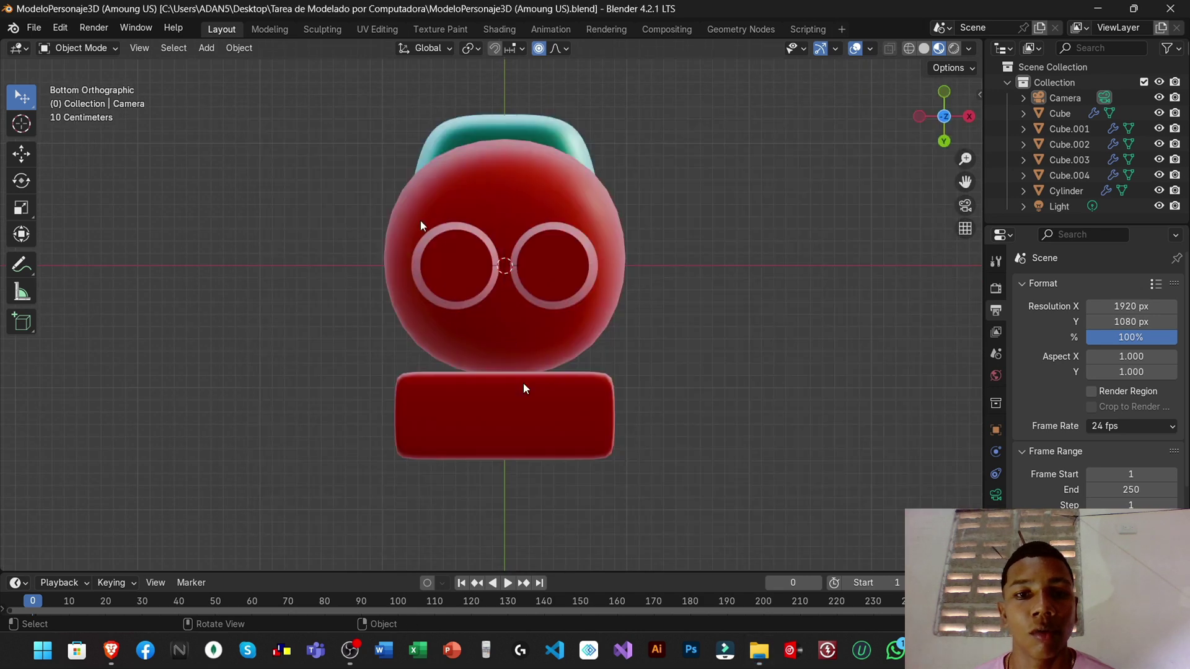
{"action": "middle_click_drag", "start_coordinate": [523, 383], "coordinate": [325, 390]}
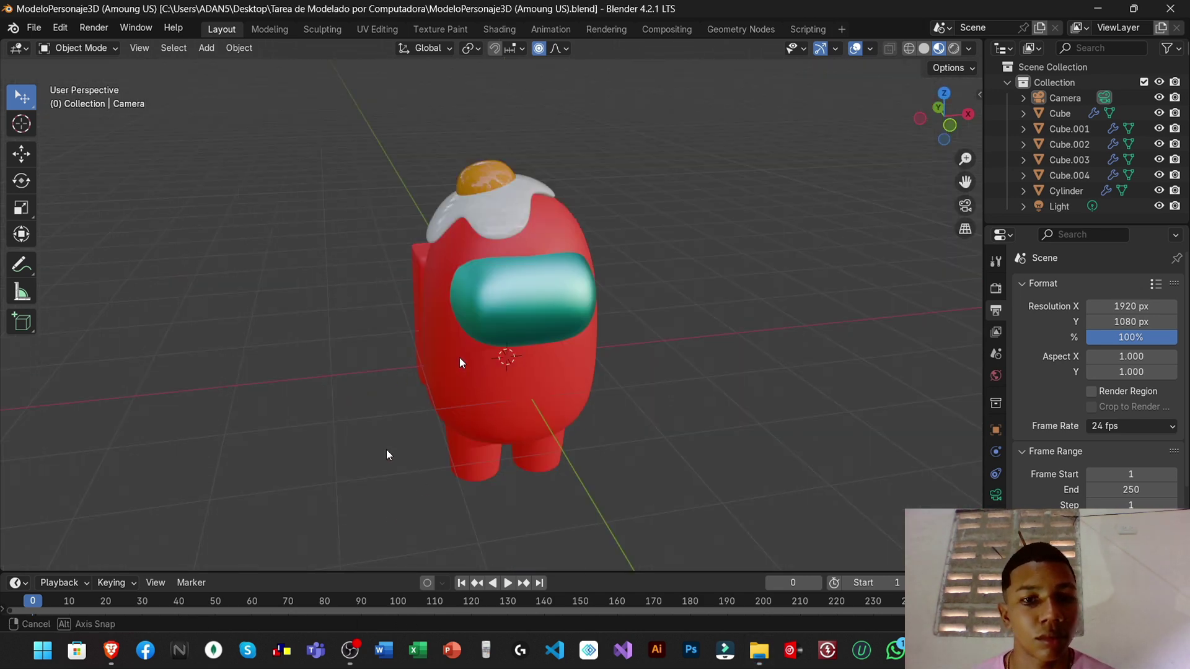
Switch to Illustrator and create a new document for the character's front view
{"action": "key", "text": "alt+Tab"}
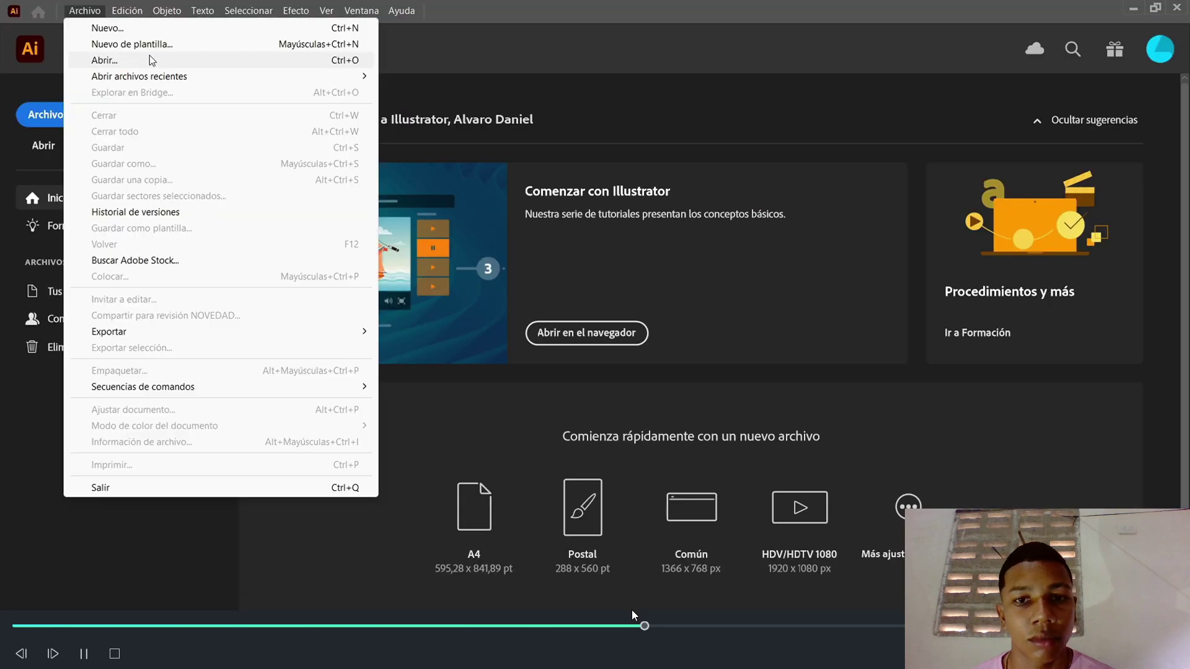
{"action": "left_click", "coordinate": [149, 26]}
{"action": "left_click", "coordinate": [880, 458]}
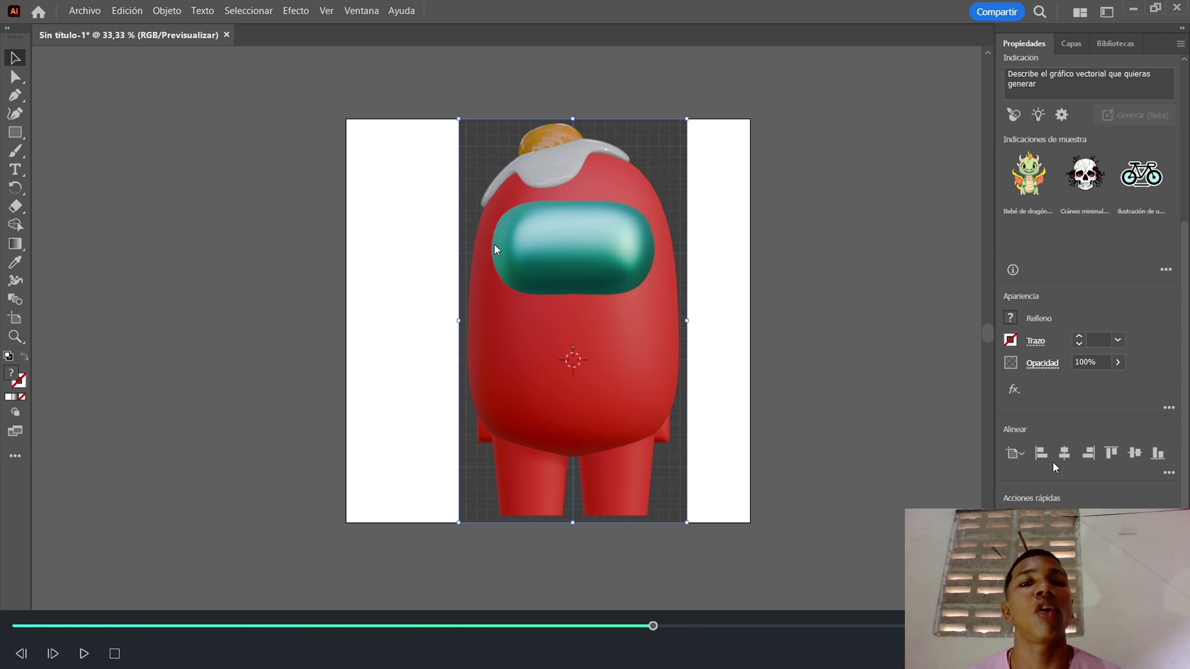
Play the recording in short stretches to review fading the reference image and tracing the visor outline with the Pen
{"action": "left_click", "coordinate": [84, 654]}
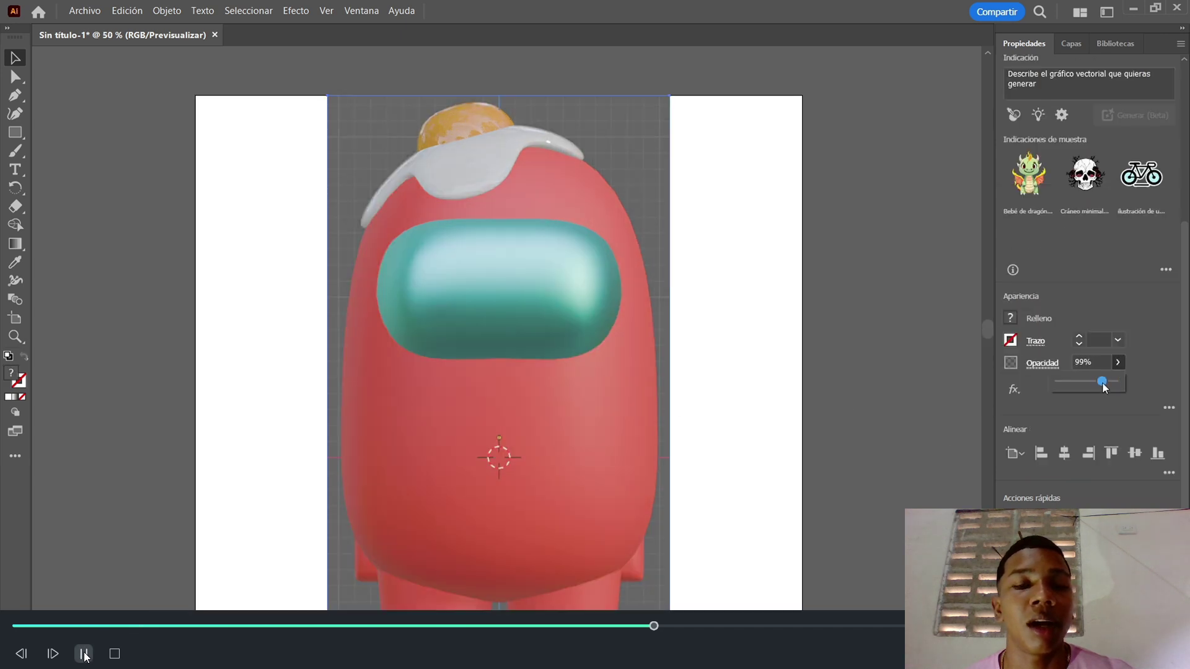
{"action": "left_click", "coordinate": [84, 654]}
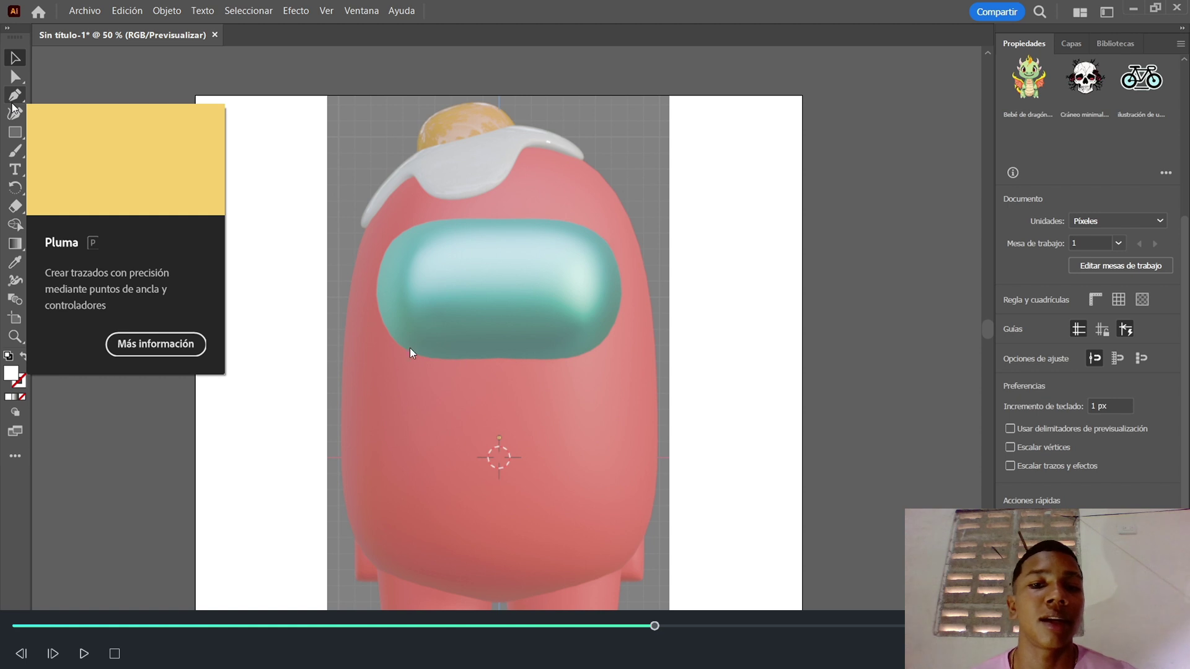
{"action": "left_click", "coordinate": [84, 655]}
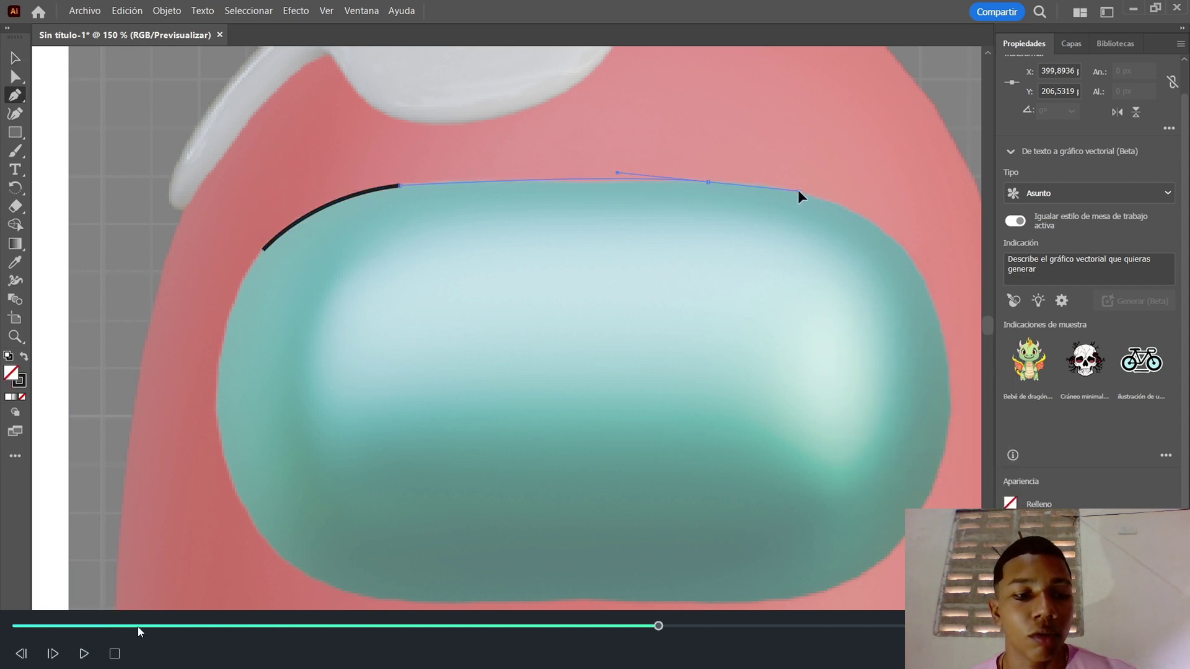
{"action": "left_click", "coordinate": [82, 655]}
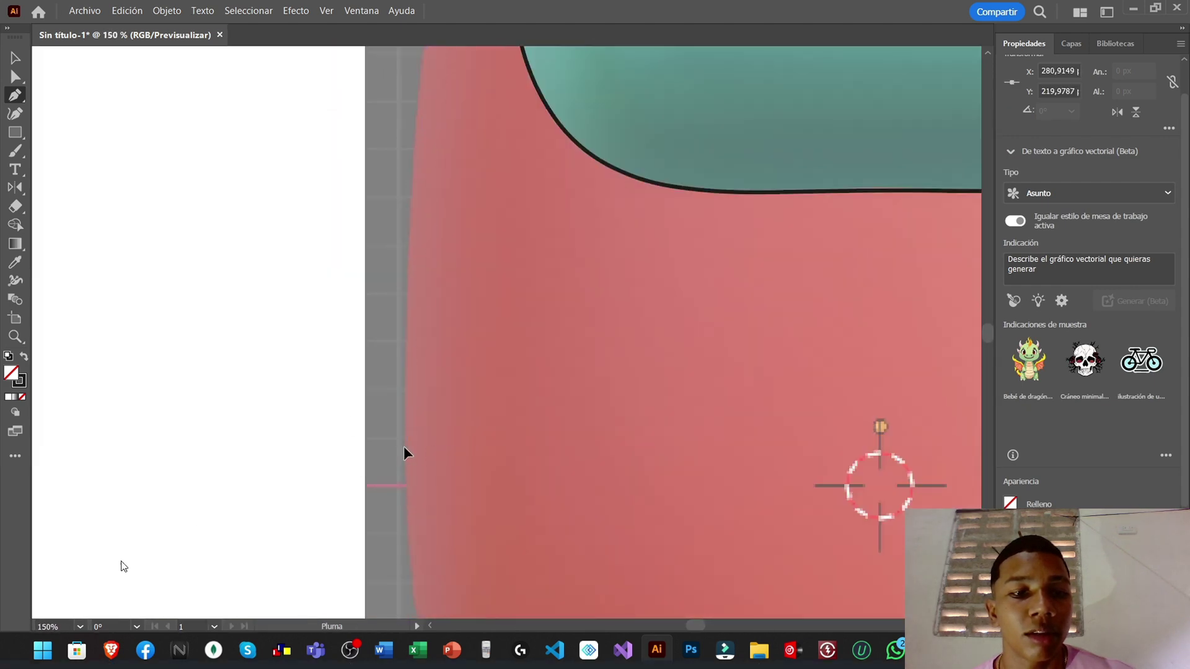
Refine the body outline with the Curvature tool so it follows the lower edge of the egg white, then deselect it
{"action": "mouse_move", "coordinate": [83, 655]}
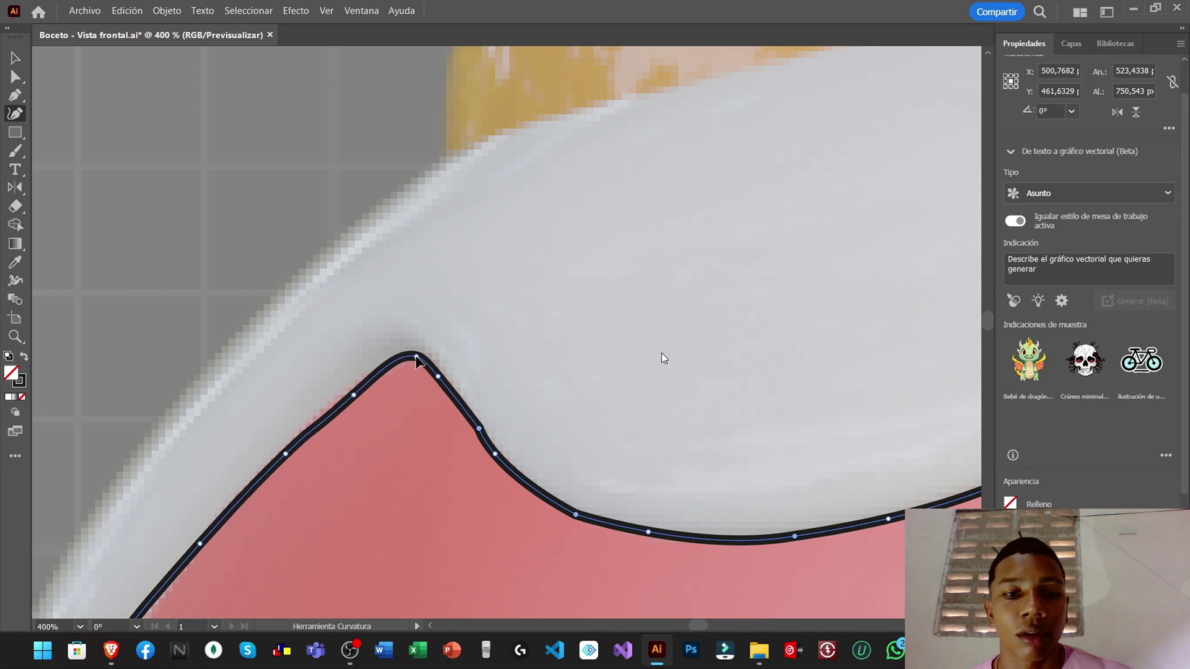
{"action": "scroll", "coordinate": [504, 345], "scroll_direction": "down", "scroll_amount": 2, "text": "alt"}
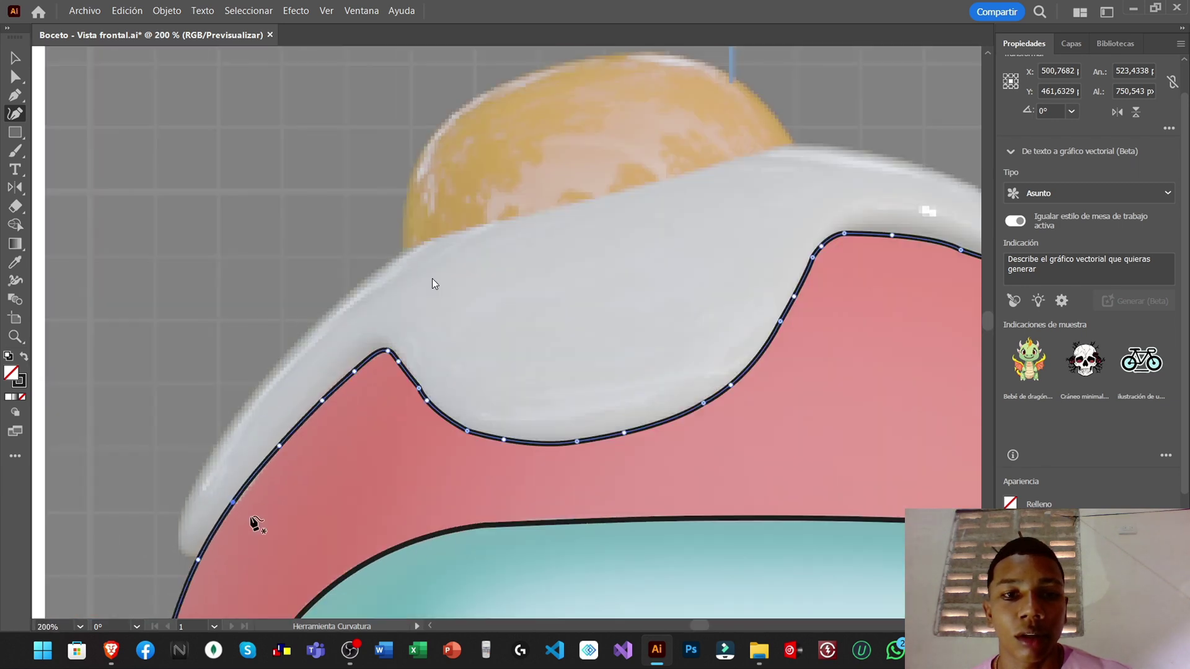
{"action": "scroll", "coordinate": [432, 278], "scroll_direction": "up", "scroll_amount": 3, "text": "alt"}
{"action": "scroll", "coordinate": [427, 456], "scroll_direction": "down", "scroll_amount": 1, "text": "alt"}
{"action": "scroll", "coordinate": [459, 489], "scroll_direction": "right", "scroll_amount": 5, "text": "ctrl"}
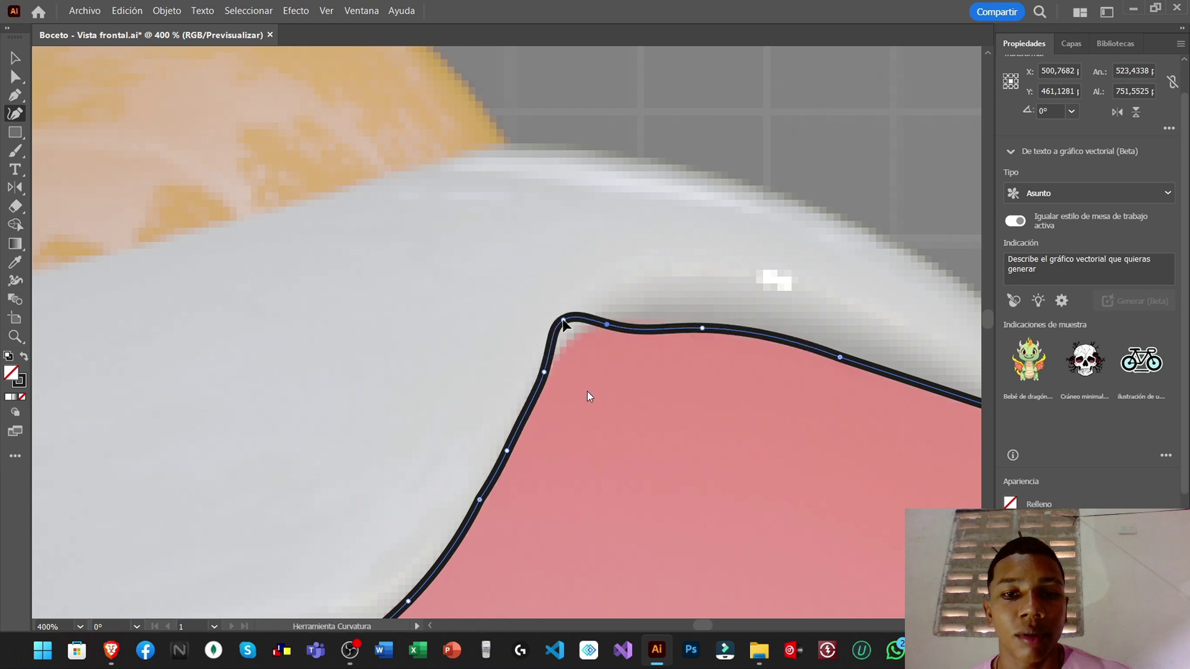
{"action": "scroll", "coordinate": [548, 392], "scroll_direction": "down", "scroll_amount": 1, "text": "alt"}
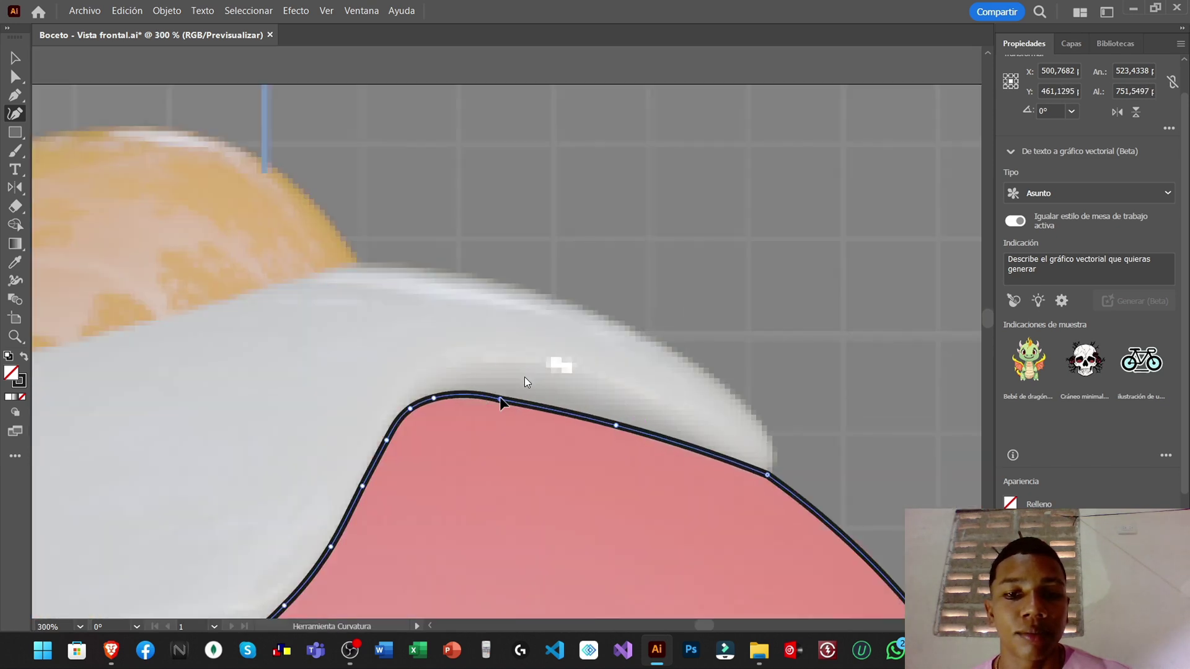
{"action": "scroll", "coordinate": [548, 420], "scroll_direction": "down", "scroll_amount": 4, "text": "alt"}
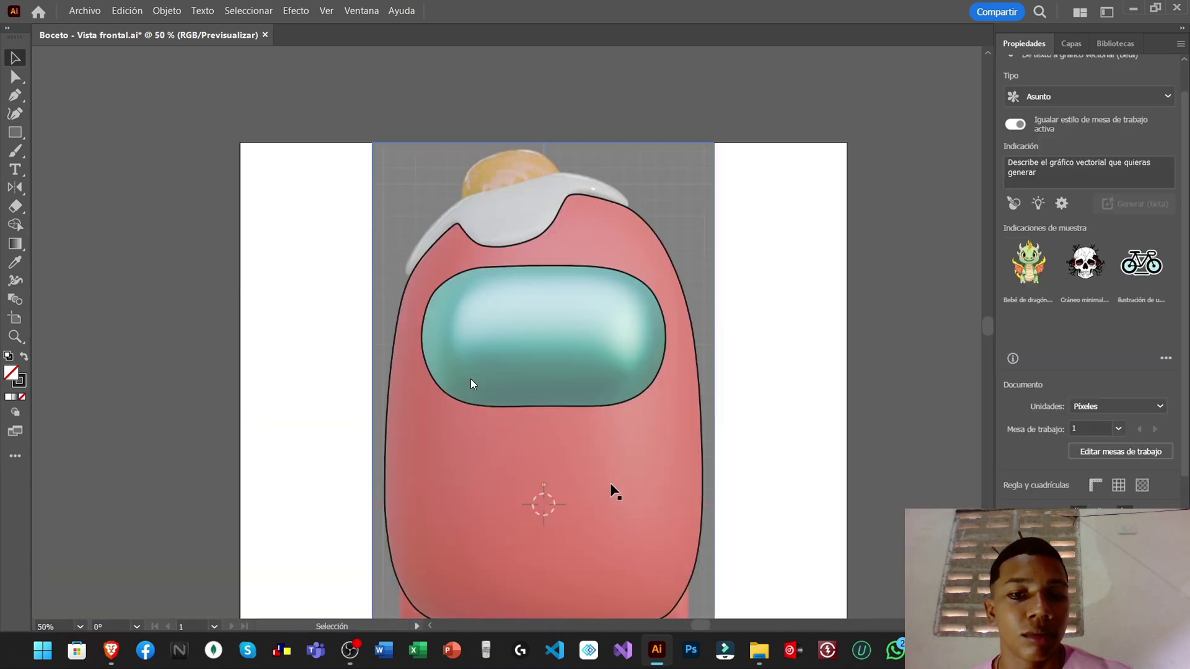
{"action": "scroll", "coordinate": [614, 491], "scroll_direction": "down", "scroll_amount": 1, "text": "alt"}
{"action": "left_click", "coordinate": [614, 491]}
{"action": "key", "text": "shift+c"}
Trace the egg white's upper edge with the Pen tool from its right tip along the base of the yolk
{"action": "scroll", "coordinate": [506, 356], "scroll_direction": "up", "scroll_amount": 8, "text": "alt"}
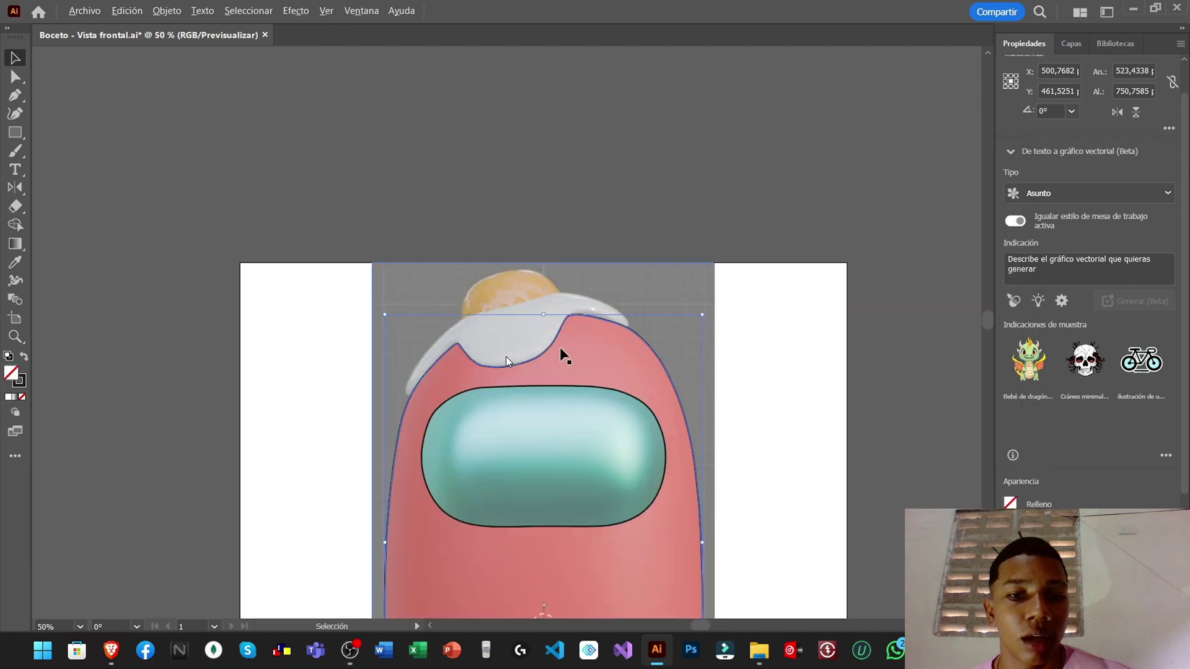
{"action": "scroll", "coordinate": [660, 389], "scroll_direction": "down", "scroll_amount": 2, "text": "alt"}
{"action": "key", "text": "p"}
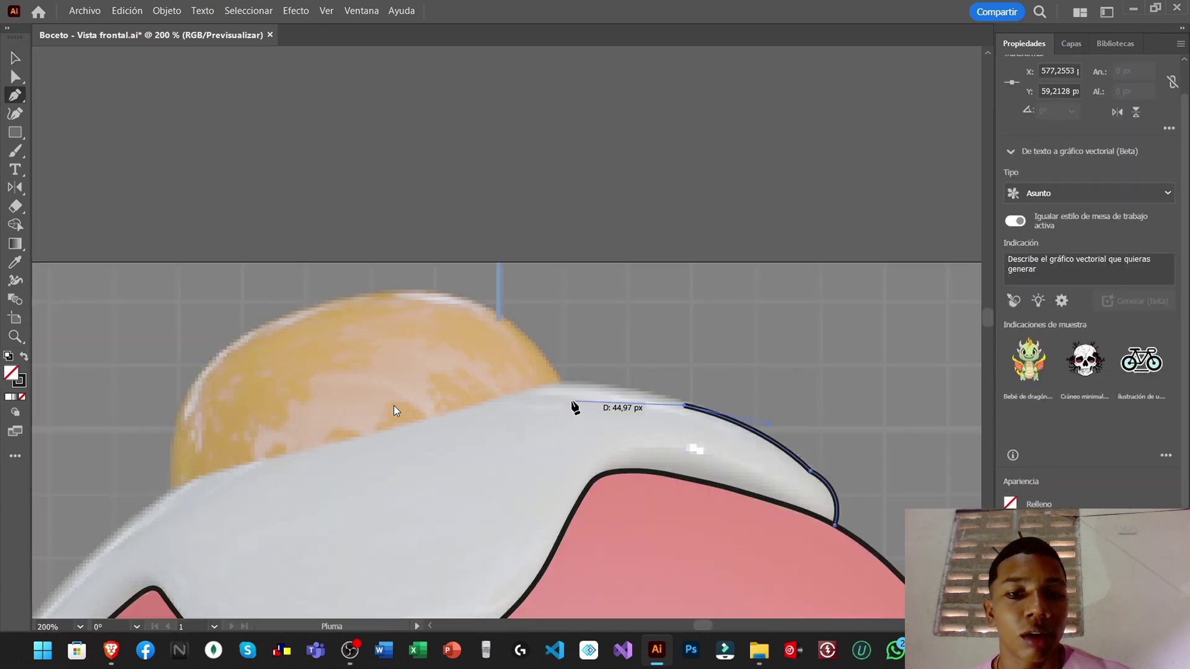
{"action": "left_click_drag", "start_coordinate": [552, 385], "coordinate": [479, 386]}
{"action": "left_click_drag", "start_coordinate": [433, 433], "coordinate": [496, 393]}
{"action": "key", "text": "v"}
Continue the egg white path down its left arm and around the rounded tip to the body outline
{"action": "scroll", "coordinate": [600, 265], "scroll_direction": "up", "scroll_amount": 2, "text": "alt"}
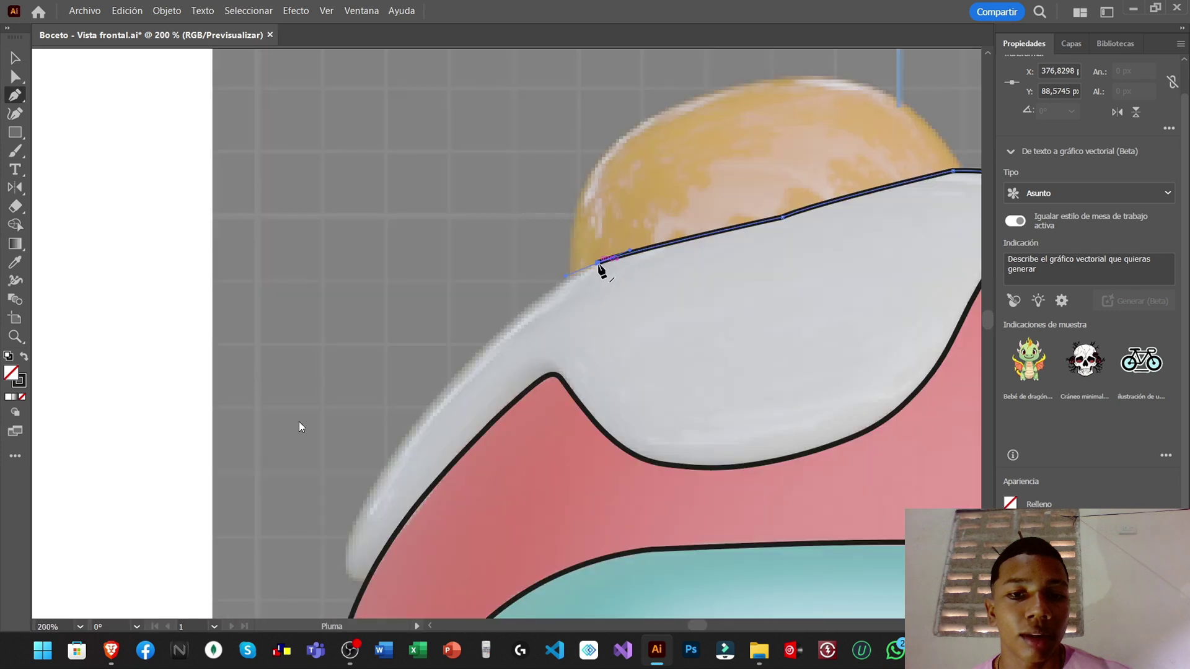
{"action": "scroll", "coordinate": [246, 469], "scroll_direction": "up", "scroll_amount": 1, "text": "alt"}
{"action": "left_click", "coordinate": [434, 542]}
{"action": "scroll", "coordinate": [428, 453], "scroll_direction": "down", "scroll_amount": 4, "text": "alt"}
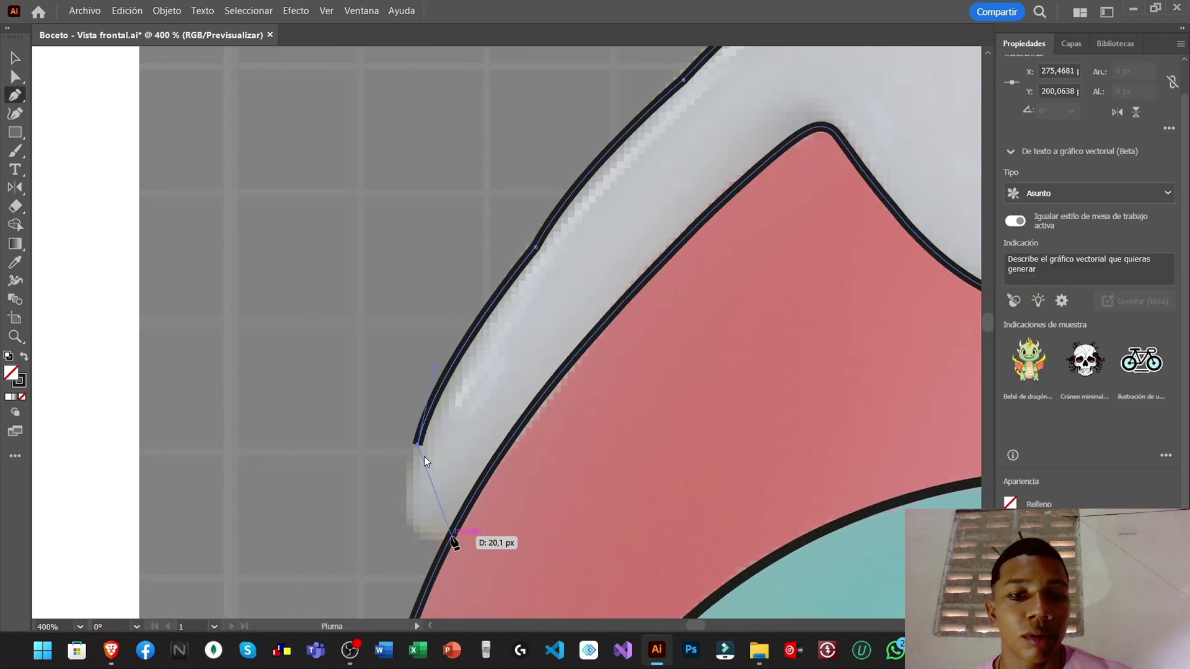
{"action": "scroll", "coordinate": [445, 445], "scroll_direction": "up", "scroll_amount": 5, "text": "alt"}
{"action": "key", "text": "p"}
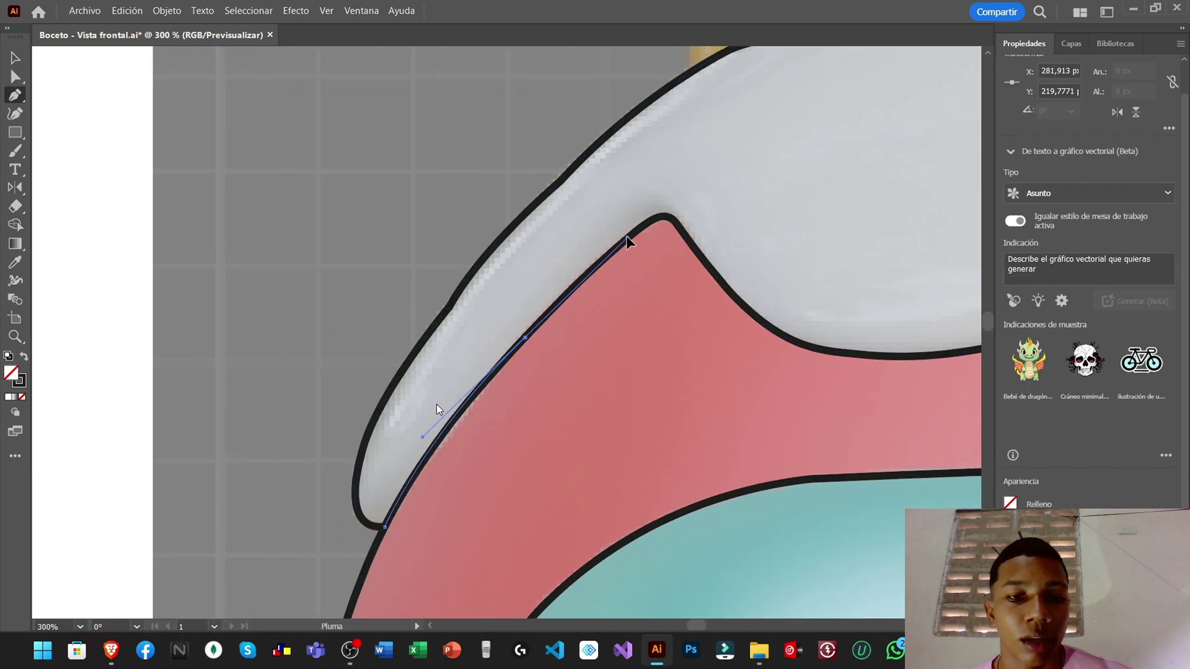
Continue the egg white path along the body outline, over the left peak and down into the central drip
{"action": "scroll", "coordinate": [496, 354], "scroll_direction": "up", "scroll_amount": 1, "text": "alt"}
{"action": "scroll", "coordinate": [548, 273], "scroll_direction": "up", "scroll_amount": 1, "text": "alt"}
{"action": "left_click_drag", "start_coordinate": [554, 264], "coordinate": [550, 427]}
{"action": "scroll", "coordinate": [550, 427], "scroll_direction": "up", "scroll_amount": 1, "text": "alt"}
{"action": "scroll", "coordinate": [557, 489], "scroll_direction": "down", "scroll_amount": 2, "text": "alt"}
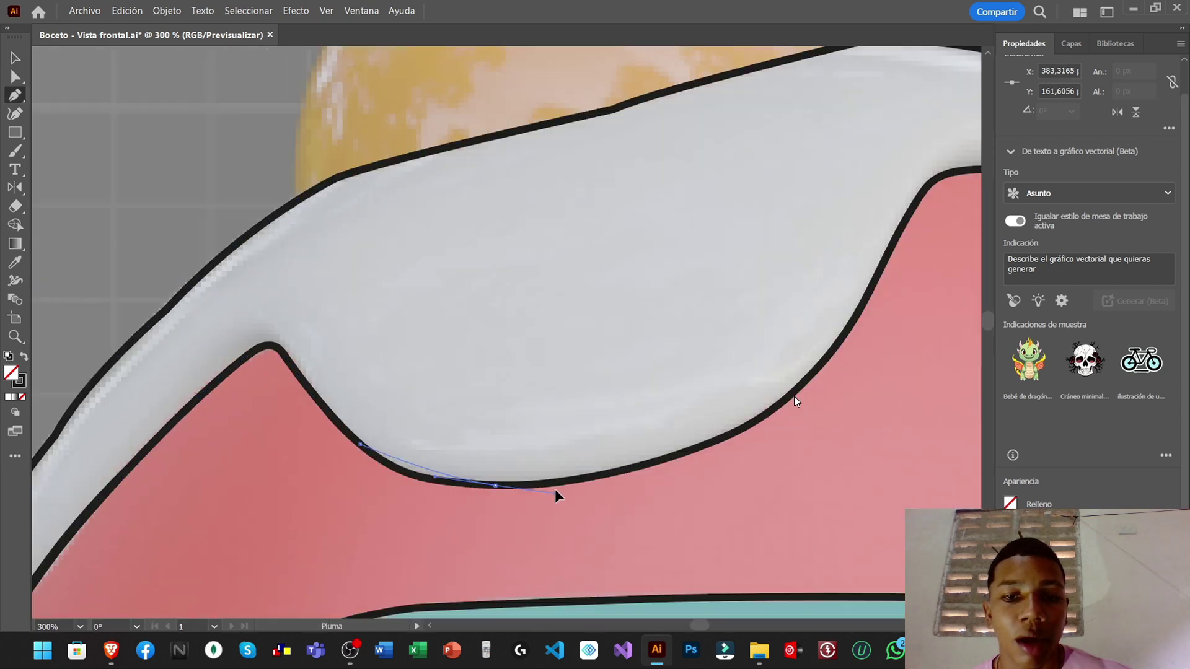
{"action": "scroll", "coordinate": [533, 487], "scroll_direction": "up", "scroll_amount": 1, "text": "alt"}
{"action": "left_click_drag", "start_coordinate": [451, 481], "coordinate": [529, 487]}
{"action": "scroll", "coordinate": [528, 486], "scroll_direction": "down", "scroll_amount": 3, "text": "alt"}
{"action": "scroll", "coordinate": [787, 415], "scroll_direction": "up", "scroll_amount": 1, "text": "alt"}
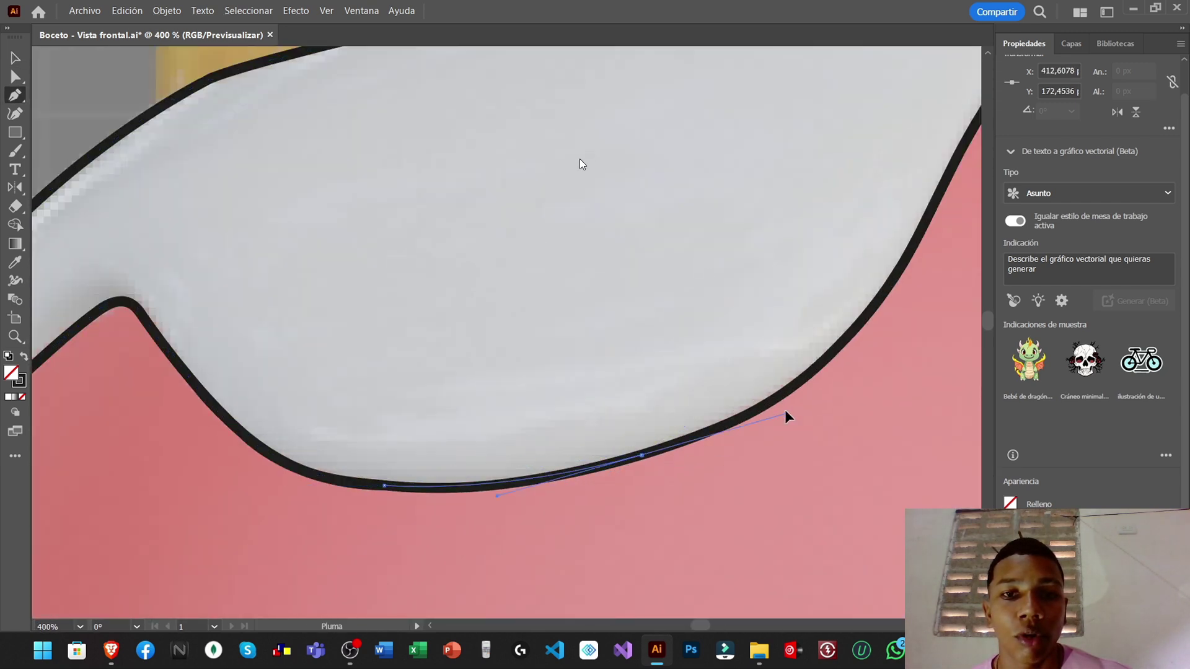
Extend the egg white path up the right side of the central drip and around the corner into the right arm
{"action": "left_click_drag", "start_coordinate": [786, 414], "coordinate": [605, 464]}
{"action": "scroll", "coordinate": [604, 465], "scroll_direction": "up", "scroll_amount": 1, "text": "alt"}
{"action": "scroll", "coordinate": [604, 465], "scroll_direction": "up", "scroll_amount": 1, "text": "alt"}
{"action": "scroll", "coordinate": [664, 446], "scroll_direction": "up", "scroll_amount": 2}
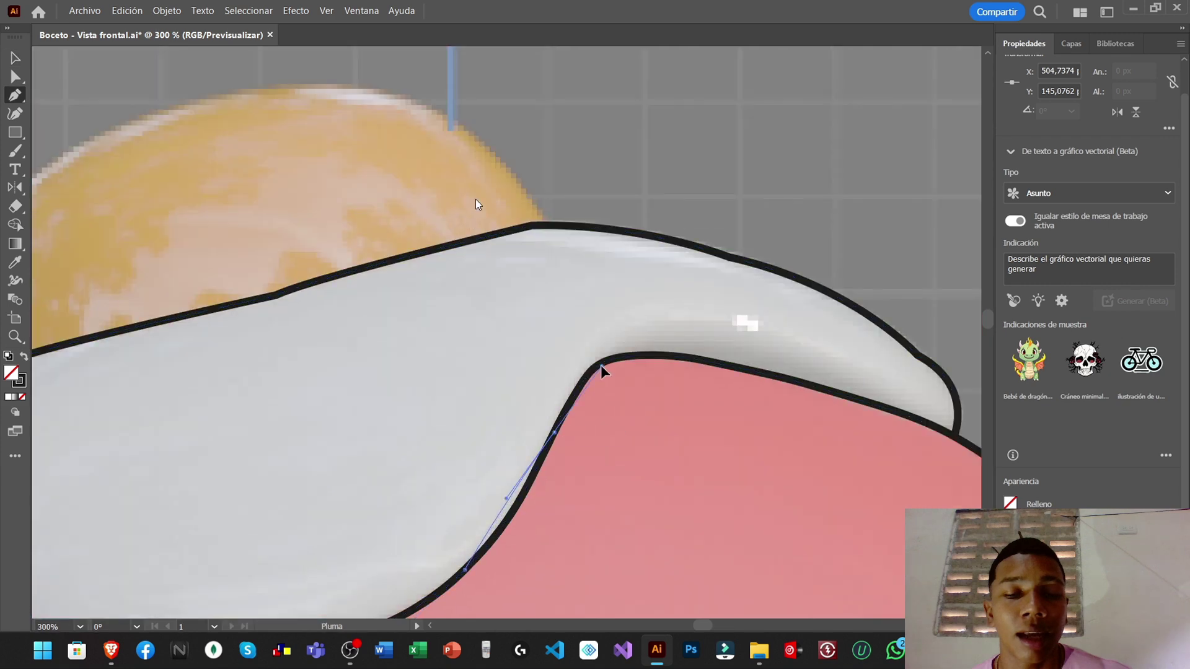
{"action": "left_click_drag", "start_coordinate": [762, 248], "coordinate": [796, 248]}
{"action": "left_click_drag", "start_coordinate": [598, 409], "coordinate": [598, 409]}
{"action": "scroll", "coordinate": [671, 254], "scroll_direction": "down", "scroll_amount": 2, "text": "alt"}
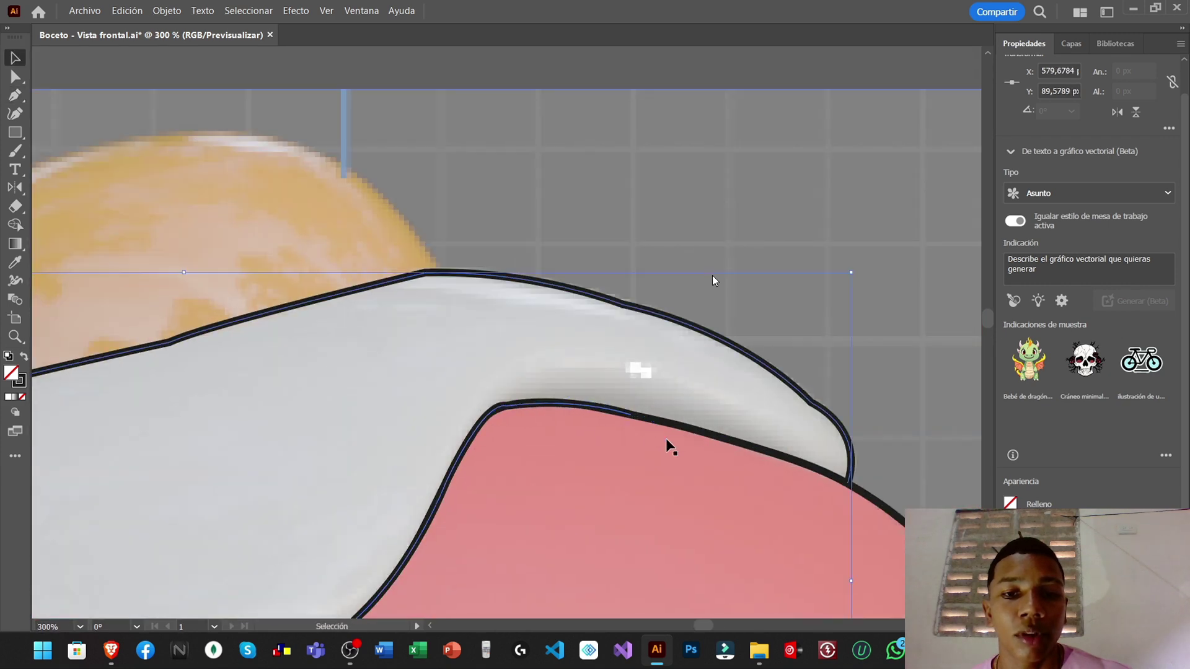
Close the egg white path and smooth its left arm and rounded tip with the Curvature tool
{"action": "key", "text": "v"}
{"action": "scroll", "coordinate": [713, 272], "scroll_direction": "down", "scroll_amount": 3, "text": "alt"}
{"action": "key", "text": "ctrl+plus"}
{"action": "key", "text": "shift+grave"}
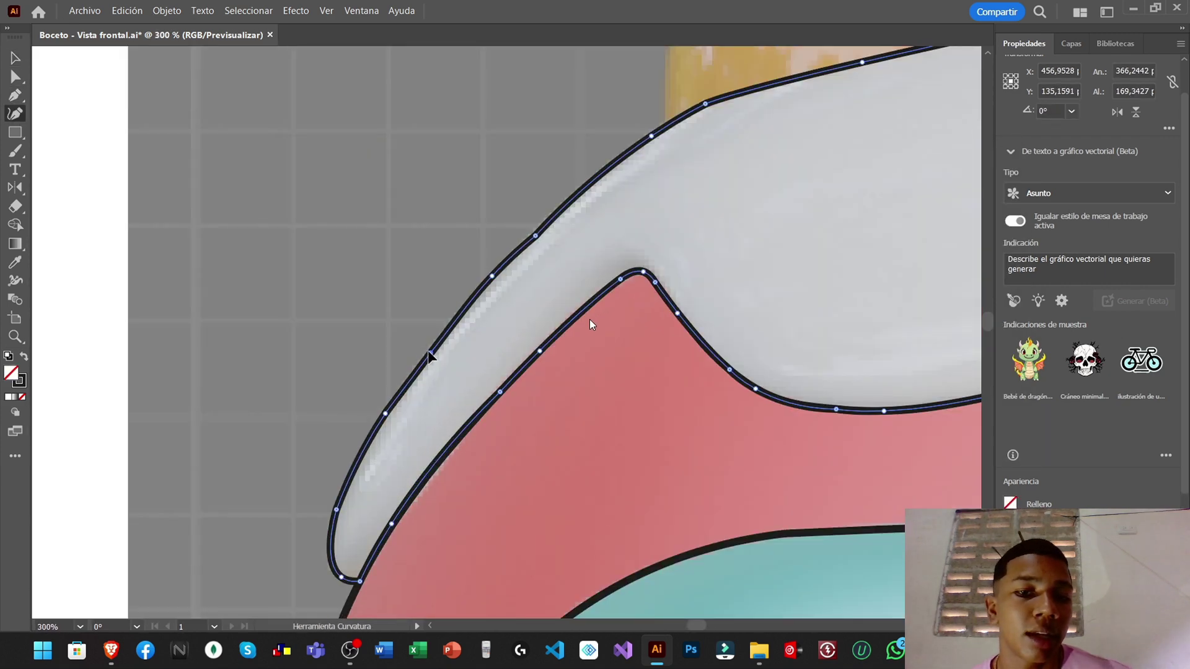
{"action": "key", "text": "ctrl+plus"}
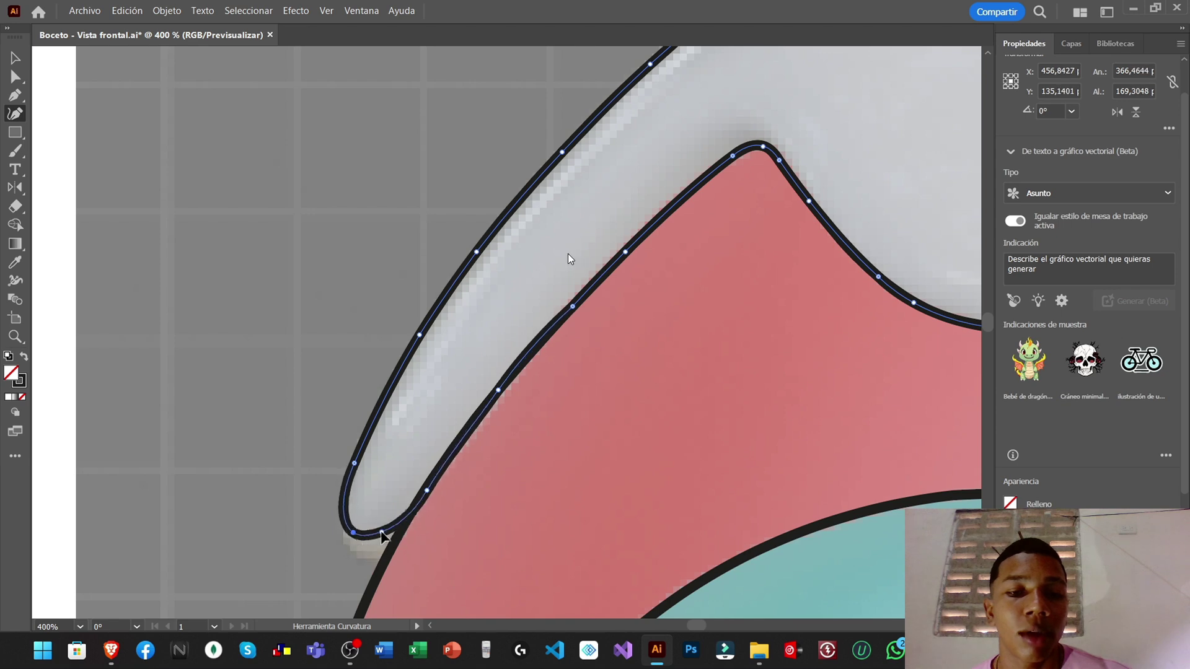
{"action": "key", "text": "ctrl+plus"}
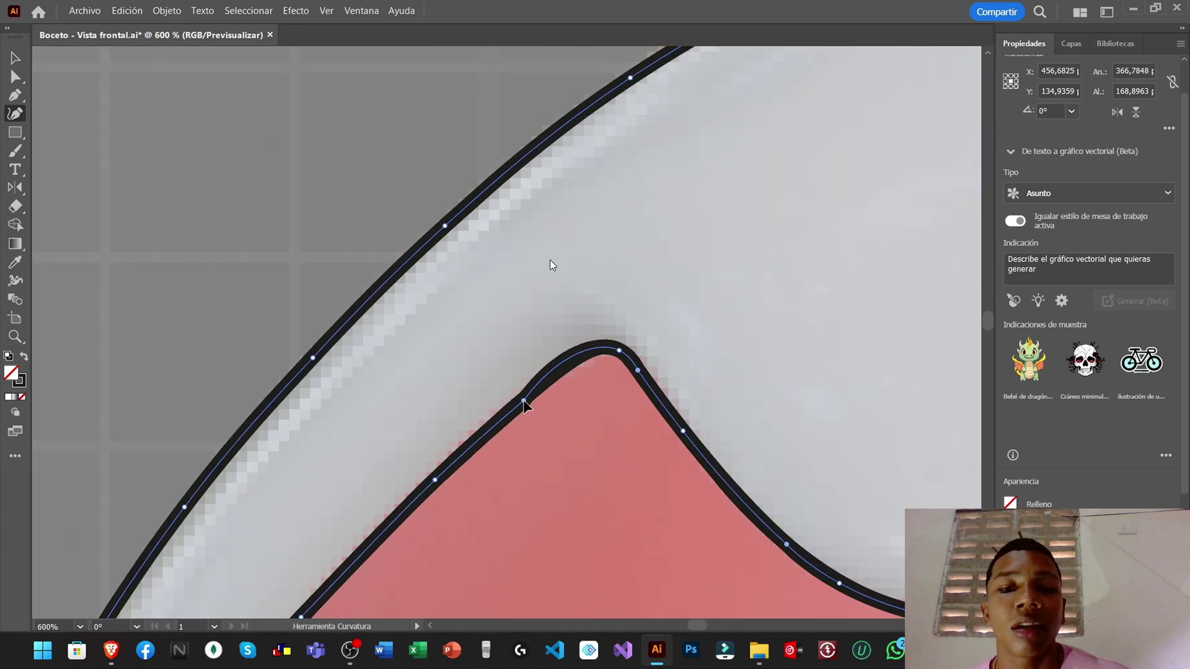
Reshape the left peak on the egg white's lower edge into a smooth curve following the reference
{"action": "left_click_drag", "start_coordinate": [523, 402], "coordinate": [479, 383]}
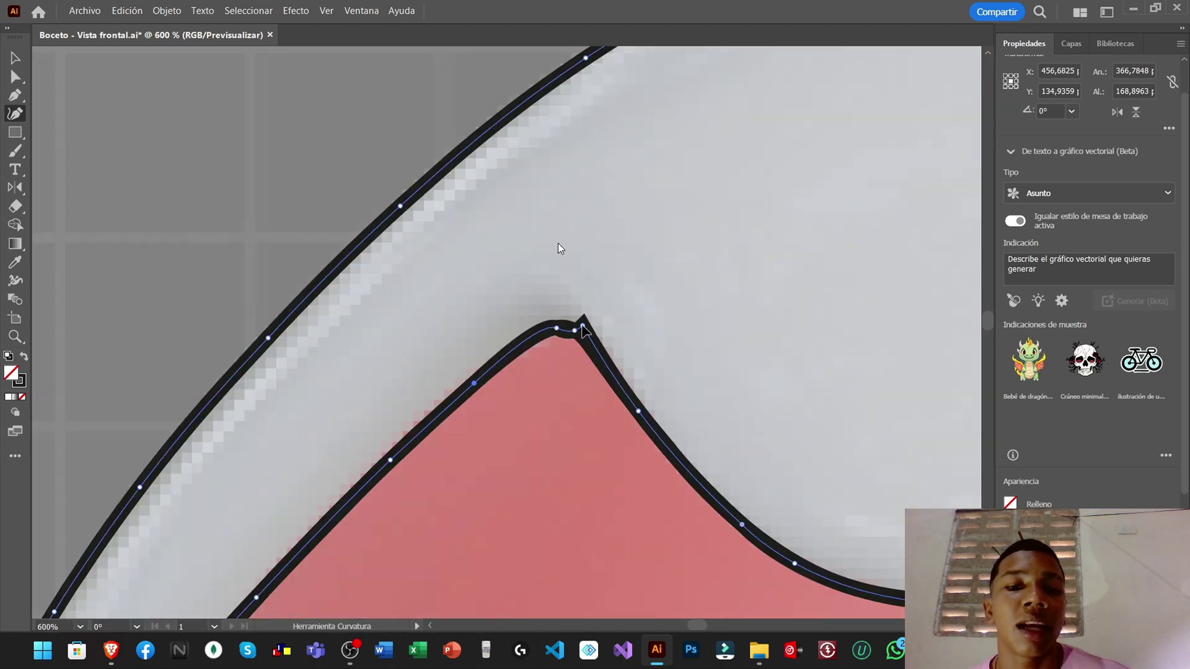
{"action": "left_click", "coordinate": [569, 329]}
{"action": "scroll", "coordinate": [586, 263], "scroll_direction": "down", "scroll_amount": 1, "text": "alt"}
{"action": "scroll", "coordinate": [581, 259], "scroll_direction": "right", "scroll_amount": 5, "text": "ctrl"}
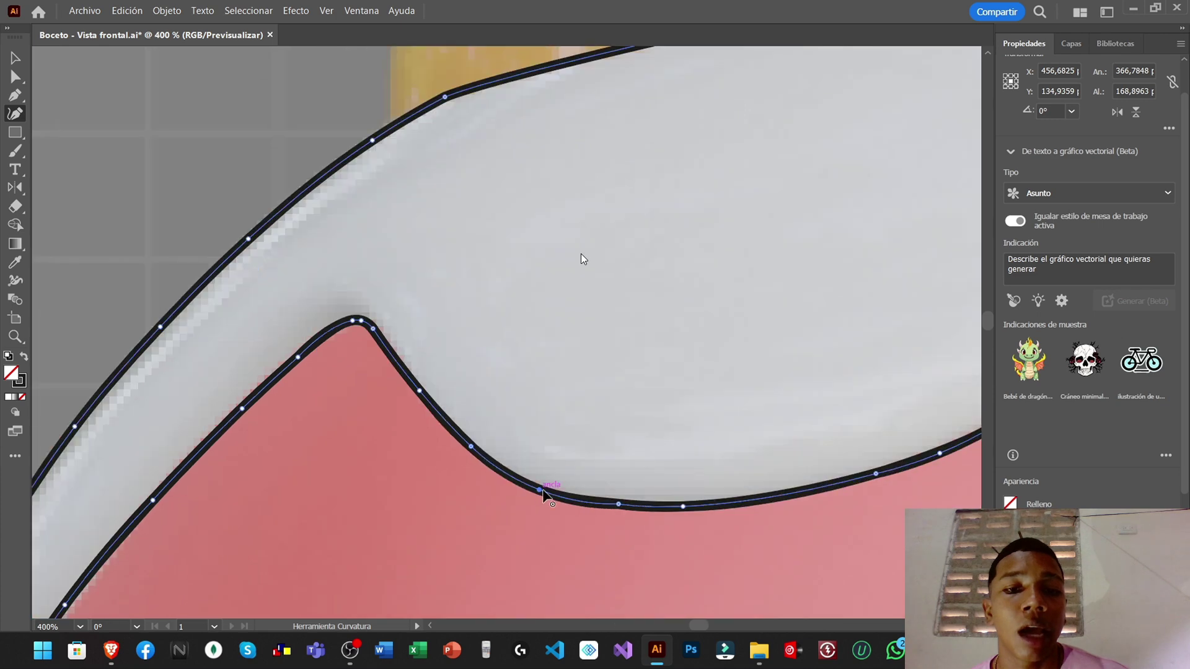
{"action": "scroll", "coordinate": [675, 496], "scroll_direction": "up", "scroll_amount": 2}
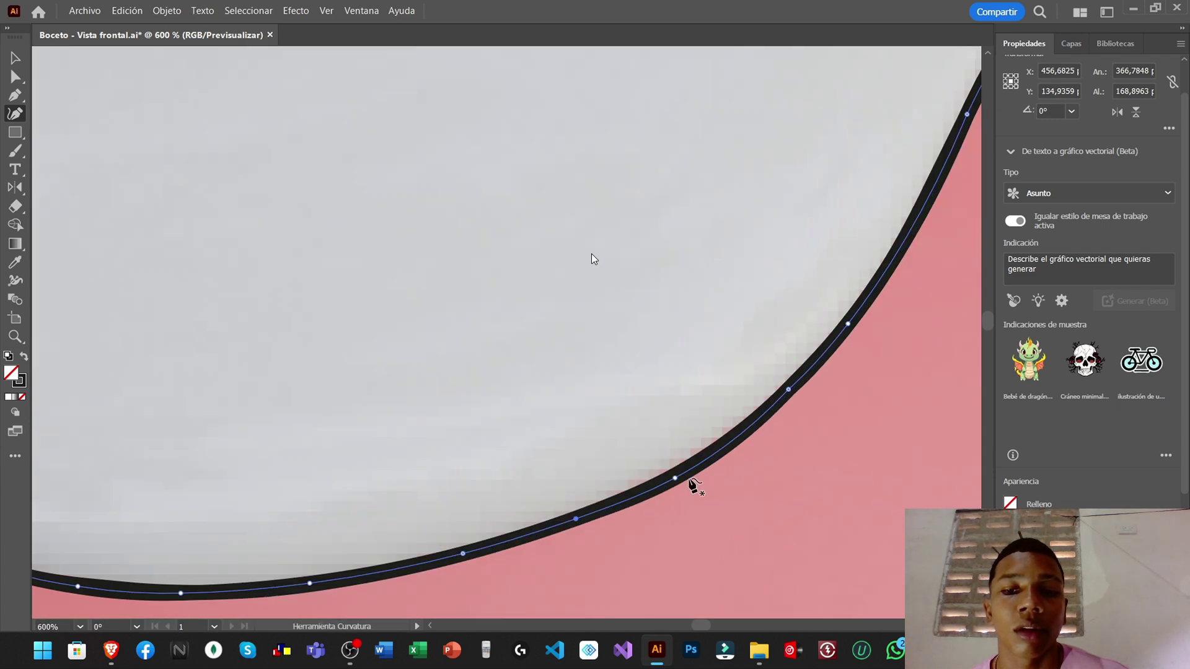
Smooth the right side of the egg white's central drip and the corner leading into the right arm
{"action": "scroll", "coordinate": [659, 399], "scroll_direction": "right", "scroll_amount": 5, "text": "ctrl"}
{"action": "scroll", "coordinate": [712, 400], "scroll_direction": "up", "scroll_amount": 1}
{"action": "scroll", "coordinate": [587, 229], "scroll_direction": "up", "scroll_amount": 1, "text": "alt"}
{"action": "scroll", "coordinate": [586, 202], "scroll_direction": "up", "scroll_amount": 2}
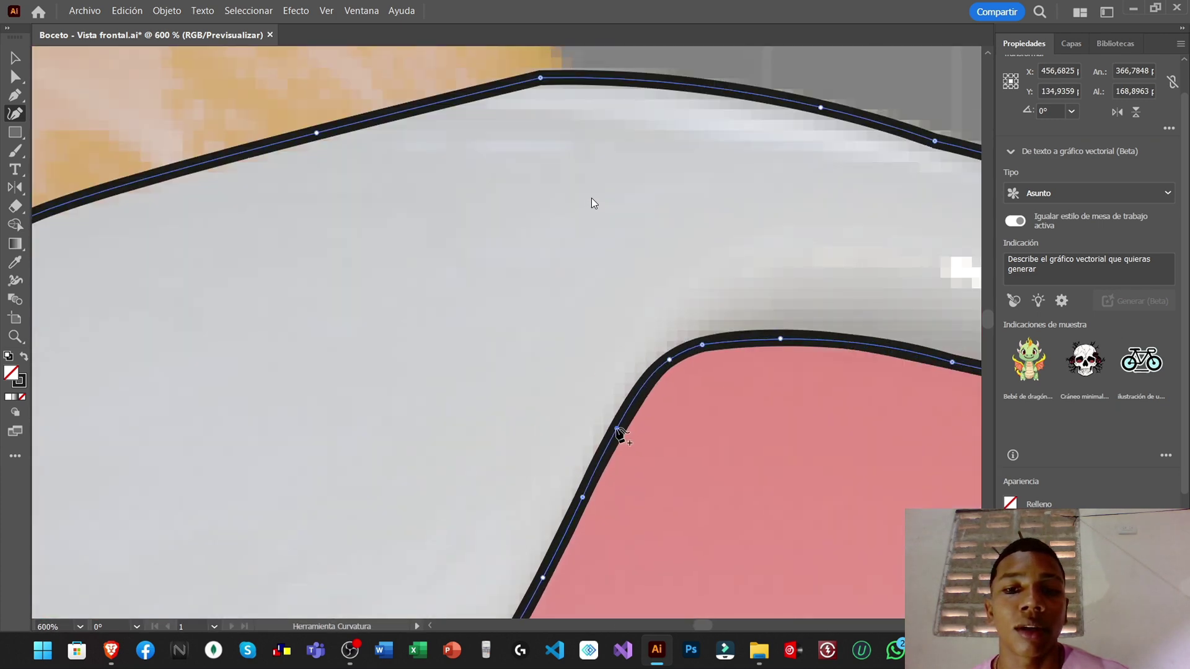
{"action": "scroll", "coordinate": [591, 198], "scroll_direction": "up", "scroll_amount": 2}
{"action": "scroll", "coordinate": [591, 198], "scroll_direction": "right", "scroll_amount": 2, "text": "ctrl"}
{"action": "scroll", "coordinate": [680, 239], "scroll_direction": "up", "scroll_amount": 1}
{"action": "scroll", "coordinate": [687, 247], "scroll_direction": "right", "scroll_amount": 5, "text": "ctrl"}
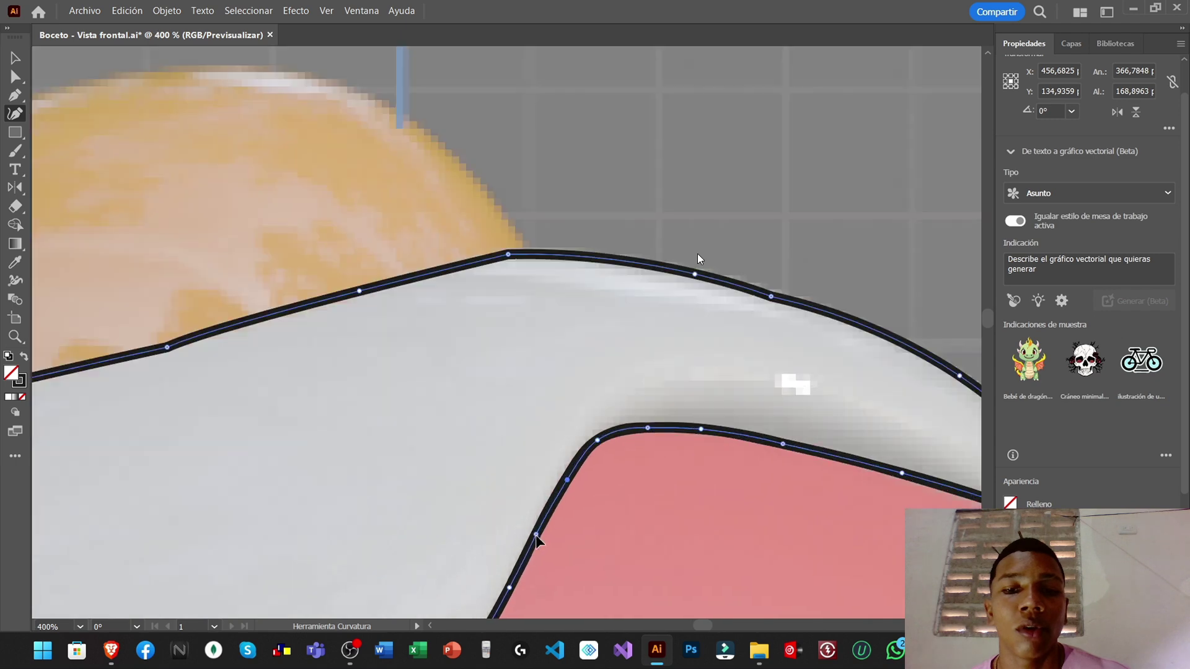
{"action": "scroll", "coordinate": [656, 341], "scroll_direction": "down", "scroll_amount": 1}
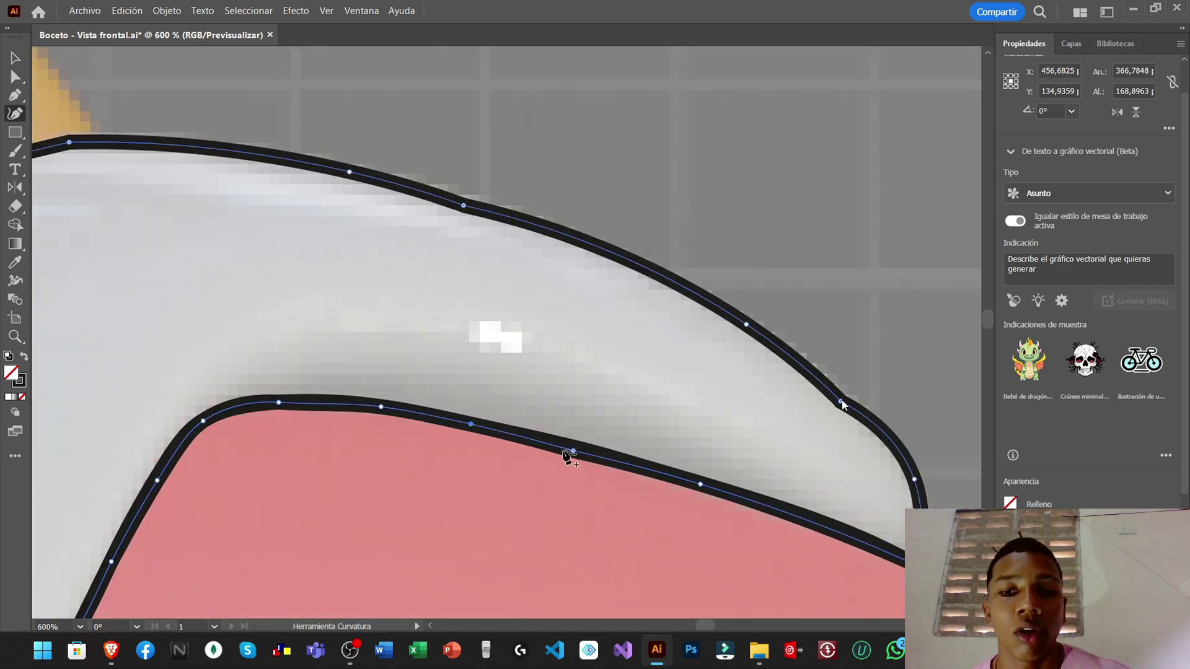
Refine the curve points along the egg white's right arm, its lower edge and its rounded tip
{"action": "scroll", "coordinate": [842, 400], "scroll_direction": "down", "scroll_amount": 1}
{"action": "scroll", "coordinate": [805, 396], "scroll_direction": "right", "scroll_amount": 3, "text": "ctrl"}
{"action": "scroll", "coordinate": [694, 370], "scroll_direction": "up", "scroll_amount": 1}
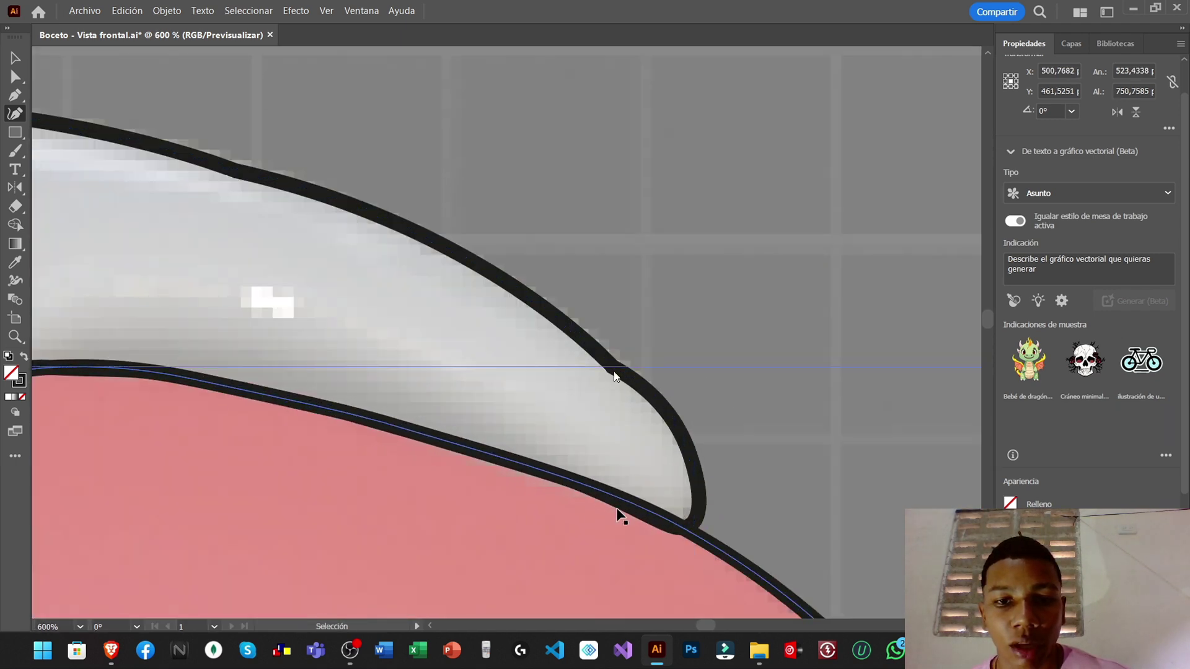
{"action": "scroll", "coordinate": [688, 528], "scroll_direction": "down", "scroll_amount": 1}
{"action": "scroll", "coordinate": [676, 519], "scroll_direction": "right", "scroll_amount": 1, "text": "ctrl"}
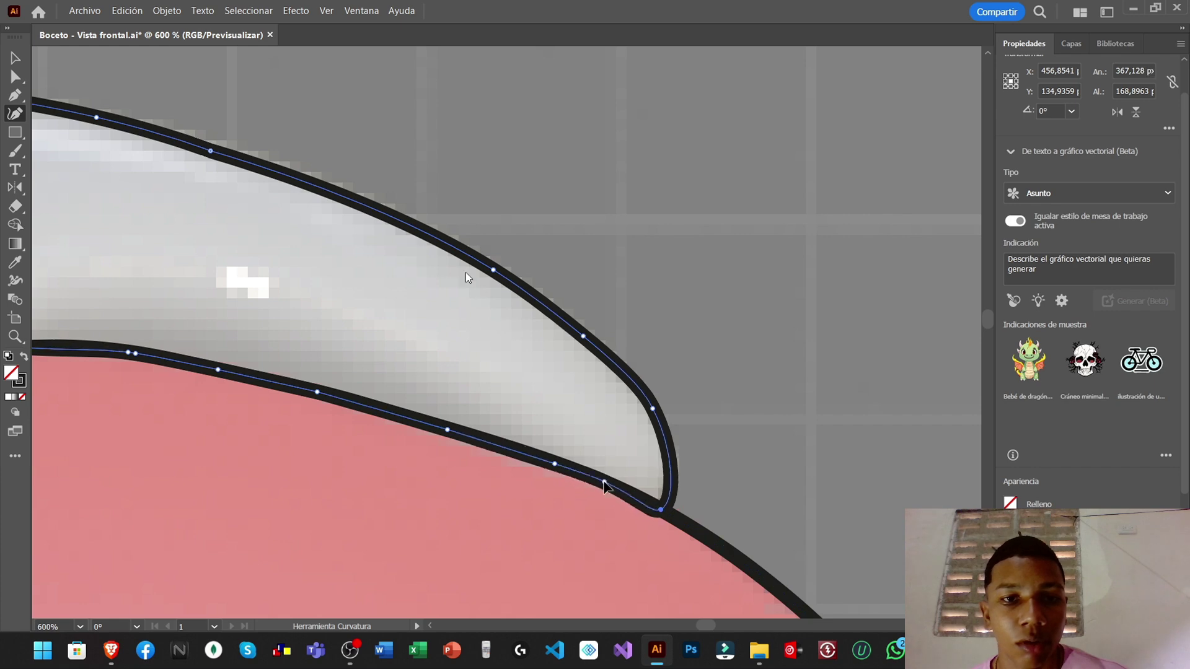
{"action": "scroll", "coordinate": [466, 277], "scroll_direction": "down", "scroll_amount": 2, "text": "alt"}
{"action": "scroll", "coordinate": [179, 157], "scroll_direction": "down", "scroll_amount": 1}
{"action": "scroll", "coordinate": [180, 157], "scroll_direction": "up", "scroll_amount": 1, "text": "alt"}
{"action": "scroll", "coordinate": [109, 176], "scroll_direction": "up", "scroll_amount": 1}
{"action": "scroll", "coordinate": [130, 184], "scroll_direction": "left", "scroll_amount": 1, "text": "ctrl"}
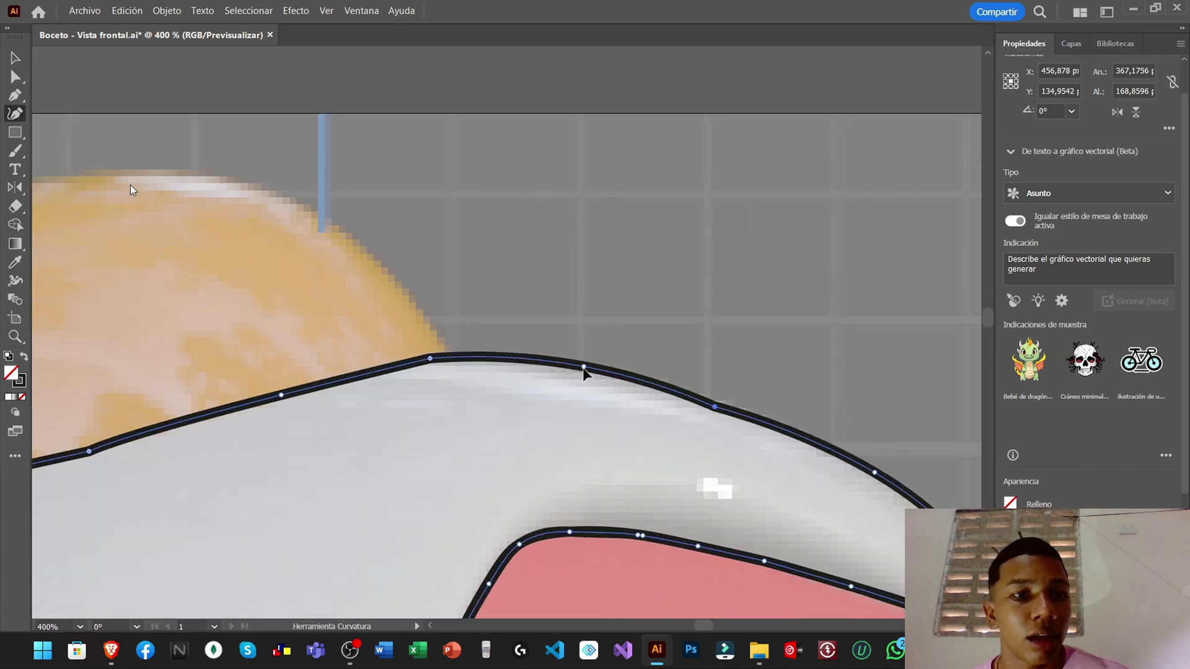
Smooth the egg white's upper edge along the base of the yolk from right to left
{"action": "scroll", "coordinate": [311, 316], "scroll_direction": "left", "scroll_amount": 1, "text": "ctrl"}
{"action": "scroll", "coordinate": [495, 367], "scroll_direction": "left", "scroll_amount": 3, "text": "ctrl"}
{"action": "scroll", "coordinate": [495, 367], "scroll_direction": "down", "scroll_amount": 1}
{"action": "scroll", "coordinate": [385, 417], "scroll_direction": "left", "scroll_amount": 3, "text": "ctrl"}
{"action": "scroll", "coordinate": [385, 417], "scroll_direction": "down", "scroll_amount": 1}
{"action": "scroll", "coordinate": [314, 448], "scroll_direction": "down", "scroll_amount": 1, "text": "alt"}
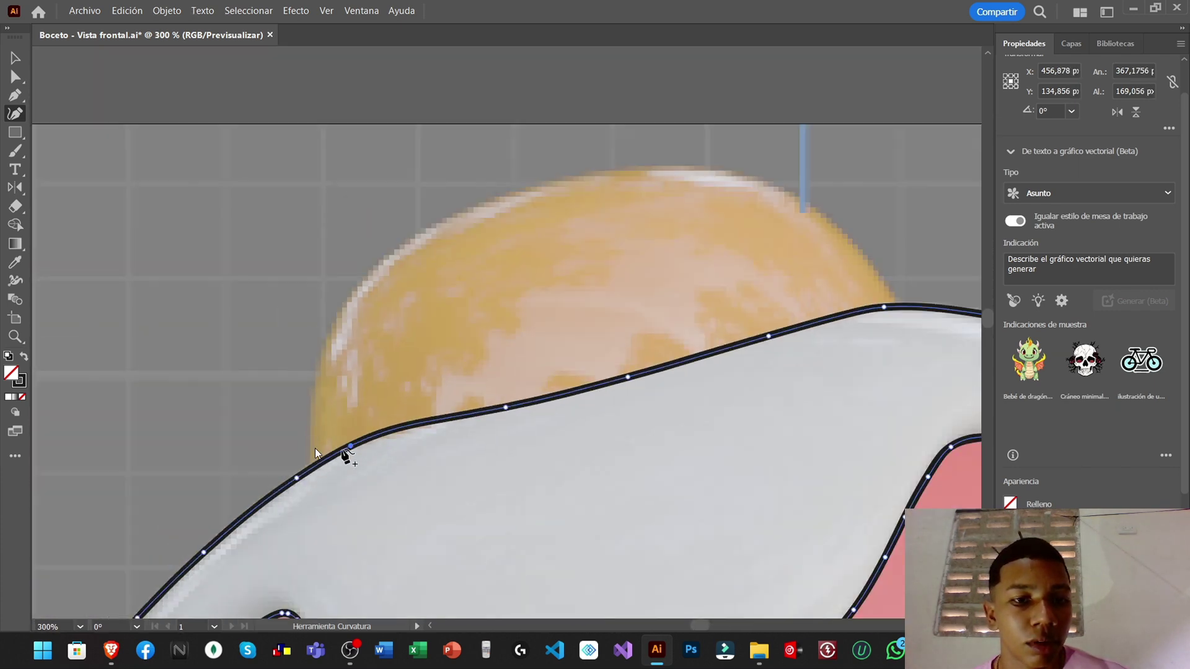
Start the yolk outline with the Pen tool at its right base and trace up its right side
{"action": "scroll", "coordinate": [297, 459], "scroll_direction": "down", "scroll_amount": 5, "text": "alt"}
{"action": "key", "text": "p"}
{"action": "left_click", "coordinate": [256, 422]}
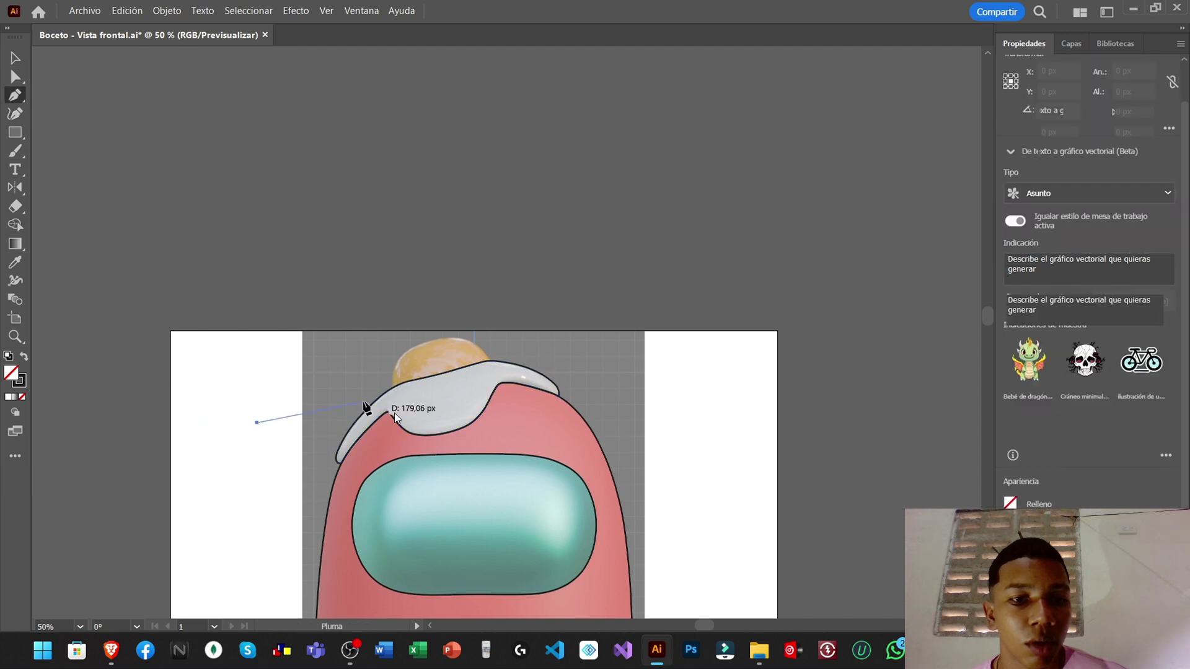
{"action": "scroll", "coordinate": [365, 404], "scroll_direction": "up", "scroll_amount": 6, "text": "alt"}
{"action": "key", "text": "v"}
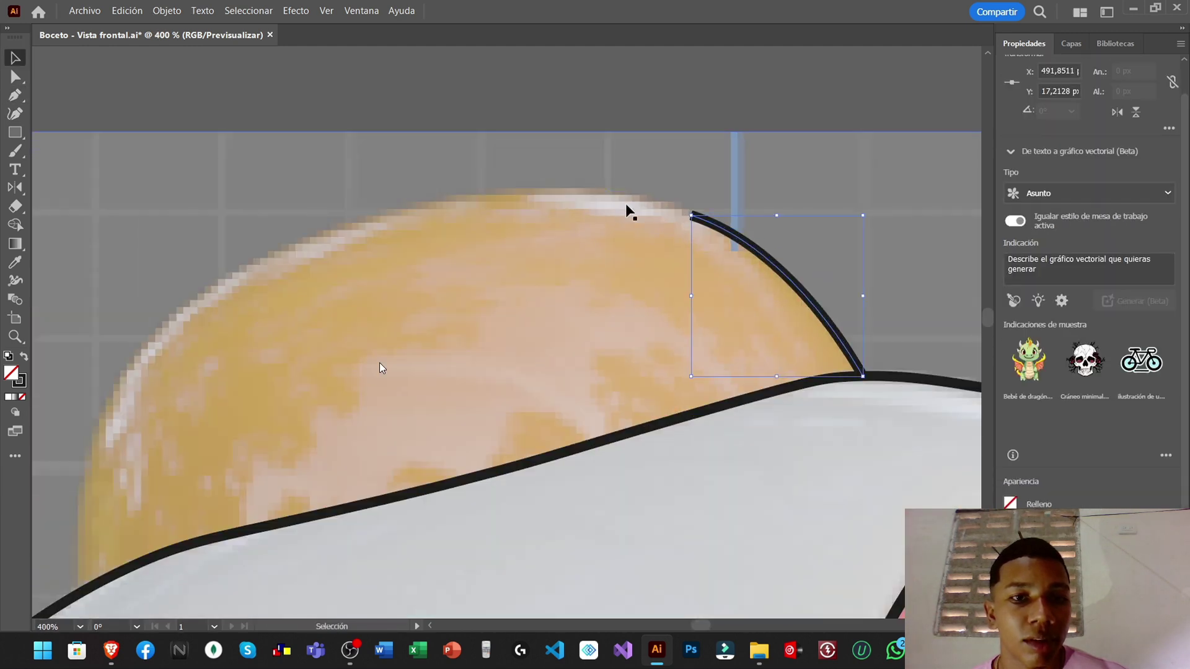
{"action": "scroll", "coordinate": [627, 208], "scroll_direction": "down", "scroll_amount": 4, "text": "alt"}
{"action": "scroll", "coordinate": [242, 276], "scroll_direction": "up", "scroll_amount": 3, "text": "alt"}
Continue the yolk outline over the top and down its left side to the egg white's edge
{"action": "key", "text": "p"}
{"action": "mouse_move", "coordinate": [427, 231]}
{"action": "left_mouse_down"}
{"action": "mouse_move", "coordinate": [438, 233]}
{"action": "mouse_move", "coordinate": [393, 324]}
{"action": "left_mouse_up"}
{"action": "scroll", "coordinate": [372, 347], "scroll_direction": "up", "scroll_amount": 2, "text": "alt"}
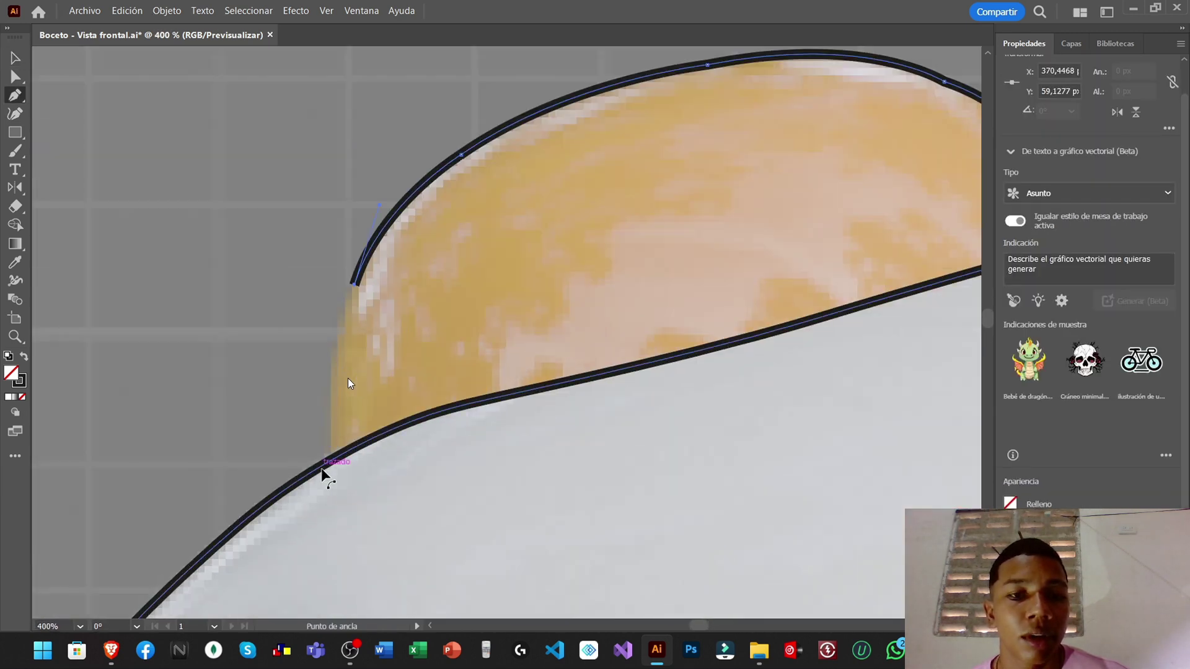
{"action": "key", "text": "v"}
{"action": "scroll", "coordinate": [348, 459], "scroll_direction": "down", "scroll_amount": 2, "text": "alt"}
{"action": "left_click_drag", "start_coordinate": [335, 457], "coordinate": [544, 474]}
Trace the yolk's base along the egg white's upper edge and close the path at the right corner
{"action": "scroll", "coordinate": [397, 415], "scroll_direction": "up", "scroll_amount": 2, "text": "alt"}
{"action": "key", "text": "p"}
{"action": "key", "text": "v"}
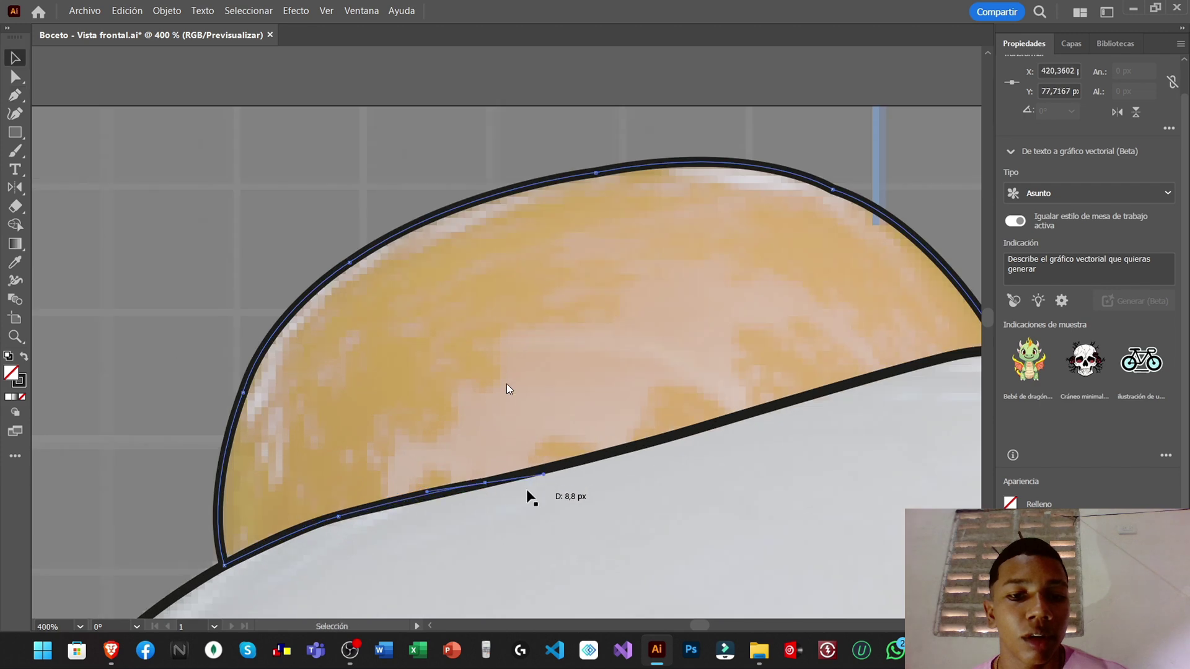
{"action": "key", "text": "p"}
{"action": "scroll", "coordinate": [532, 496], "scroll_direction": "up", "scroll_amount": 3}
{"action": "scroll", "coordinate": [496, 520], "scroll_direction": "right", "scroll_amount": 3}
{"action": "scroll", "coordinate": [682, 481], "scroll_direction": "up", "scroll_amount": 2, "text": "alt"}
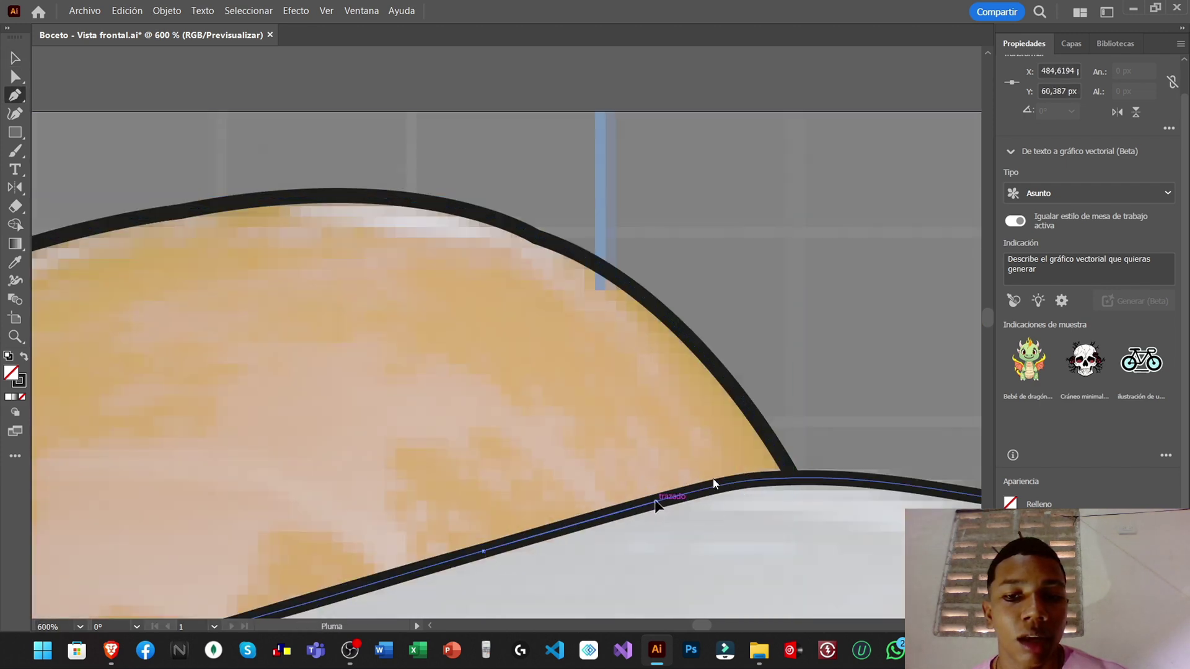
{"action": "left_click_drag", "start_coordinate": [834, 449], "coordinate": [836, 460]}
{"action": "scroll", "coordinate": [732, 488], "scroll_direction": "down", "scroll_amount": 3, "text": "alt"}
Align the curve points of the yolk's base with the egg white's edge using the Curvature tool
{"action": "key", "text": "shift+grave"}
{"action": "scroll", "coordinate": [462, 489], "scroll_direction": "up", "scroll_amount": 4, "text": "alt"}
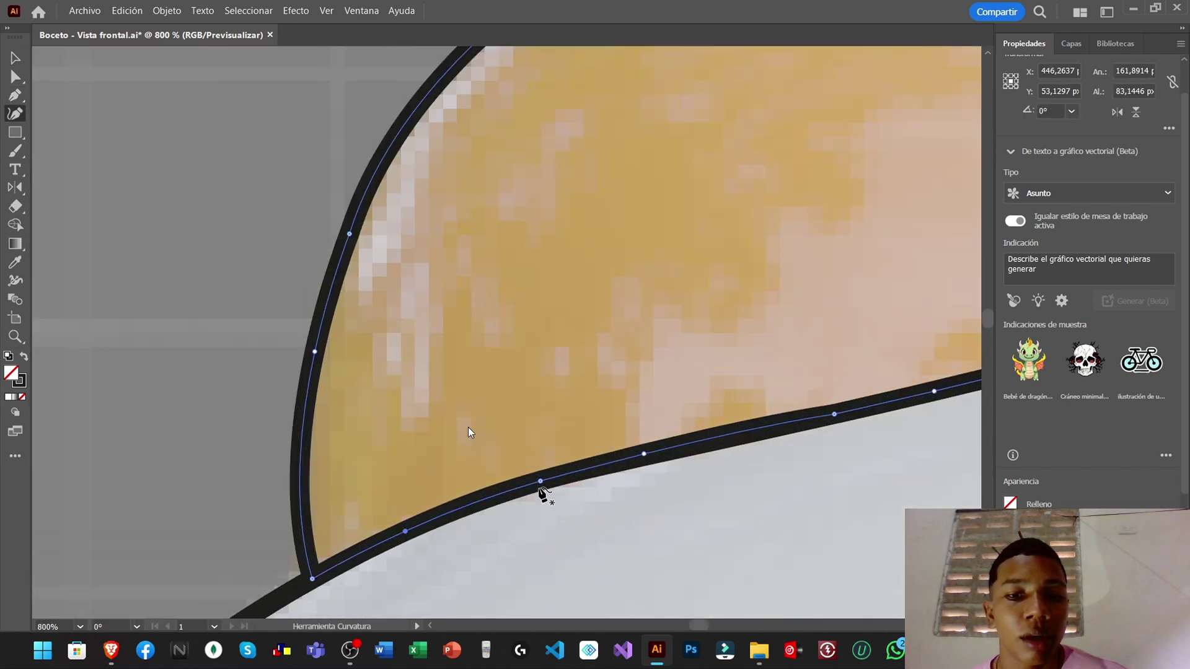
{"action": "scroll", "coordinate": [543, 490], "scroll_direction": "right", "scroll_amount": 3}
{"action": "left_click_drag", "start_coordinate": [531, 454], "coordinate": [571, 446]}
{"action": "left_click_drag", "start_coordinate": [428, 481], "coordinate": [415, 484]}
{"action": "scroll", "coordinate": [465, 479], "scroll_direction": "down", "scroll_amount": 1, "text": "alt"}
{"action": "scroll", "coordinate": [469, 484], "scroll_direction": "up", "scroll_amount": 1, "text": "alt"}
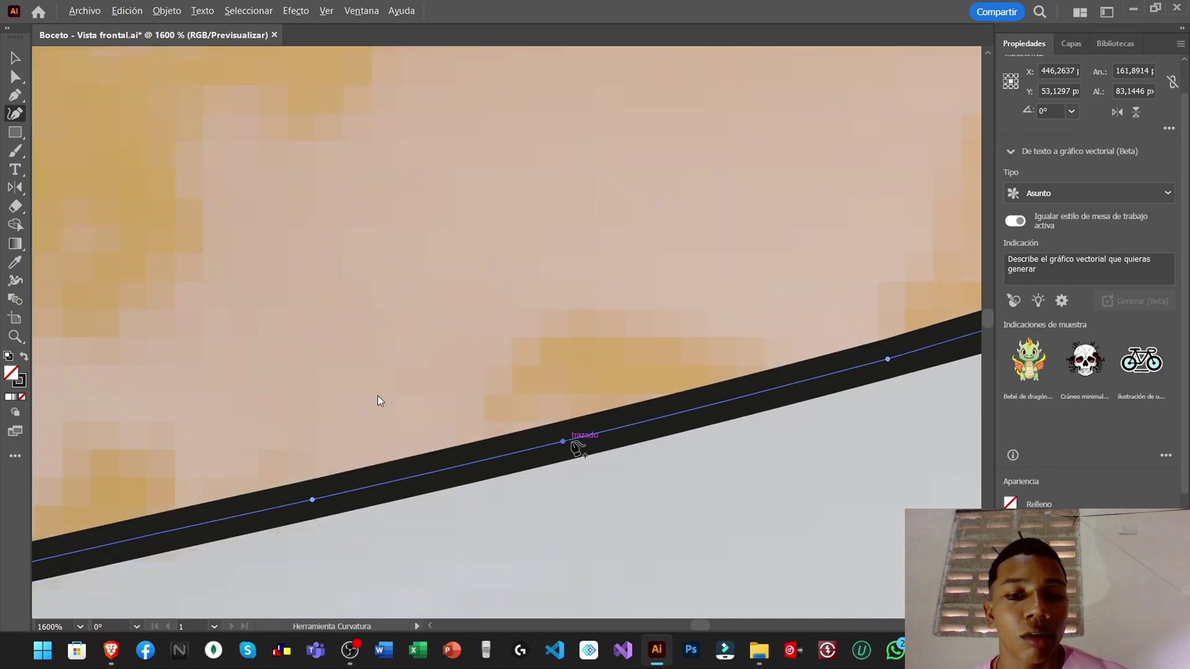
{"action": "scroll", "coordinate": [580, 434], "scroll_direction": "left", "scroll_amount": 2}
{"action": "left_click", "coordinate": [605, 451]}
{"action": "scroll", "coordinate": [688, 443], "scroll_direction": "down", "scroll_amount": 3, "text": "alt"}
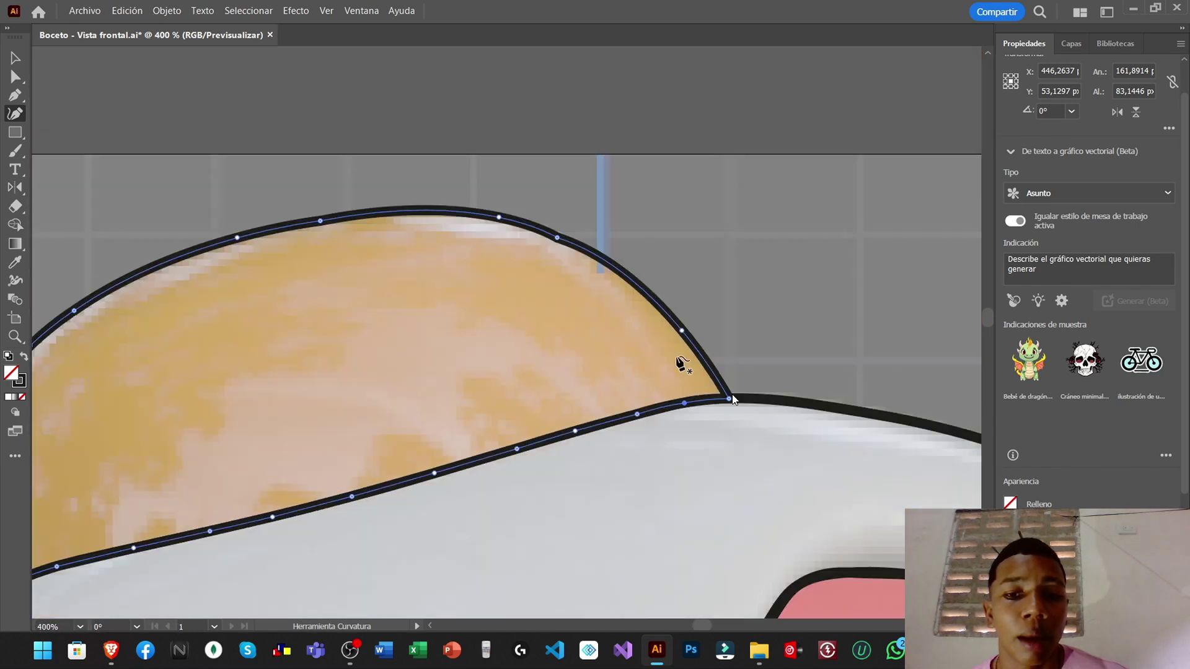
Smooth the yolk outline's upper right curve, top and left side with the Curvature tool
{"action": "scroll", "coordinate": [682, 366], "scroll_direction": "up", "scroll_amount": 2}
{"action": "scroll", "coordinate": [584, 346], "scroll_direction": "up", "scroll_amount": 3, "text": "alt"}
{"action": "left_click_drag", "start_coordinate": [467, 307], "coordinate": [412, 282]}
{"action": "scroll", "coordinate": [558, 329], "scroll_direction": "left", "scroll_amount": 3}
{"action": "left_click_drag", "start_coordinate": [558, 329], "coordinate": [568, 358]}
{"action": "scroll", "coordinate": [616, 364], "scroll_direction": "down", "scroll_amount": 2, "text": "alt"}
{"action": "left_click_drag", "start_coordinate": [451, 371], "coordinate": [422, 378]}
{"action": "scroll", "coordinate": [422, 382], "scroll_direction": "down", "scroll_amount": 3}
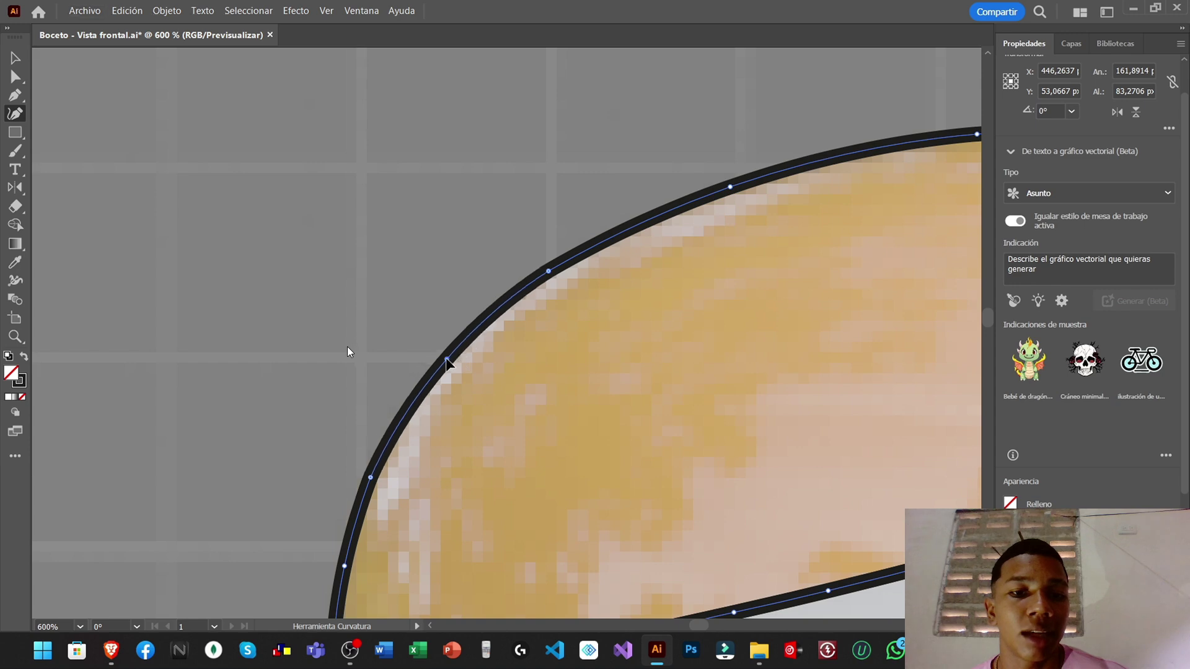
{"action": "scroll", "coordinate": [471, 396], "scroll_direction": "down", "scroll_amount": 2, "text": "alt"}
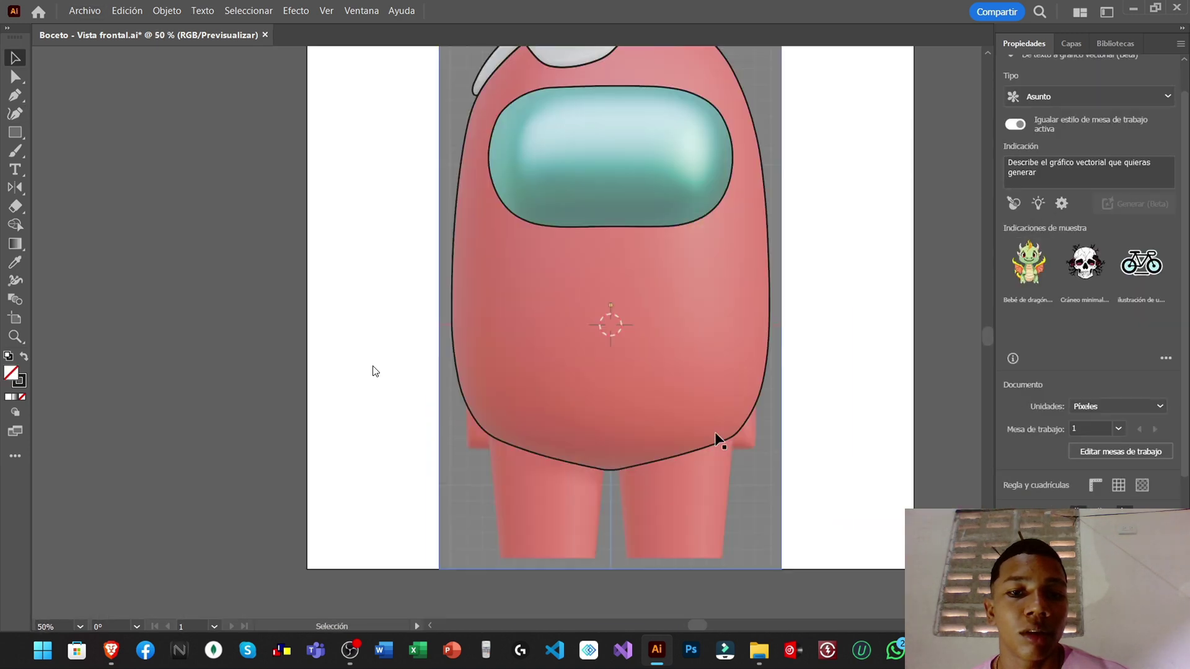
Trace the left leg with the Pen tool from the body outline down its outer side and across its bottom edge
{"action": "scroll", "coordinate": [378, 372], "scroll_direction": "up", "scroll_amount": 5, "text": "alt"}
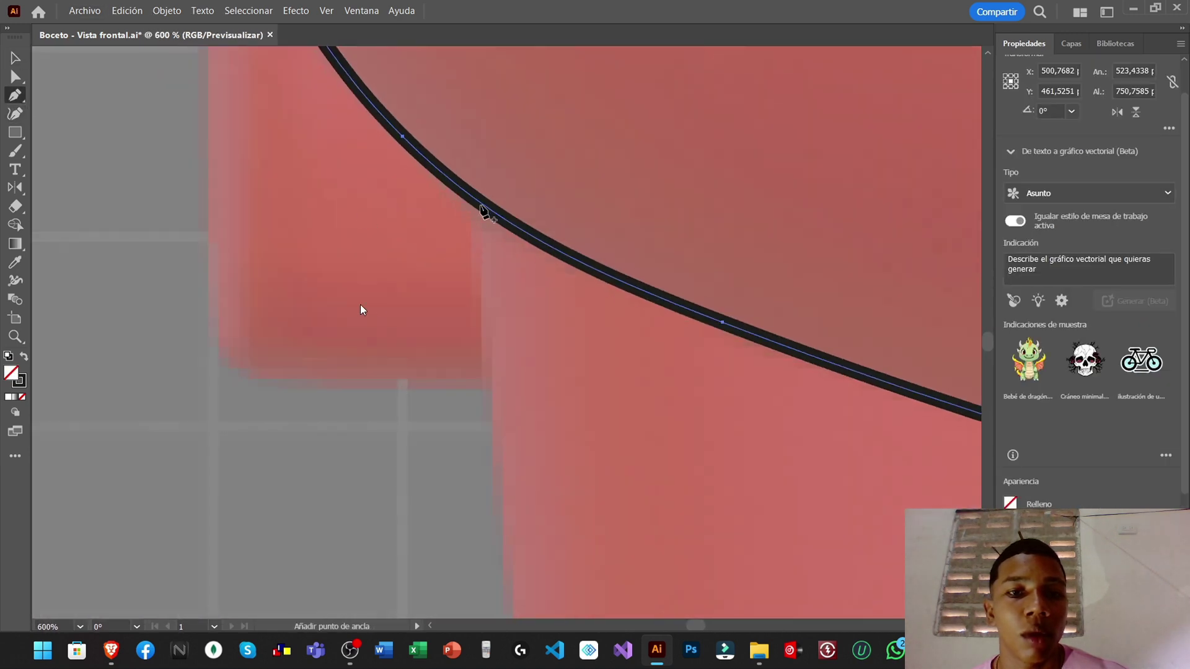
{"action": "scroll", "coordinate": [435, 292], "scroll_direction": "down", "scroll_amount": 2, "text": "alt"}
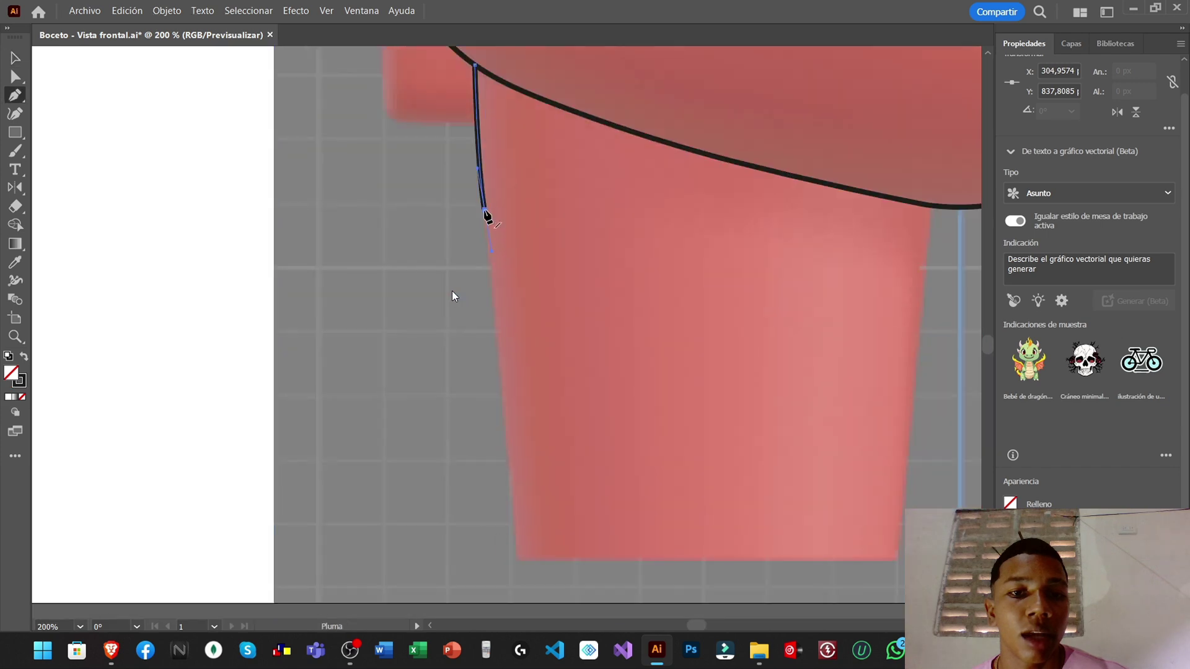
{"action": "key", "text": "v"}
{"action": "scroll", "coordinate": [556, 543], "scroll_direction": "up", "scroll_amount": 1, "text": "alt"}
{"action": "key", "text": "p"}
{"action": "left_click", "coordinate": [485, 393]}
{"action": "left_click", "coordinate": [512, 555]}
{"action": "scroll", "coordinate": [789, 571], "scroll_direction": "down", "scroll_amount": 1, "text": "alt"}
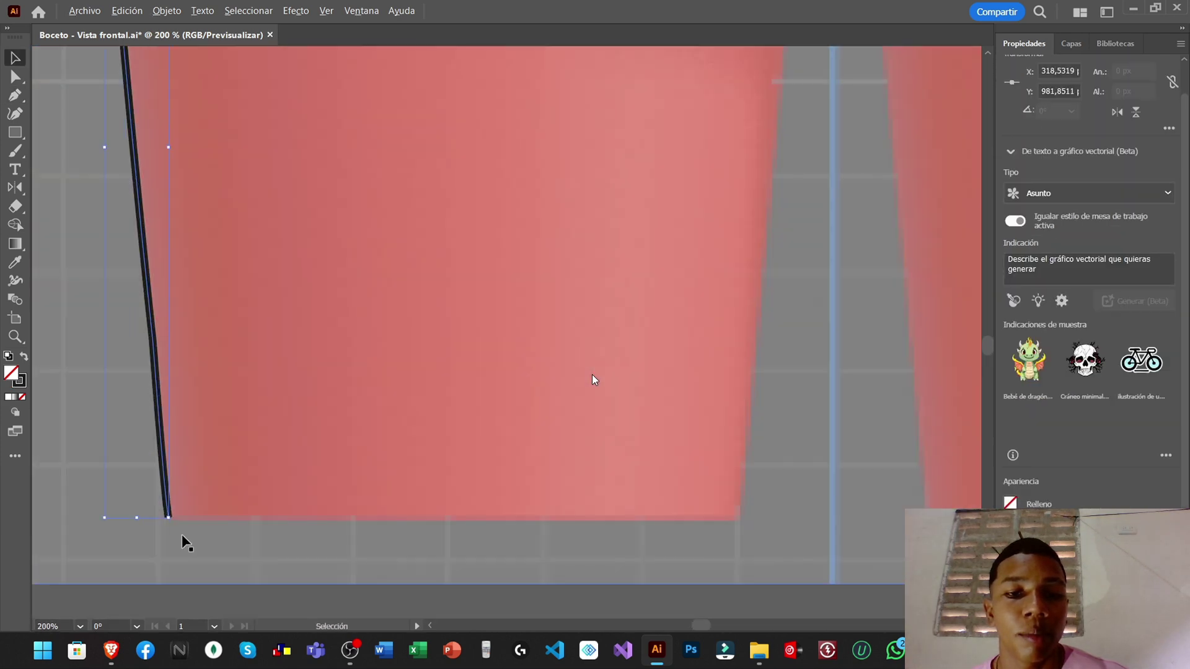
{"action": "scroll", "coordinate": [181, 539], "scroll_direction": "down", "scroll_amount": 1, "text": "alt"}
{"action": "left_click", "coordinate": [654, 596]}
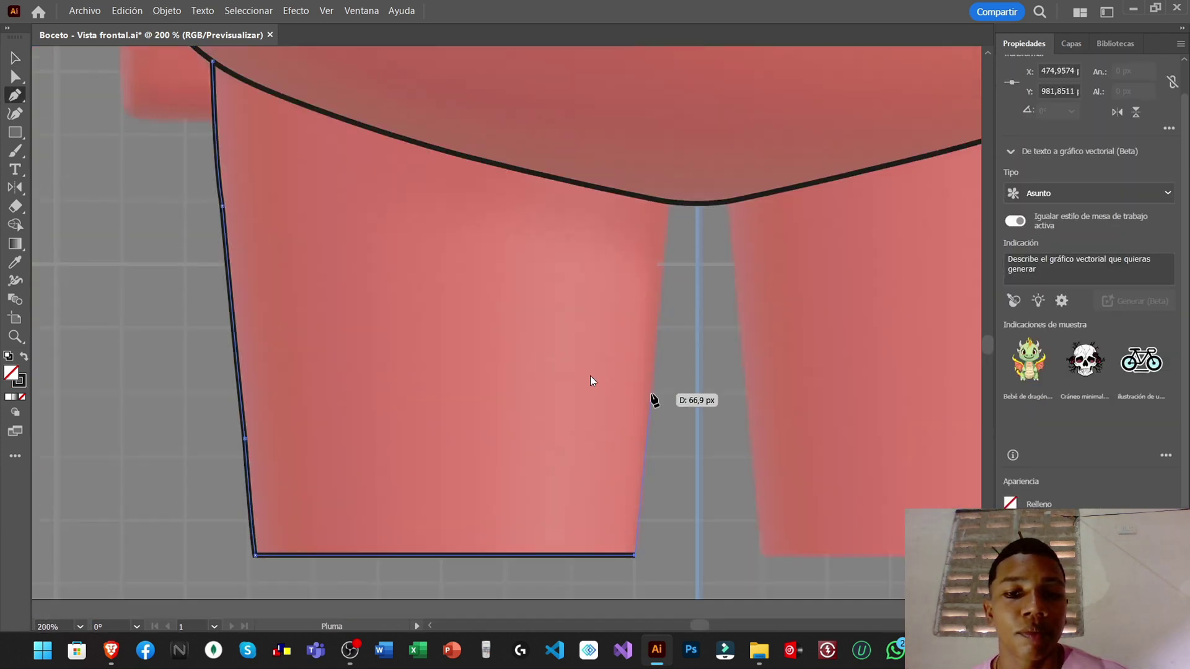
Continue the left leg path up its inner side and close it along the body's lower outline
{"action": "scroll", "coordinate": [590, 375], "scroll_direction": "down", "scroll_amount": 1, "text": "alt"}
{"action": "scroll", "coordinate": [582, 355], "scroll_direction": "down", "scroll_amount": 2, "text": "alt"}
{"action": "scroll", "coordinate": [581, 355], "scroll_direction": "up", "scroll_amount": 2, "text": "alt"}
{"action": "key", "text": "v"}
{"action": "scroll", "coordinate": [581, 355], "scroll_direction": "up", "scroll_amount": 2, "text": "alt"}
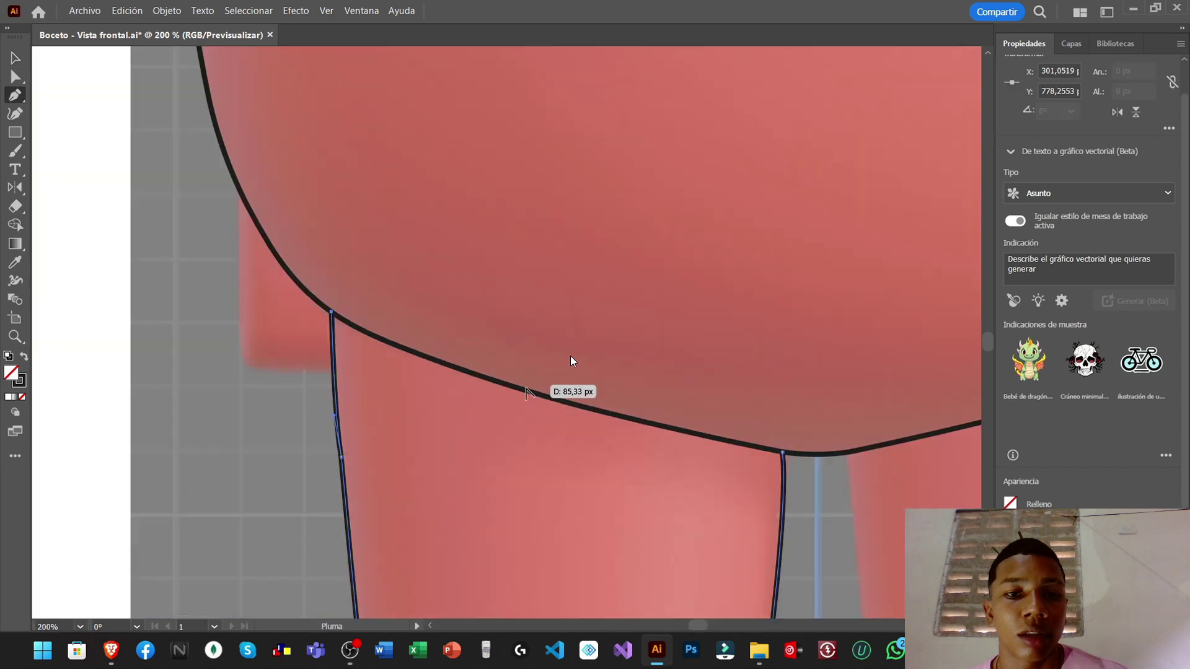
{"action": "key", "text": "p"}
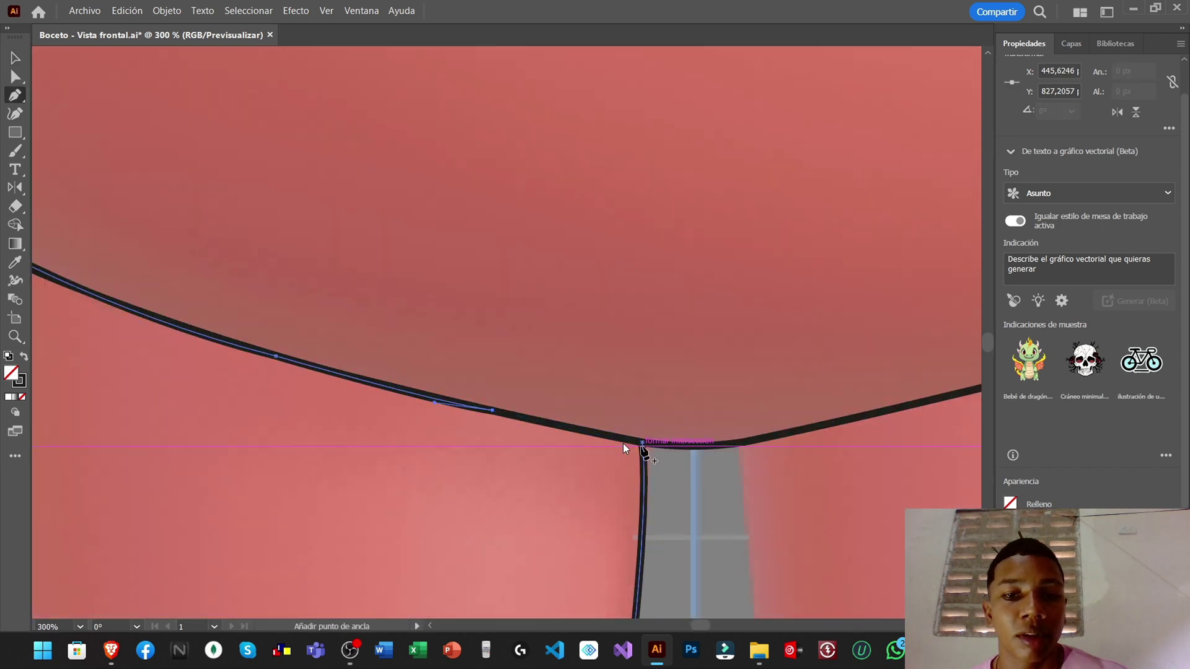
Trace the right leg with the Pen tool from the body outline down its inner side and across its bottom edge
{"action": "scroll", "coordinate": [620, 433], "scroll_direction": "down", "scroll_amount": 2, "text": "alt"}
{"action": "left_click", "coordinate": [534, 289]}
{"action": "scroll", "coordinate": [534, 289], "scroll_direction": "up", "scroll_amount": 1, "text": "alt"}
{"action": "left_click", "coordinate": [557, 400]}
{"action": "scroll", "coordinate": [557, 390], "scroll_direction": "down", "scroll_amount": 1}
{"action": "scroll", "coordinate": [557, 378], "scroll_direction": "up", "scroll_amount": 1, "text": "alt"}
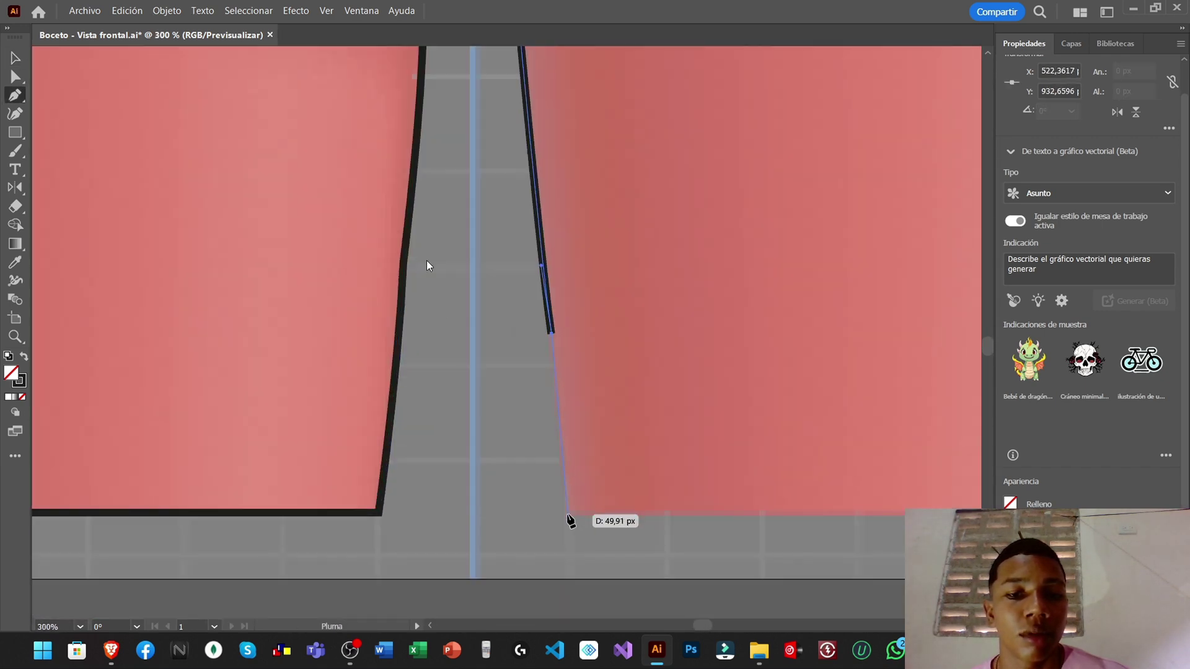
{"action": "scroll", "coordinate": [568, 551], "scroll_direction": "down", "scroll_amount": 1, "text": "alt"}
{"action": "scroll", "coordinate": [805, 521], "scroll_direction": "up", "scroll_amount": 1, "text": "alt"}
{"action": "left_click", "coordinate": [916, 510]}
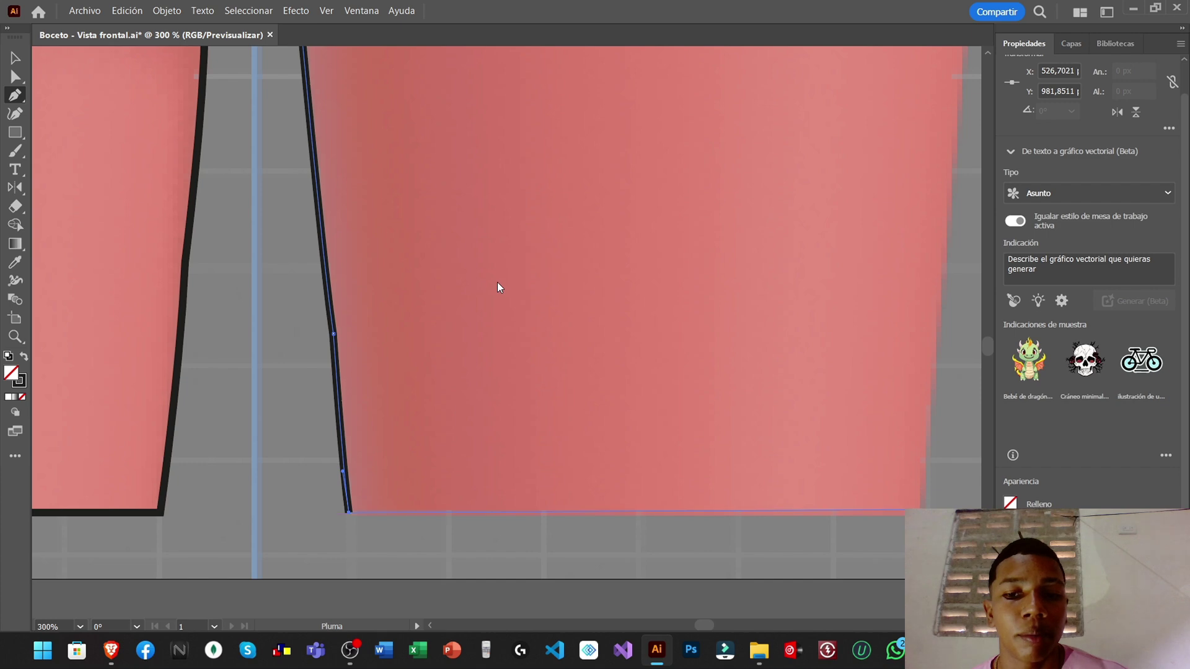
Continue the right leg path up its outer side and close it along the body's lower outline
{"action": "scroll", "coordinate": [646, 434], "scroll_direction": "down", "scroll_amount": 2, "text": "alt"}
{"action": "left_click", "coordinate": [650, 409]}
{"action": "scroll", "coordinate": [645, 465], "scroll_direction": "up", "scroll_amount": 1, "text": "alt"}
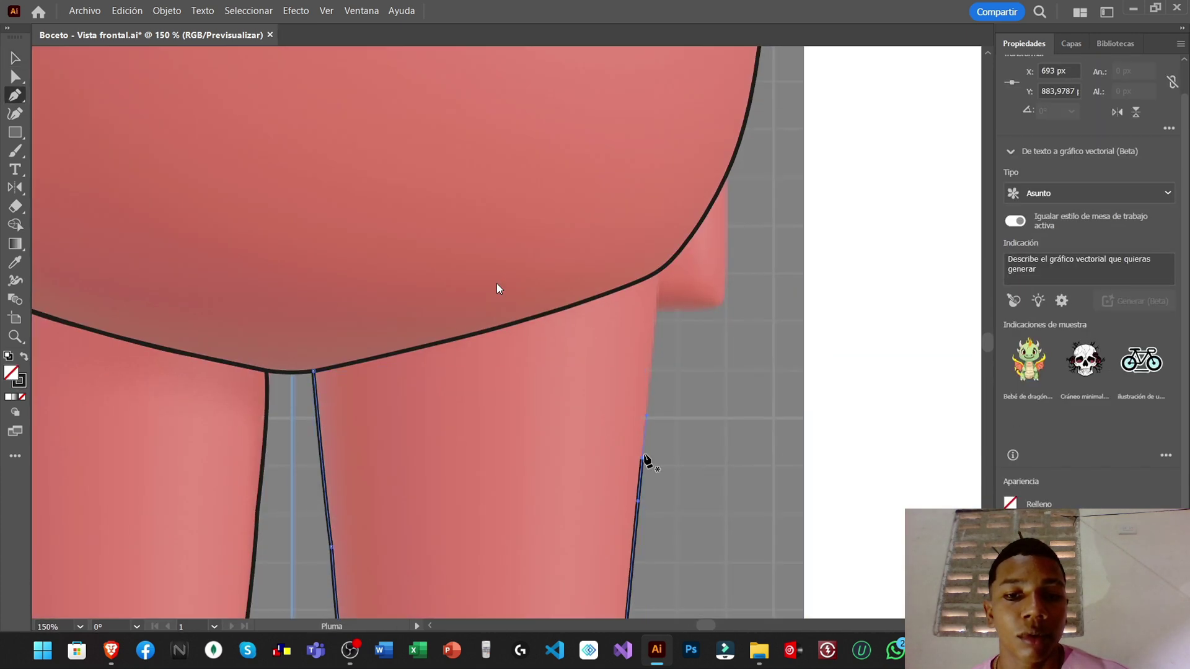
{"action": "scroll", "coordinate": [657, 246], "scroll_direction": "up", "scroll_amount": 1, "text": "alt"}
{"action": "scroll", "coordinate": [552, 380], "scroll_direction": "down", "scroll_amount": 2, "text": "alt"}
{"action": "scroll", "coordinate": [204, 434], "scroll_direction": "up", "scroll_amount": 2, "text": "alt"}
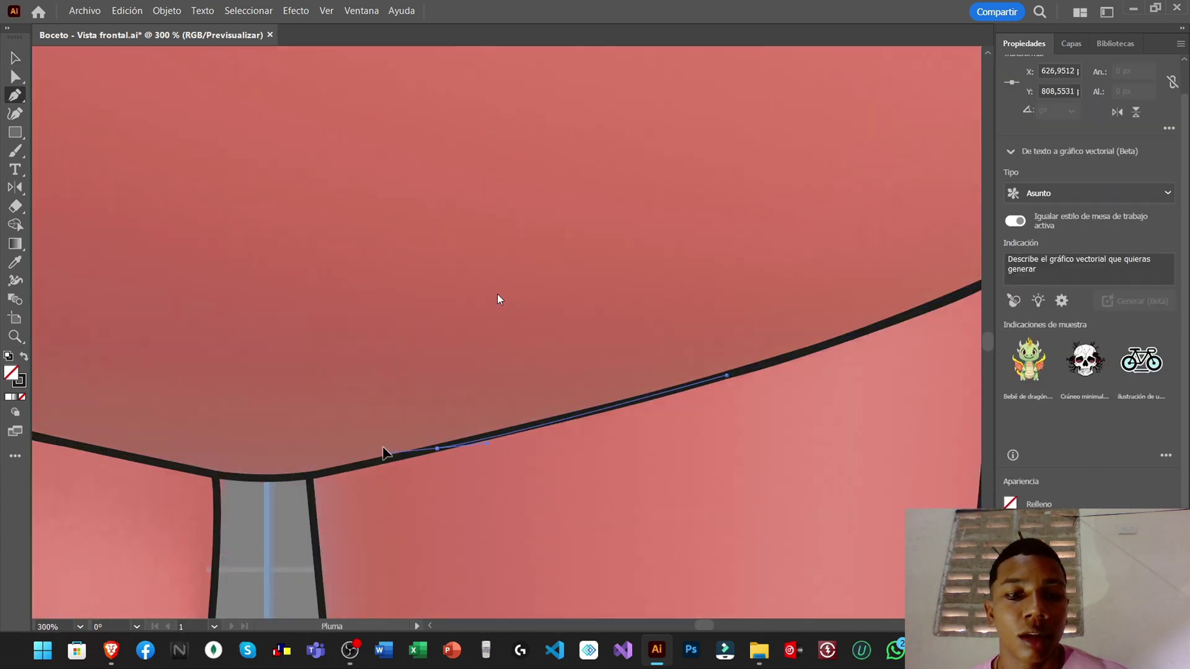
{"action": "left_click", "coordinate": [203, 397]}
{"action": "scroll", "coordinate": [482, 295], "scroll_direction": "down", "scroll_amount": 2, "text": "alt"}
{"action": "scroll", "coordinate": [481, 295], "scroll_direction": "up", "scroll_amount": 1, "text": "alt"}
Refine the left leg's outer side with the Curvature tool so it follows the render's edge
{"action": "key", "text": "shift+grave"}
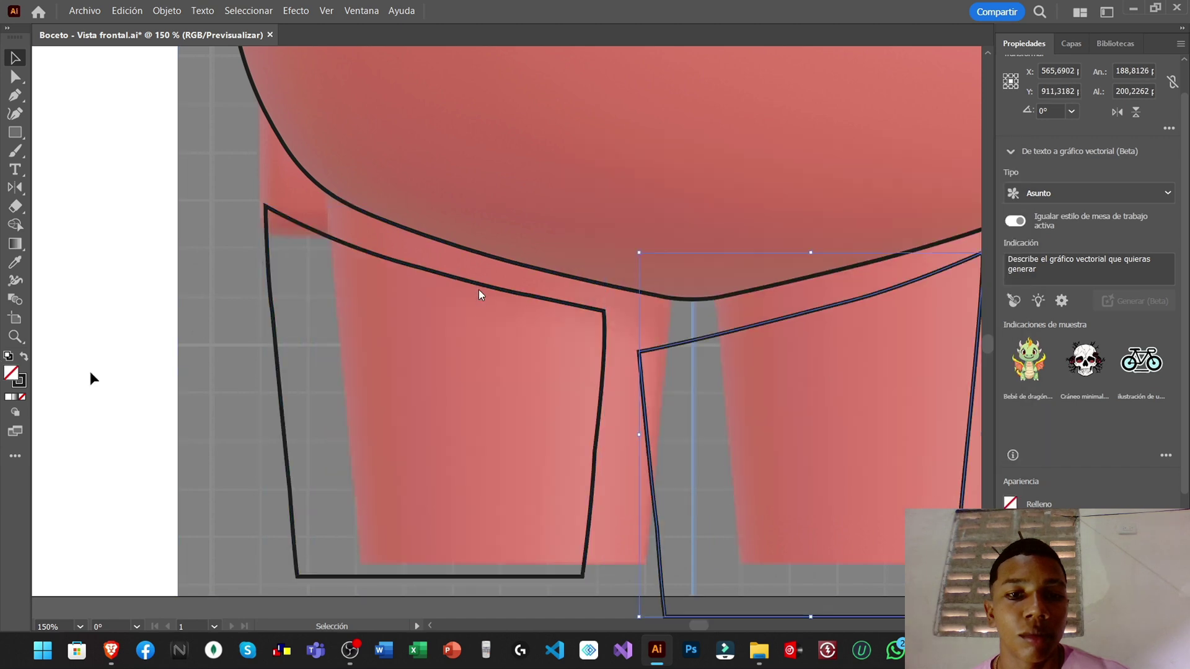
{"action": "scroll", "coordinate": [478, 289], "scroll_direction": "up", "scroll_amount": 2, "text": "alt"}
{"action": "scroll", "coordinate": [443, 285], "scroll_direction": "down", "scroll_amount": 3}
{"action": "scroll", "coordinate": [425, 298], "scroll_direction": "down", "scroll_amount": 2, "text": "alt"}
{"action": "scroll", "coordinate": [425, 304], "scroll_direction": "up", "scroll_amount": 2, "text": "alt"}
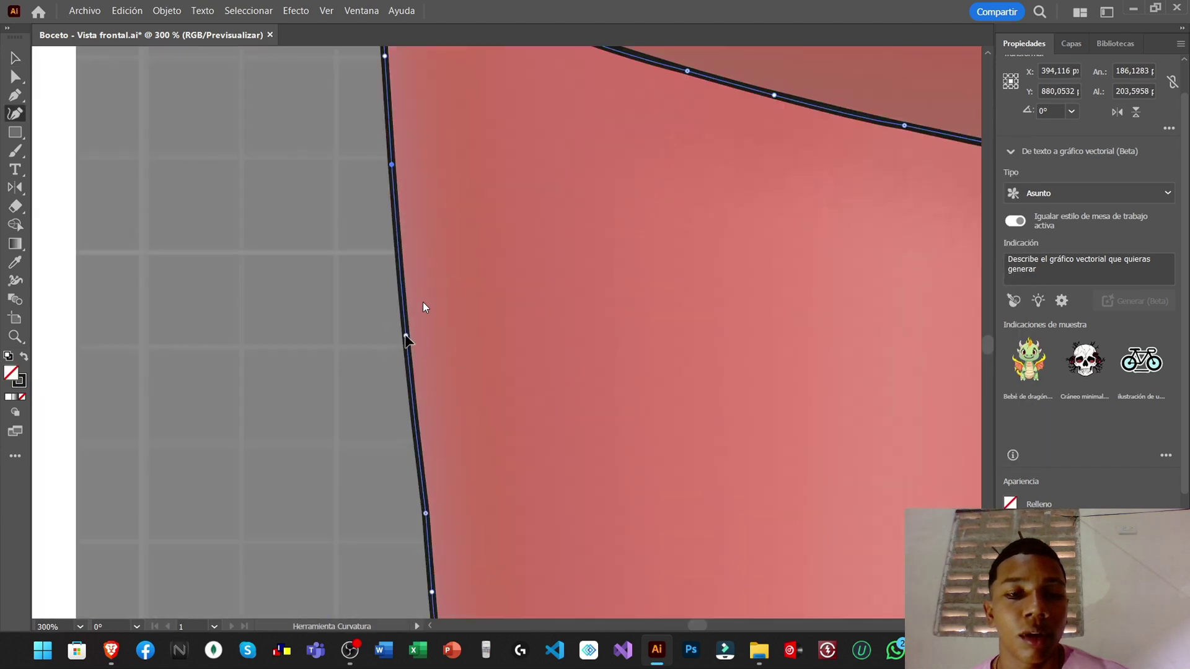
{"action": "scroll", "coordinate": [450, 378], "scroll_direction": "down", "scroll_amount": 3, "text": "alt"}
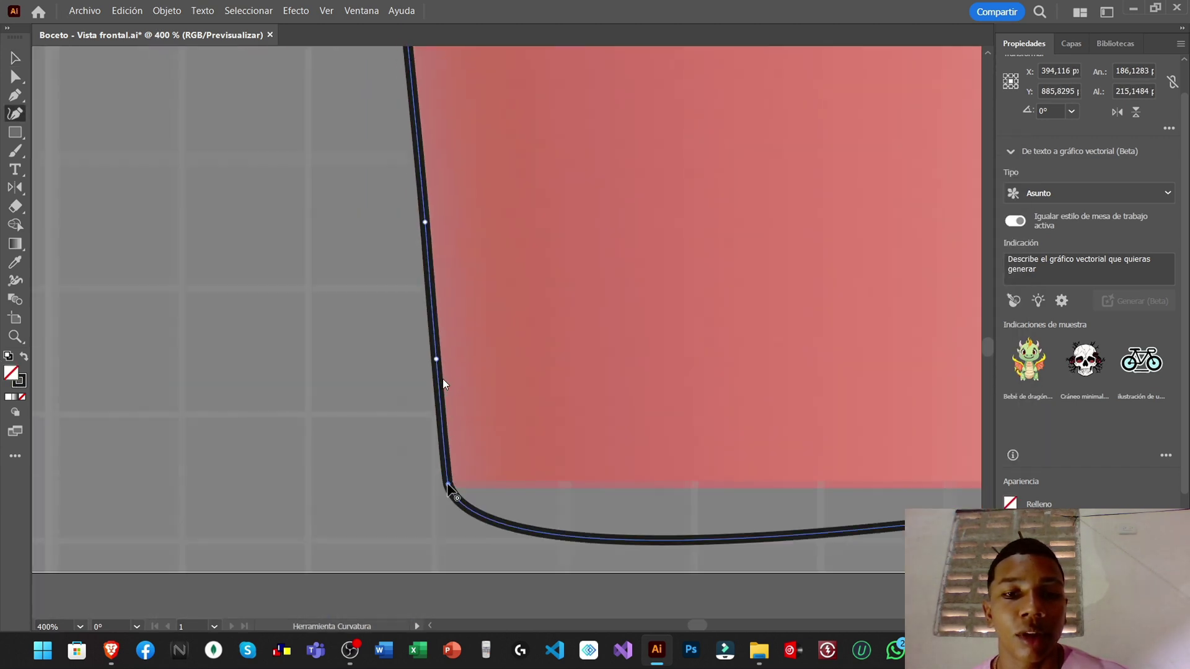
{"action": "scroll", "coordinate": [501, 378], "scroll_direction": "up", "scroll_amount": 2, "text": "alt"}
{"action": "scroll", "coordinate": [487, 347], "scroll_direction": "up", "scroll_amount": 2, "text": "alt"}
{"action": "scroll", "coordinate": [488, 345], "scroll_direction": "down", "scroll_amount": 2, "text": "alt"}
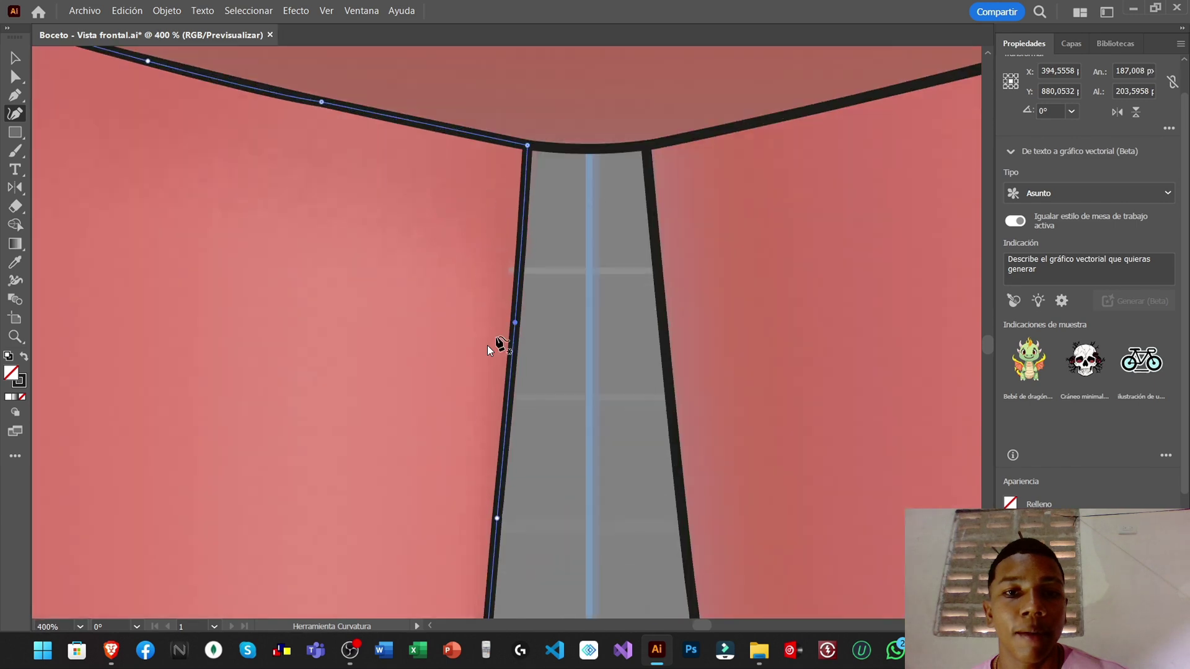
Adjust the curve of the left leg's inner side to match the render down to its bottom edge
{"action": "left_click_drag", "start_coordinate": [736, 456], "coordinate": [739, 452]}
{"action": "key", "text": "ctrl+z"}
{"action": "scroll", "coordinate": [542, 254], "scroll_direction": "down", "scroll_amount": 2, "text": "alt"}
{"action": "scroll", "coordinate": [506, 270], "scroll_direction": "up", "scroll_amount": 2, "text": "alt"}
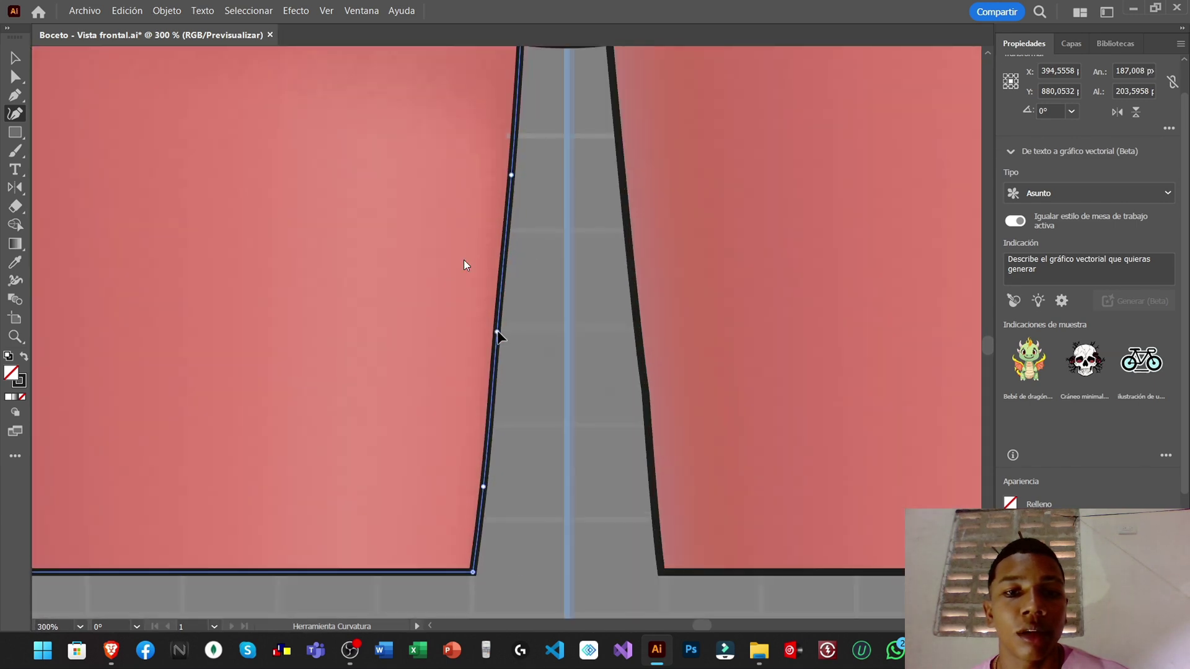
{"action": "scroll", "coordinate": [512, 280], "scroll_direction": "down", "scroll_amount": 2, "text": "alt"}
{"action": "scroll", "coordinate": [369, 347], "scroll_direction": "up", "scroll_amount": 2, "text": "alt"}
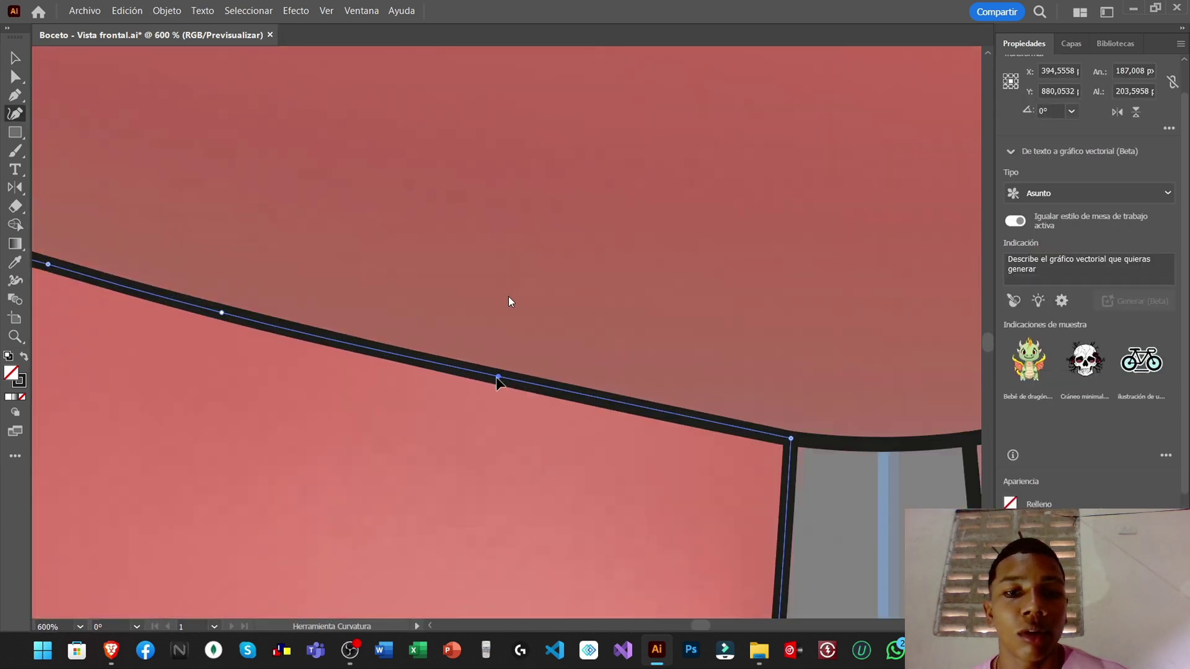
Add and adjust curve points along the left leg's upper edge so it coincides with the body outline
{"action": "scroll", "coordinate": [489, 322], "scroll_direction": "up", "scroll_amount": 1, "text": "alt"}
{"action": "scroll", "coordinate": [444, 389], "scroll_direction": "down", "scroll_amount": 2, "text": "alt"}
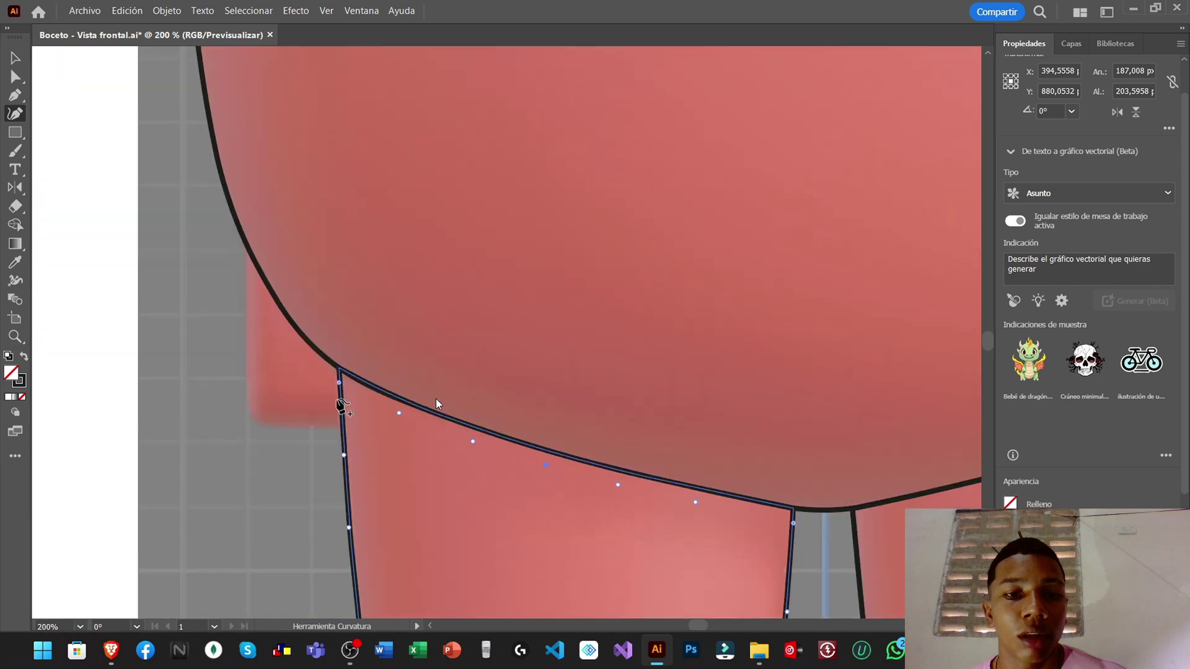
{"action": "scroll", "coordinate": [396, 372], "scroll_direction": "up", "scroll_amount": 2, "text": "alt"}
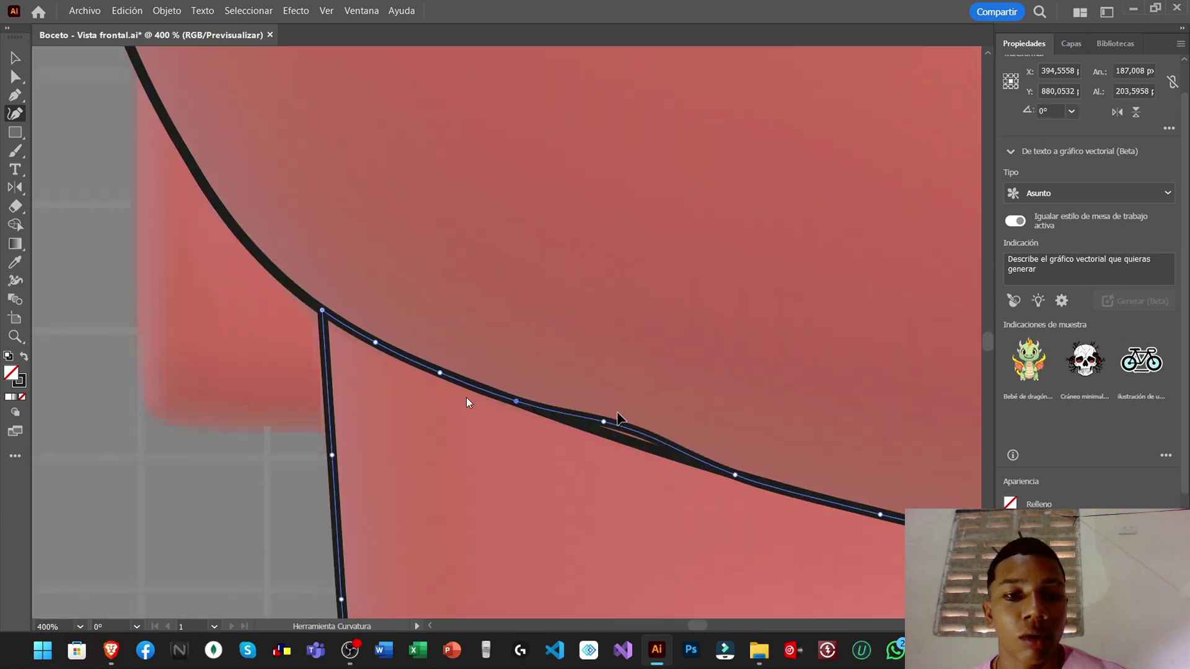
{"action": "left_click_drag", "start_coordinate": [618, 418], "coordinate": [618, 419]}
{"action": "scroll", "coordinate": [620, 427], "scroll_direction": "right", "scroll_amount": 5, "text": "ctrl"}
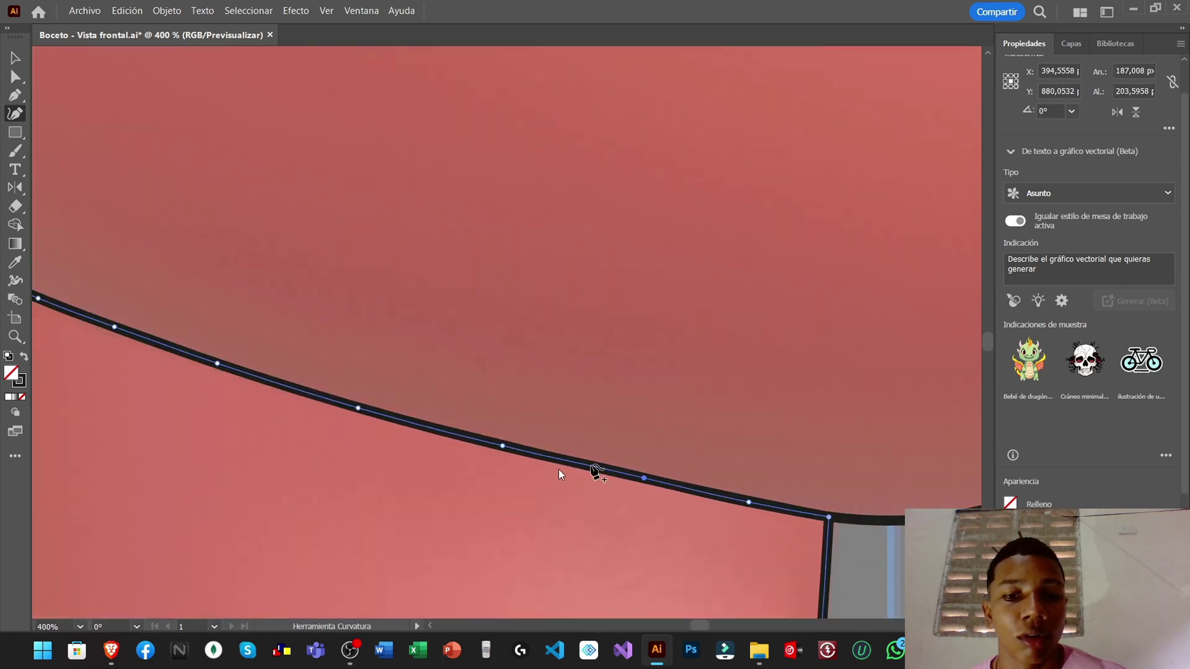
Fit the right leg's upper edge to the body outline with additional curve points
{"action": "scroll", "coordinate": [558, 469], "scroll_direction": "down", "scroll_amount": 2, "text": "alt"}
{"action": "scroll", "coordinate": [453, 421], "scroll_direction": "up", "scroll_amount": 2, "text": "alt"}
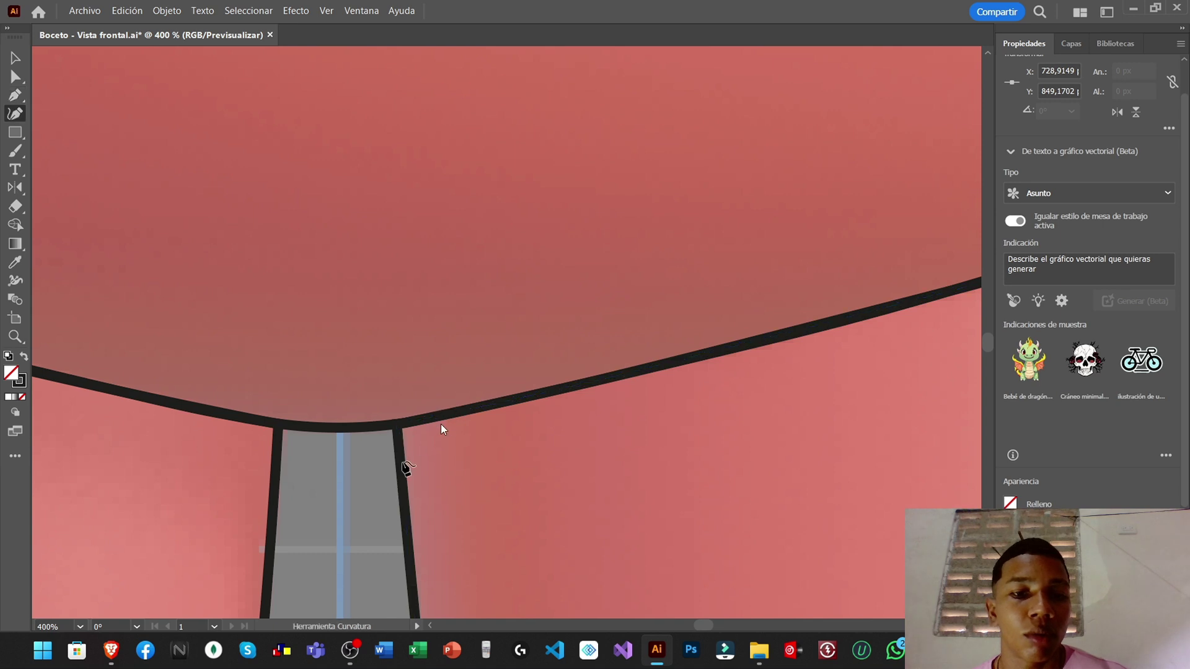
{"action": "left_click", "coordinate": [434, 420]}
{"action": "scroll", "coordinate": [401, 414], "scroll_direction": "right", "scroll_amount": 5, "text": "ctrl"}
{"action": "scroll", "coordinate": [411, 459], "scroll_direction": "up", "scroll_amount": 2}
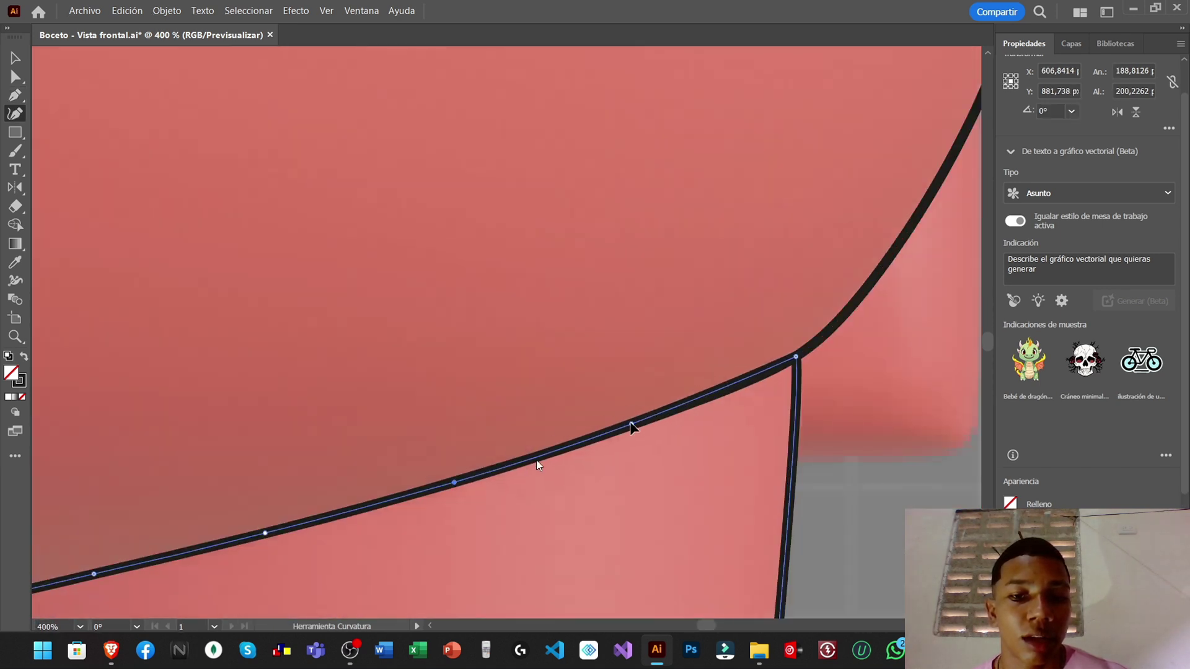
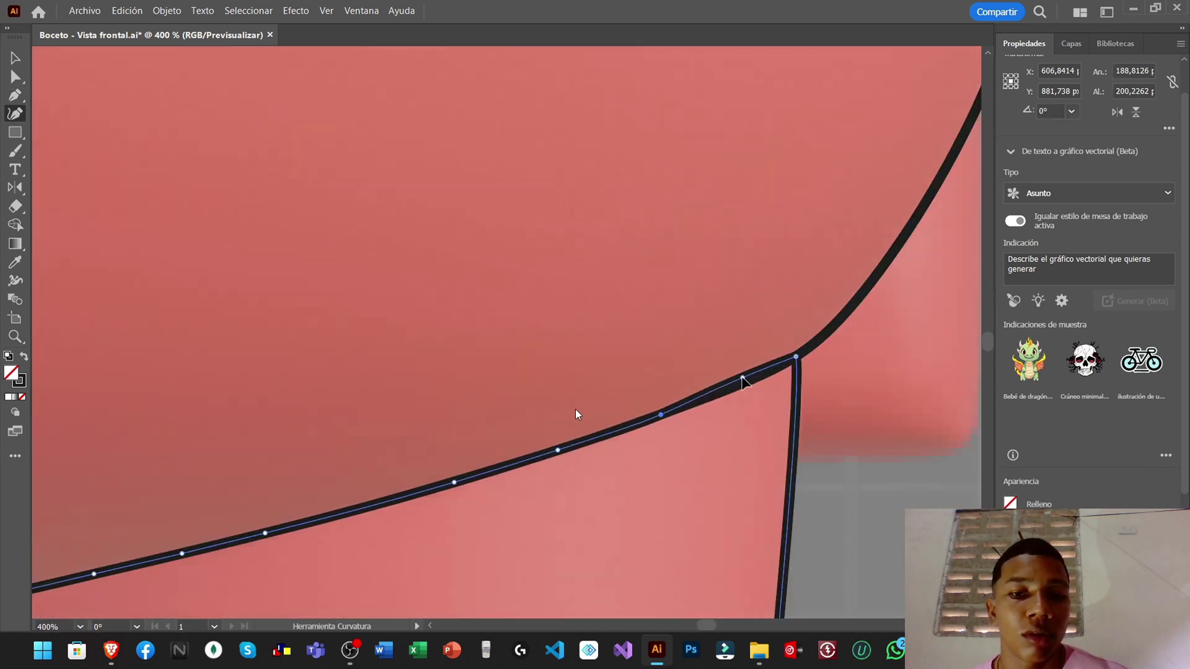
{"action": "scroll", "coordinate": [702, 401], "scroll_direction": "down", "scroll_amount": 1, "text": "alt"}
{"action": "scroll", "coordinate": [595, 446], "scroll_direction": "down", "scroll_amount": 1}
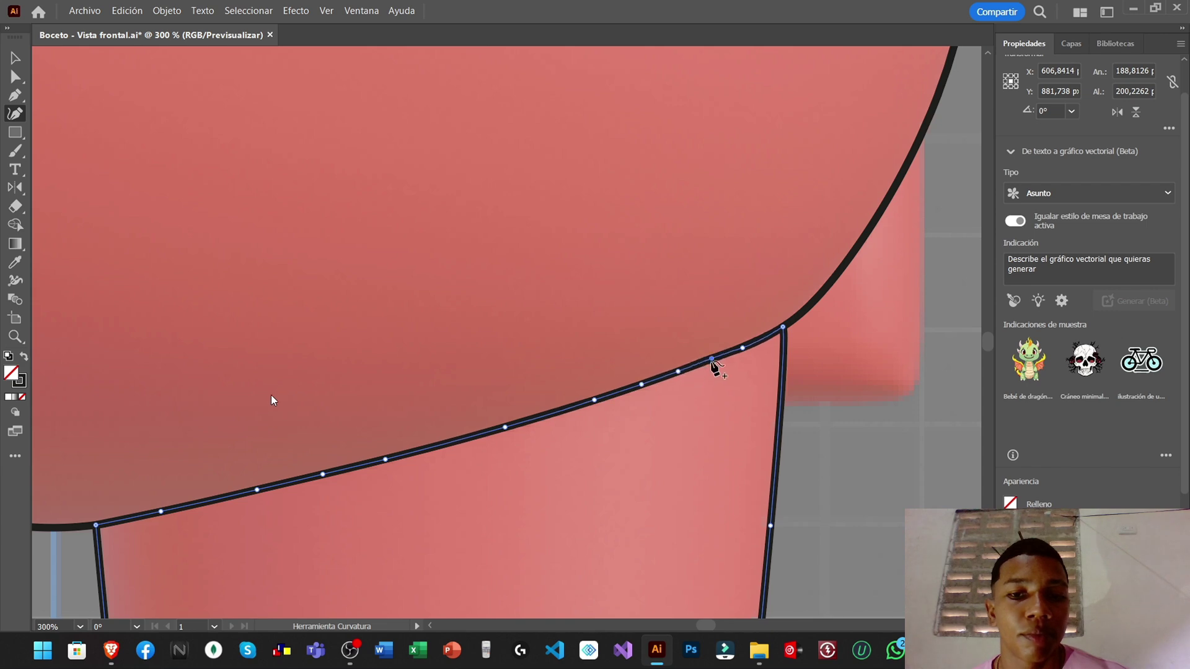
Refine the right leg's outer and inner sides with curve points that follow the render
{"action": "scroll", "coordinate": [372, 394], "scroll_direction": "right", "scroll_amount": 4, "text": "ctrl"}
{"action": "scroll", "coordinate": [388, 399], "scroll_direction": "down", "scroll_amount": 7}
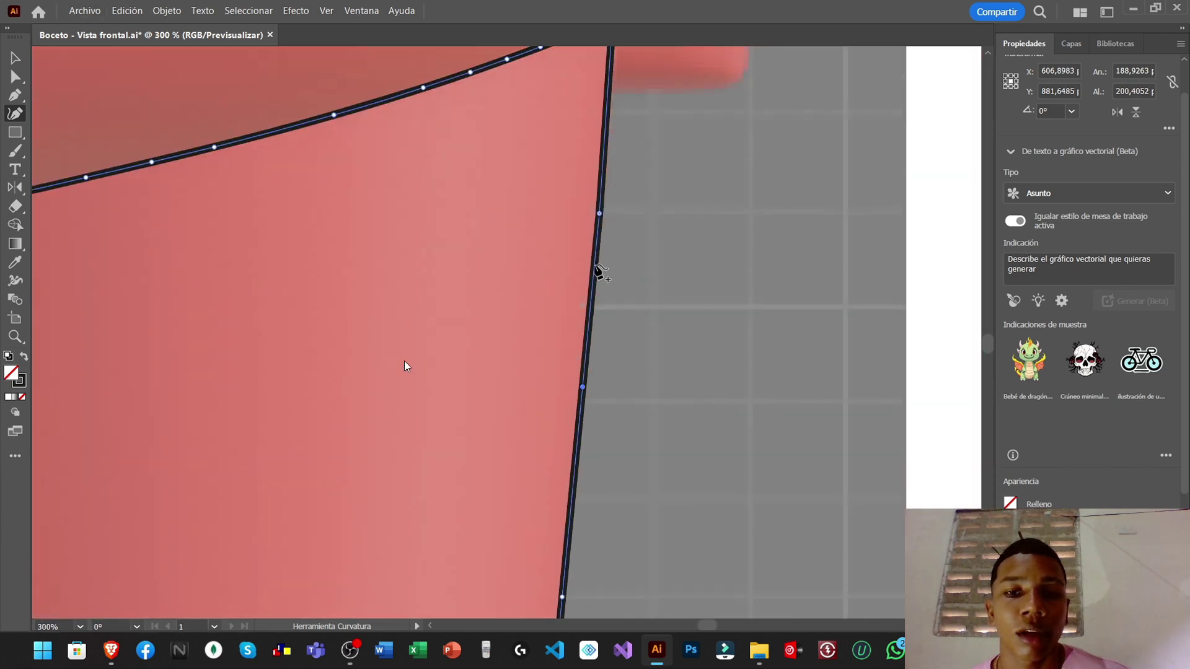
{"action": "scroll", "coordinate": [405, 365], "scroll_direction": "down", "scroll_amount": 1}
{"action": "scroll", "coordinate": [363, 380], "scroll_direction": "right", "scroll_amount": 6, "text": "ctrl"}
{"action": "scroll", "coordinate": [409, 379], "scroll_direction": "down", "scroll_amount": 1}
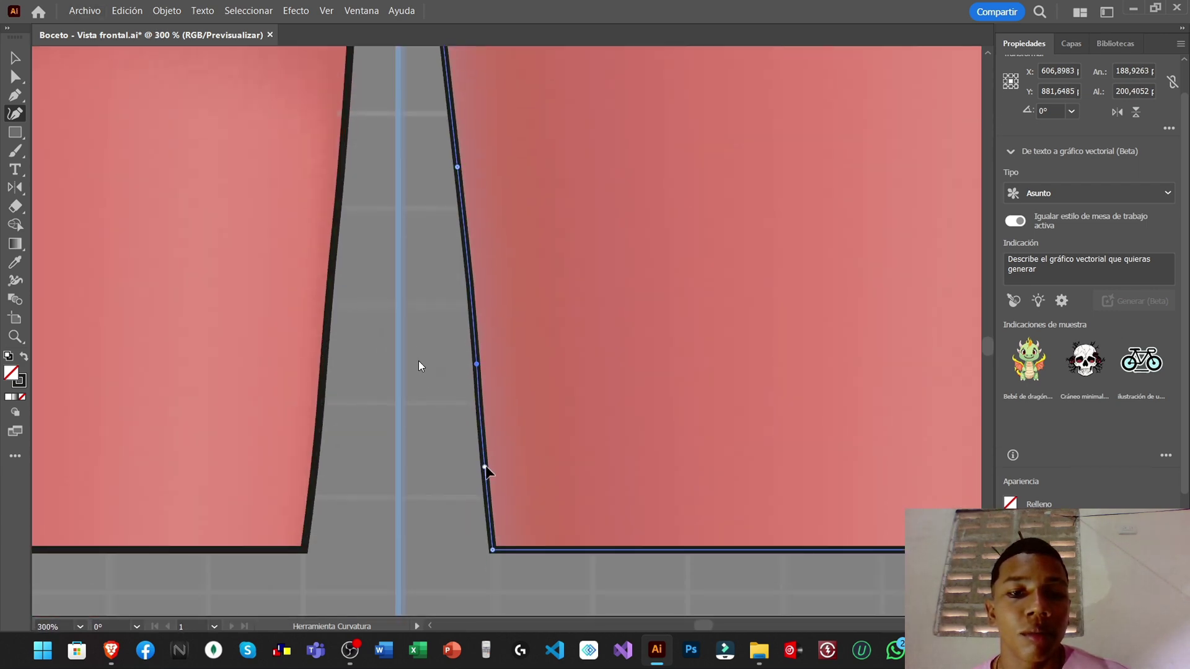
Trace the left arm with the Pen tool as a closed path between the body outline and the left leg
{"action": "scroll", "coordinate": [419, 361], "scroll_direction": "down", "scroll_amount": 2, "text": "alt"}
{"action": "scroll", "coordinate": [419, 362], "scroll_direction": "up", "scroll_amount": 4, "text": "alt"}
{"action": "key", "text": "p"}
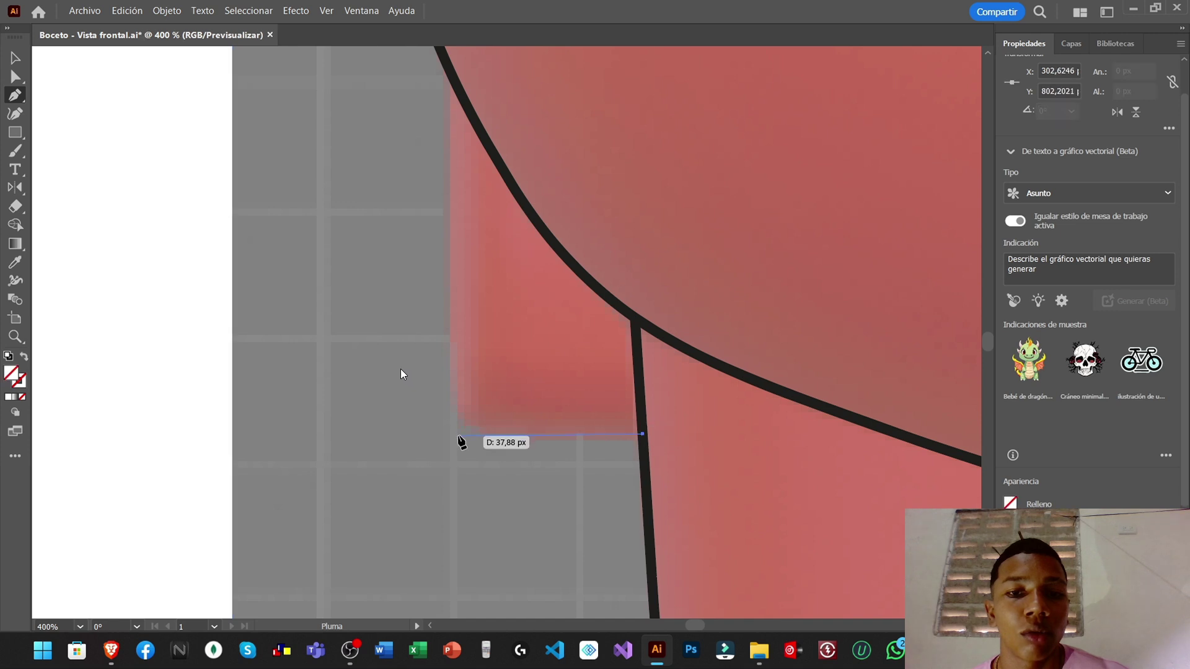
{"action": "left_click", "coordinate": [458, 433]}
{"action": "scroll", "coordinate": [453, 279], "scroll_direction": "up", "scroll_amount": 2}
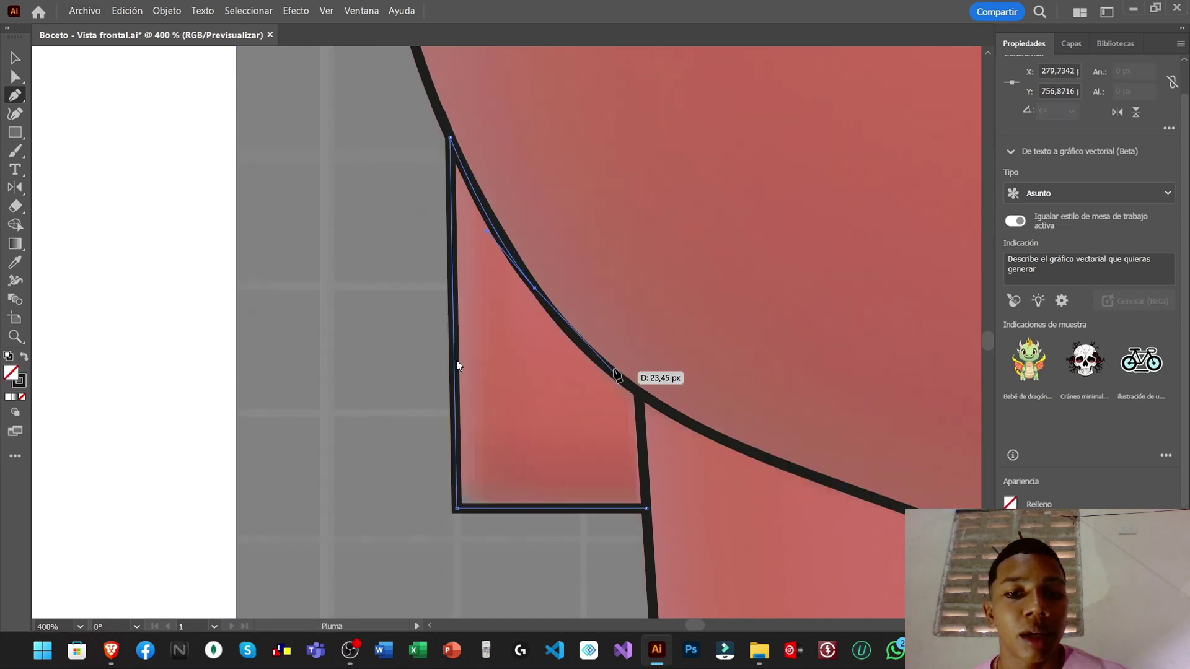
{"action": "left_click", "coordinate": [636, 391]}
{"action": "left_click", "coordinate": [647, 509]}
Align the left arm's inner edge with the body outline by adding curve points with the Curvature tool
{"action": "key", "text": "v"}
{"action": "scroll", "coordinate": [609, 246], "scroll_direction": "up", "scroll_amount": 1, "text": "alt"}
{"action": "key", "text": "shift+grave"}
{"action": "left_click", "coordinate": [494, 262]}
{"action": "left_click", "coordinate": [620, 447]}
{"action": "left_click", "coordinate": [567, 383]}
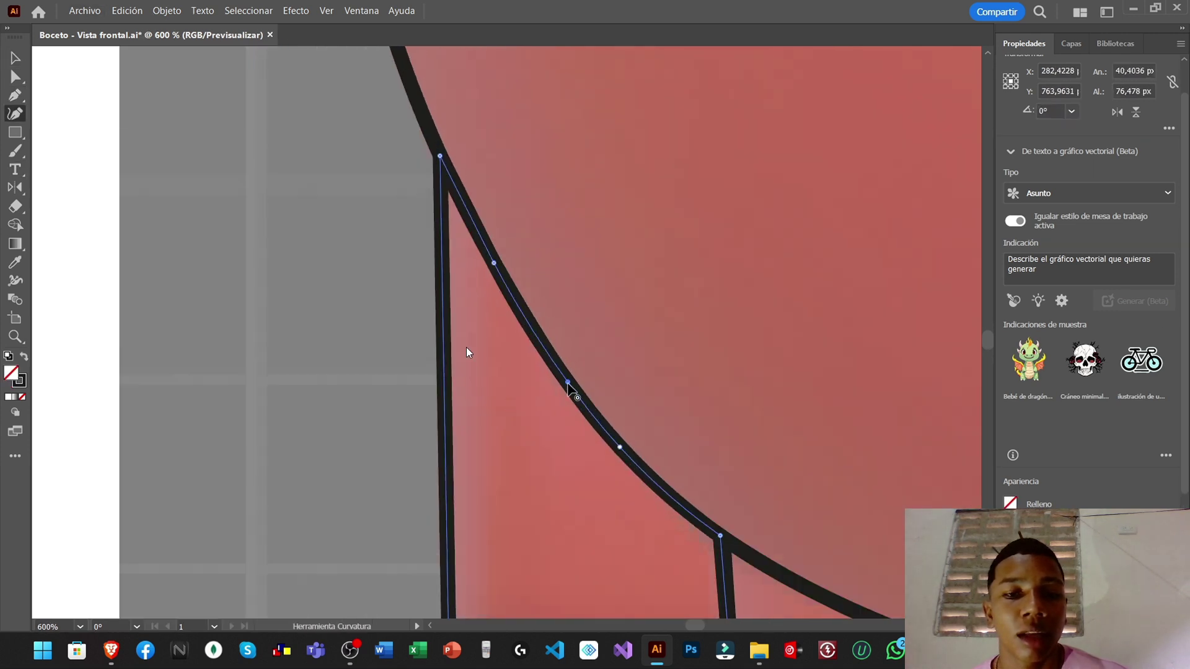
{"action": "scroll", "coordinate": [466, 347], "scroll_direction": "down", "scroll_amount": 5}
{"action": "scroll", "coordinate": [453, 173], "scroll_direction": "left", "scroll_amount": 4, "text": "ctrl"}
{"action": "scroll", "coordinate": [452, 173], "scroll_direction": "right", "scroll_amount": 3, "text": "ctrl"}
{"action": "left_click", "coordinate": [686, 300]}
{"action": "scroll", "coordinate": [685, 520], "scroll_direction": "up", "scroll_amount": 2}
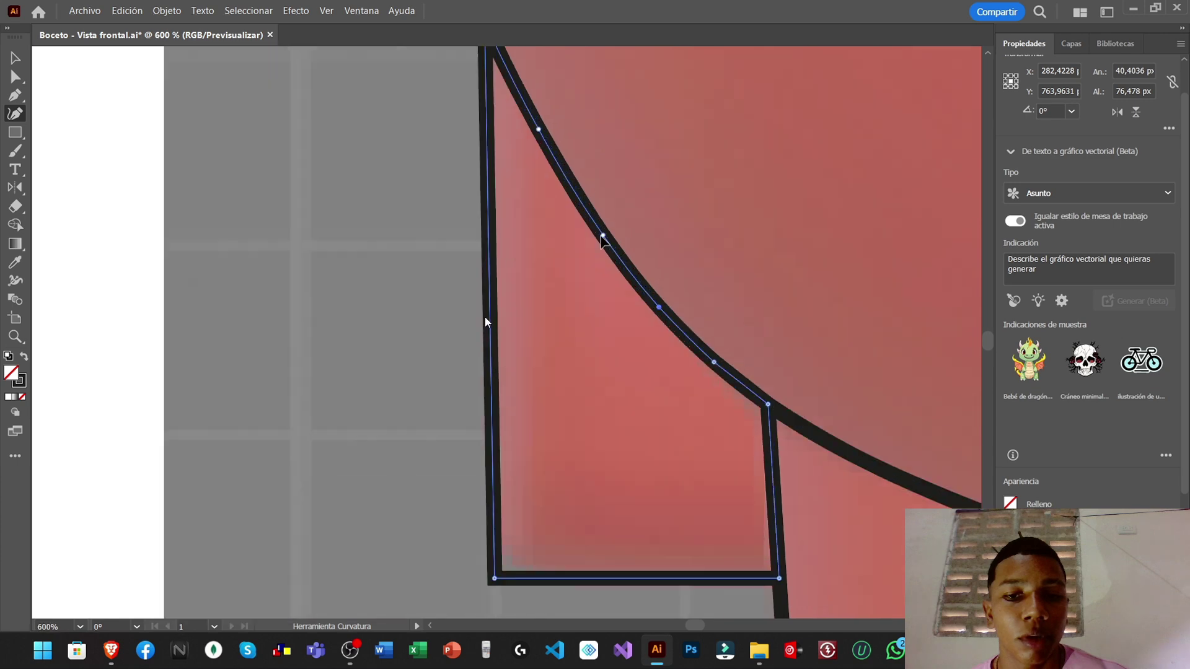
Try to round the left arm's lower outer corner with the Curvature tool
{"action": "scroll", "coordinate": [494, 111], "scroll_direction": "down", "scroll_amount": 6, "text": "alt"}
{"action": "scroll", "coordinate": [618, 400], "scroll_direction": "up", "scroll_amount": 3, "text": "alt"}
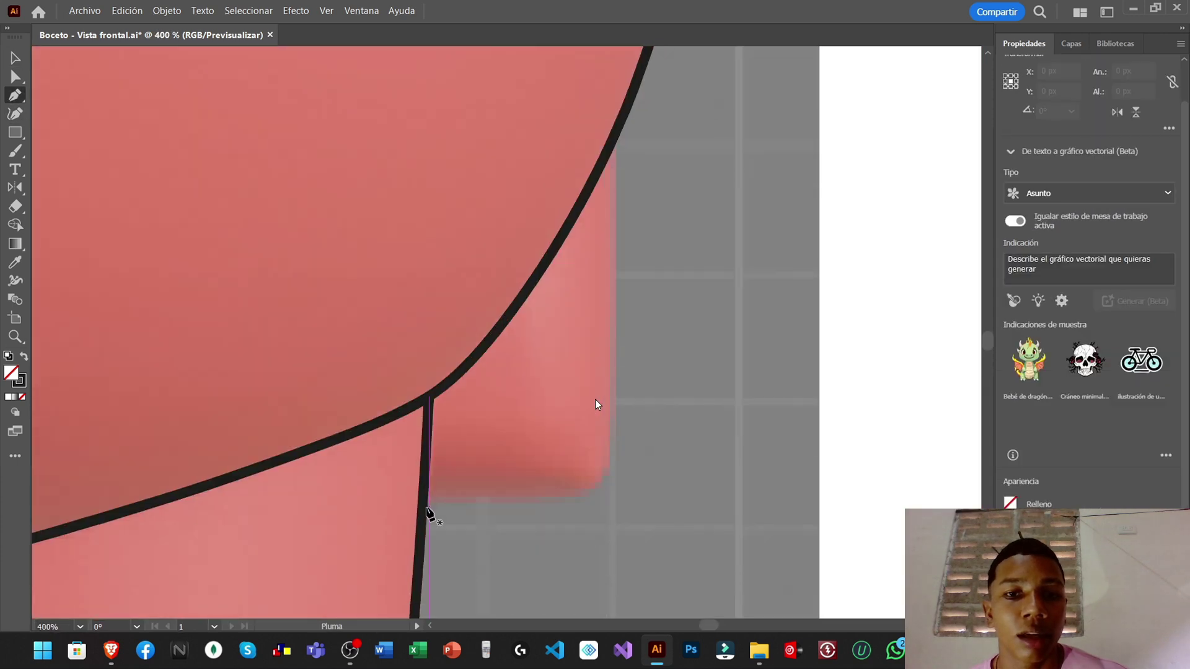
{"action": "scroll", "coordinate": [595, 399], "scroll_direction": "down", "scroll_amount": 4, "text": "alt"}
{"action": "key", "text": "ctrl+shift+a"}
{"action": "key", "text": "p"}
{"action": "scroll", "coordinate": [209, 506], "scroll_direction": "up", "scroll_amount": 6, "text": "alt"}
{"action": "key", "text": "shift+grave"}
{"action": "double_click", "coordinate": [194, 512]}
{"action": "scroll", "coordinate": [209, 505], "scroll_direction": "up", "scroll_amount": 1}
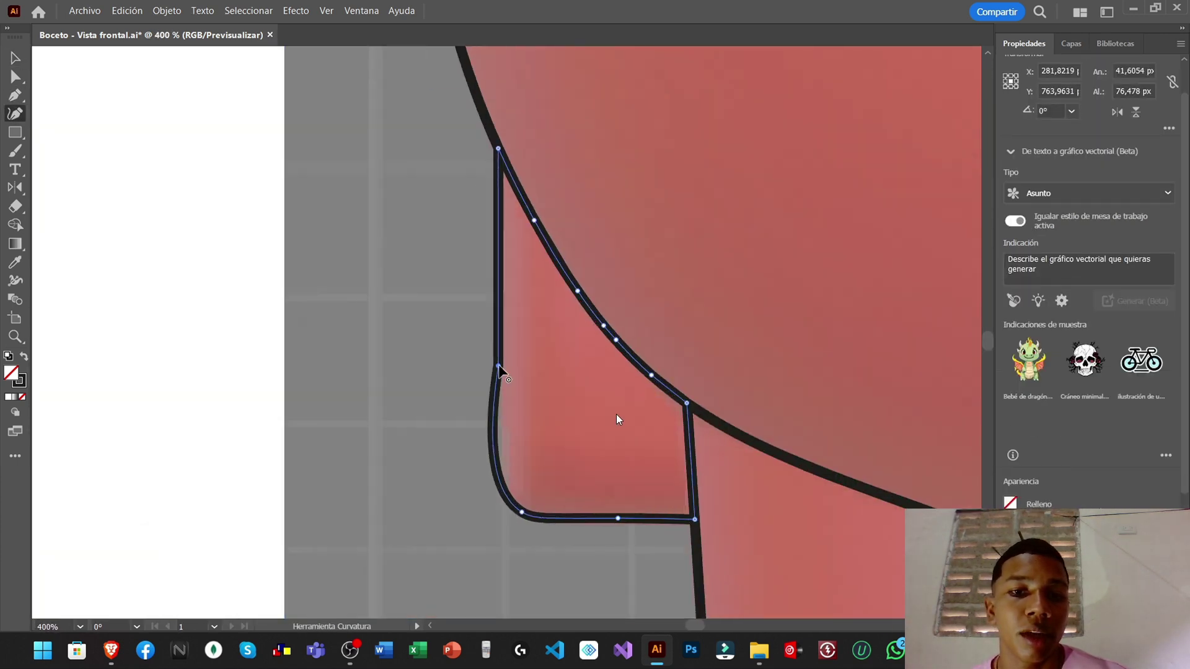
{"action": "left_click", "coordinate": [209, 512]}
{"action": "left_click_drag", "start_coordinate": [503, 468], "coordinate": [507, 483]}
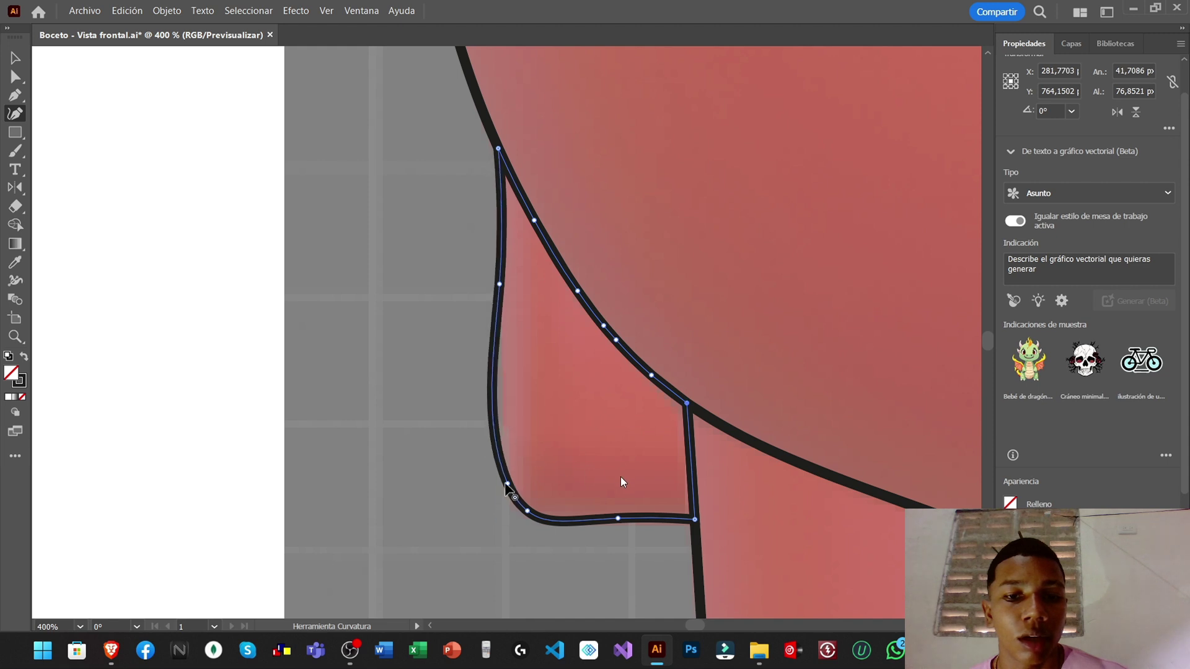
{"action": "scroll", "coordinate": [637, 442], "scroll_direction": "down", "scroll_amount": 4, "text": "alt"}
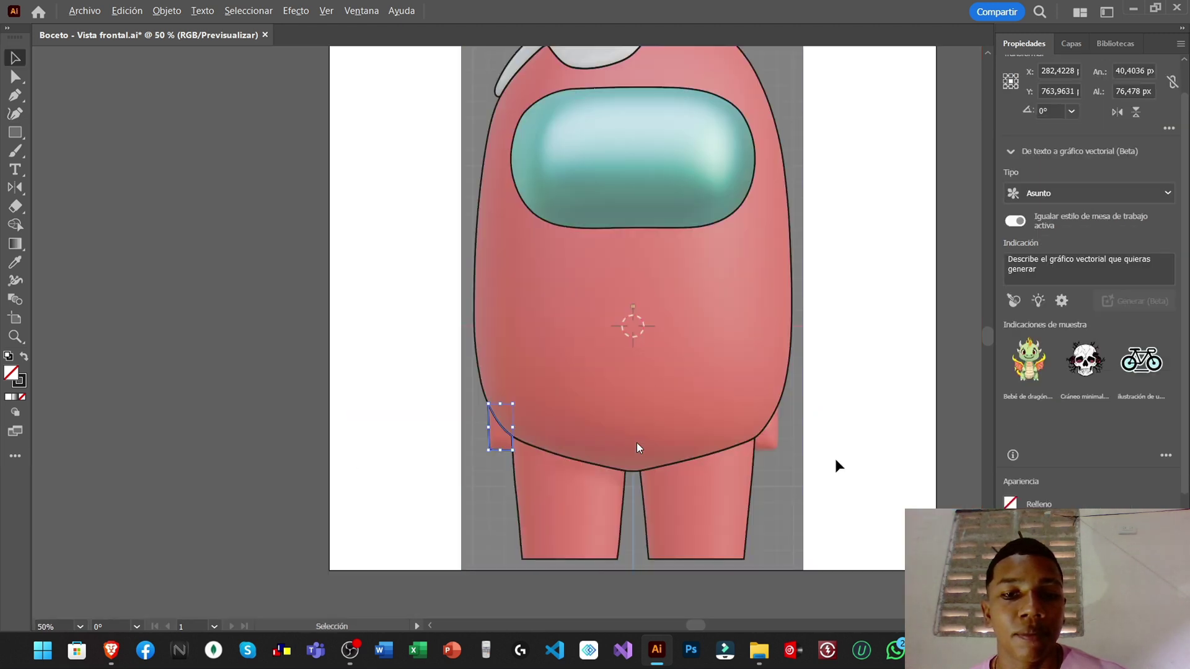
Trace the right arm with the Pen tool along its lower edge, outer side and the body outline
{"action": "scroll", "coordinate": [576, 323], "scroll_direction": "up", "scroll_amount": 3, "text": "alt"}
{"action": "key", "text": "p"}
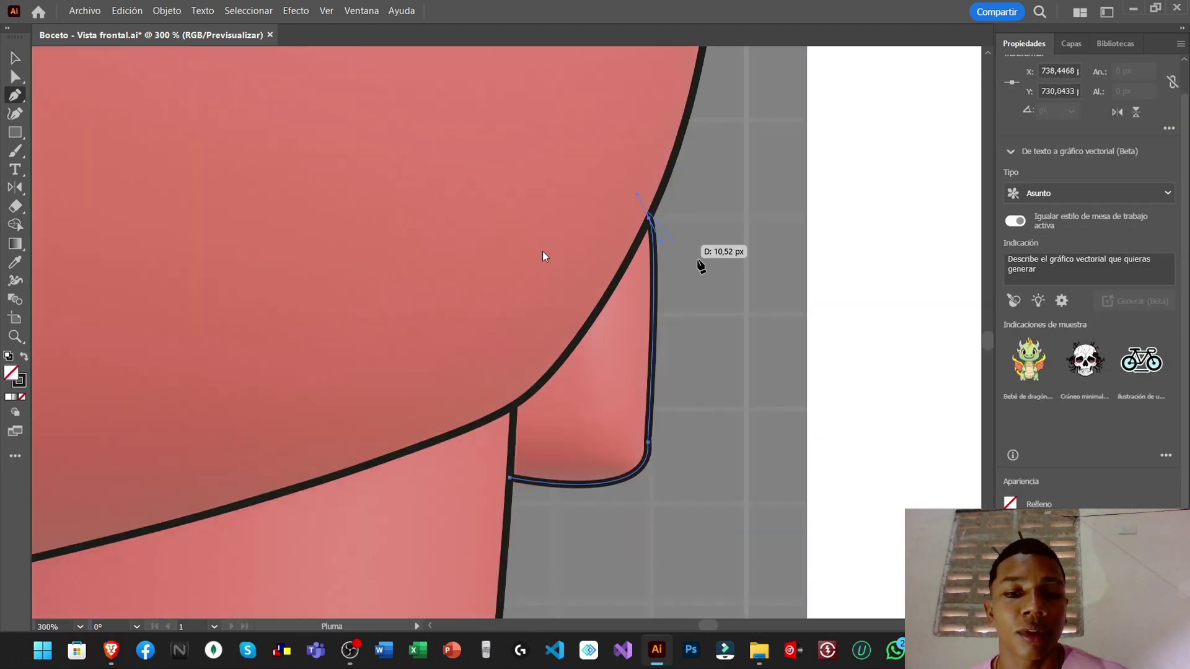
{"action": "scroll", "coordinate": [576, 260], "scroll_direction": "up", "scroll_amount": 1, "text": "alt"}
{"action": "left_click_drag", "start_coordinate": [587, 349], "coordinate": [611, 394]}
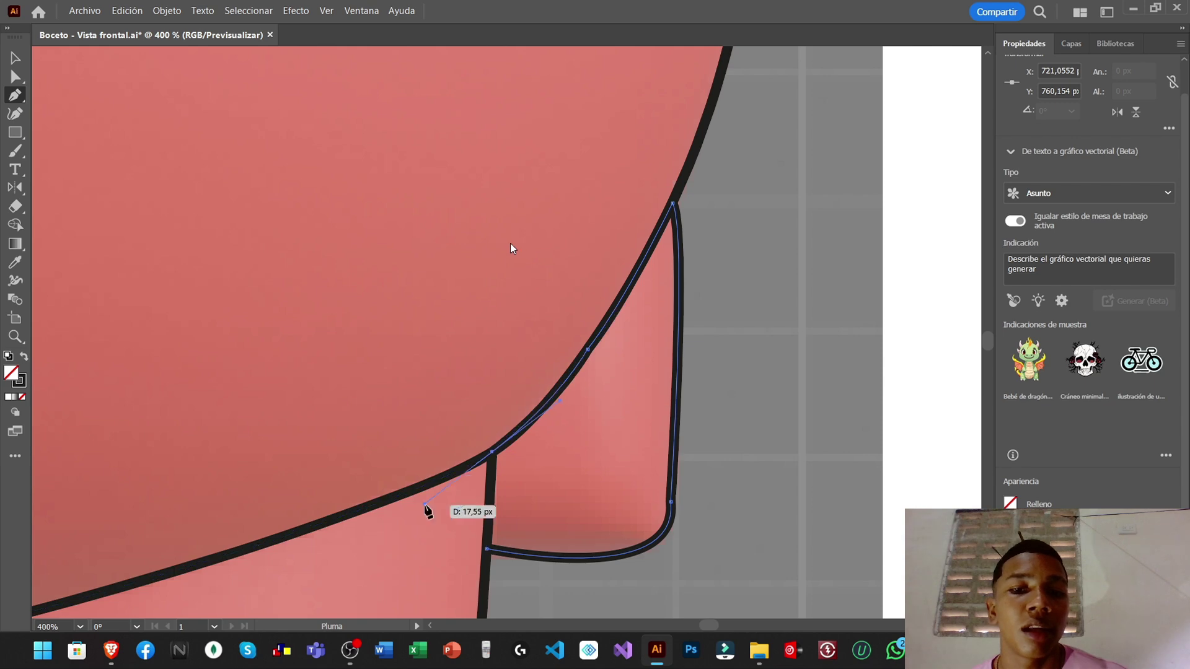
Fit the right arm's inner edge to the body outline with curve points
{"action": "key", "text": "shift+asciitilde"}
{"action": "scroll", "coordinate": [535, 292], "scroll_direction": "up", "scroll_amount": 2, "text": "alt"}
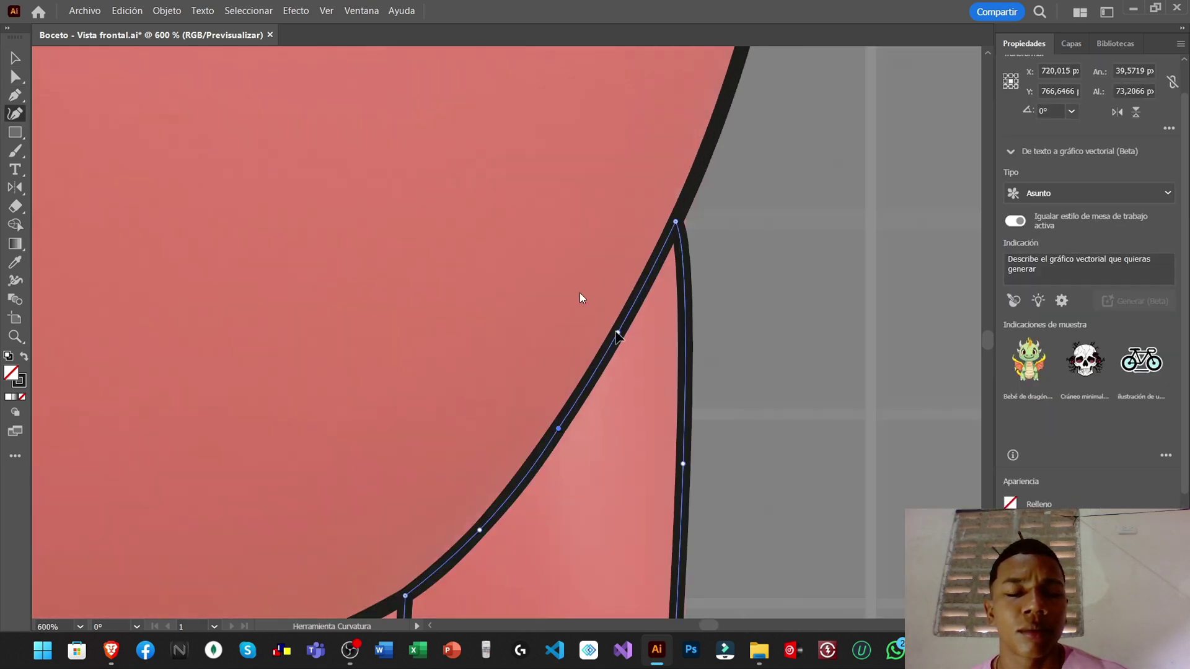
{"action": "scroll", "coordinate": [604, 304], "scroll_direction": "down", "scroll_amount": 3, "text": "alt"}
Straighten the right arm's outer side and reshape its rounded lower corner with the Curvature tool
{"action": "scroll", "coordinate": [605, 304], "scroll_direction": "up", "scroll_amount": 2, "text": "alt"}
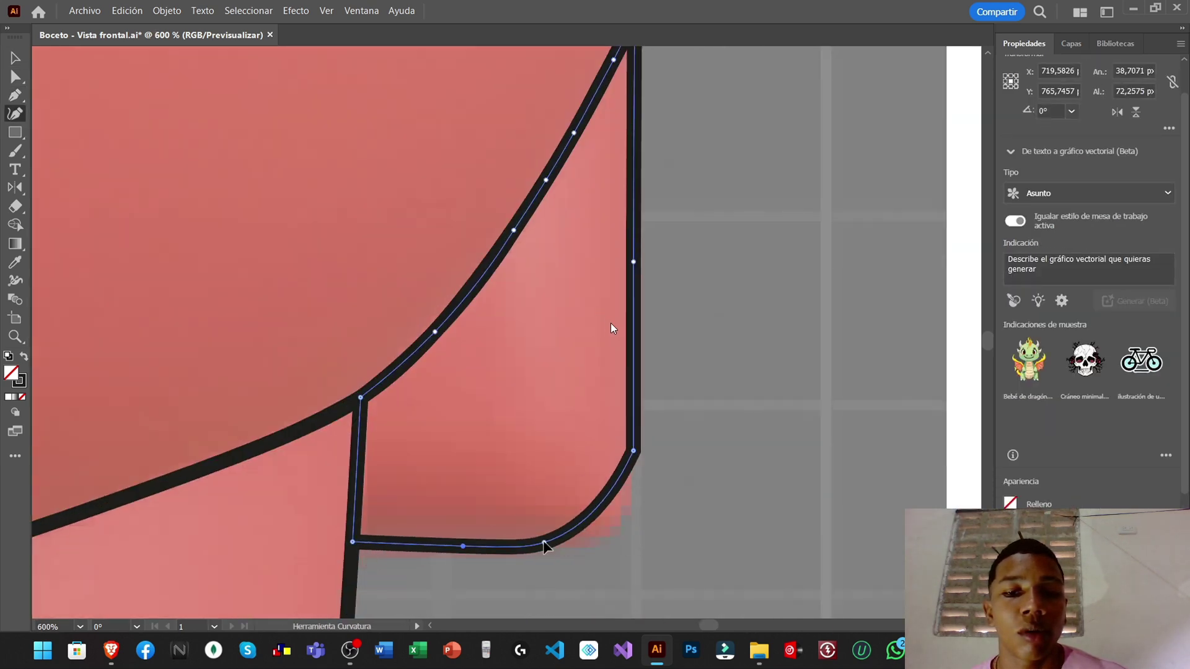
{"action": "left_click_drag", "start_coordinate": [712, 421], "coordinate": [710, 306]}
{"action": "scroll", "coordinate": [707, 391], "scroll_direction": "down", "scroll_amount": 1, "text": "alt"}
{"action": "scroll", "coordinate": [598, 319], "scroll_direction": "up", "scroll_amount": 1, "text": "alt"}
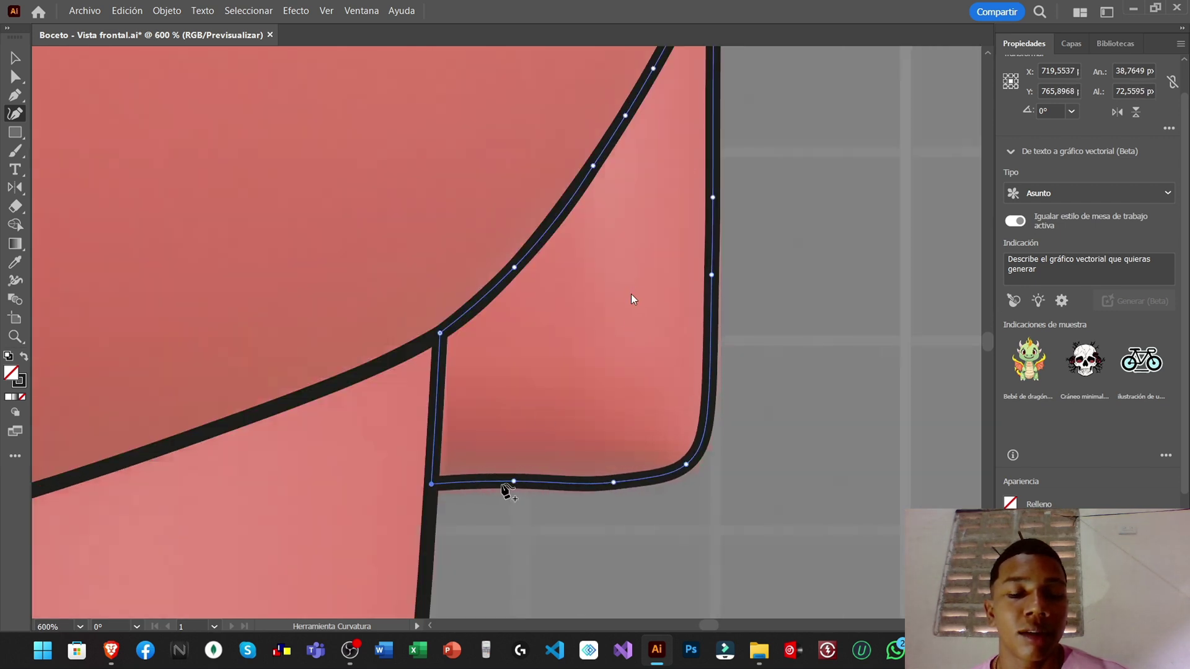
{"action": "left_click", "coordinate": [627, 484]}
{"action": "scroll", "coordinate": [590, 433], "scroll_direction": "up", "scroll_amount": 1}
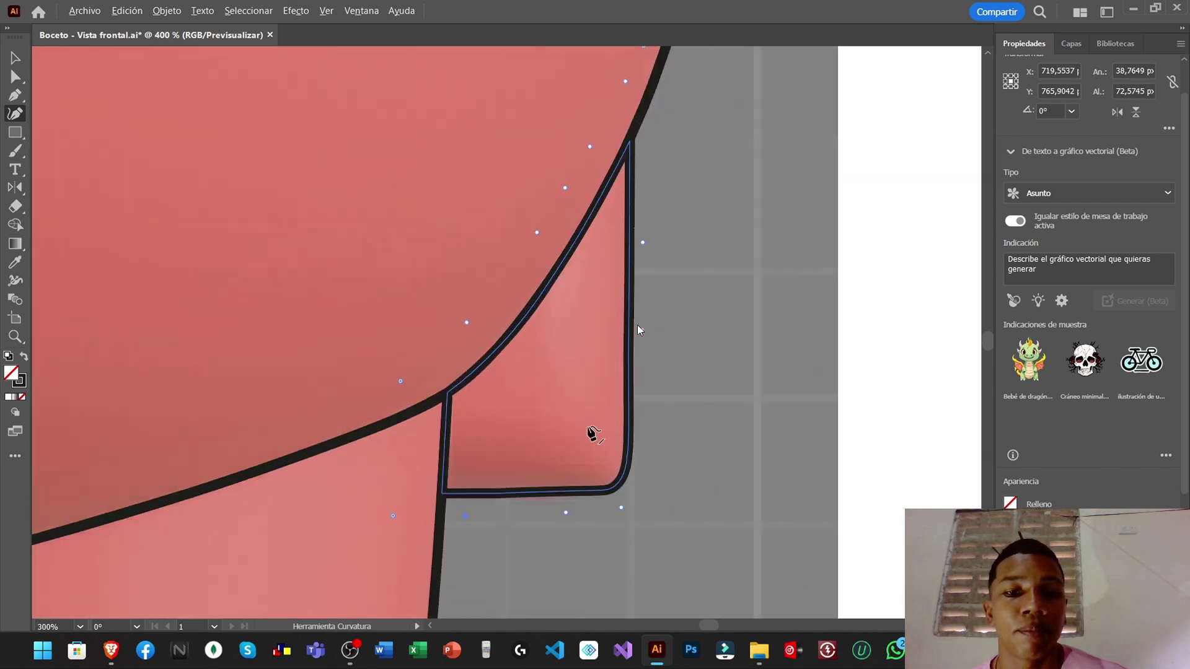
{"action": "scroll", "coordinate": [366, 538], "scroll_direction": "right", "scroll_amount": 1, "text": "shift"}
Adjust the curve points of the right arm's lower edge, starting from its corner at the leg
{"action": "left_click_drag", "start_coordinate": [366, 533], "coordinate": [368, 526]}
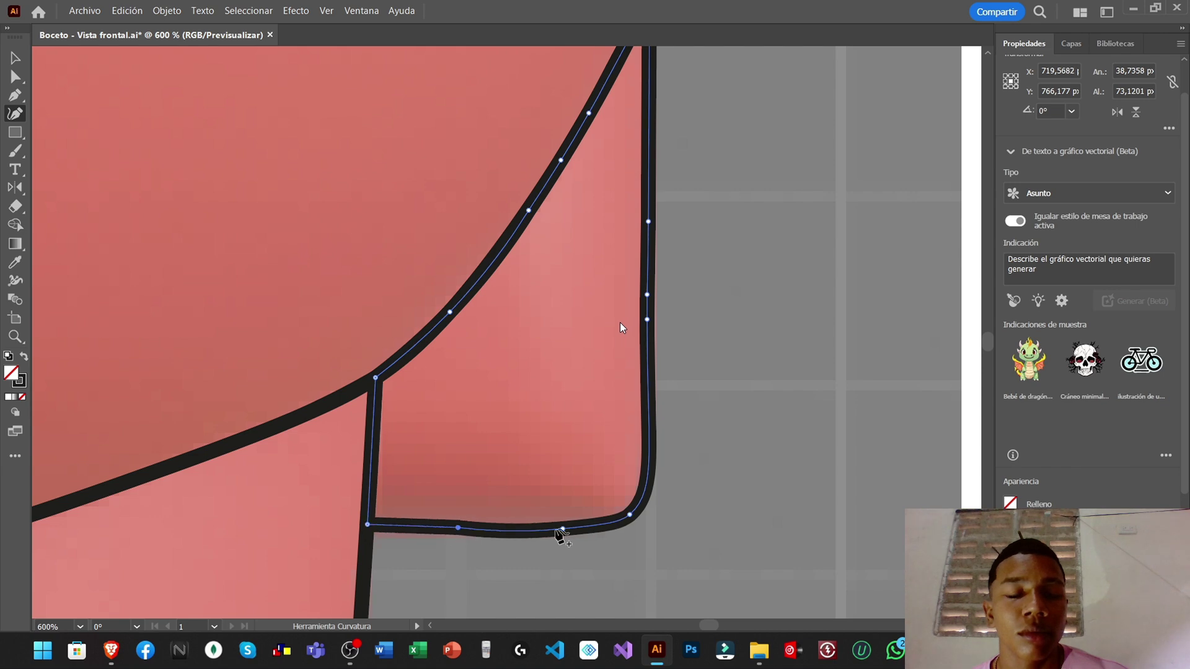
{"action": "left_click_drag", "start_coordinate": [448, 530], "coordinate": [462, 526]}
{"action": "scroll", "coordinate": [571, 325], "scroll_direction": "right", "scroll_amount": 1}
{"action": "scroll", "coordinate": [601, 323], "scroll_direction": "up", "scroll_amount": 1}
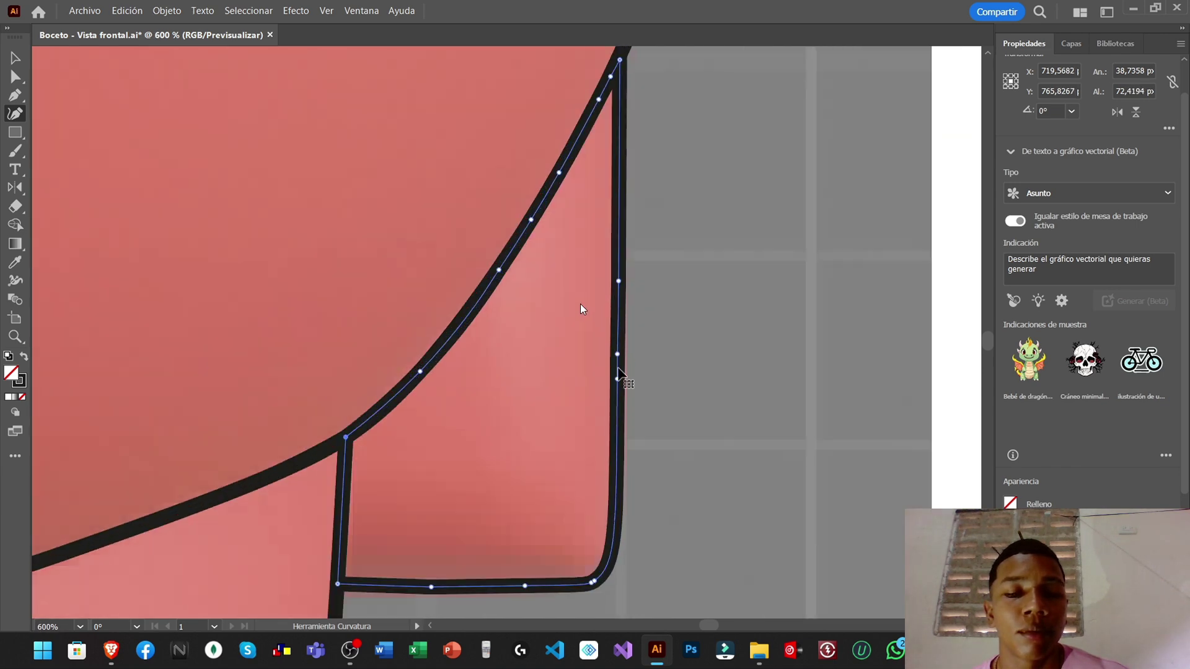
Try to reposition a curve point on the right arm's outer side
{"action": "scroll", "coordinate": [580, 304], "scroll_direction": "down", "scroll_amount": 2}
{"action": "key", "text": "v"}
{"action": "left_click", "coordinate": [580, 303]}
{"action": "scroll", "coordinate": [559, 314], "scroll_direction": "up", "scroll_amount": 1, "text": "alt"}
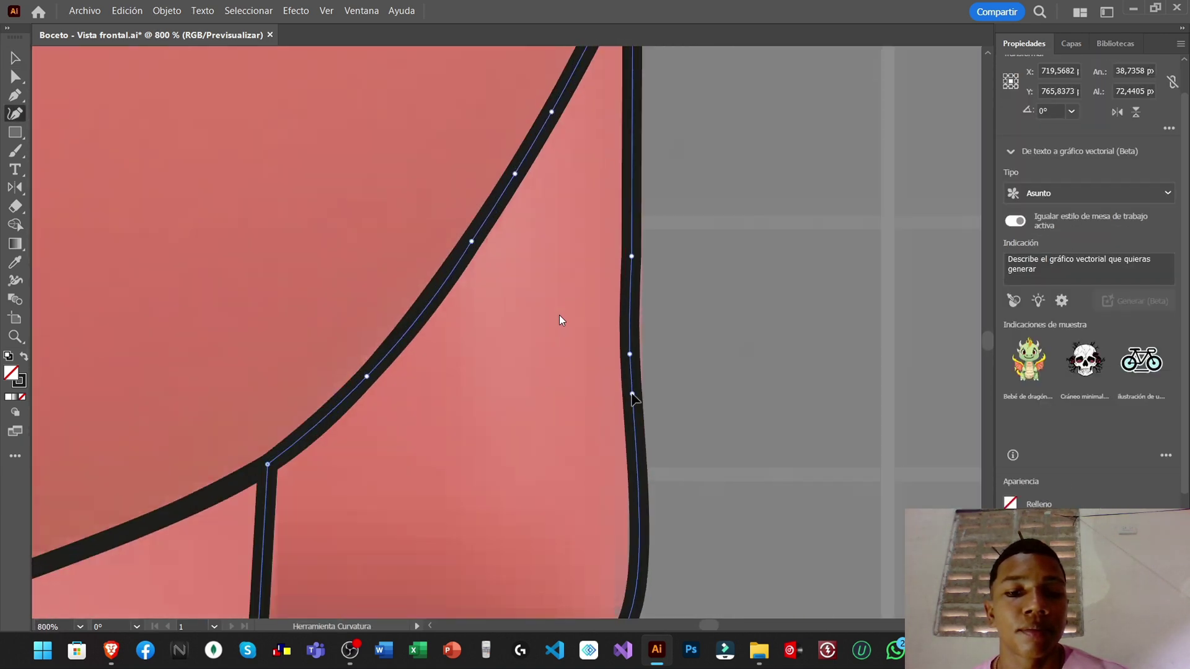
{"action": "scroll", "coordinate": [579, 341], "scroll_direction": "down", "scroll_amount": 2, "text": "alt"}
{"action": "left_click", "coordinate": [578, 341]}
{"action": "key", "text": "ctrl+z"}
Smooth the right arm's outer side and lower edge by adjusting their curve points with the Curvature tool
{"action": "scroll", "coordinate": [583, 310], "scroll_direction": "up", "scroll_amount": 1, "text": "alt"}
{"action": "scroll", "coordinate": [549, 329], "scroll_direction": "left", "scroll_amount": 2}
{"action": "scroll", "coordinate": [549, 330], "scroll_direction": "up", "scroll_amount": 1}
{"action": "key", "text": "shift+grave"}
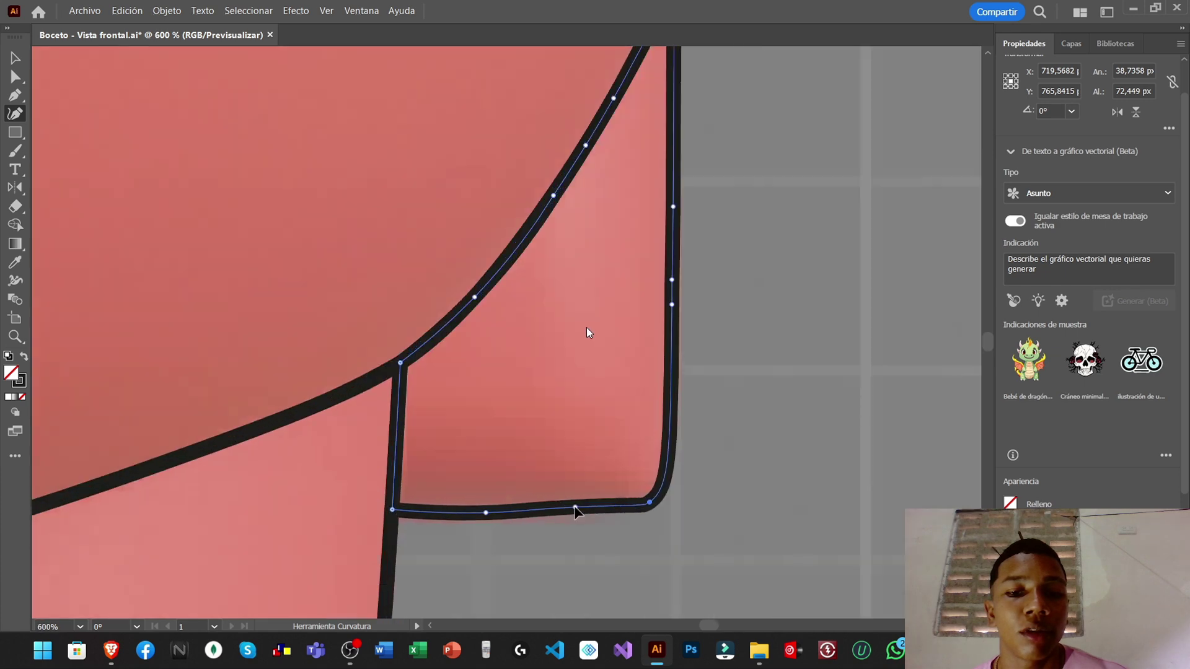
{"action": "scroll", "coordinate": [587, 328], "scroll_direction": "down", "scroll_amount": 1, "text": "alt"}
{"action": "scroll", "coordinate": [584, 336], "scroll_direction": "up", "scroll_amount": 1, "text": "alt"}
{"action": "scroll", "coordinate": [556, 330], "scroll_direction": "right", "scroll_amount": 2}
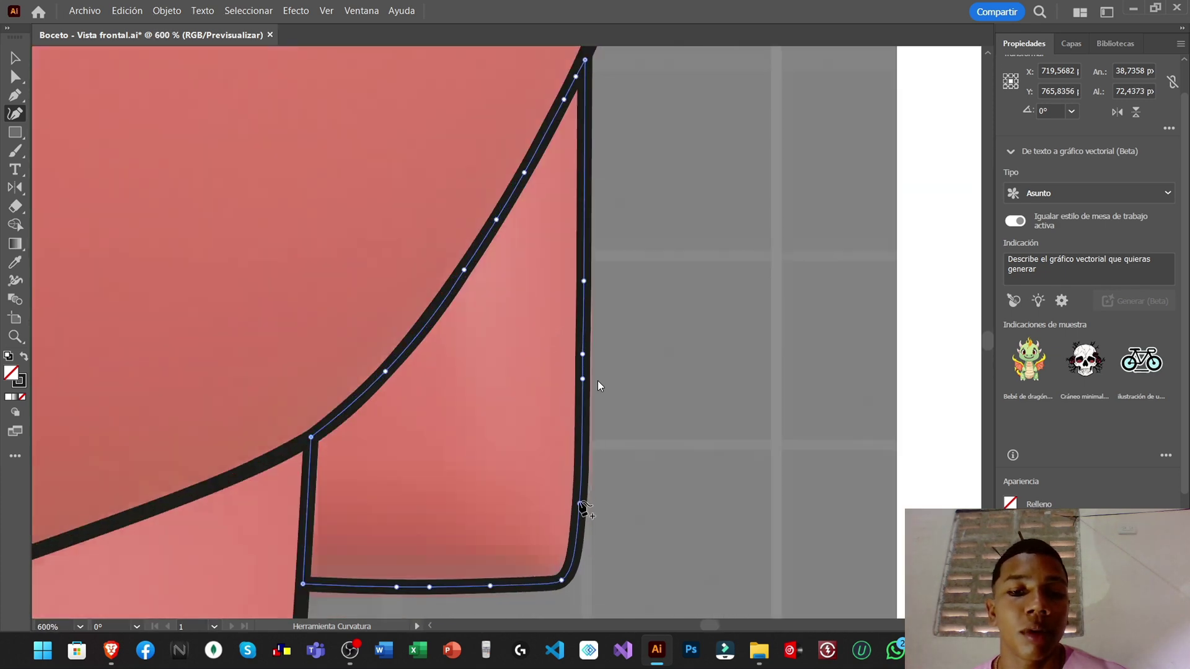
Reshape the right arm's outer lower corner into a wider rounded curve with the Curvature tool
{"action": "scroll", "coordinate": [598, 381], "scroll_direction": "down", "scroll_amount": 1}
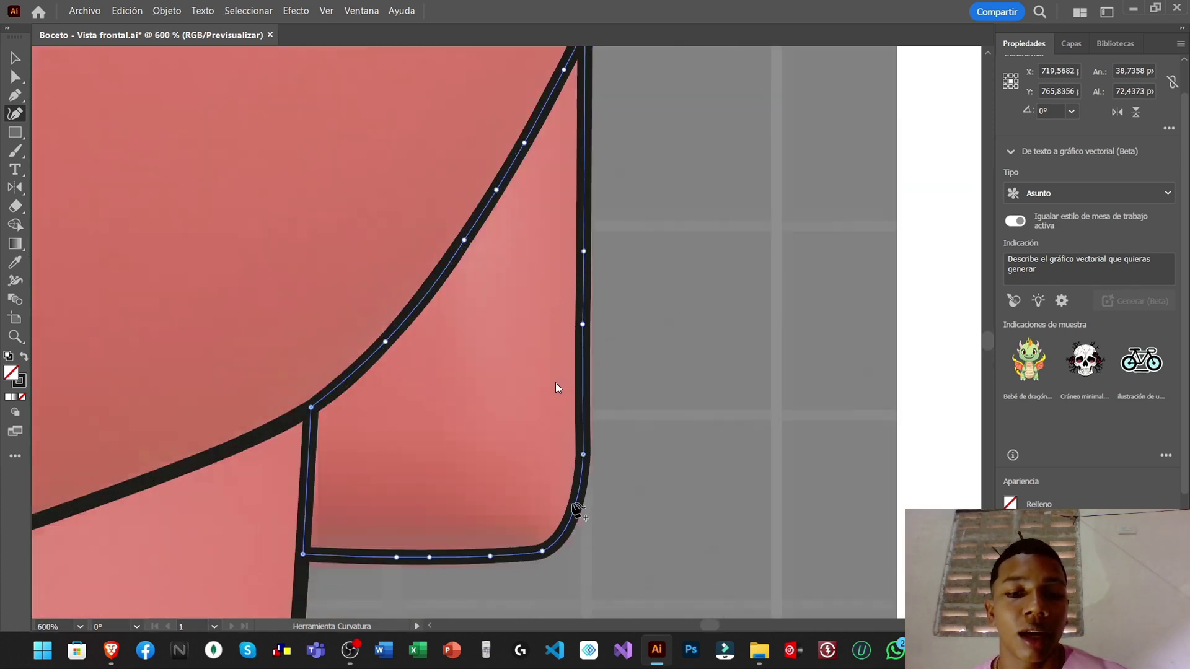
{"action": "scroll", "coordinate": [556, 372], "scroll_direction": "down", "scroll_amount": 1, "text": "alt"}
{"action": "scroll", "coordinate": [557, 368], "scroll_direction": "up", "scroll_amount": 1, "text": "alt"}
{"action": "left_click_drag", "start_coordinate": [658, 434], "coordinate": [648, 393]}
{"action": "scroll", "coordinate": [656, 432], "scroll_direction": "down", "scroll_amount": 1}
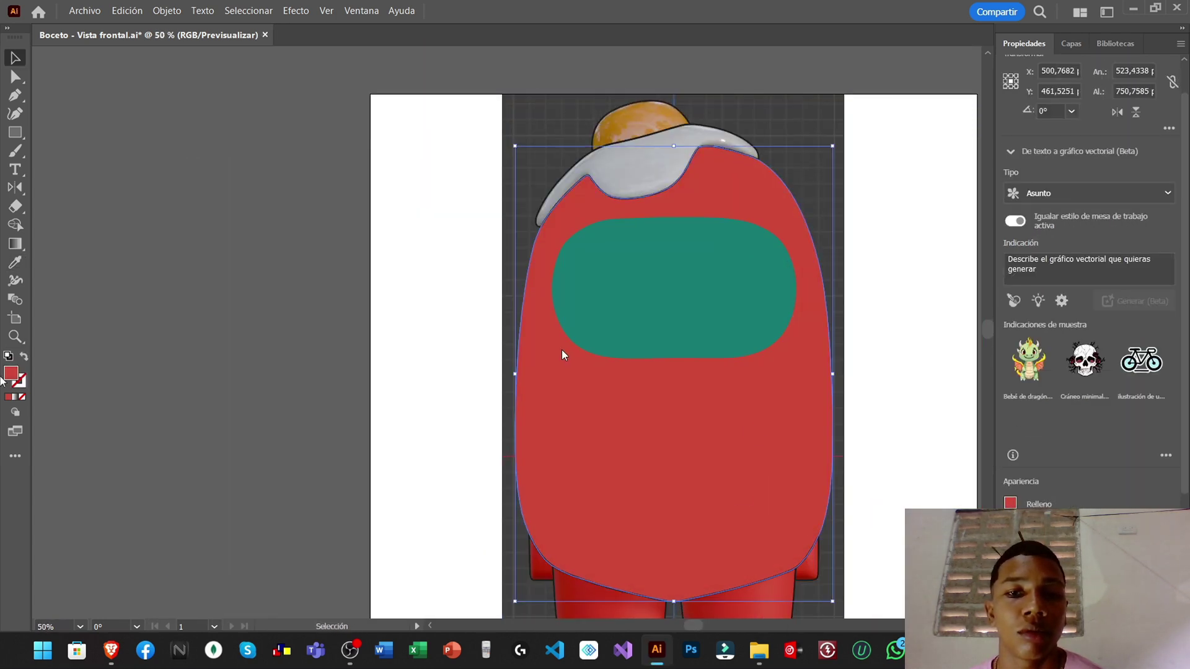
Give the red body and the visor a black 000000 outline, and select the egg white of the hat
{"action": "left_click", "coordinate": [899, 477]}
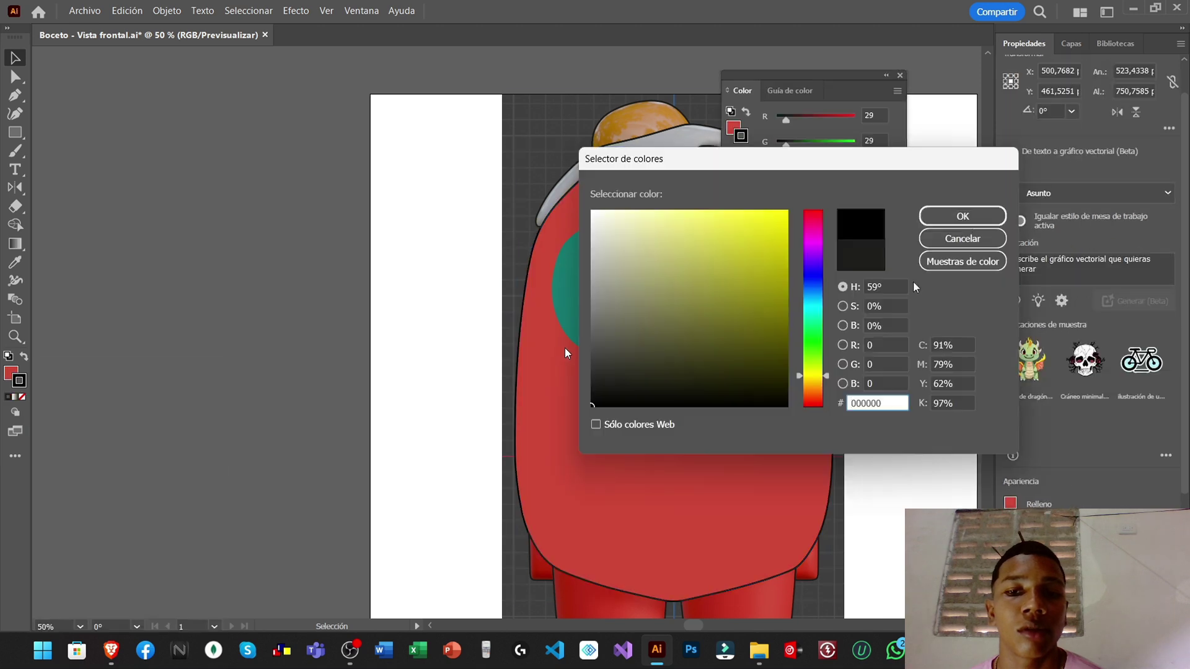
{"action": "key", "text": "Return"}
{"action": "scroll", "coordinate": [549, 329], "scroll_direction": "down", "scroll_amount": 2, "text": "alt"}
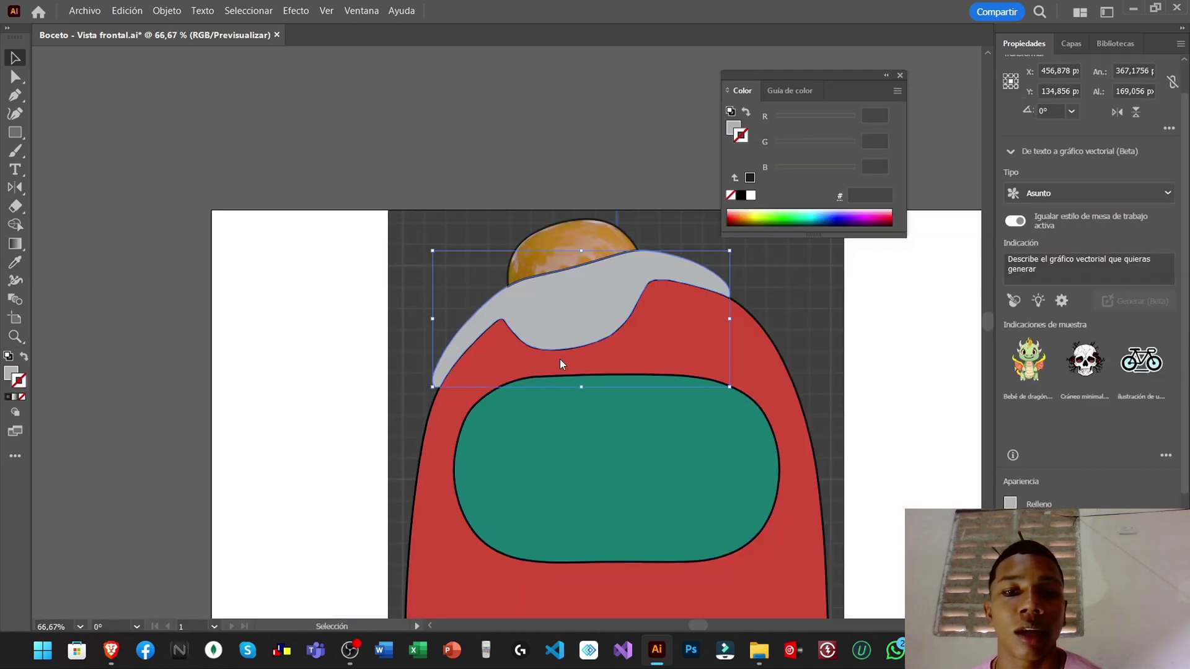
{"action": "left_click", "coordinate": [551, 379]}
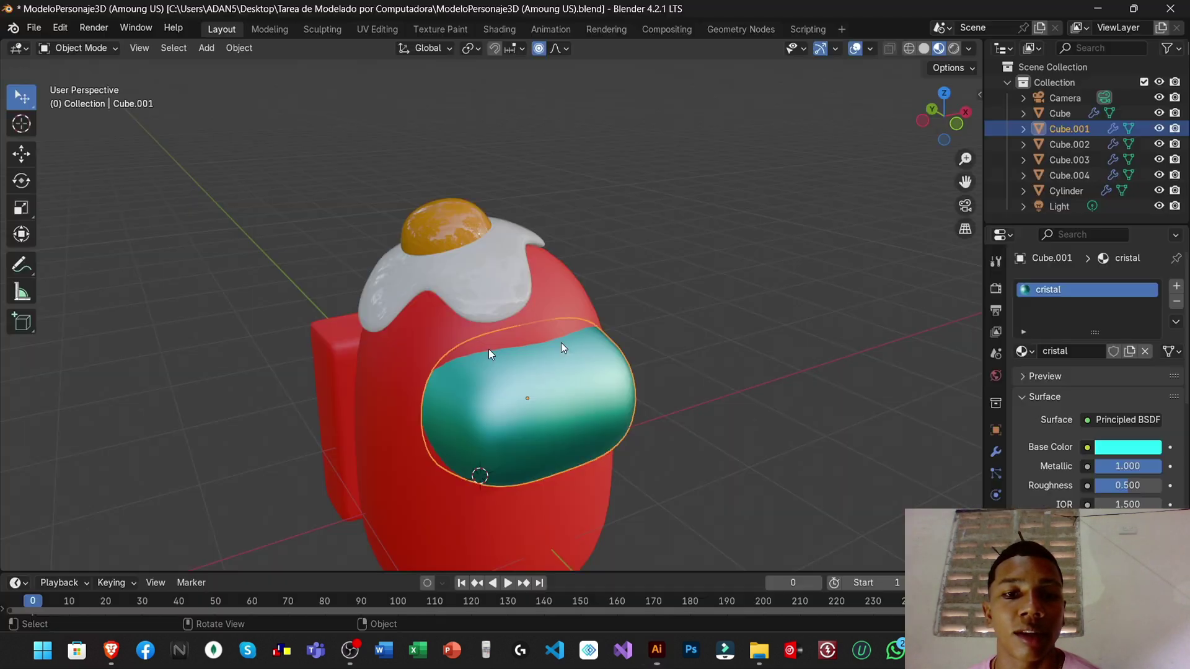
Compare the Blender model's front view with the coloured sketch, and view the exported image Boceto - Vista frontal.jpg
{"action": "key", "text": "KP_1"}
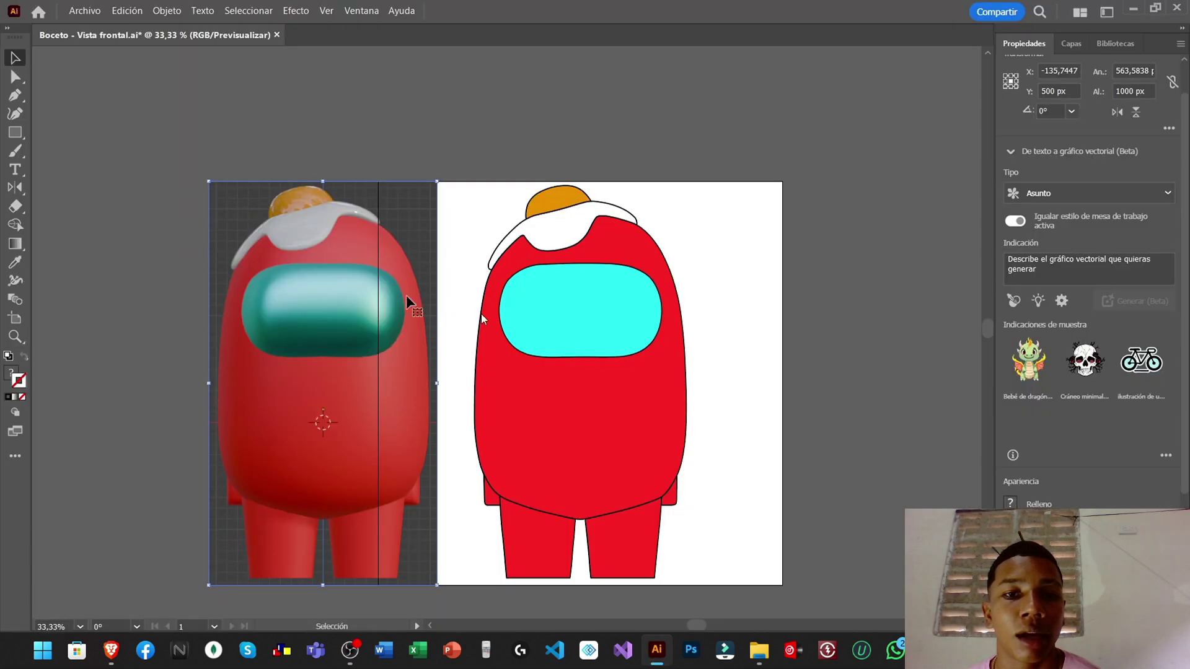
{"action": "left_click", "coordinate": [596, 262]}
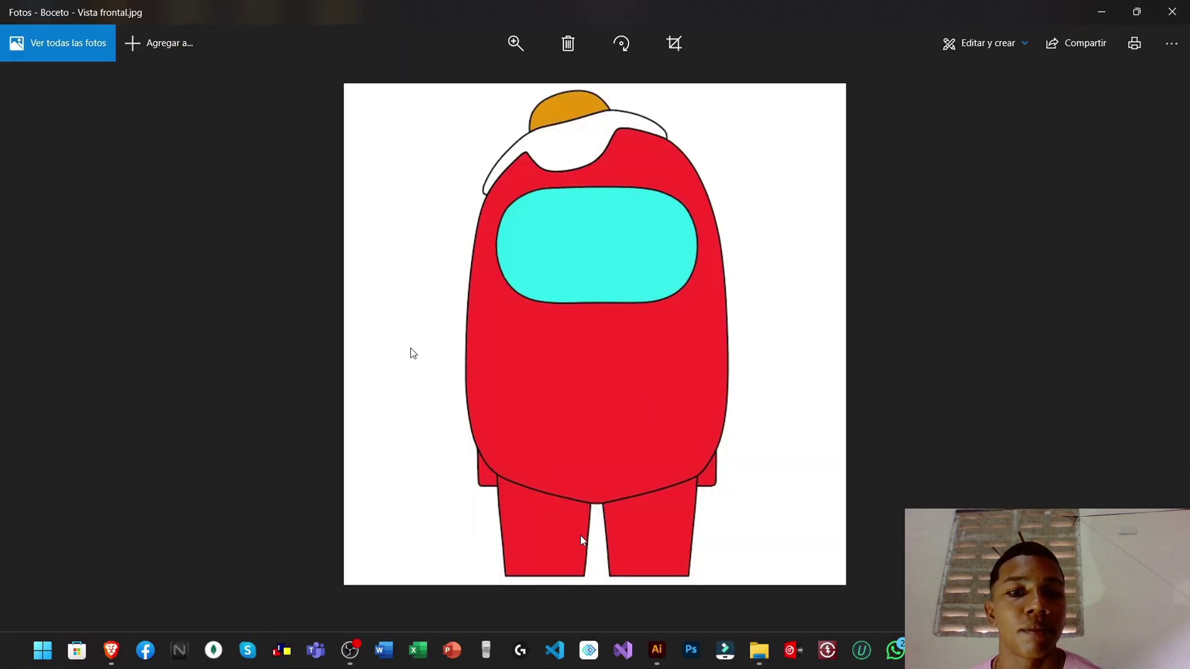
{"action": "key", "text": "alt+Tab"}
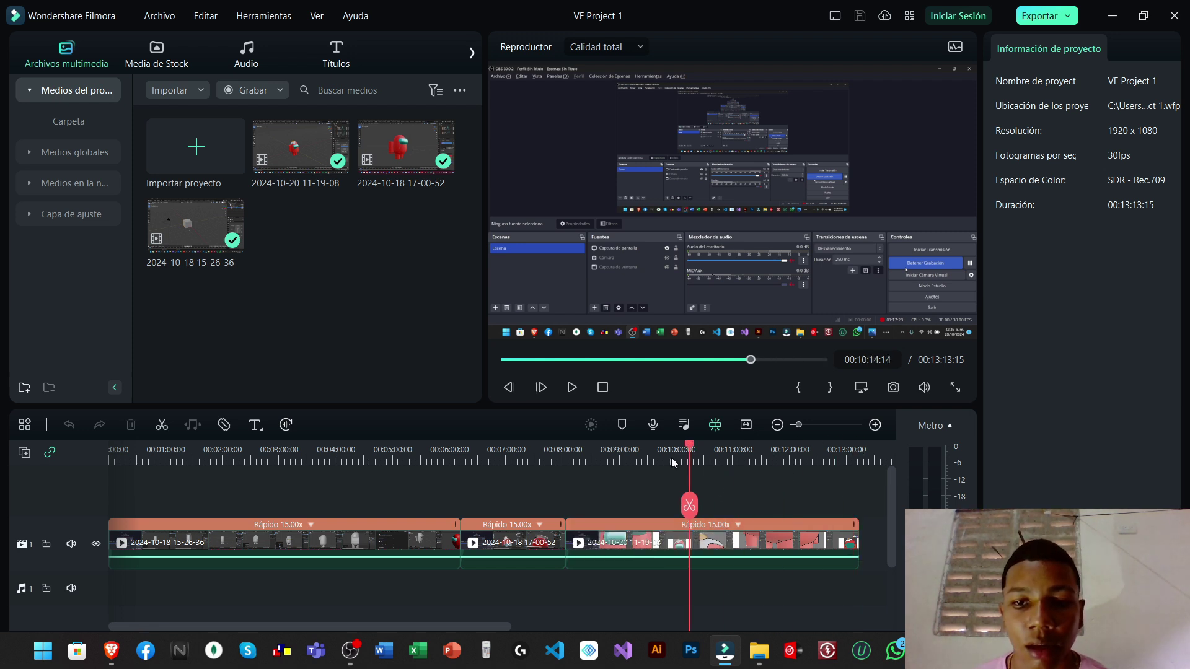
Review positions near the end of the Filmora timeline, go back to its start and minimize the editor
{"action": "left_click", "coordinate": [741, 465]}
{"action": "left_click", "coordinate": [798, 468]}
{"action": "left_click", "coordinate": [131, 441]}
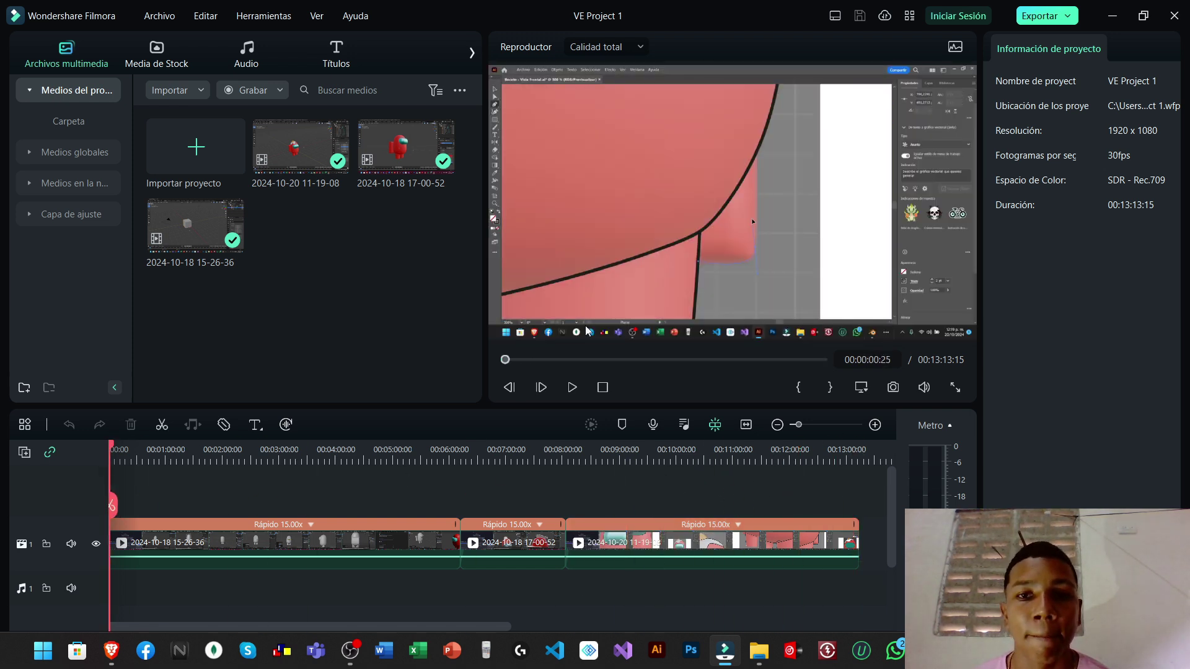
{"action": "left_click", "coordinate": [1112, 15]}
{"action": "left_click", "coordinate": [1109, 15]}
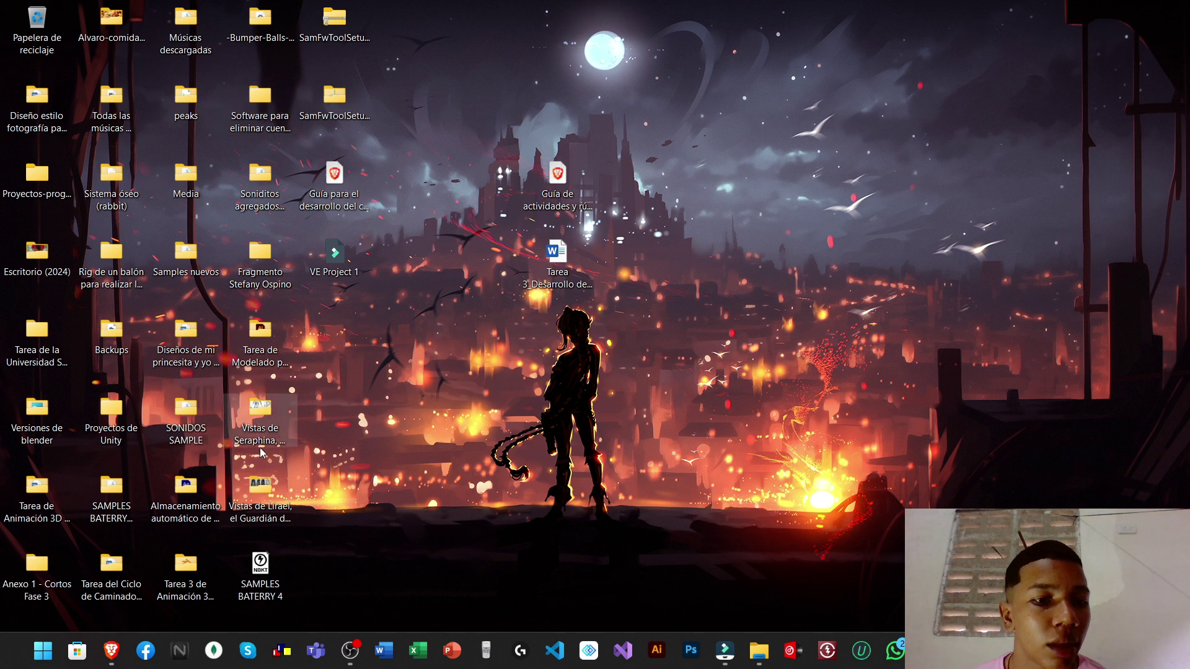
Open the modelling assignment folder from the desktop and open Boceto - Vista en perspectiva.ai in Illustrator
{"action": "double_click", "coordinate": [251, 347]}
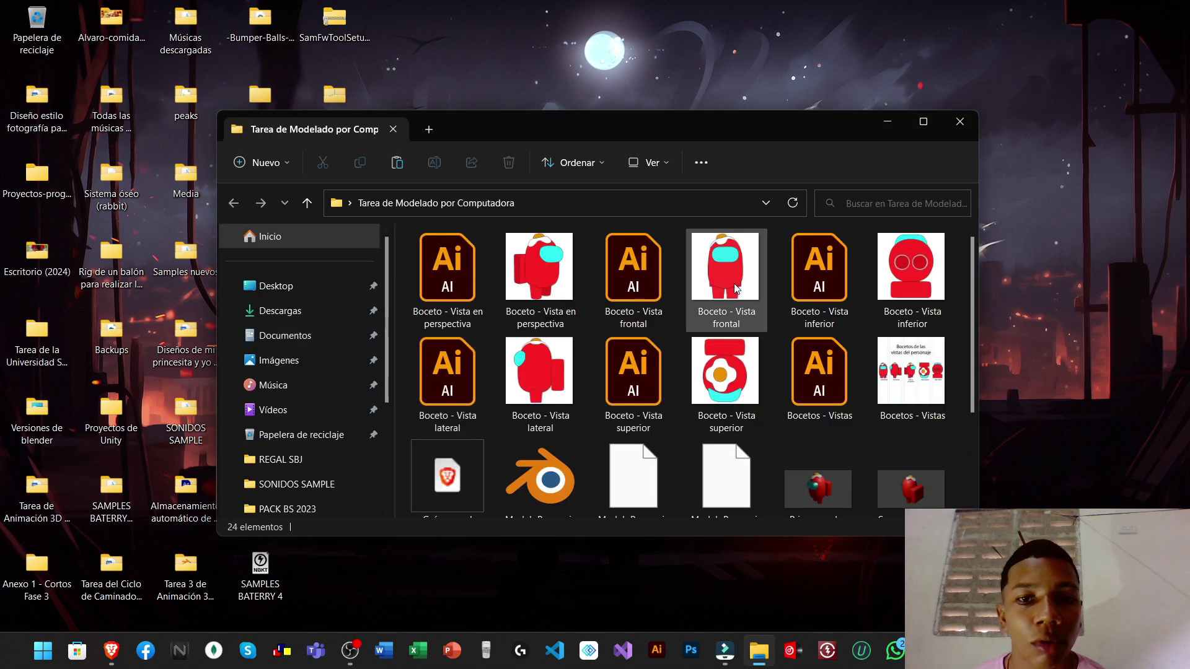
{"action": "left_click", "coordinate": [922, 122]}
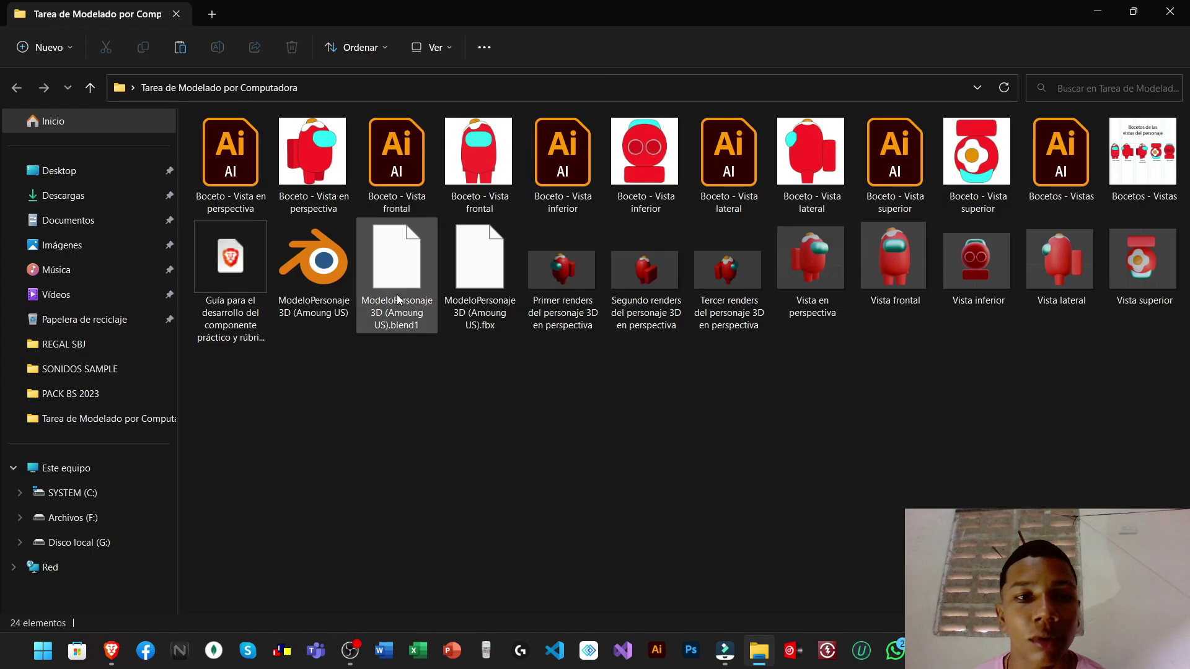
{"action": "left_click", "coordinate": [229, 202]}
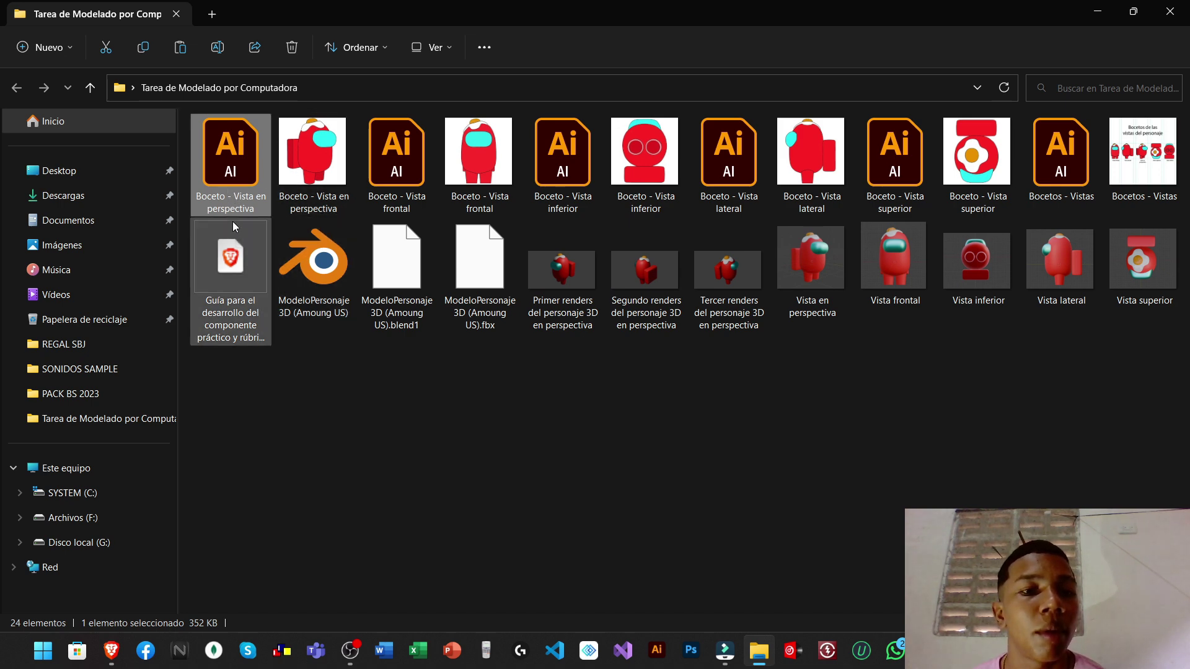
{"action": "double_click", "coordinate": [231, 199]}
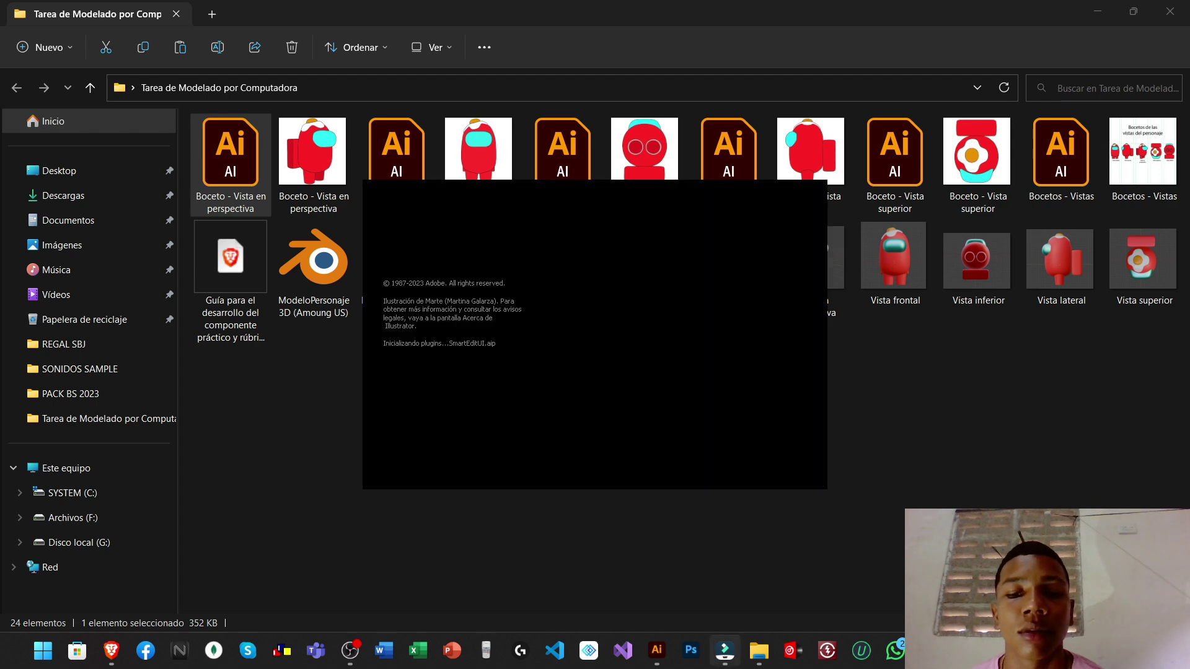
Close the Filmora project VE Project 1 and the Filmora start window
{"action": "left_click", "coordinate": [727, 662]}
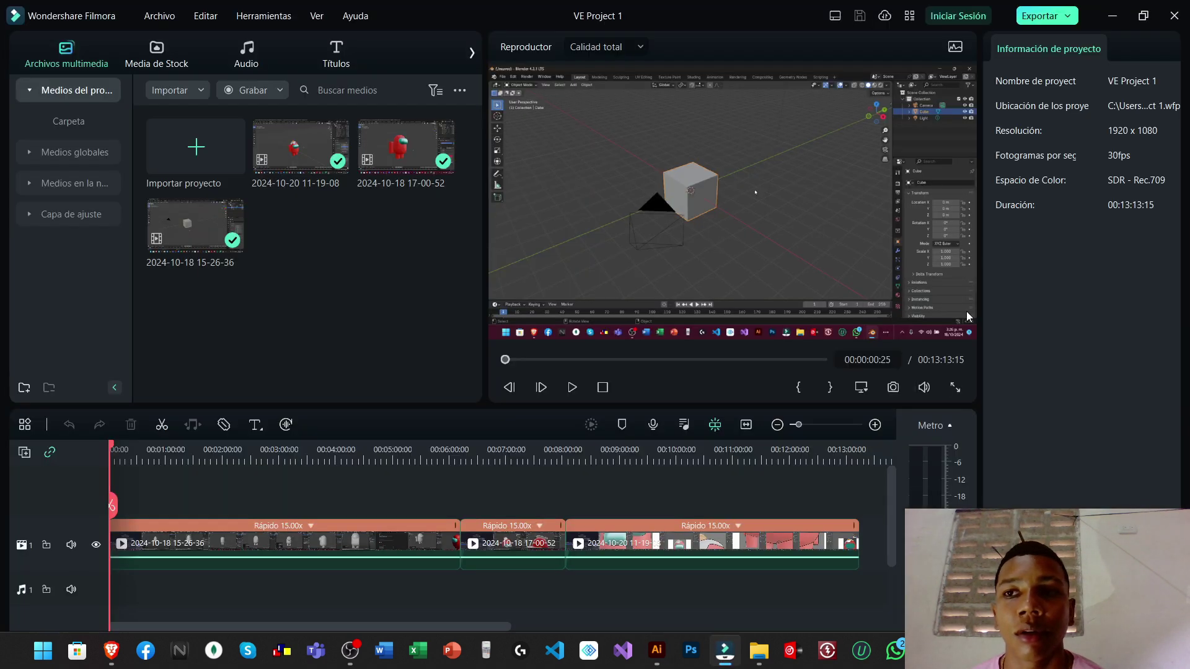
{"action": "left_click", "coordinate": [1174, 15]}
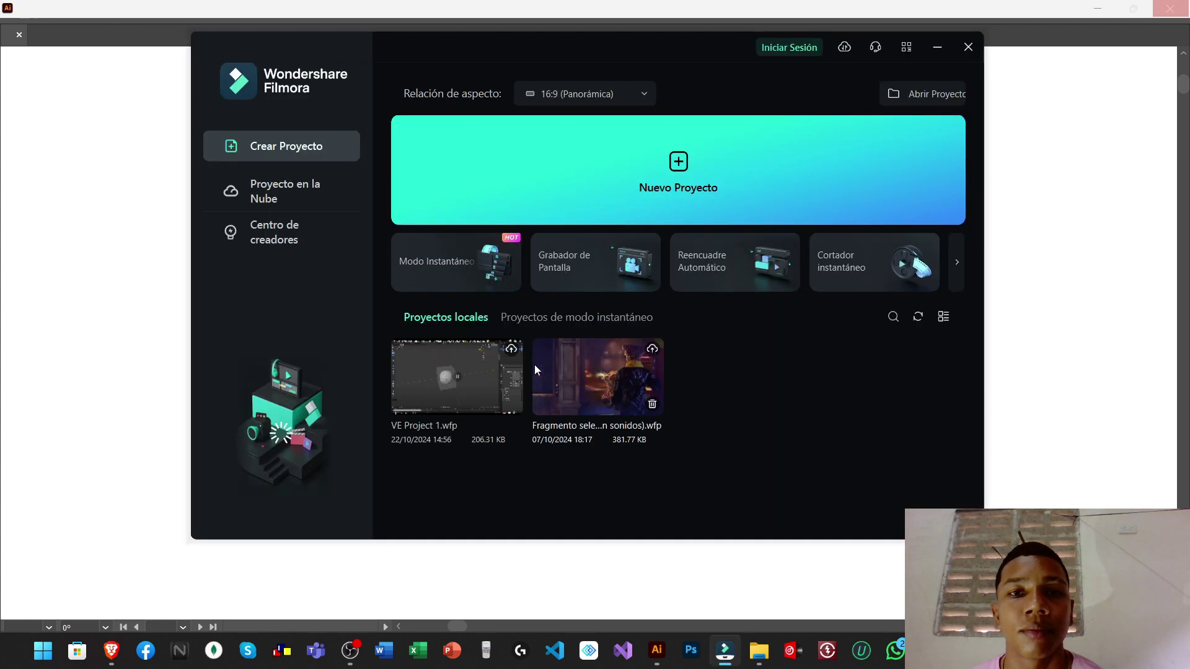
{"action": "left_click", "coordinate": [968, 46]}
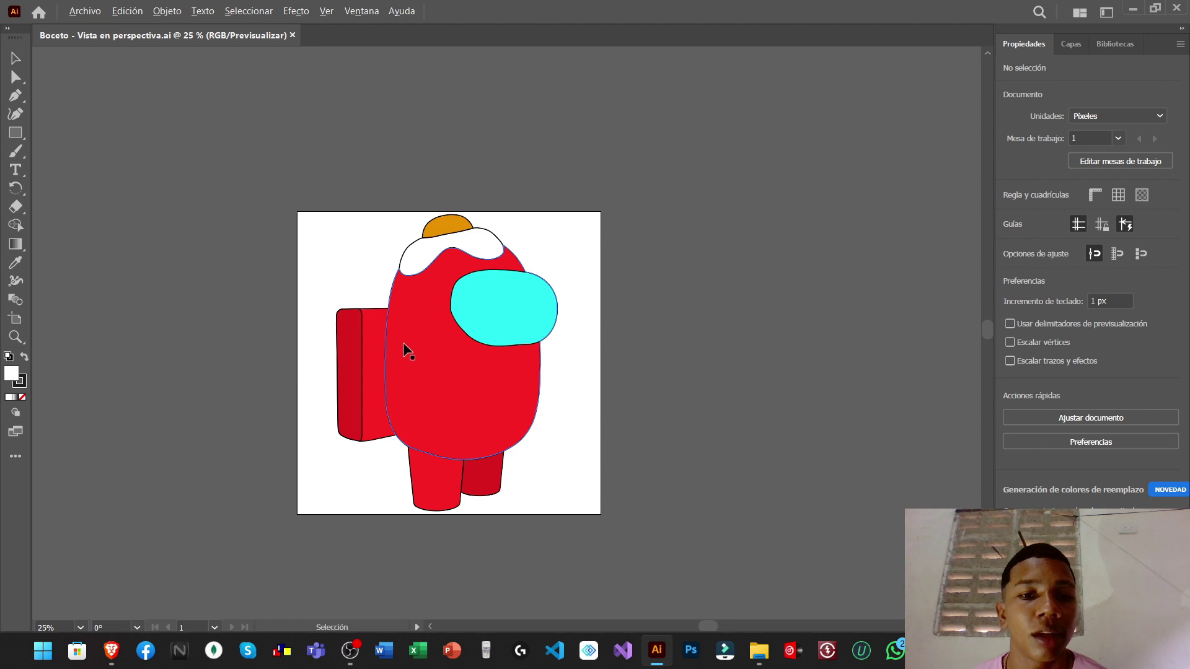
Open the frontal, inferior, lateral and superior view sketches and Bocetos - Vistas.ai from the assignment folder in Illustrator
{"action": "key", "text": "alt+Tab"}
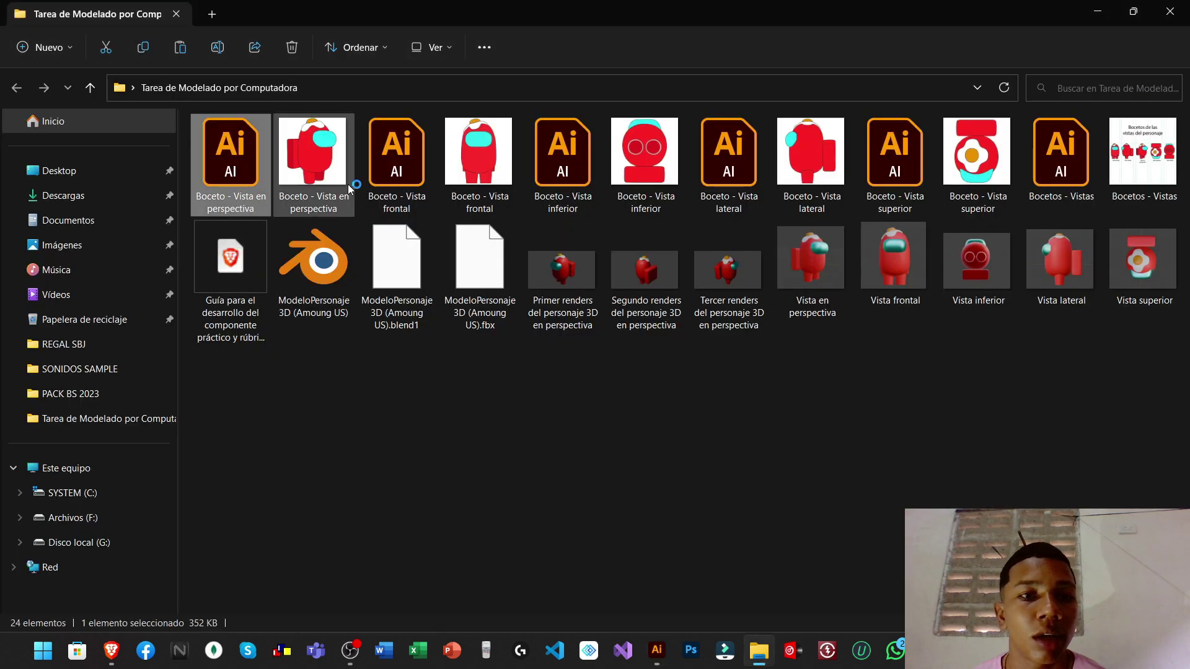
{"action": "double_click", "coordinate": [404, 188]}
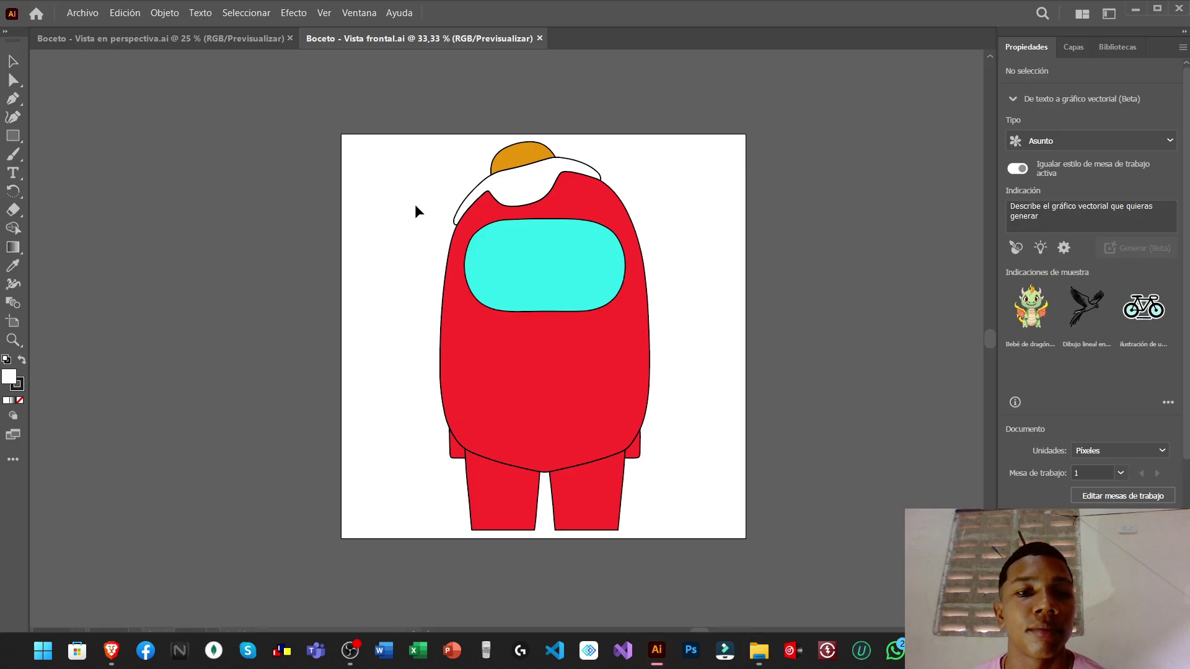
{"action": "key", "text": "alt+Tab"}
{"action": "double_click", "coordinate": [560, 161]}
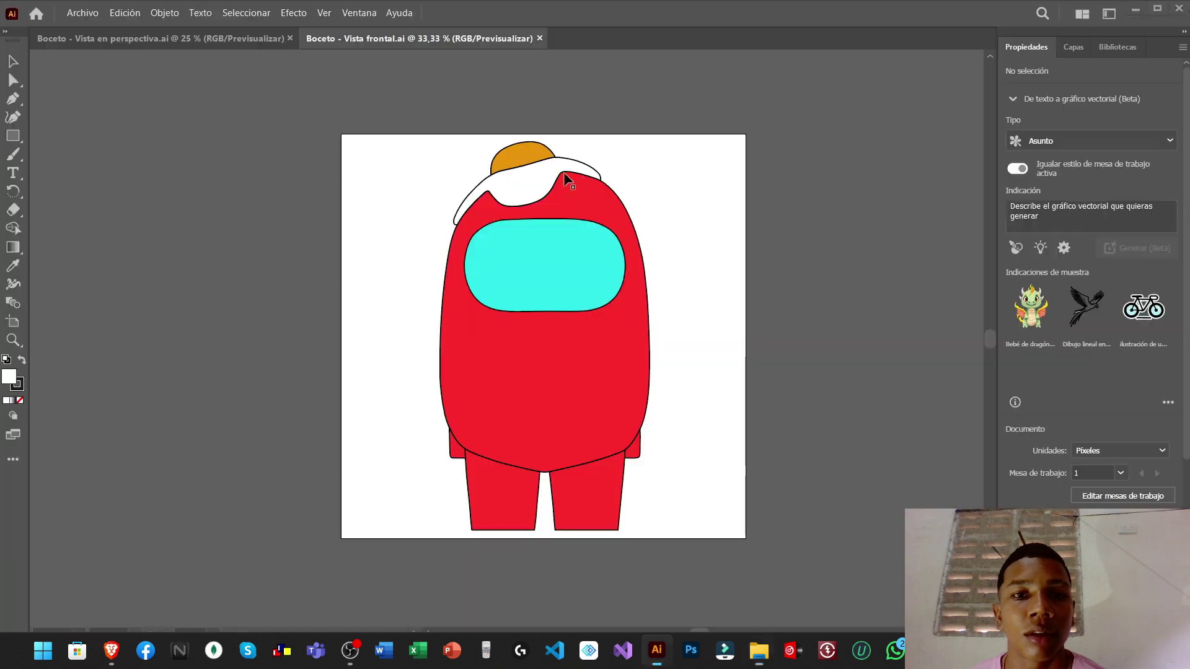
{"action": "key", "text": "alt+Tab"}
{"action": "double_click", "coordinate": [732, 197]}
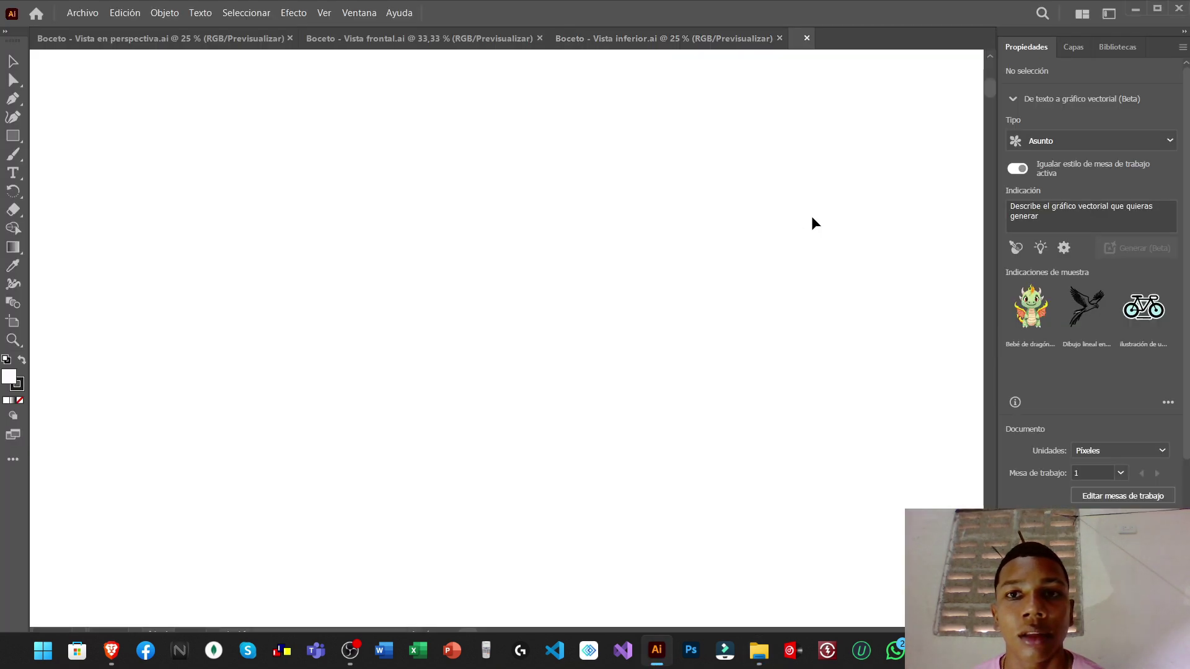
{"action": "key", "text": "alt+Tab"}
{"action": "double_click", "coordinate": [892, 179]}
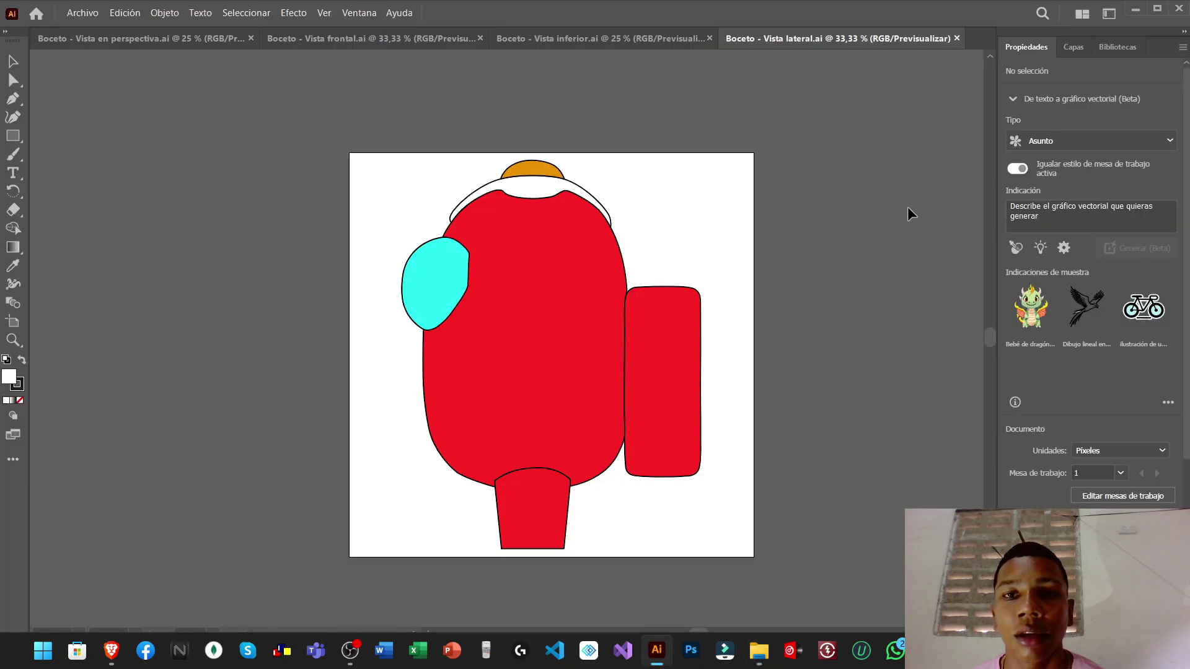
{"action": "key", "text": "alt+Tab"}
{"action": "double_click", "coordinate": [1054, 168]}
Switch to the practical component guide PDF in the browser to check the activity requirements
{"action": "key", "text": "alt+Tab"}
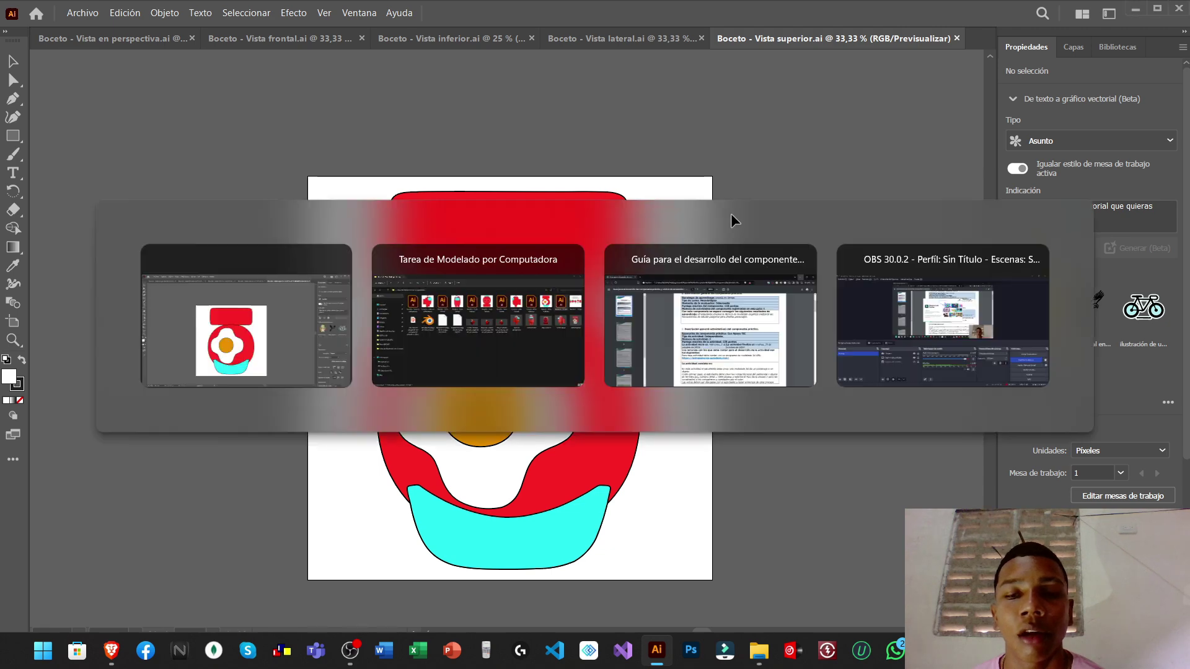
{"action": "key", "text": "alt+Tab"}
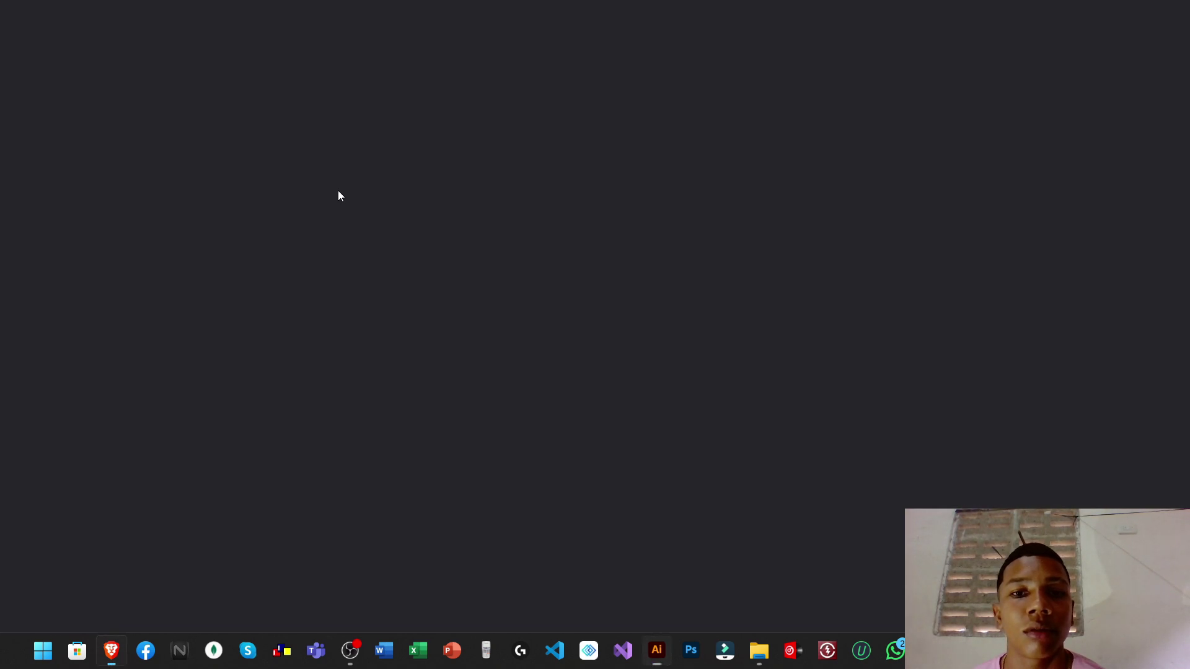
{"action": "key", "text": "alt+Tab"}
{"action": "key", "text": "alt+Tab"}
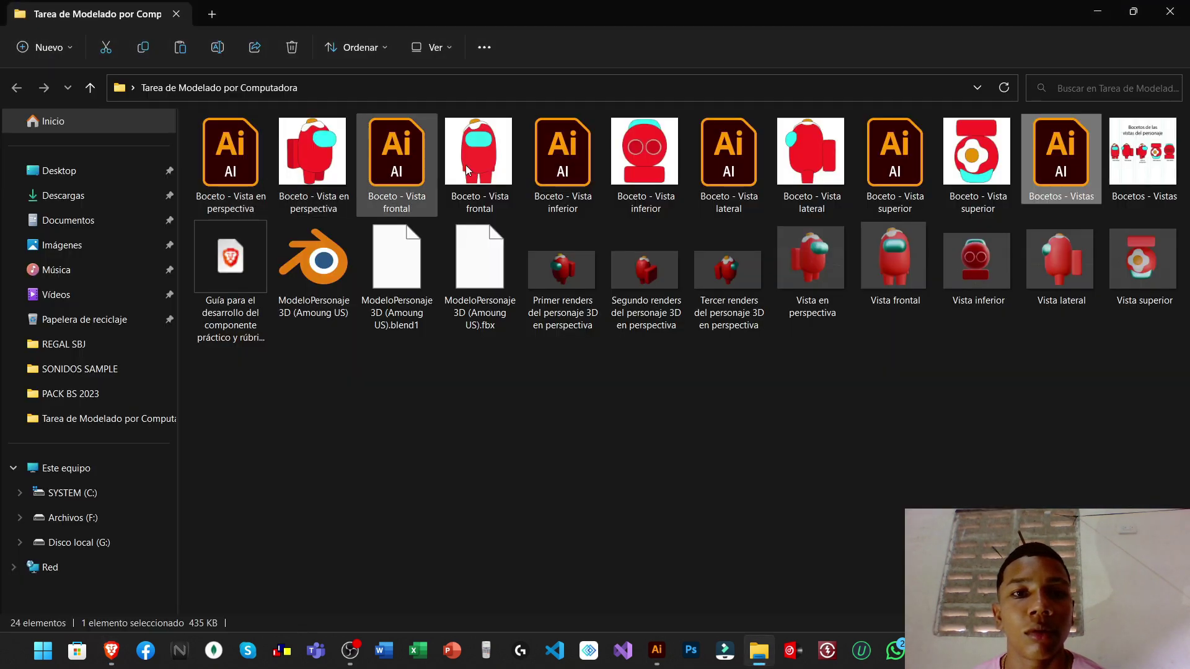
{"action": "key", "text": "alt+Tab"}
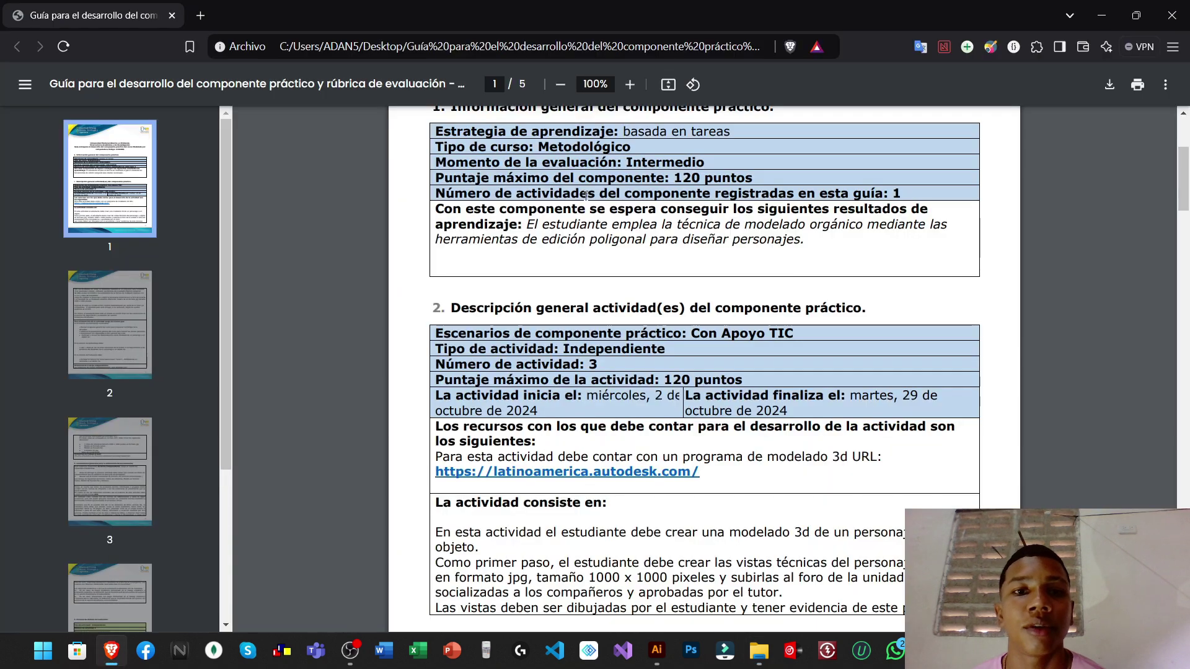
Return to Illustrator and inspect the perspective view sketch up close
{"action": "key", "text": "alt+Tab"}
{"action": "left_click", "coordinate": [62, 37]}
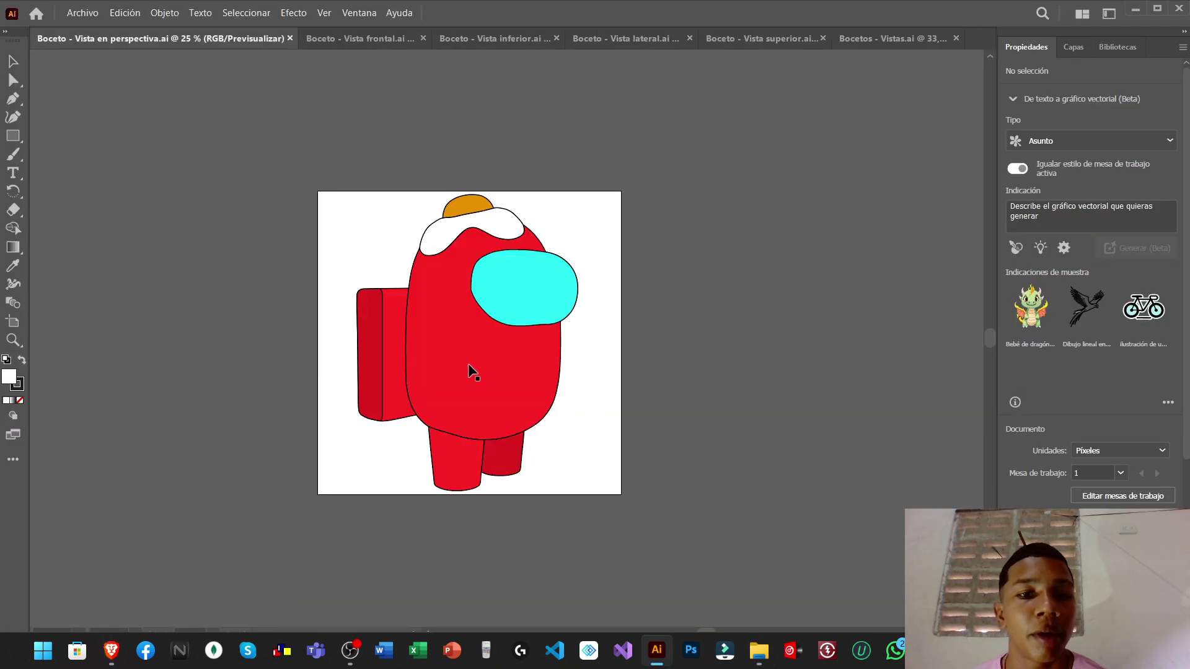
{"action": "scroll", "coordinate": [472, 366], "scroll_direction": "up", "scroll_amount": 2, "text": "alt"}
{"action": "scroll", "coordinate": [490, 347], "scroll_direction": "down", "scroll_amount": 1, "text": "alt"}
{"action": "scroll", "coordinate": [496, 362], "scroll_direction": "up", "scroll_amount": 1, "text": "alt"}
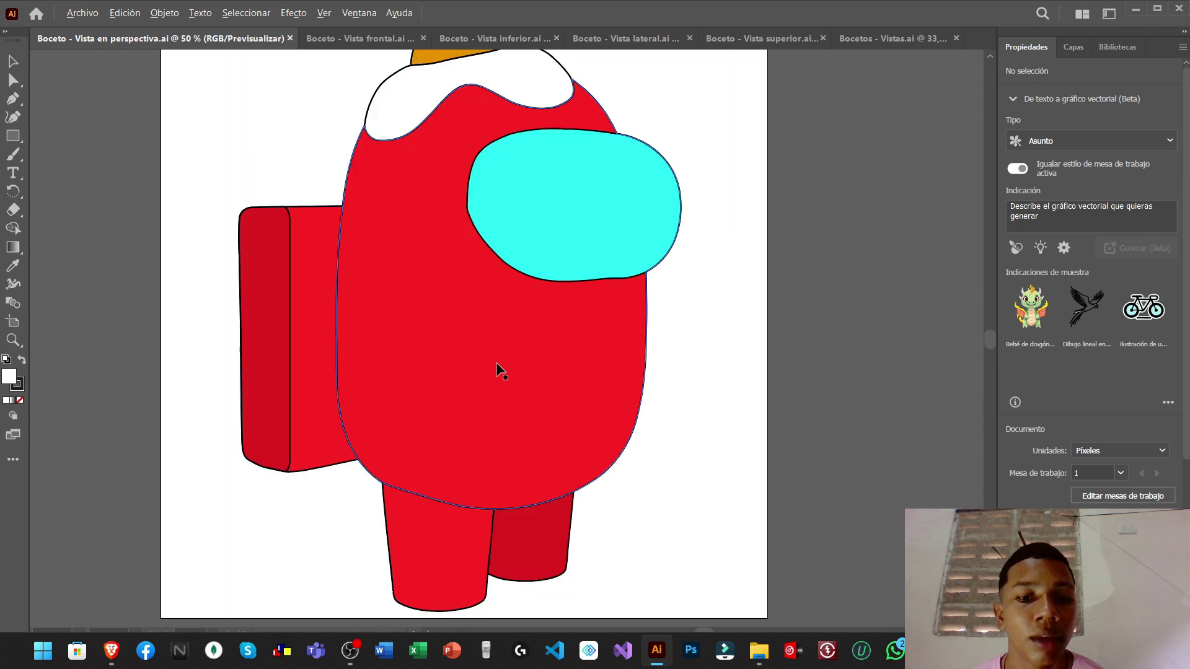
Try to move the grouped perspective-view character partly off its artboard, and undo the move
{"action": "left_click_drag", "start_coordinate": [250, 266], "coordinate": [423, 274]}
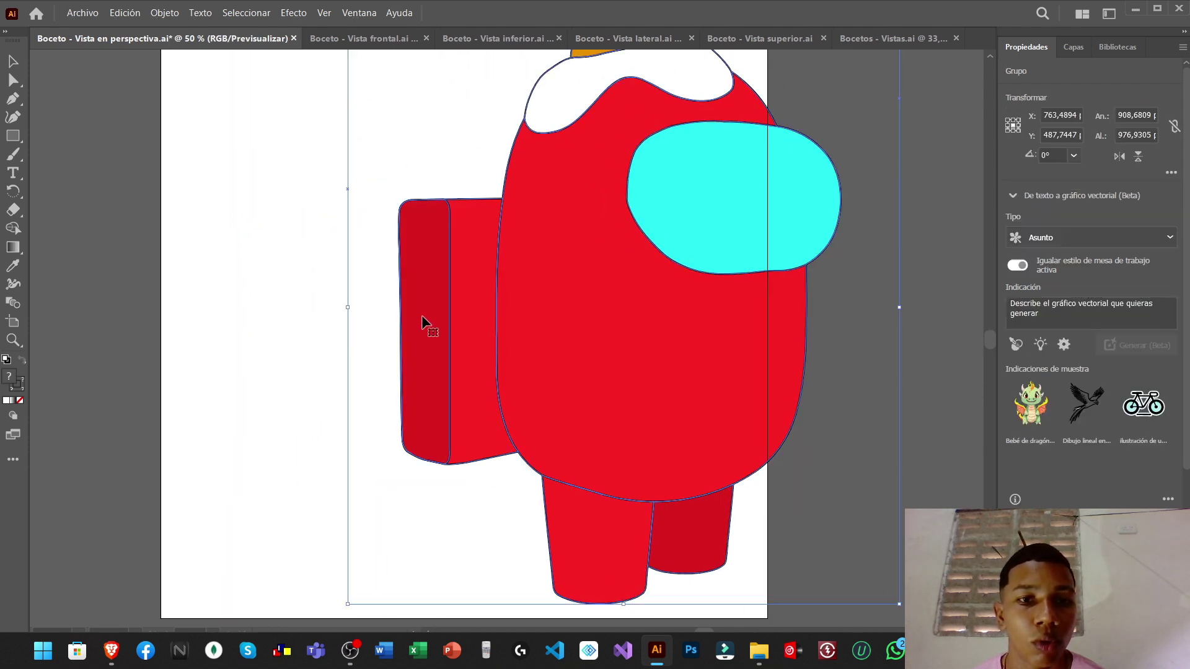
{"action": "left_click_drag", "start_coordinate": [702, 523], "coordinate": [593, 471]}
{"action": "scroll", "coordinate": [593, 471], "scroll_direction": "down", "scroll_amount": 1, "text": "alt"}
{"action": "scroll", "coordinate": [592, 466], "scroll_direction": "up", "scroll_amount": 1, "text": "alt"}
{"action": "scroll", "coordinate": [593, 471], "scroll_direction": "down", "scroll_amount": 1, "text": "alt"}
{"action": "key", "text": "ctrl+z"}
{"action": "key", "text": "ctrl+z"}
{"action": "key", "text": "ctrl+z"}
{"action": "key", "text": "ctrl+z"}
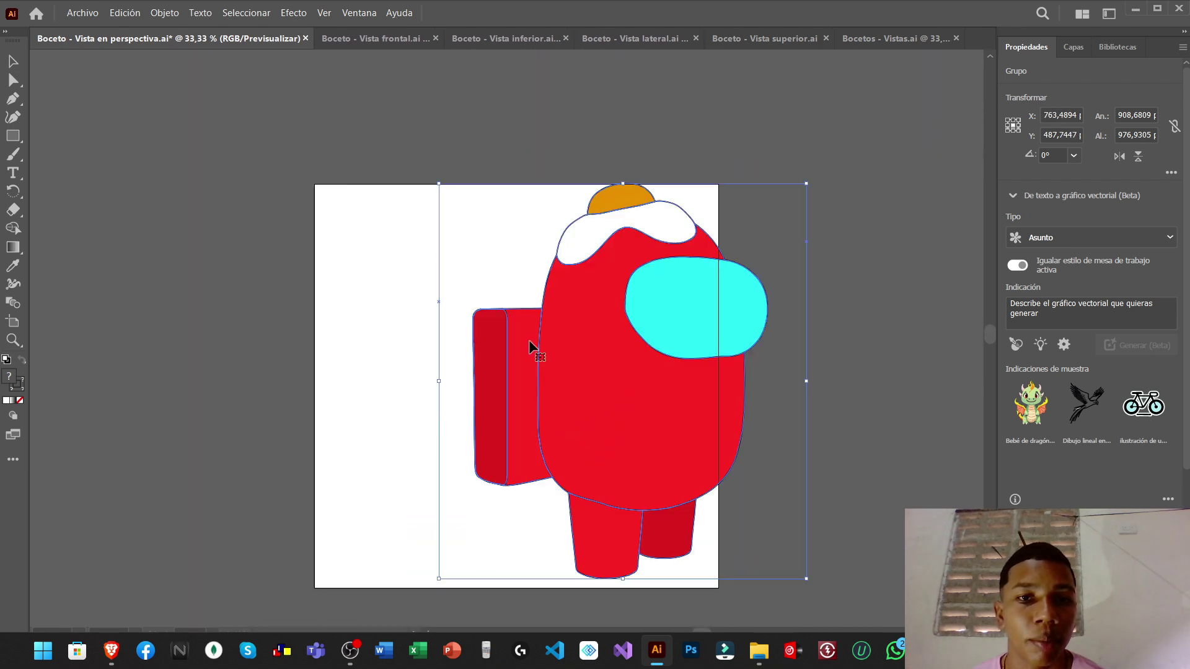
Move the grouped front-view character partly off its artboard in Boceto - Vista frontal.ai and ungroup its shapes
{"action": "left_click", "coordinate": [356, 38]}
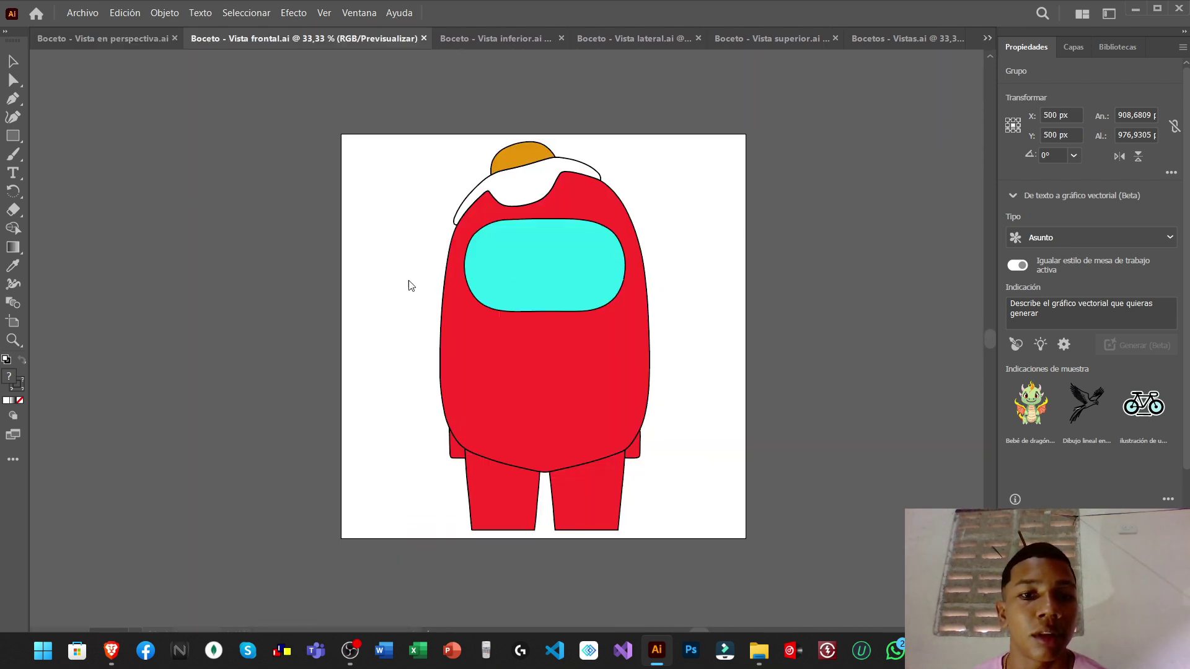
{"action": "left_click_drag", "start_coordinate": [564, 297], "coordinate": [743, 300]}
{"action": "scroll", "coordinate": [1098, 504], "scroll_direction": "down", "scroll_amount": 4}
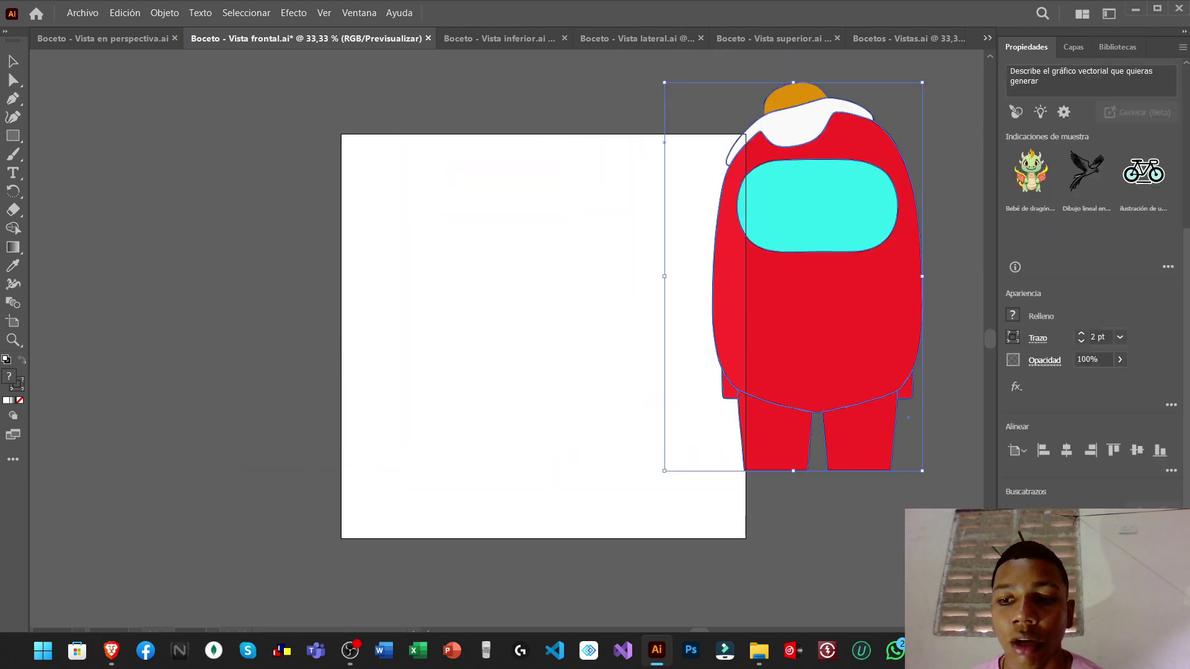
{"action": "key", "text": "ctrl+shift+g"}
{"action": "left_click", "coordinate": [703, 393]}
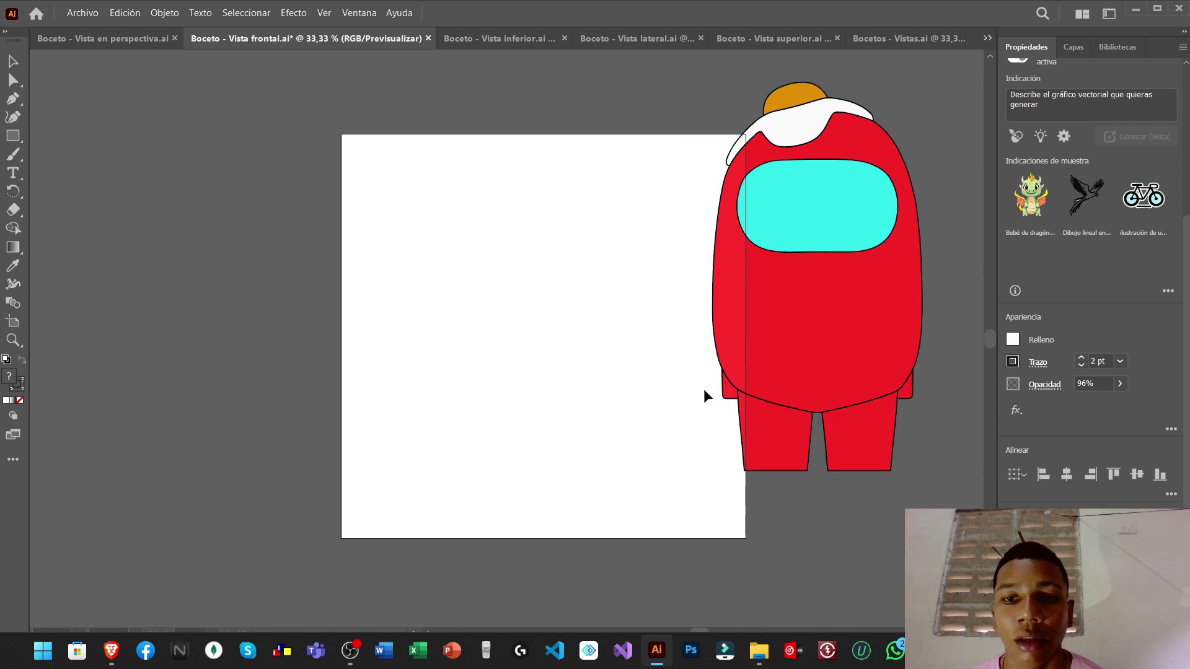
Try to pull the red body and one leg away from the ungrouped front-view character, and undo the moves
{"action": "left_click_drag", "start_coordinate": [731, 324], "coordinate": [353, 369]}
{"action": "left_click_drag", "start_coordinate": [780, 452], "coordinate": [556, 240]}
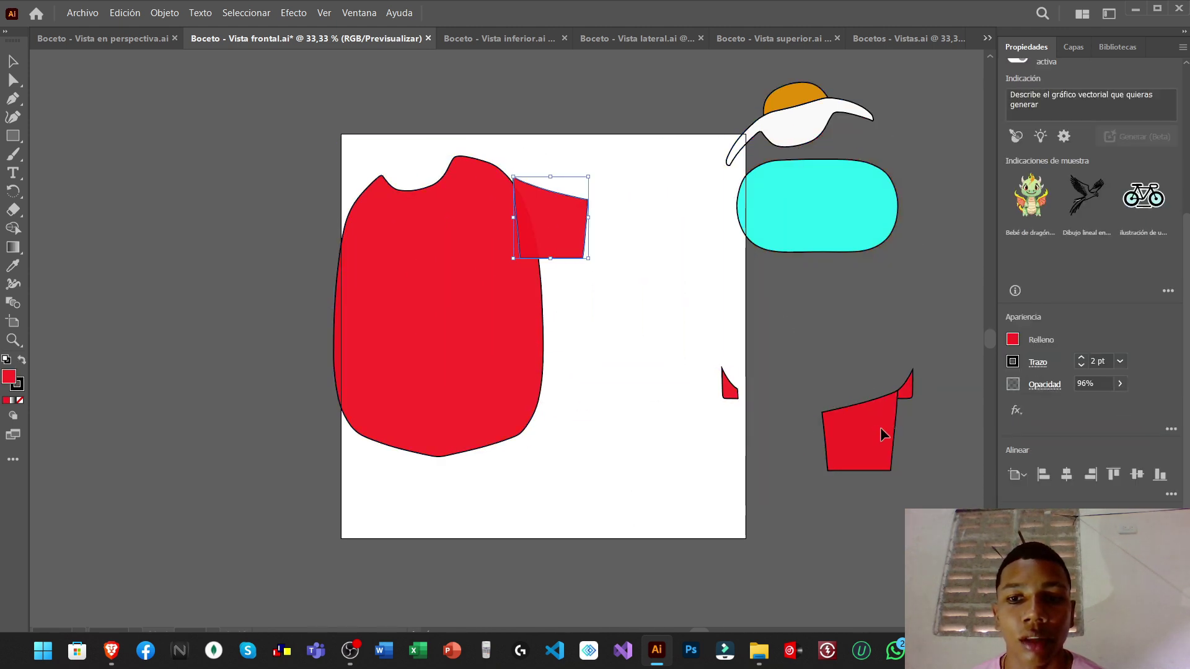
{"action": "key", "text": "ctrl+z"}
{"action": "key", "text": "ctrl+z"}
{"action": "key", "text": "ctrl+z"}
Try to move the bottom-view character partly off its artboard in Boceto - Vista inferior.ai, and undo the move
{"action": "left_click", "coordinate": [484, 39]}
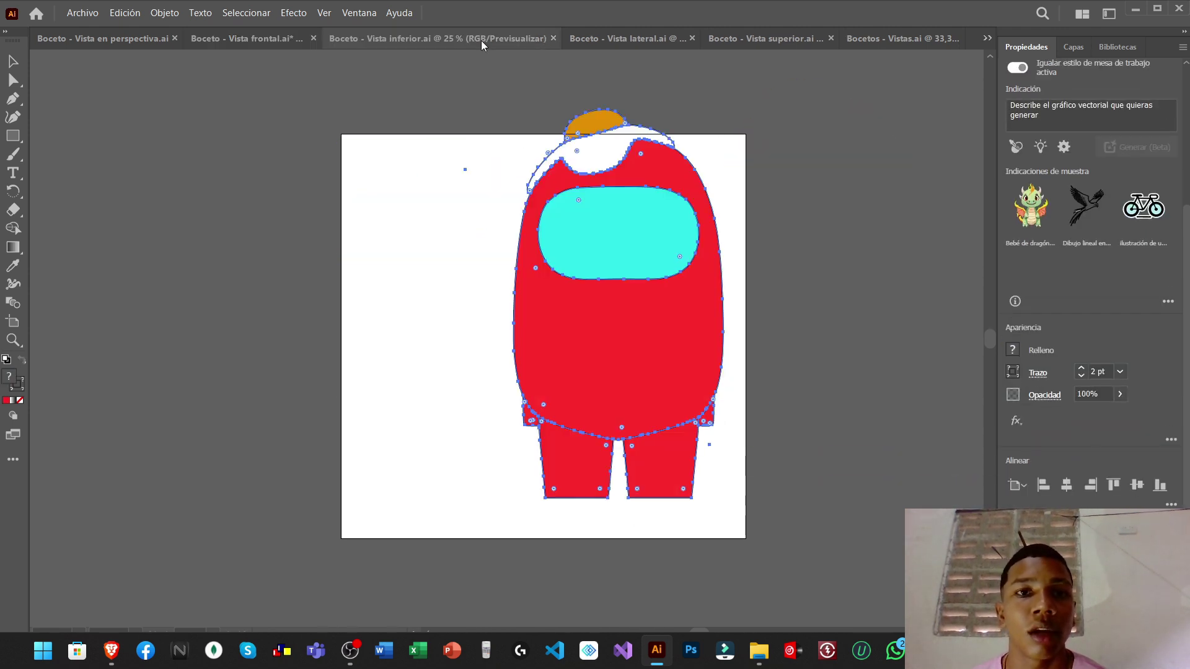
{"action": "mouse_move", "coordinate": [528, 311]}
{"action": "left_mouse_down"}
{"action": "mouse_move", "coordinate": [505, 196]}
{"action": "mouse_move", "coordinate": [578, 194]}
{"action": "left_mouse_up"}
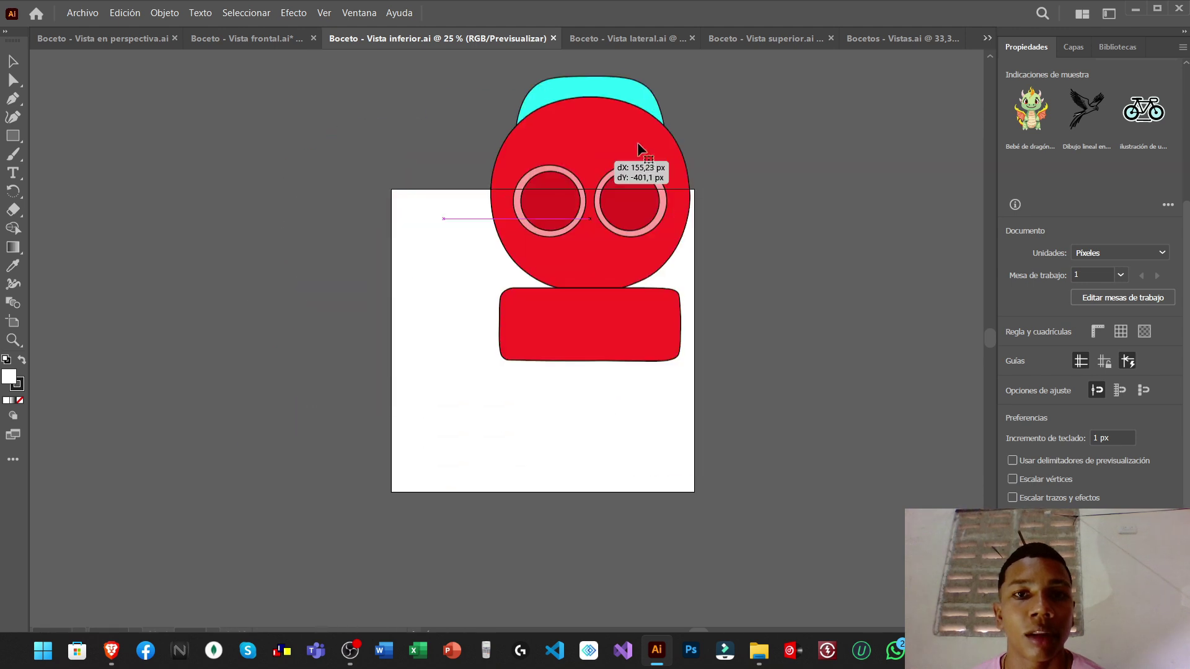
{"action": "key", "text": "ctrl+z"}
Try to move the characters in the lateral and superior view sketch documents, undoing each move
{"action": "key", "text": "ctrl+Tab"}
{"action": "key", "text": "ctrl+Tab"}
{"action": "mouse_move", "coordinate": [478, 314]}
{"action": "left_mouse_down"}
{"action": "mouse_move", "coordinate": [462, 233]}
{"action": "mouse_move", "coordinate": [600, 184]}
{"action": "left_mouse_up"}
{"action": "key", "text": "ctrl+z"}
{"action": "mouse_move", "coordinate": [567, 269]}
{"action": "left_mouse_down"}
{"action": "mouse_move", "coordinate": [372, 273]}
{"action": "mouse_move", "coordinate": [604, 159]}
{"action": "left_mouse_up"}
{"action": "key", "text": "ctrl+z"}
Switch to Bocetos - Vistas.ai and examine the five labelled character views up close
{"action": "left_click", "coordinate": [889, 51]}
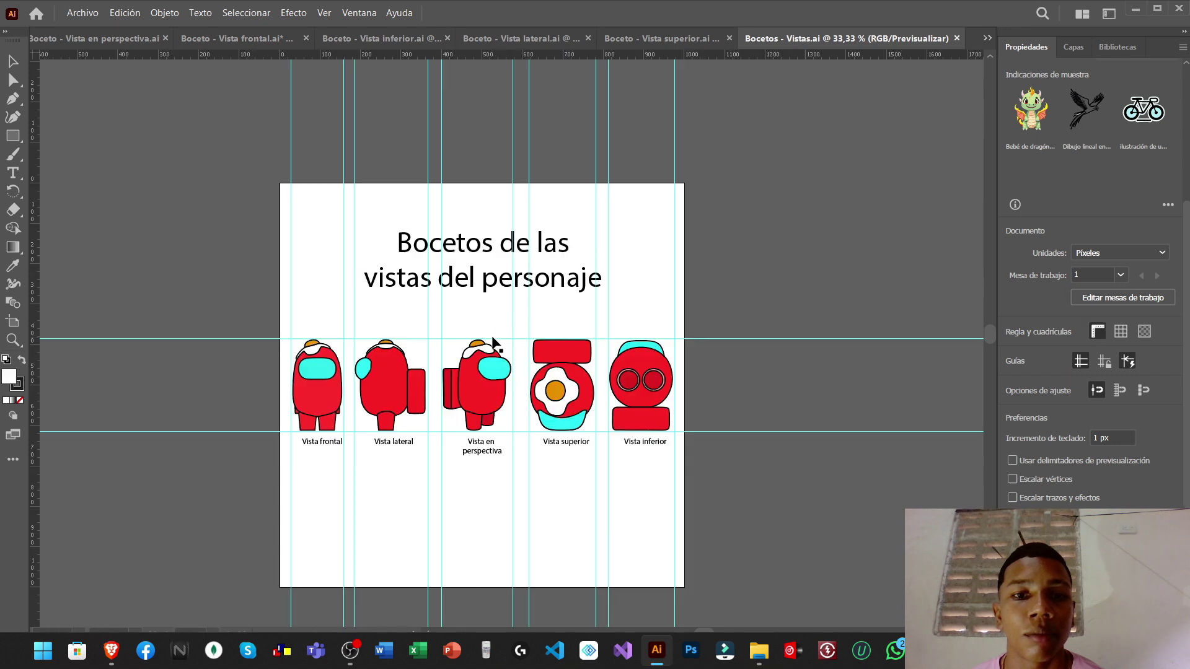
{"action": "key", "text": "ctrl+plus"}
{"action": "scroll", "coordinate": [400, 296], "scroll_direction": "down", "scroll_amount": 2}
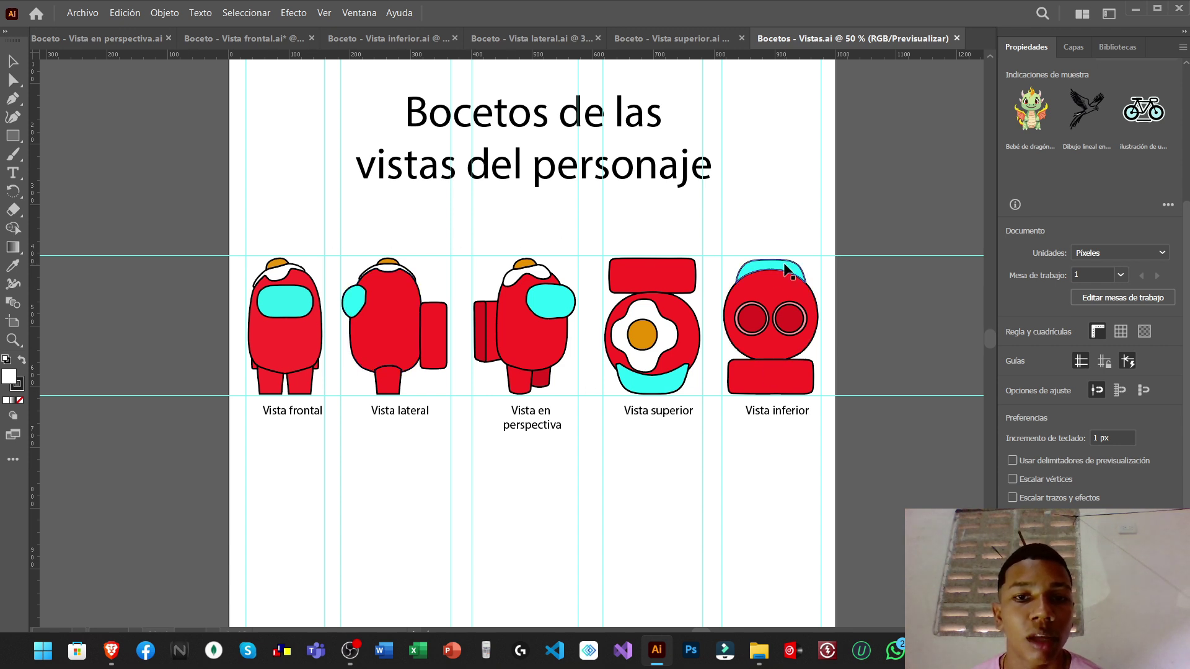
{"action": "key", "text": "alt"}
{"action": "scroll", "coordinate": [492, 356], "scroll_direction": "down", "scroll_amount": 1, "text": "alt"}
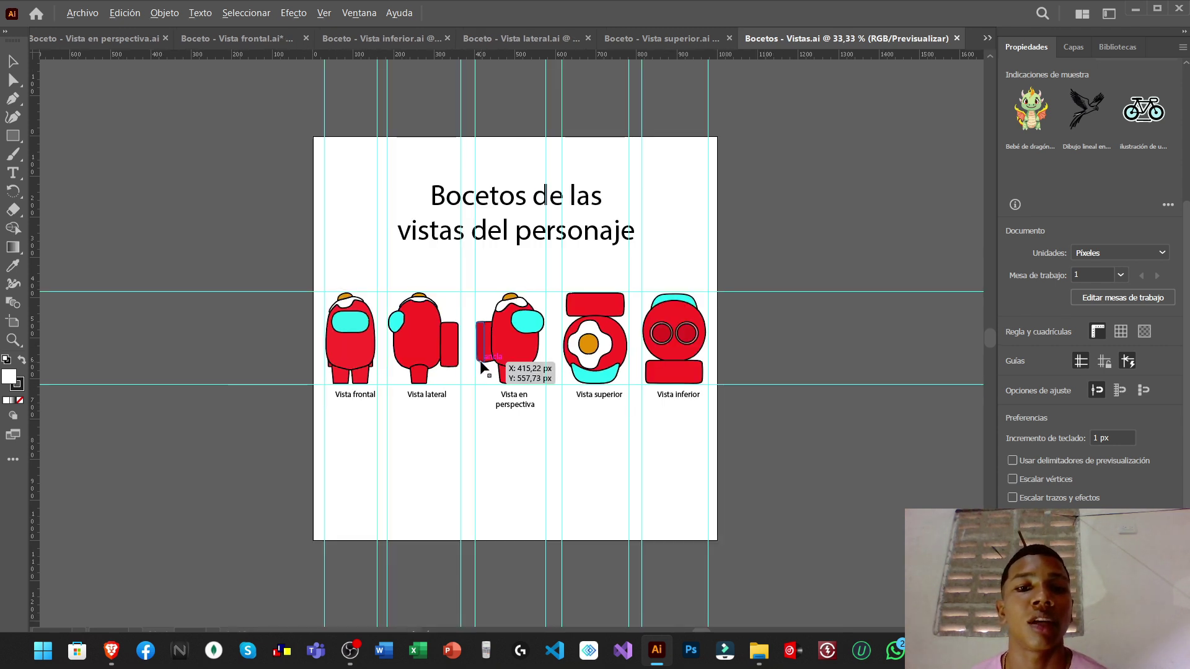
{"action": "scroll", "coordinate": [493, 357], "scroll_direction": "up", "scroll_amount": 1, "text": "alt"}
Switch to the Tarea de Modelado por Computadora folder and point out the Blender and FBX model files
{"action": "key", "text": "alt+Tab"}
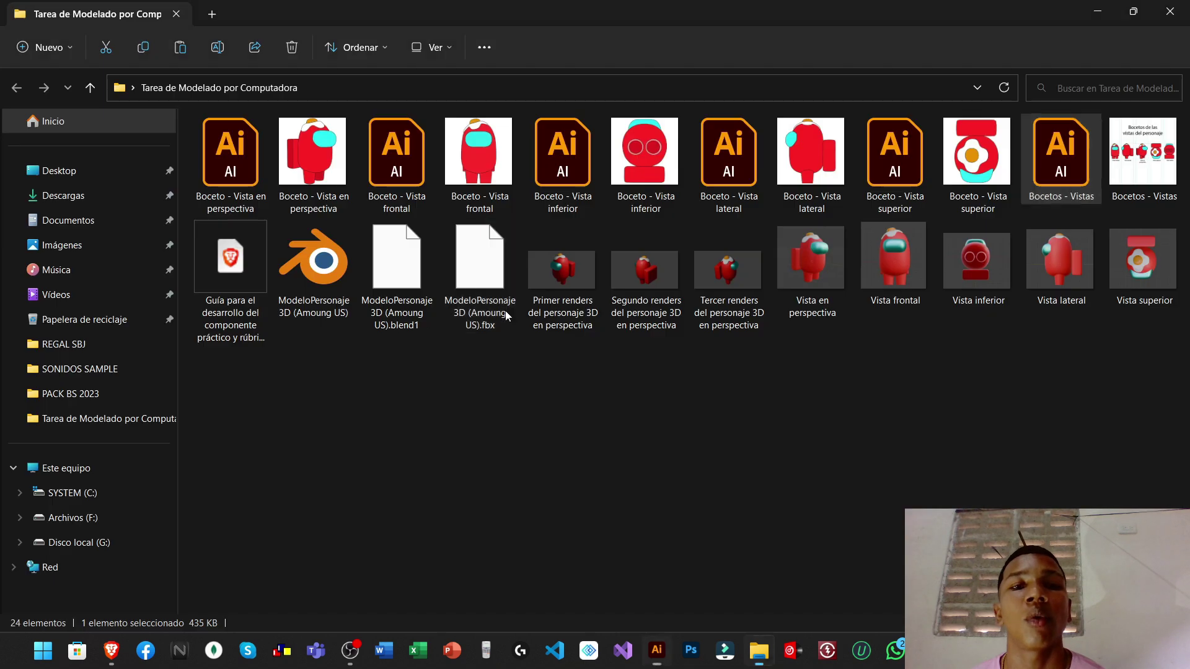
{"action": "key", "text": "alt+Tab"}
{"action": "key", "text": "alt+Tab"}
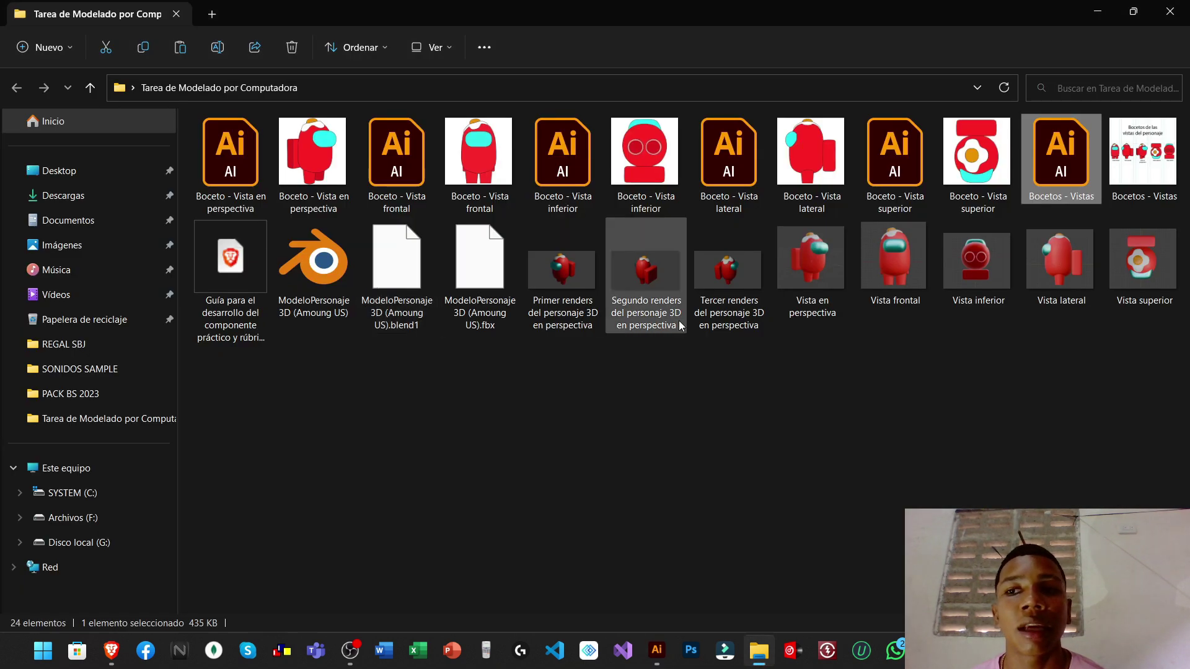
{"action": "left_click", "coordinate": [342, 301]}
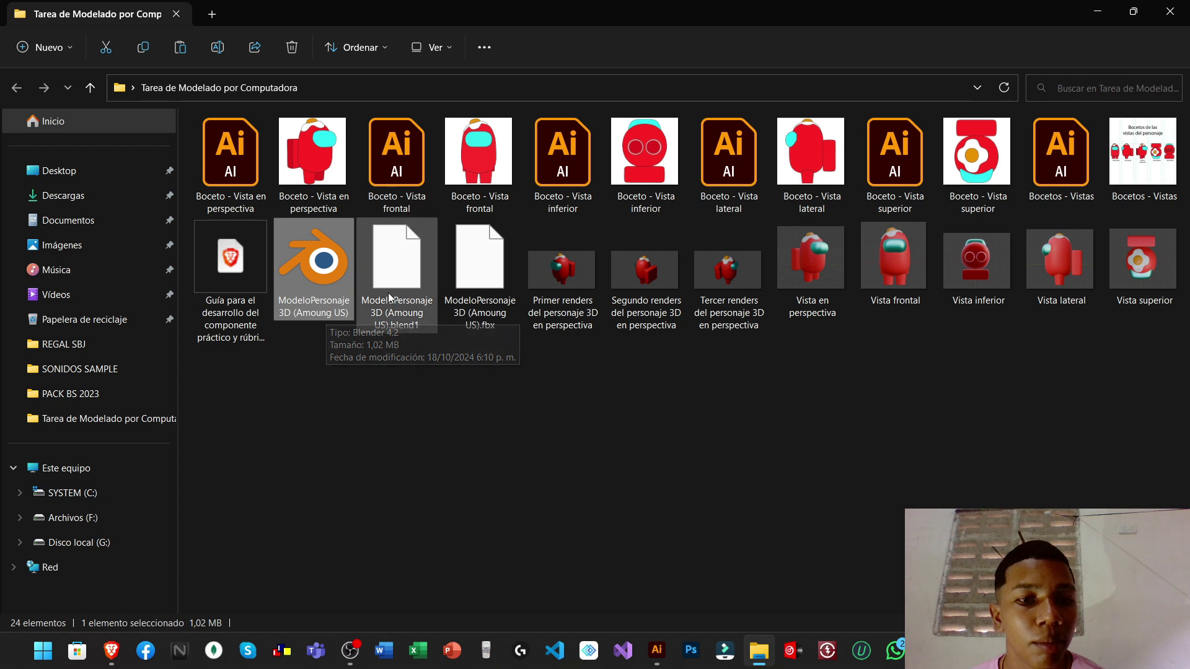
{"action": "left_click", "coordinate": [486, 307]}
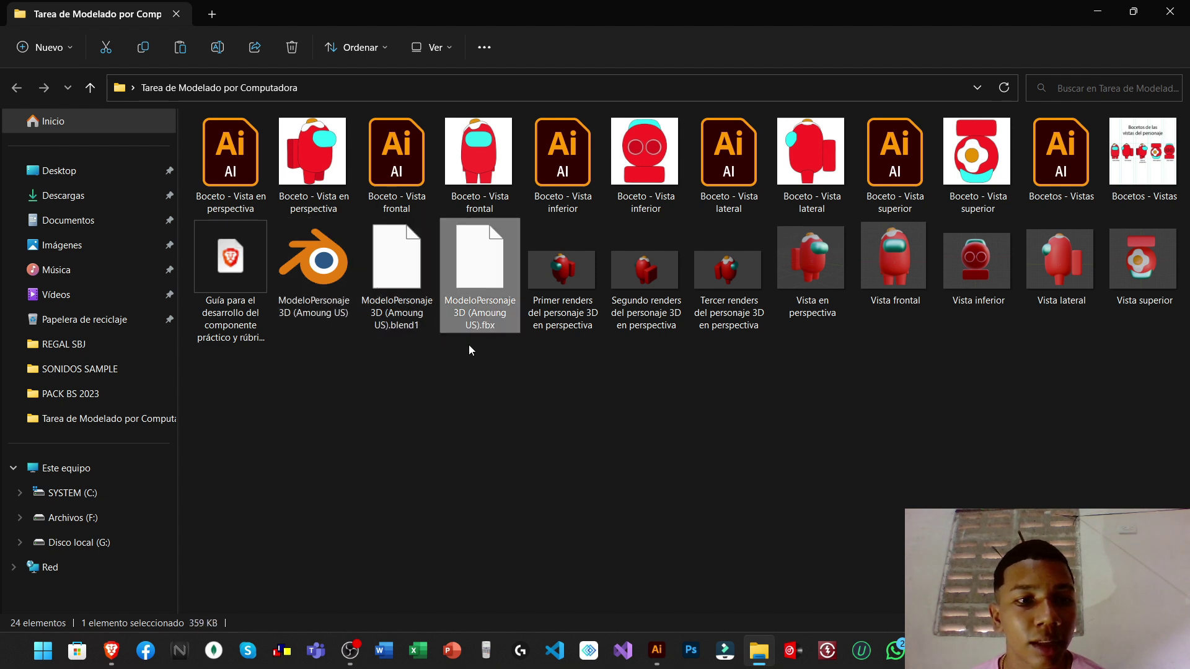
View the first, second and third perspective renders of the 3D character in the photo viewer, and close it
{"action": "left_click", "coordinate": [588, 295]}
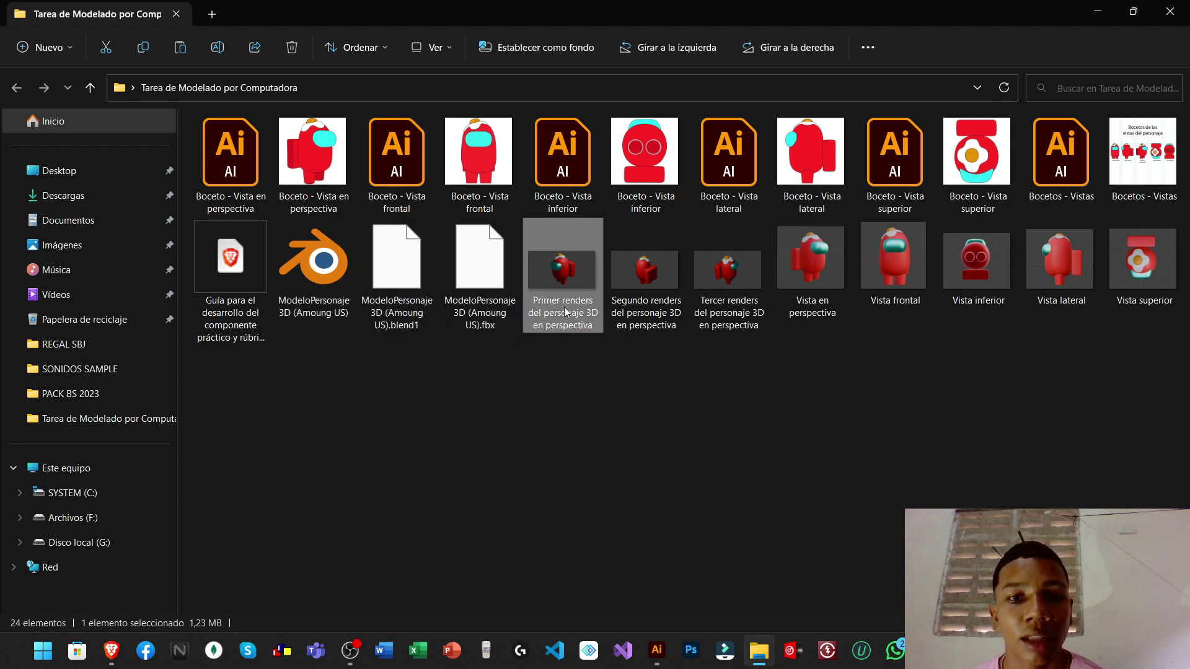
{"action": "double_click", "coordinate": [565, 311]}
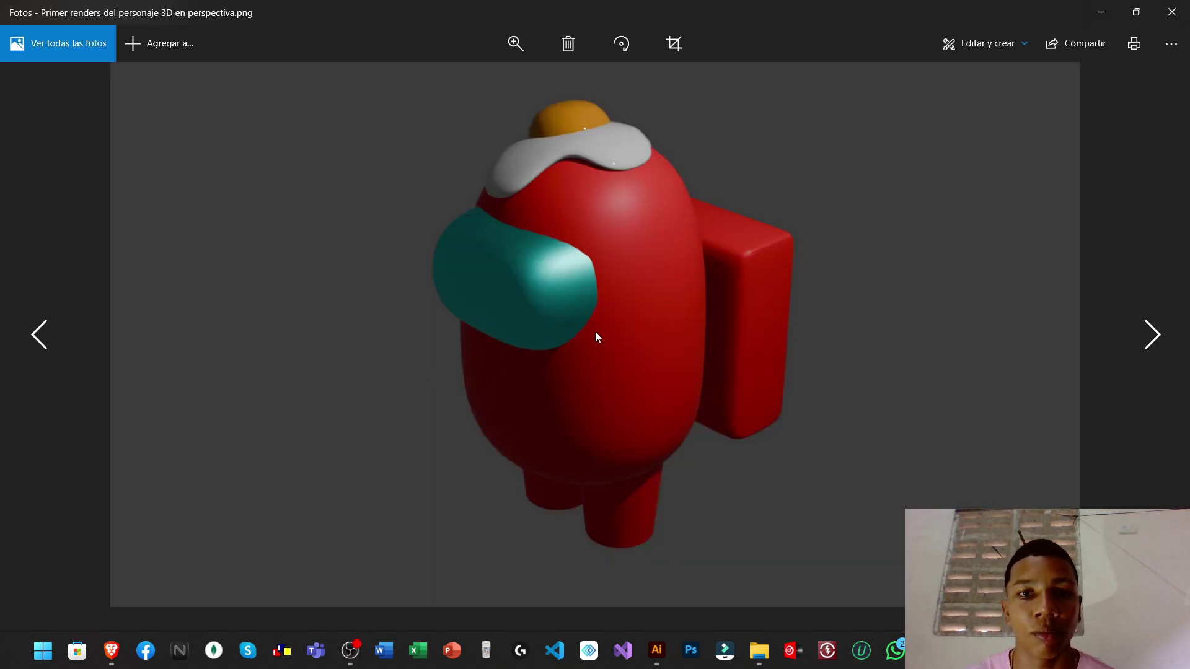
{"action": "key", "text": "Right"}
{"action": "key", "text": "Left"}
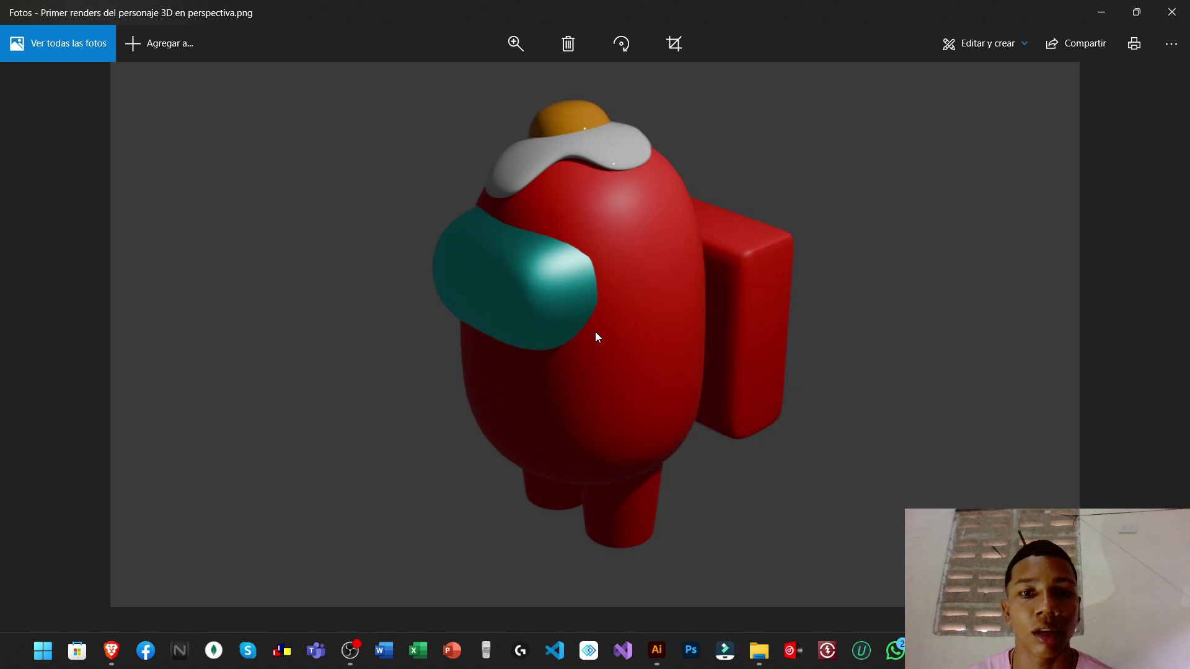
{"action": "key", "text": "Right"}
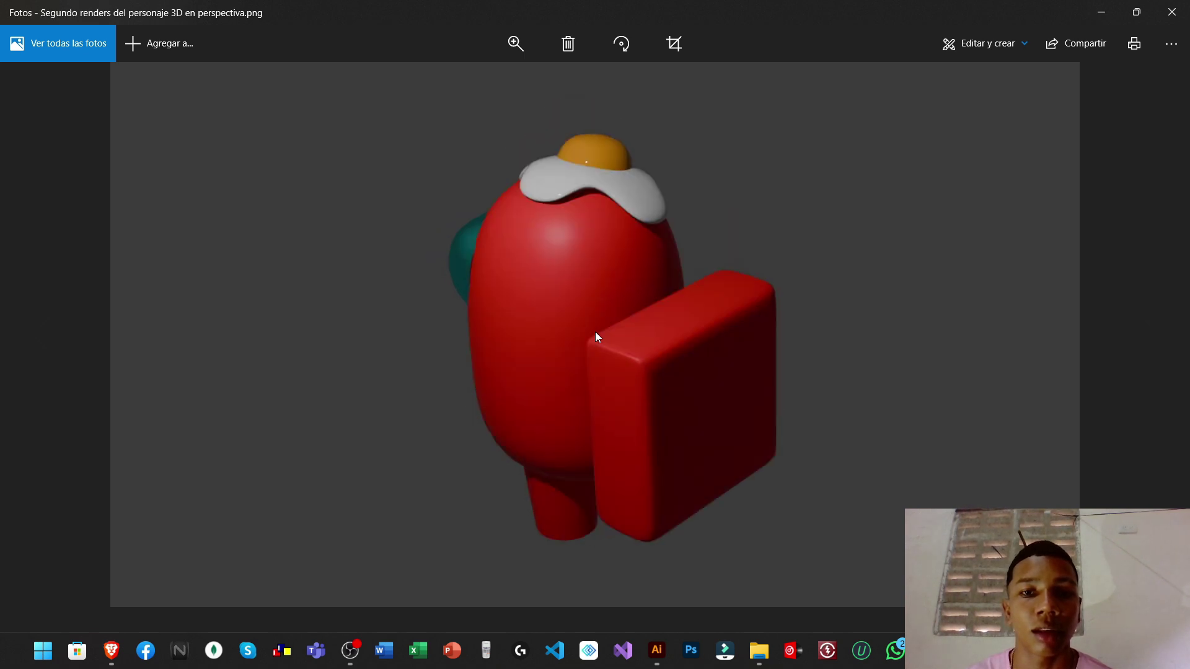
{"action": "key", "text": "Right"}
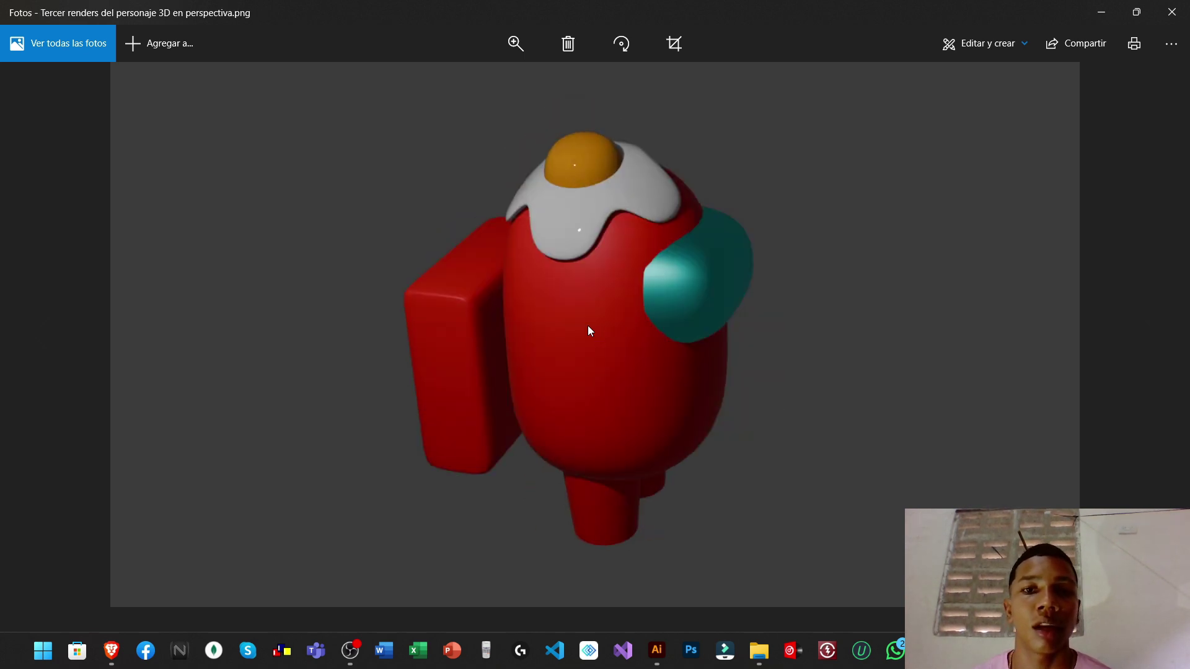
{"action": "left_click", "coordinate": [1171, 12]}
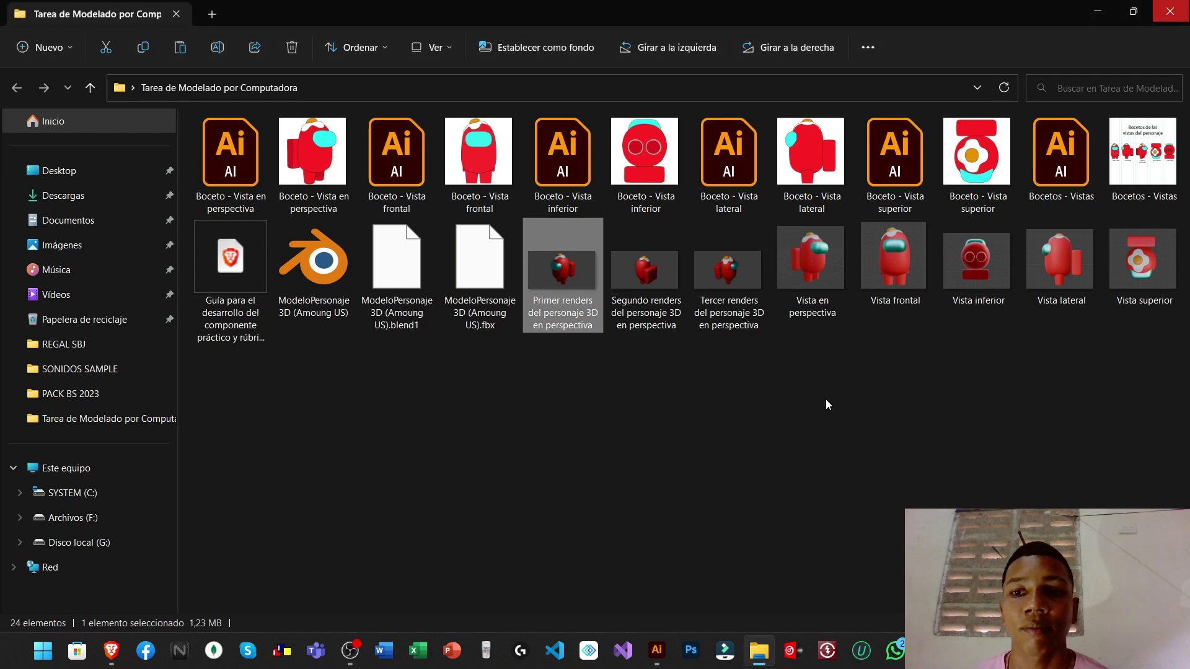
Point out the Vista frontal render image in the folder, and return to Bocetos - Vistas.ai in Illustrator
{"action": "left_click", "coordinate": [892, 268]}
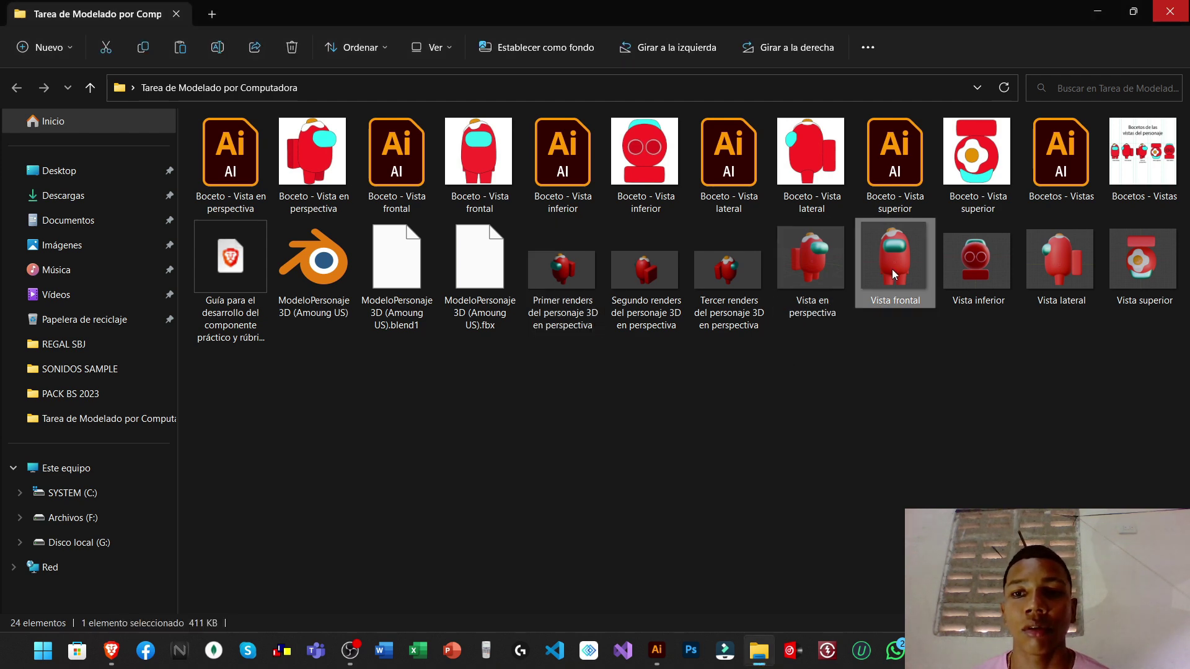
{"action": "key", "text": "alt+Tab"}
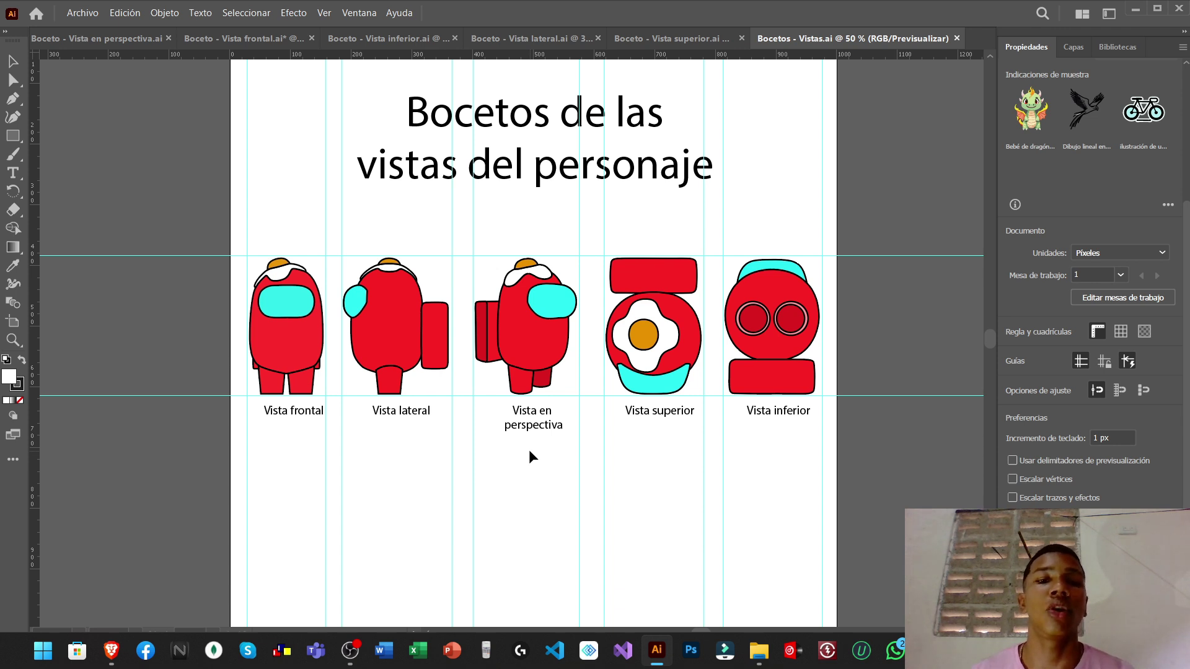
{"action": "left_click_drag", "start_coordinate": [547, 297], "coordinate": [538, 286]}
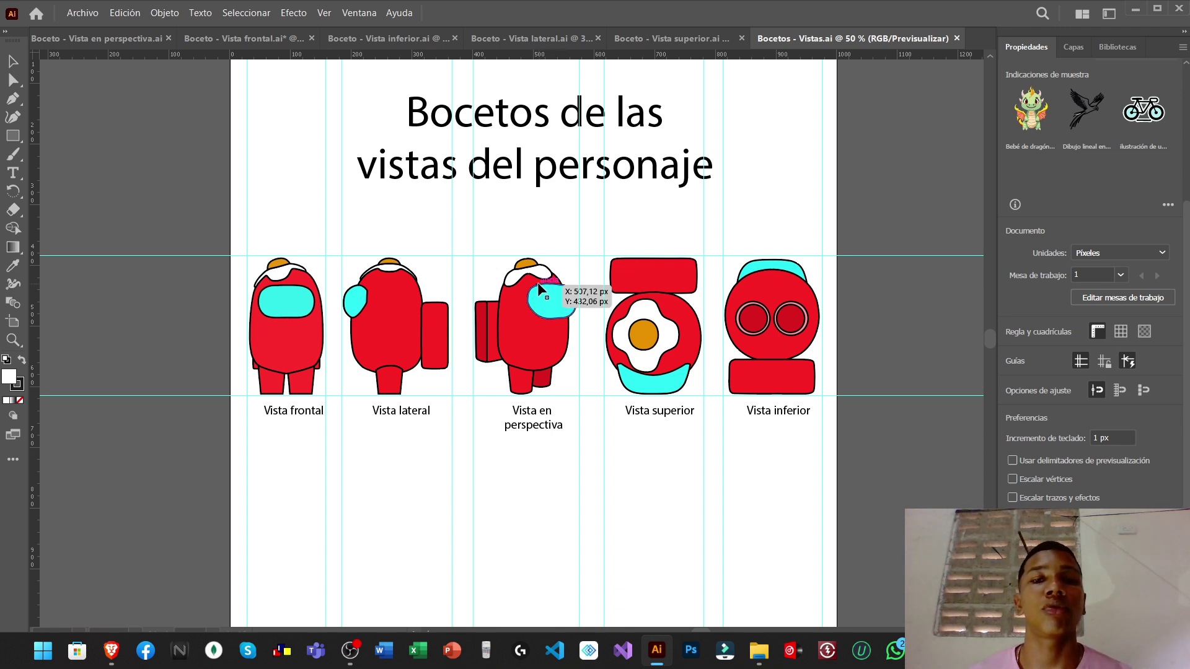
{"action": "left_click_drag", "start_coordinate": [571, 372], "coordinate": [547, 319]}
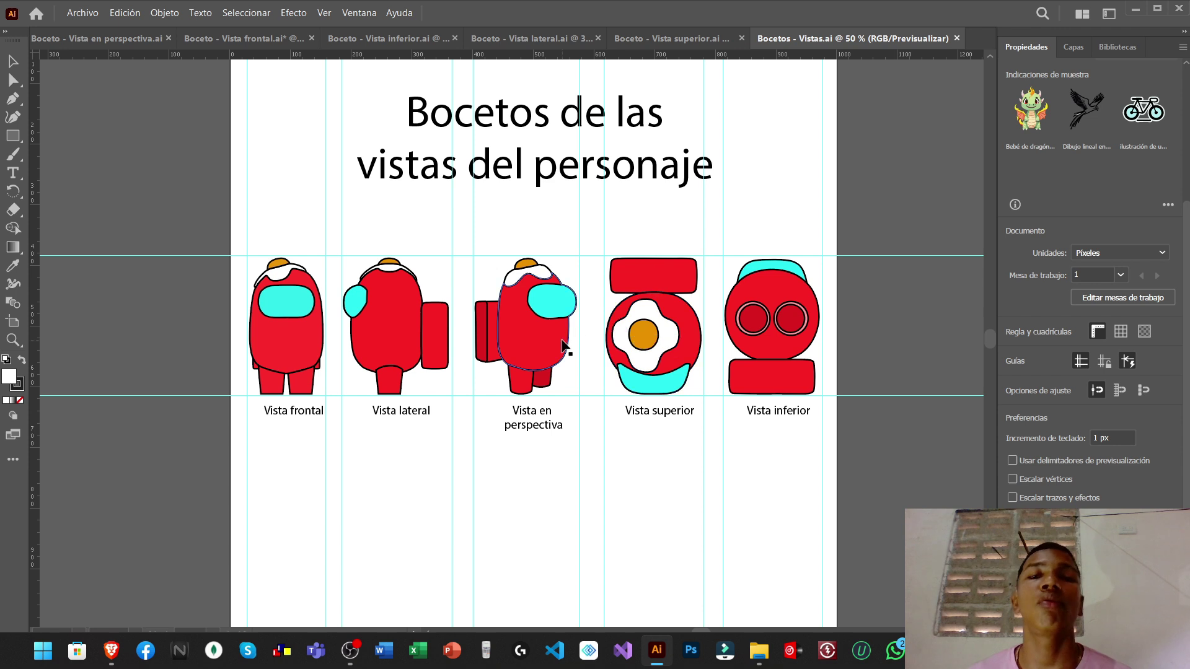